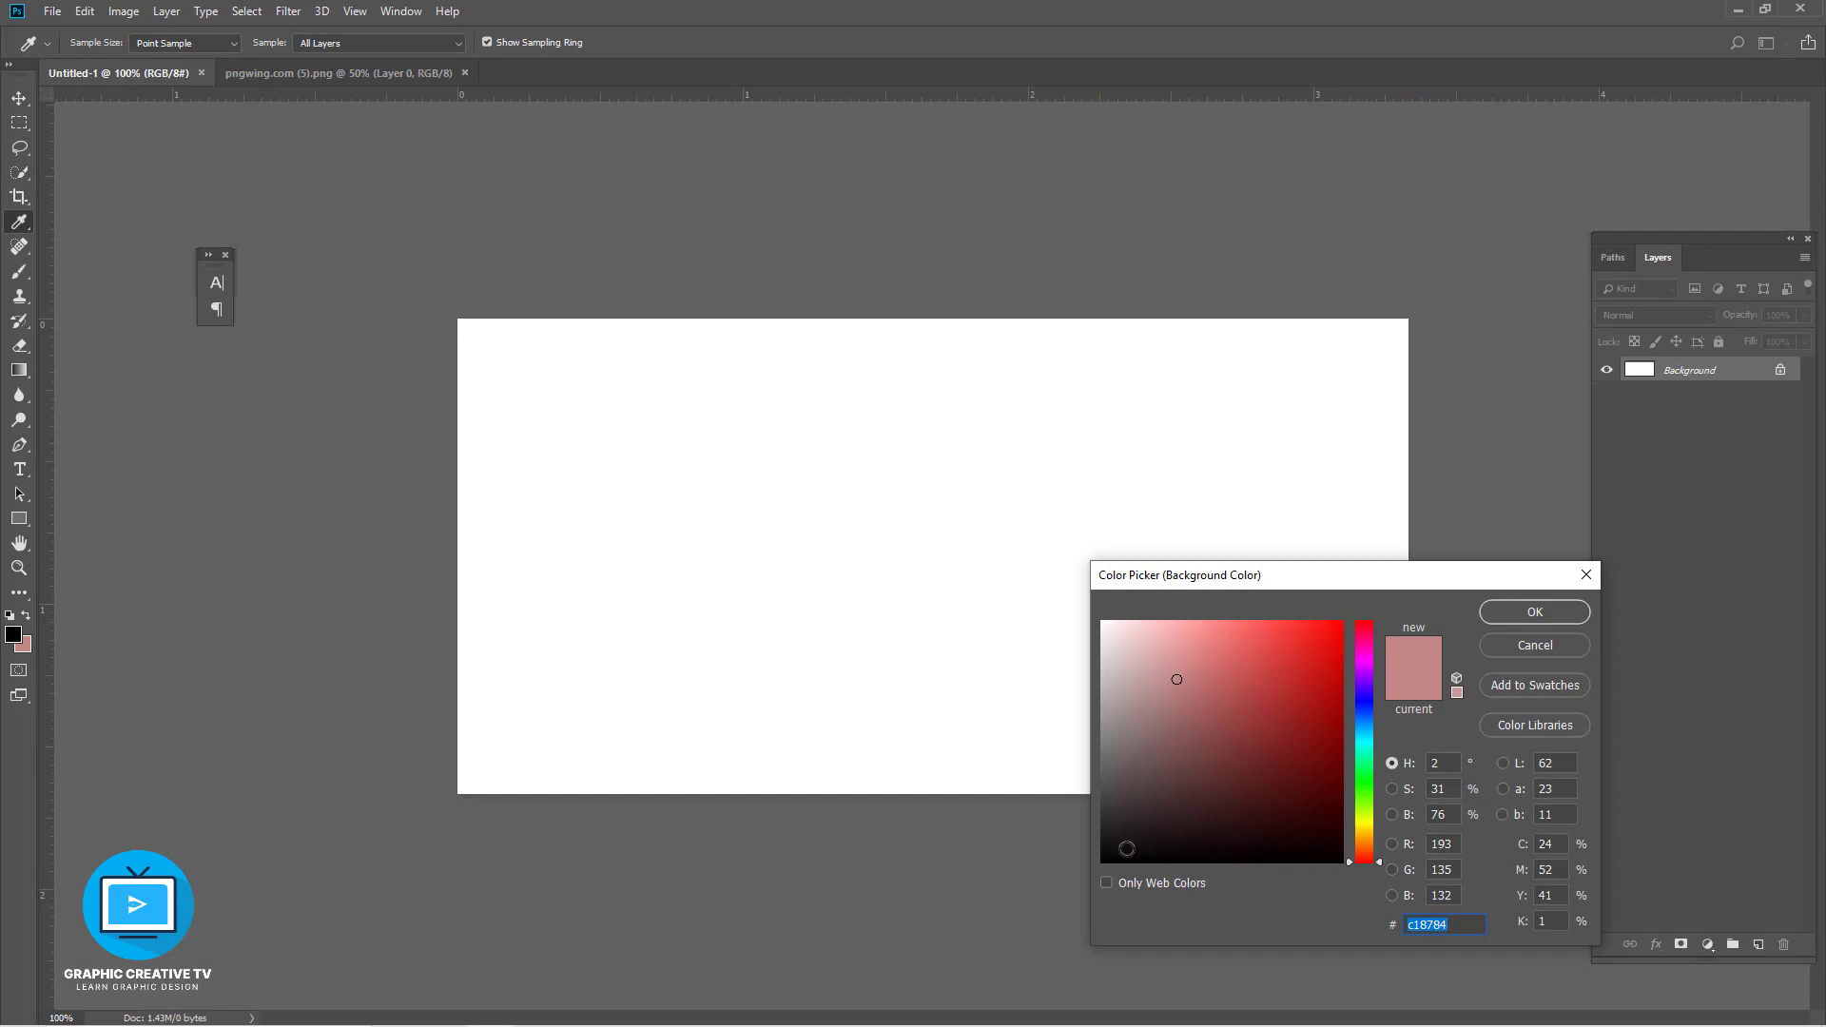
Set the background color to a near-black shade and fill the Background layer with it.
click(1106, 848)
click(1535, 612)
key(v)
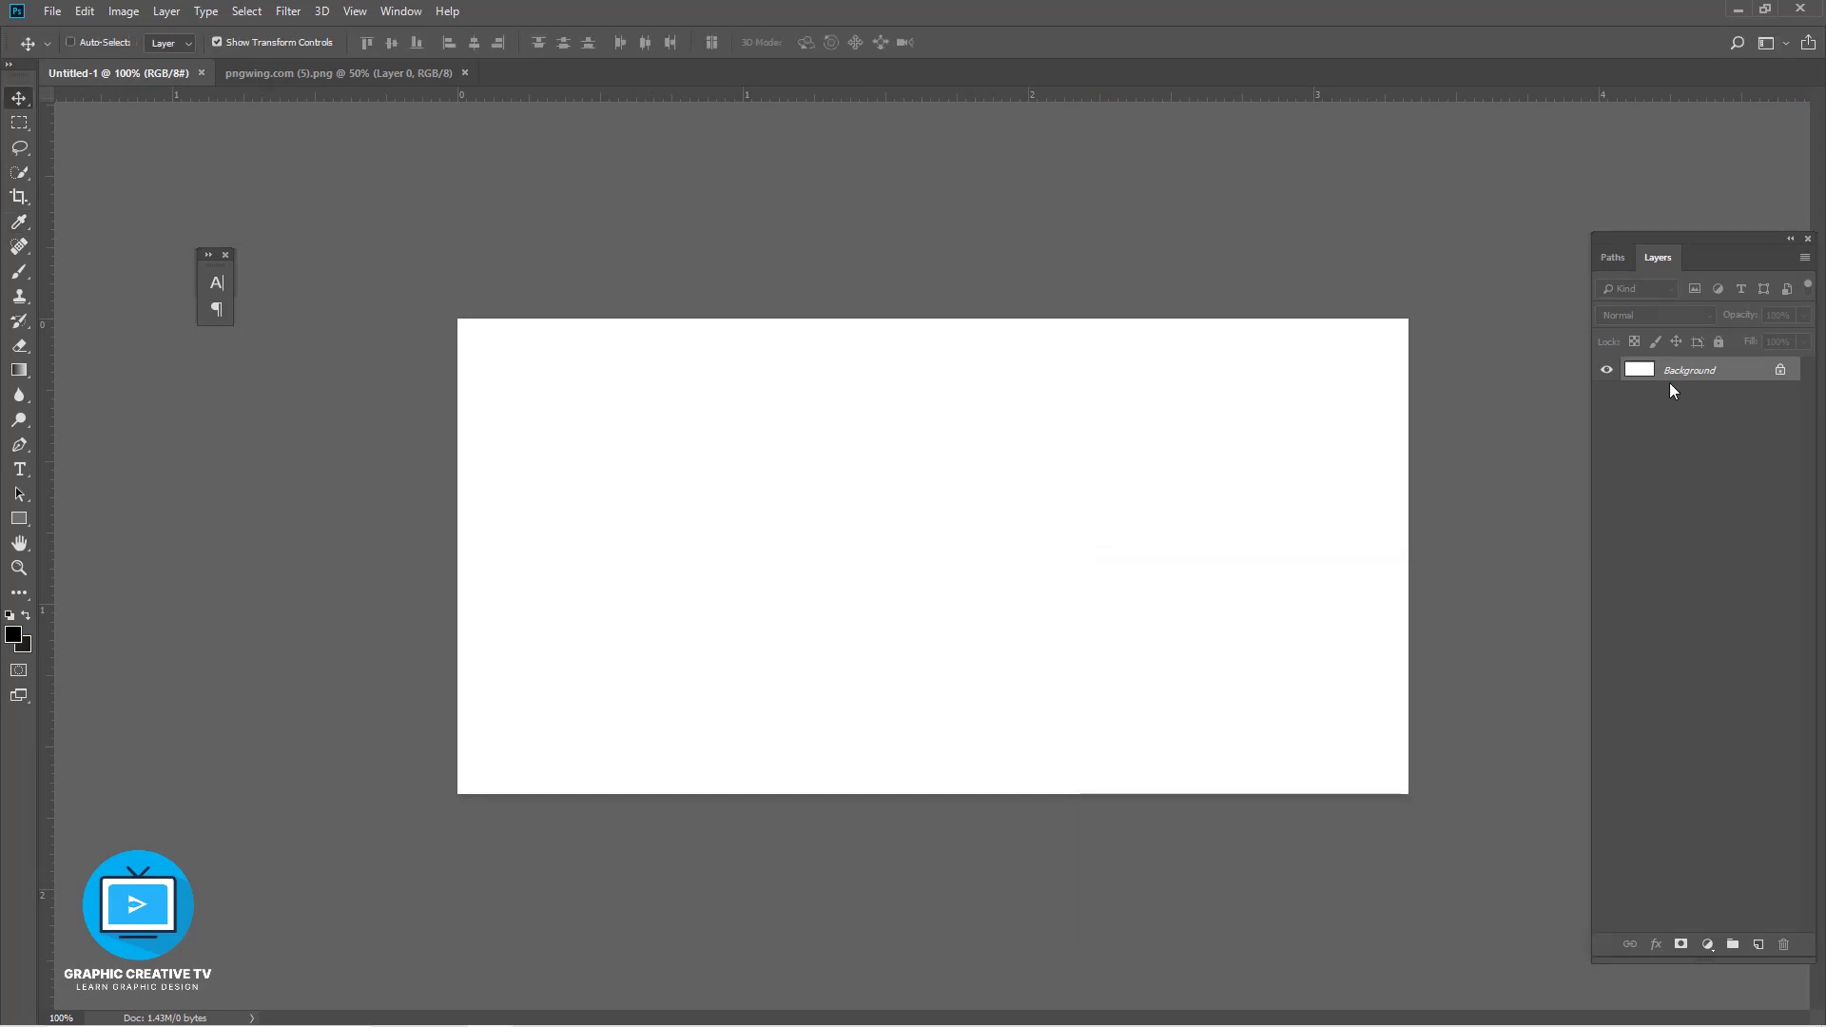
key(ctrl+BackSpace)
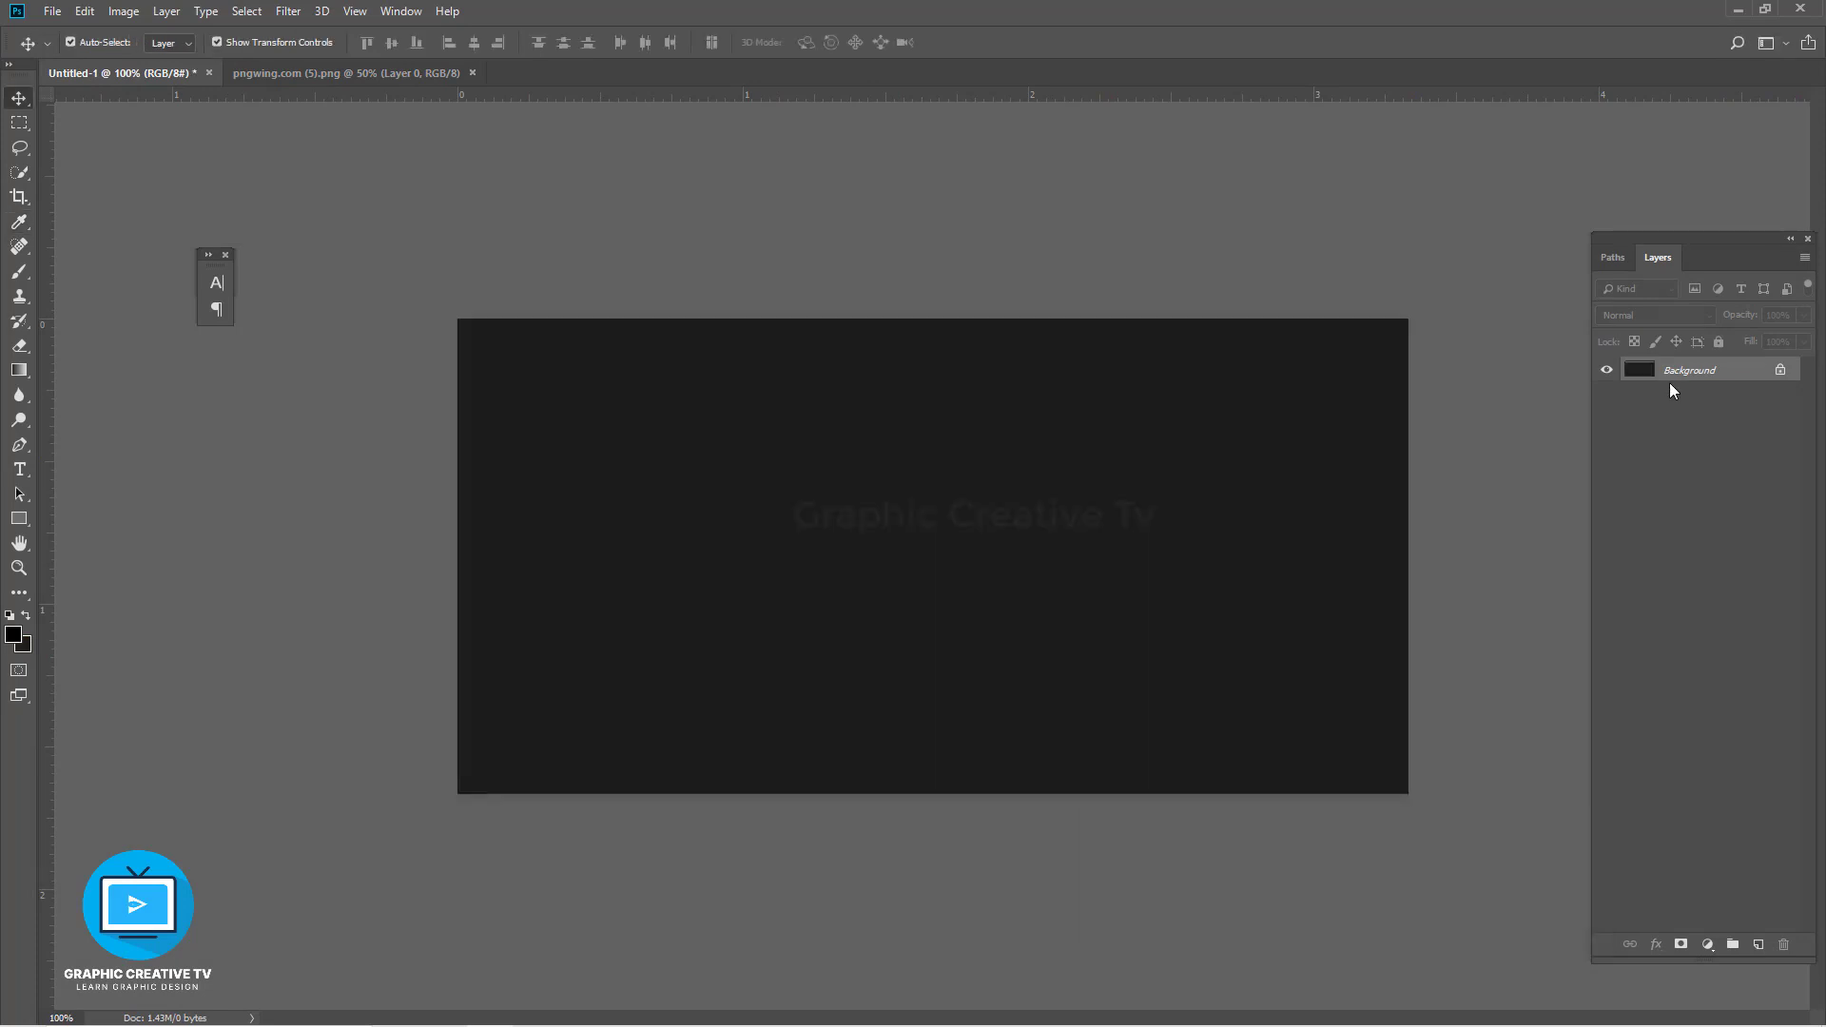
Try bringing the laptop image into the Untitled-1 document as a regular layer and delete it.
click(291, 73)
drag(748, 512, 835, 562)
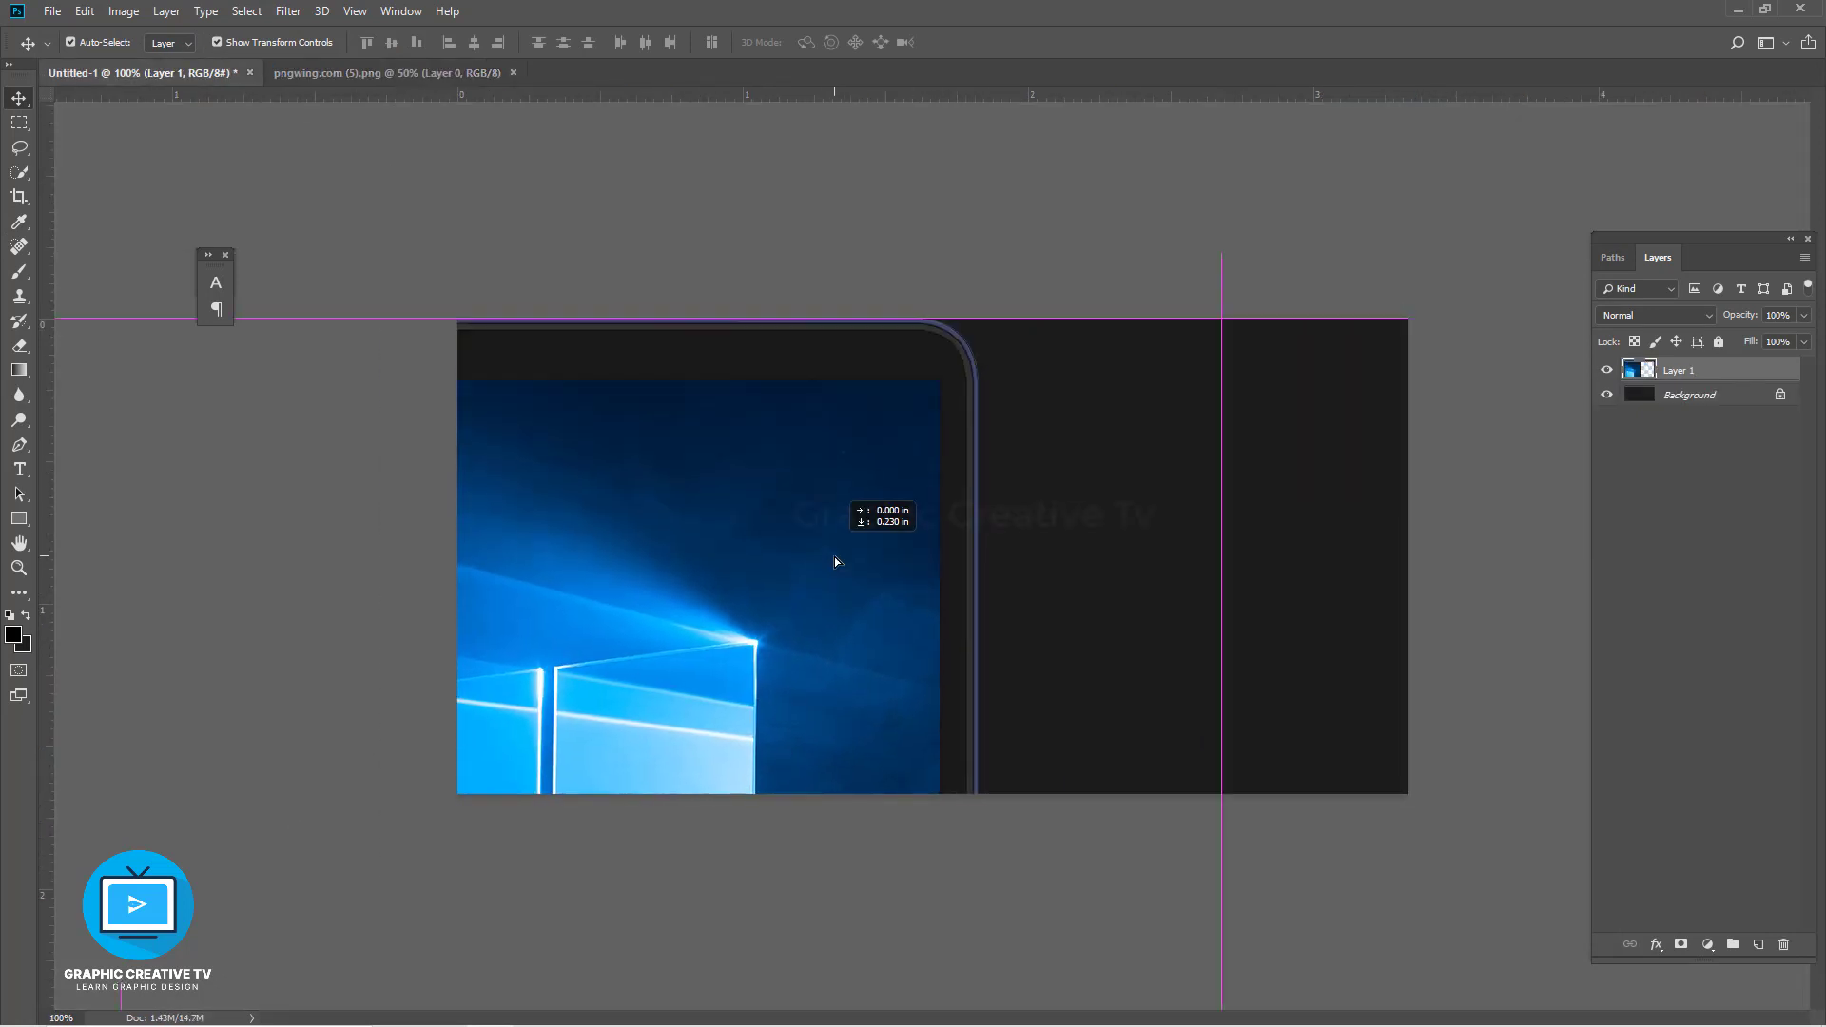
key(Delete)
Convert the laptop layer in pngwing.com (5).png to a smart object and bring it into the Untitled-1 document.
click(399, 73)
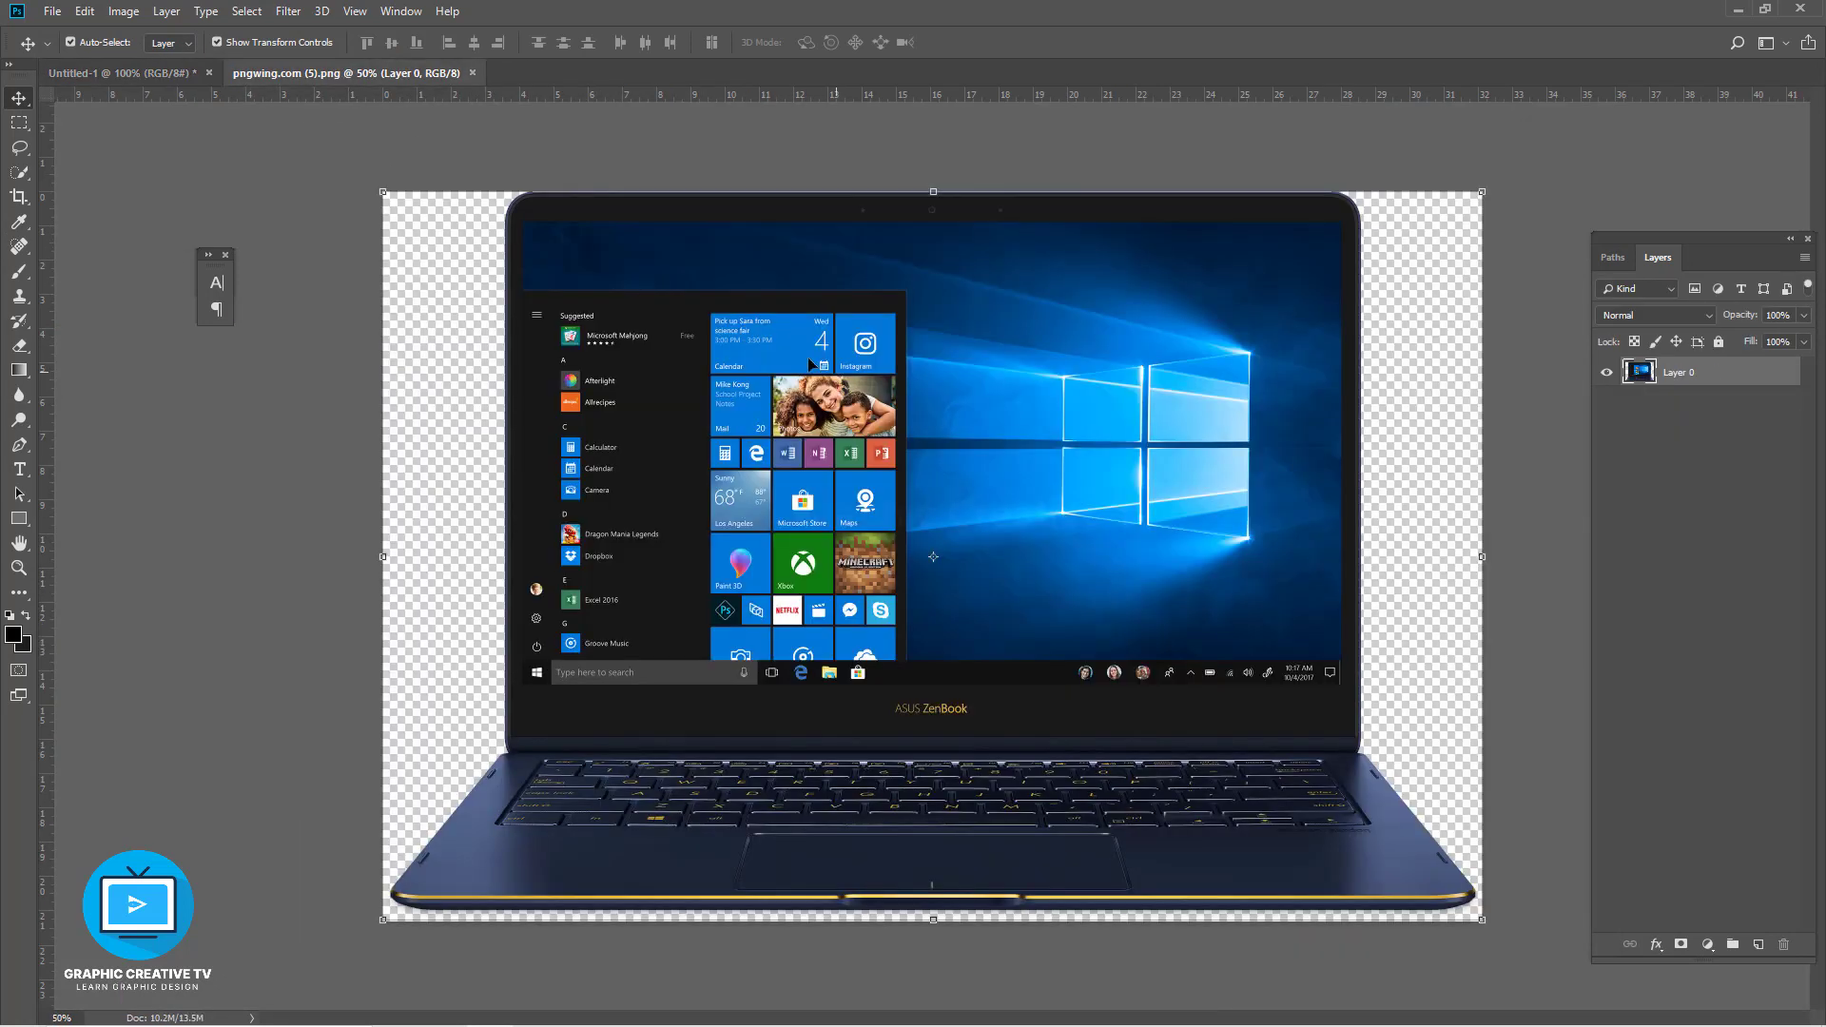
right_click(1705, 367)
click(1557, 489)
drag(1136, 461, 989, 540)
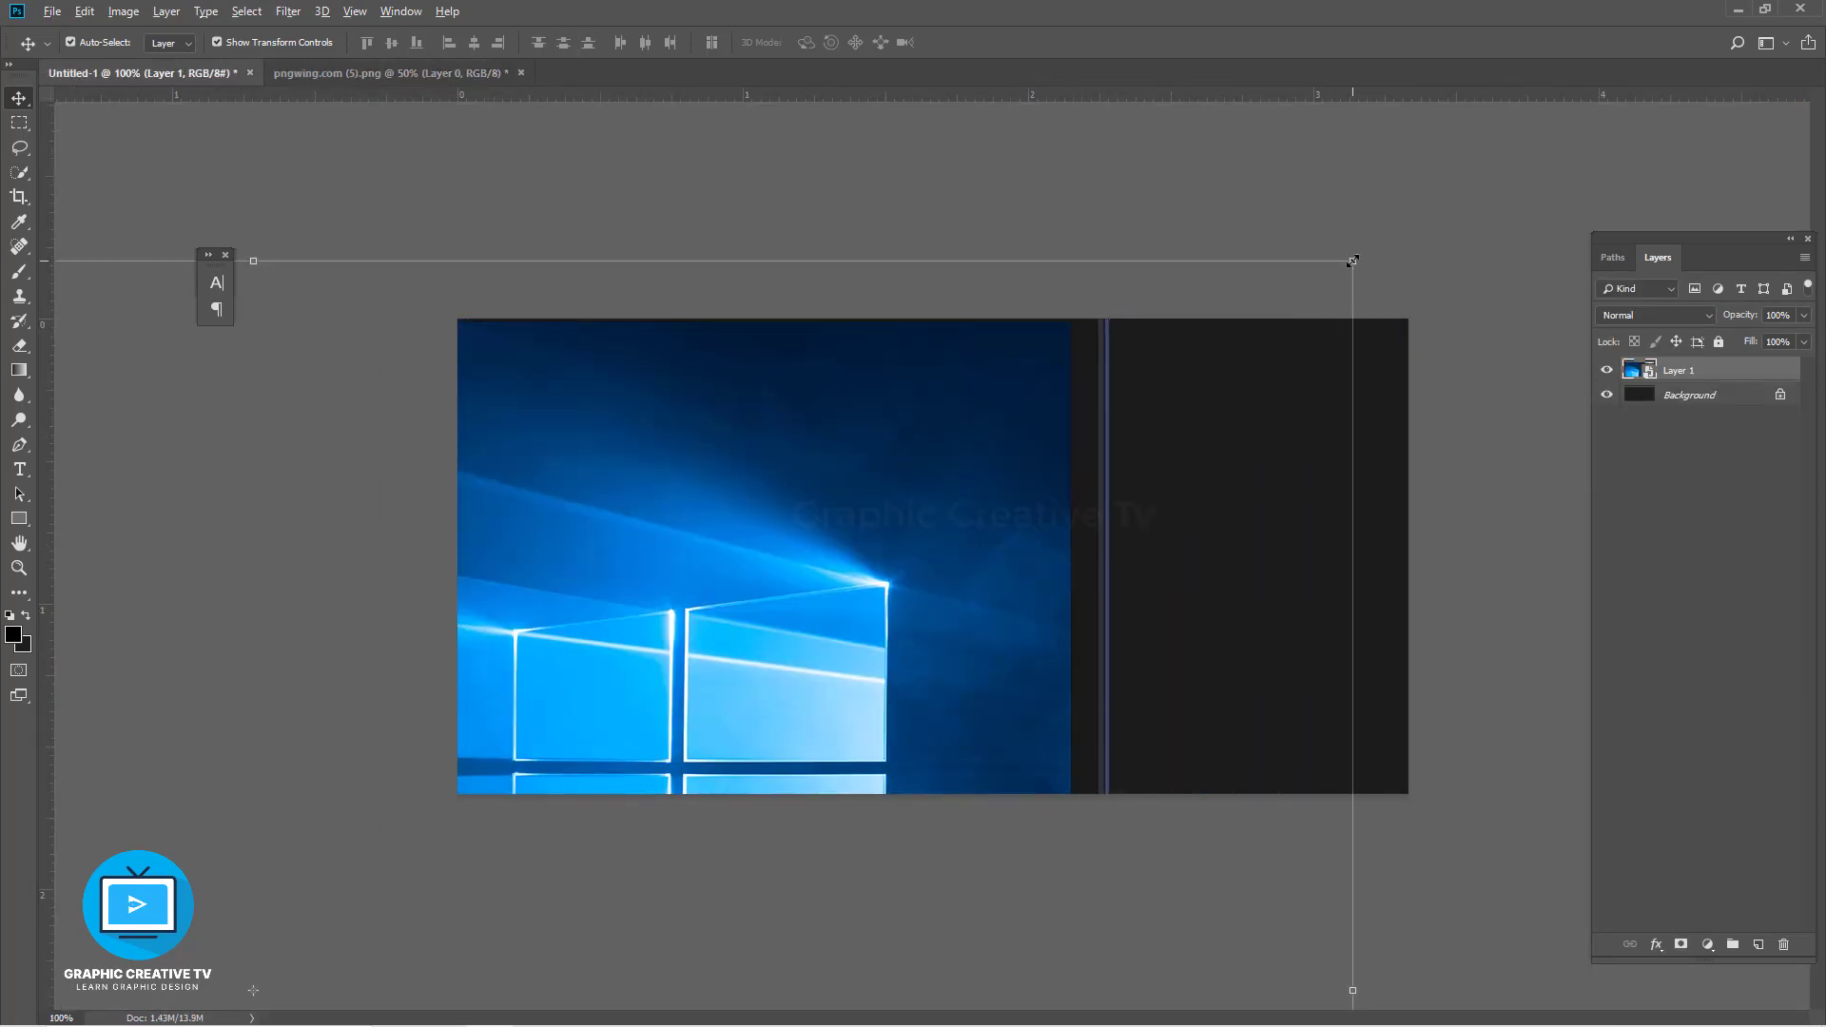
Scale the laptop down so it fits entirely within the canvas and place it in the left half.
drag(1353, 260, 795, 456)
drag(704, 580, 928, 521)
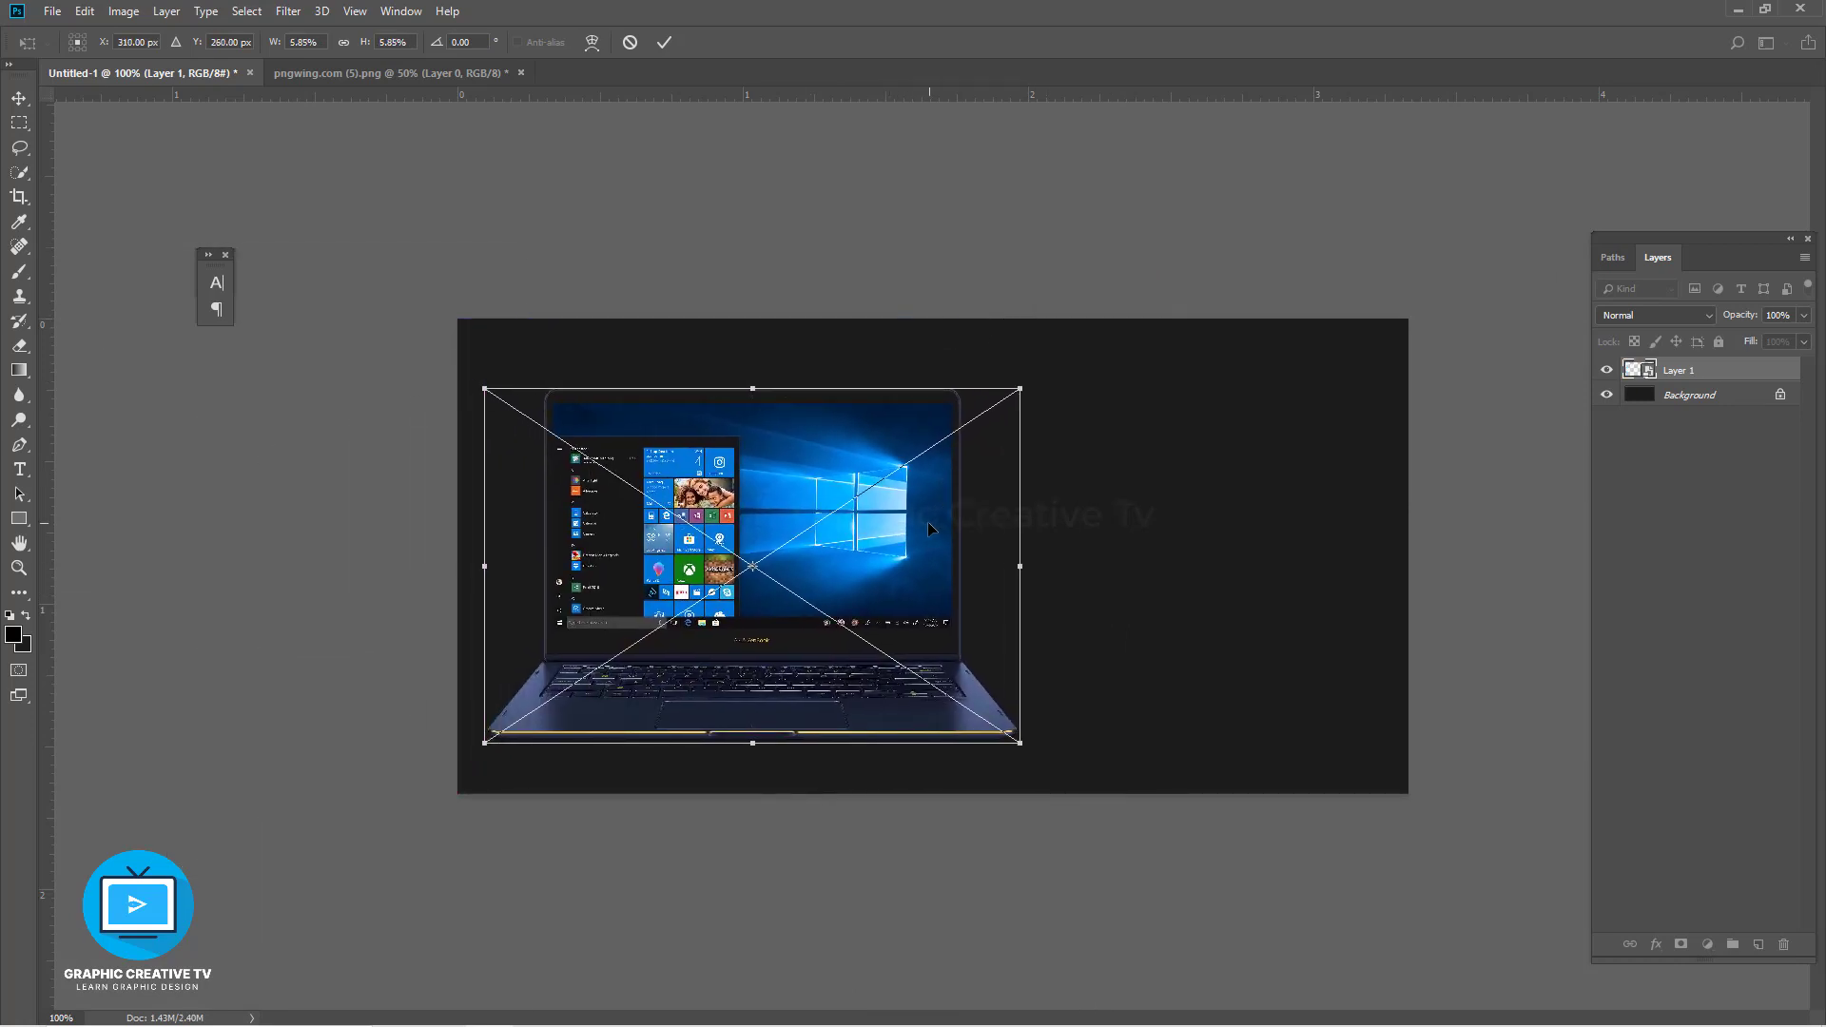
drag(1020, 388, 1035, 380)
drag(932, 448, 946, 438)
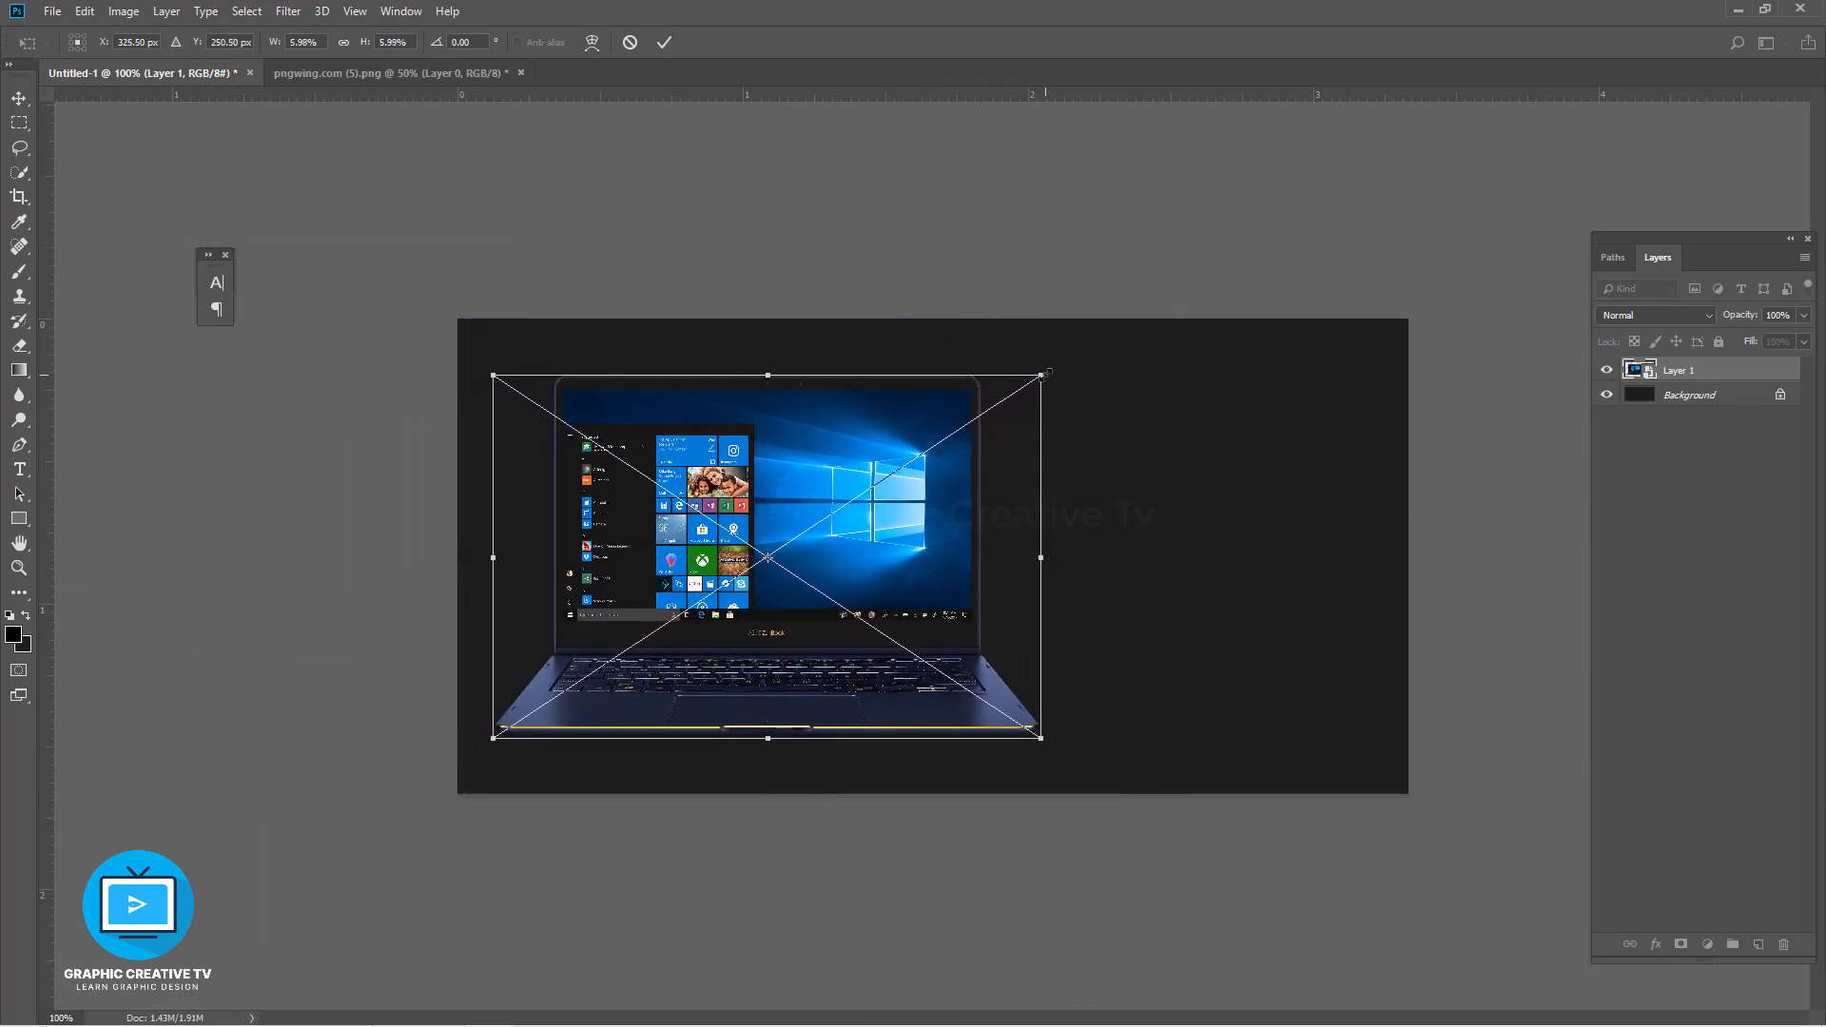
drag(1047, 372, 1020, 415)
key(Return)
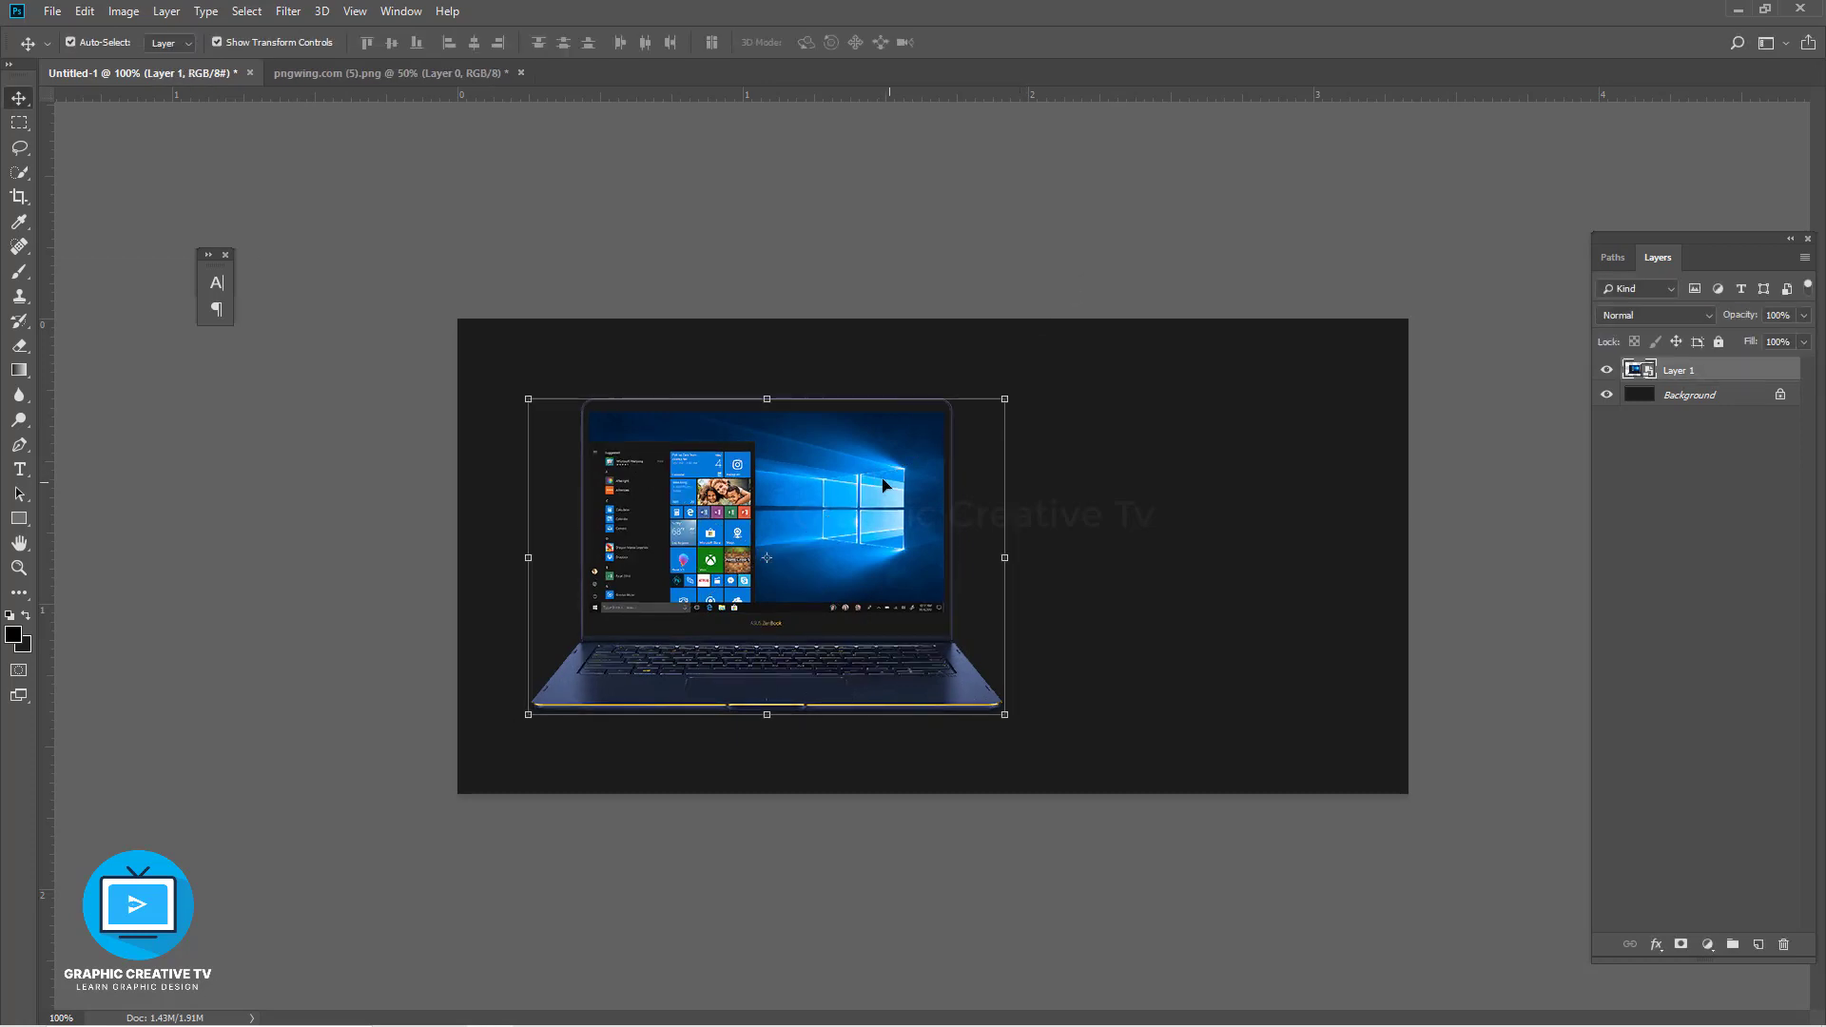
Crop equal strips off the top and bottom of the canvas to make a wider banner format.
click(23, 195)
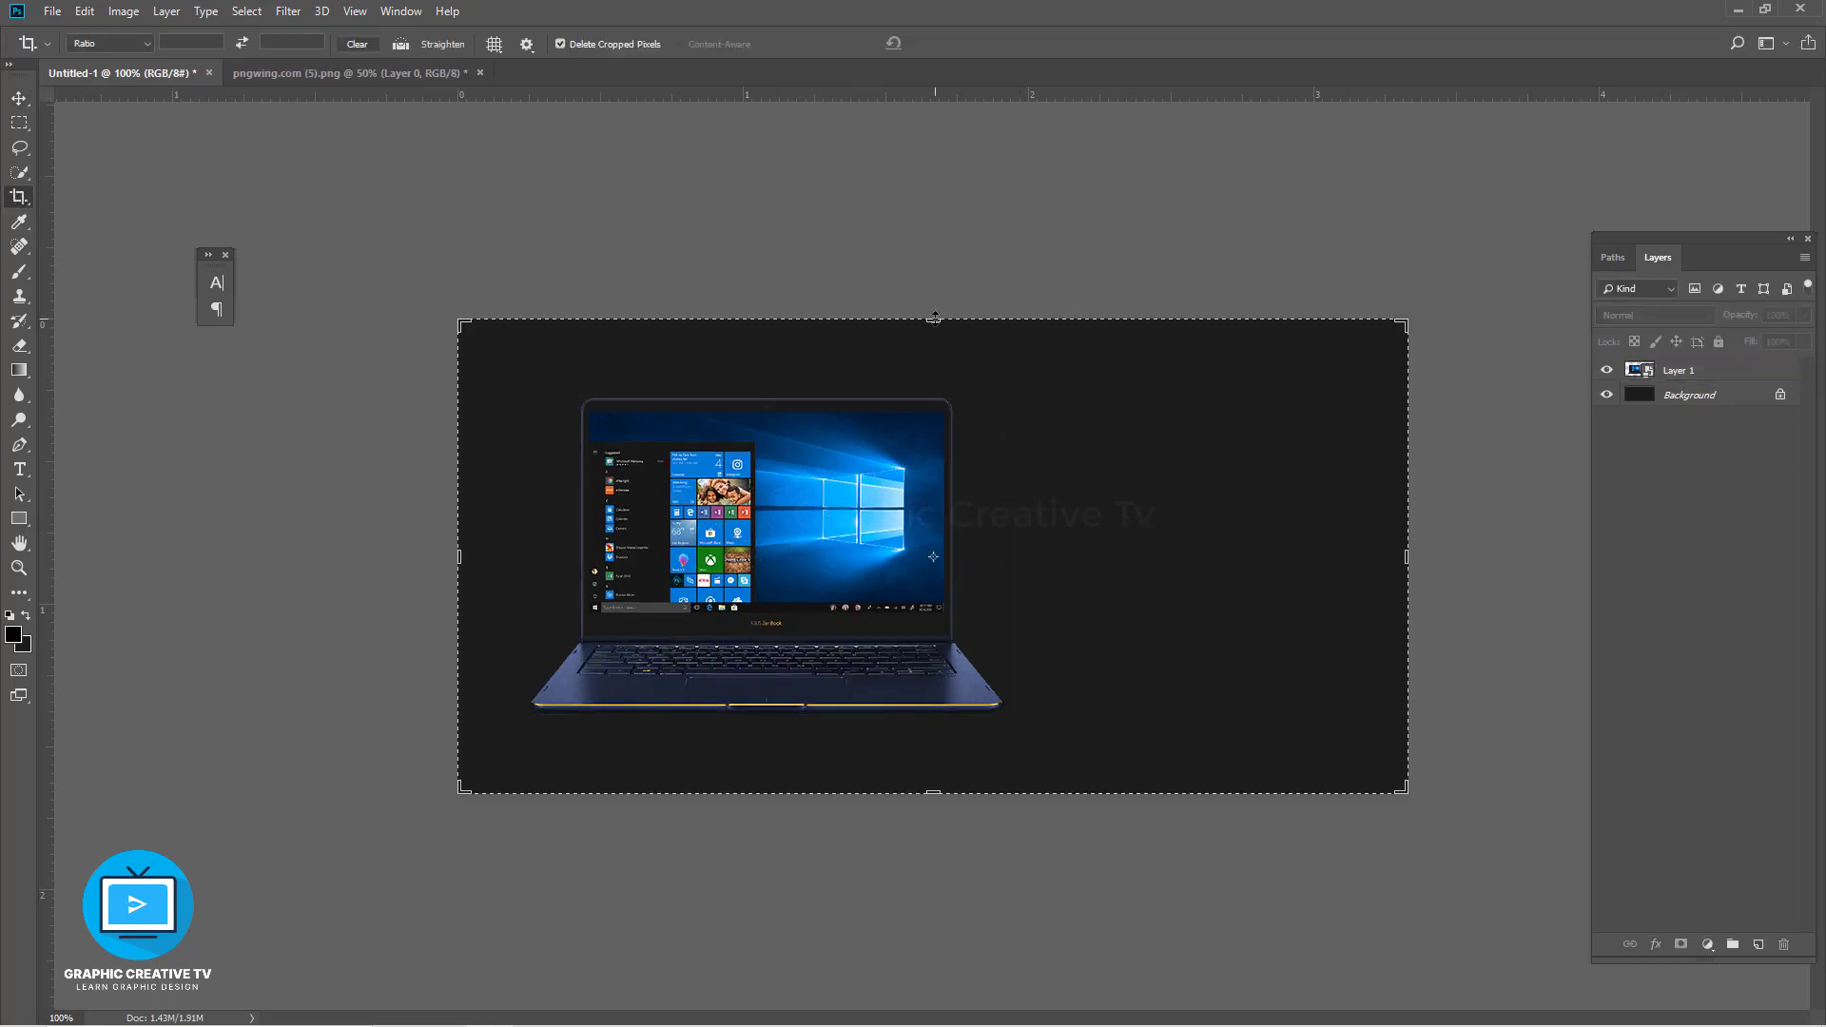
drag(934, 318, 928, 343)
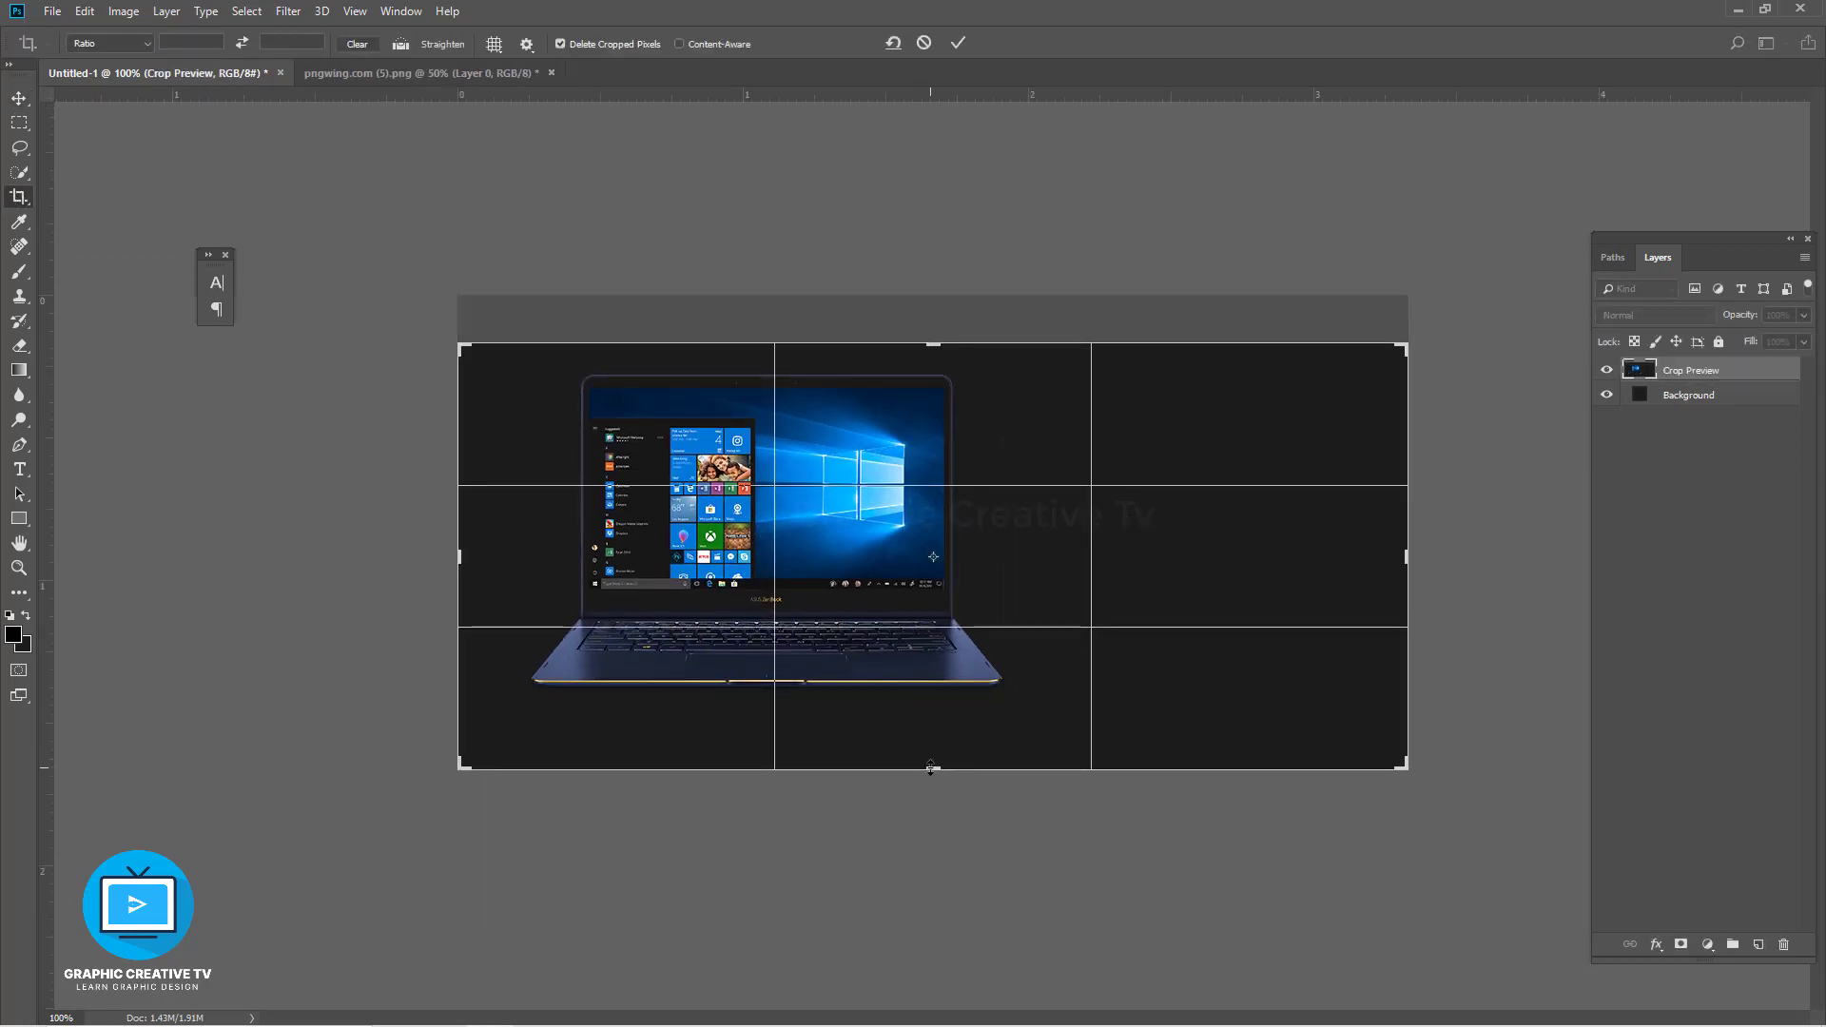
drag(930, 768, 932, 742)
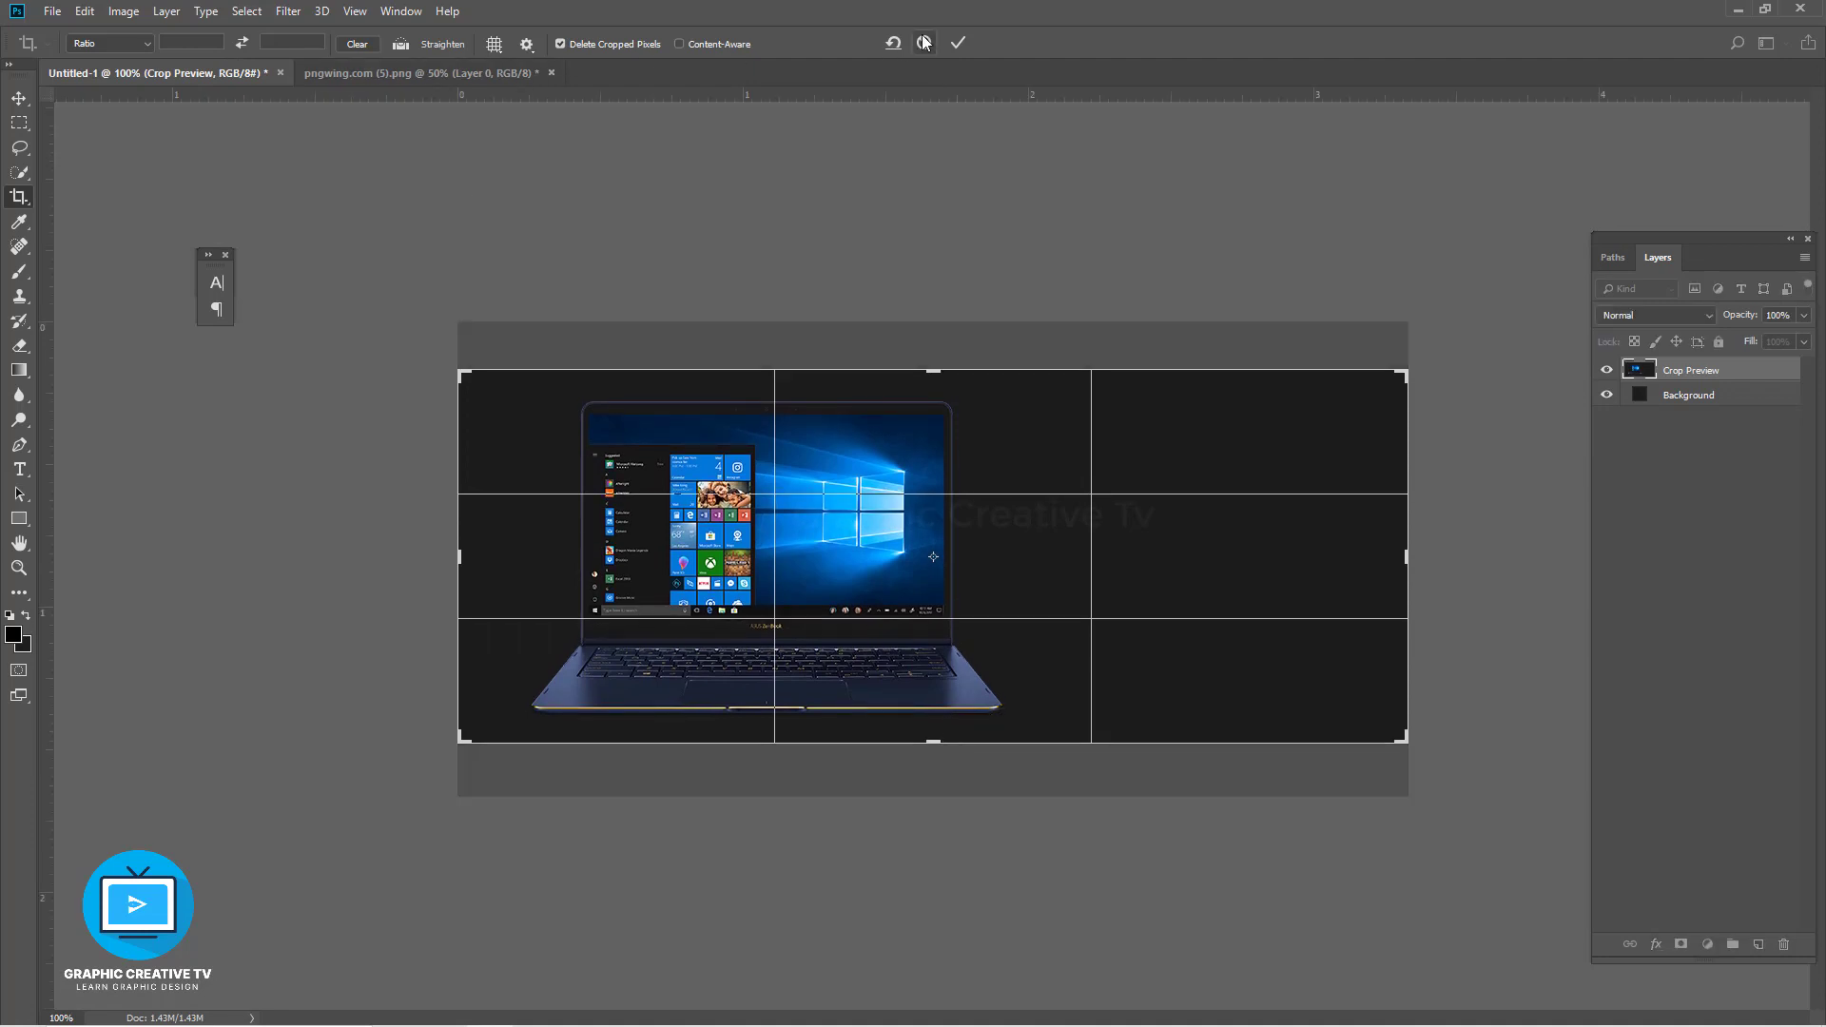
click(954, 42)
Scale the laptop to about 4.06% and center it vertically in the left half of the banner.
click(19, 98)
key(ctrl+t)
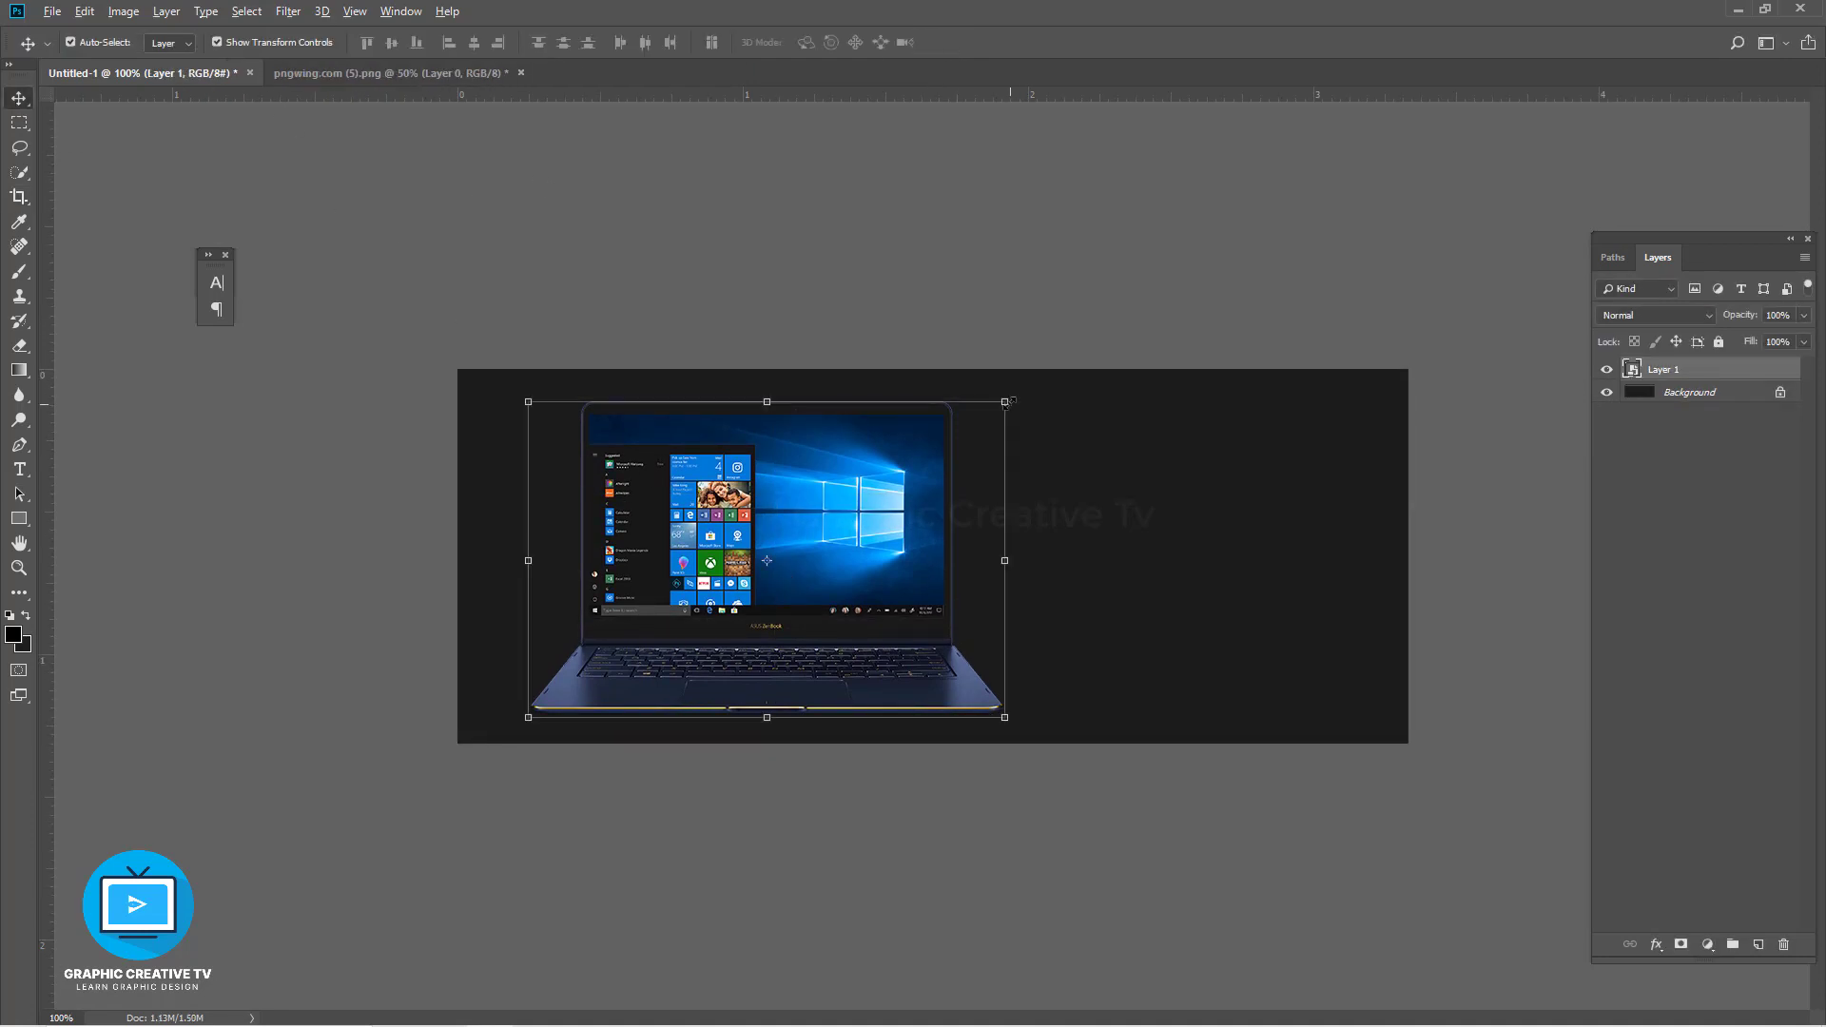
drag(1010, 397, 849, 538)
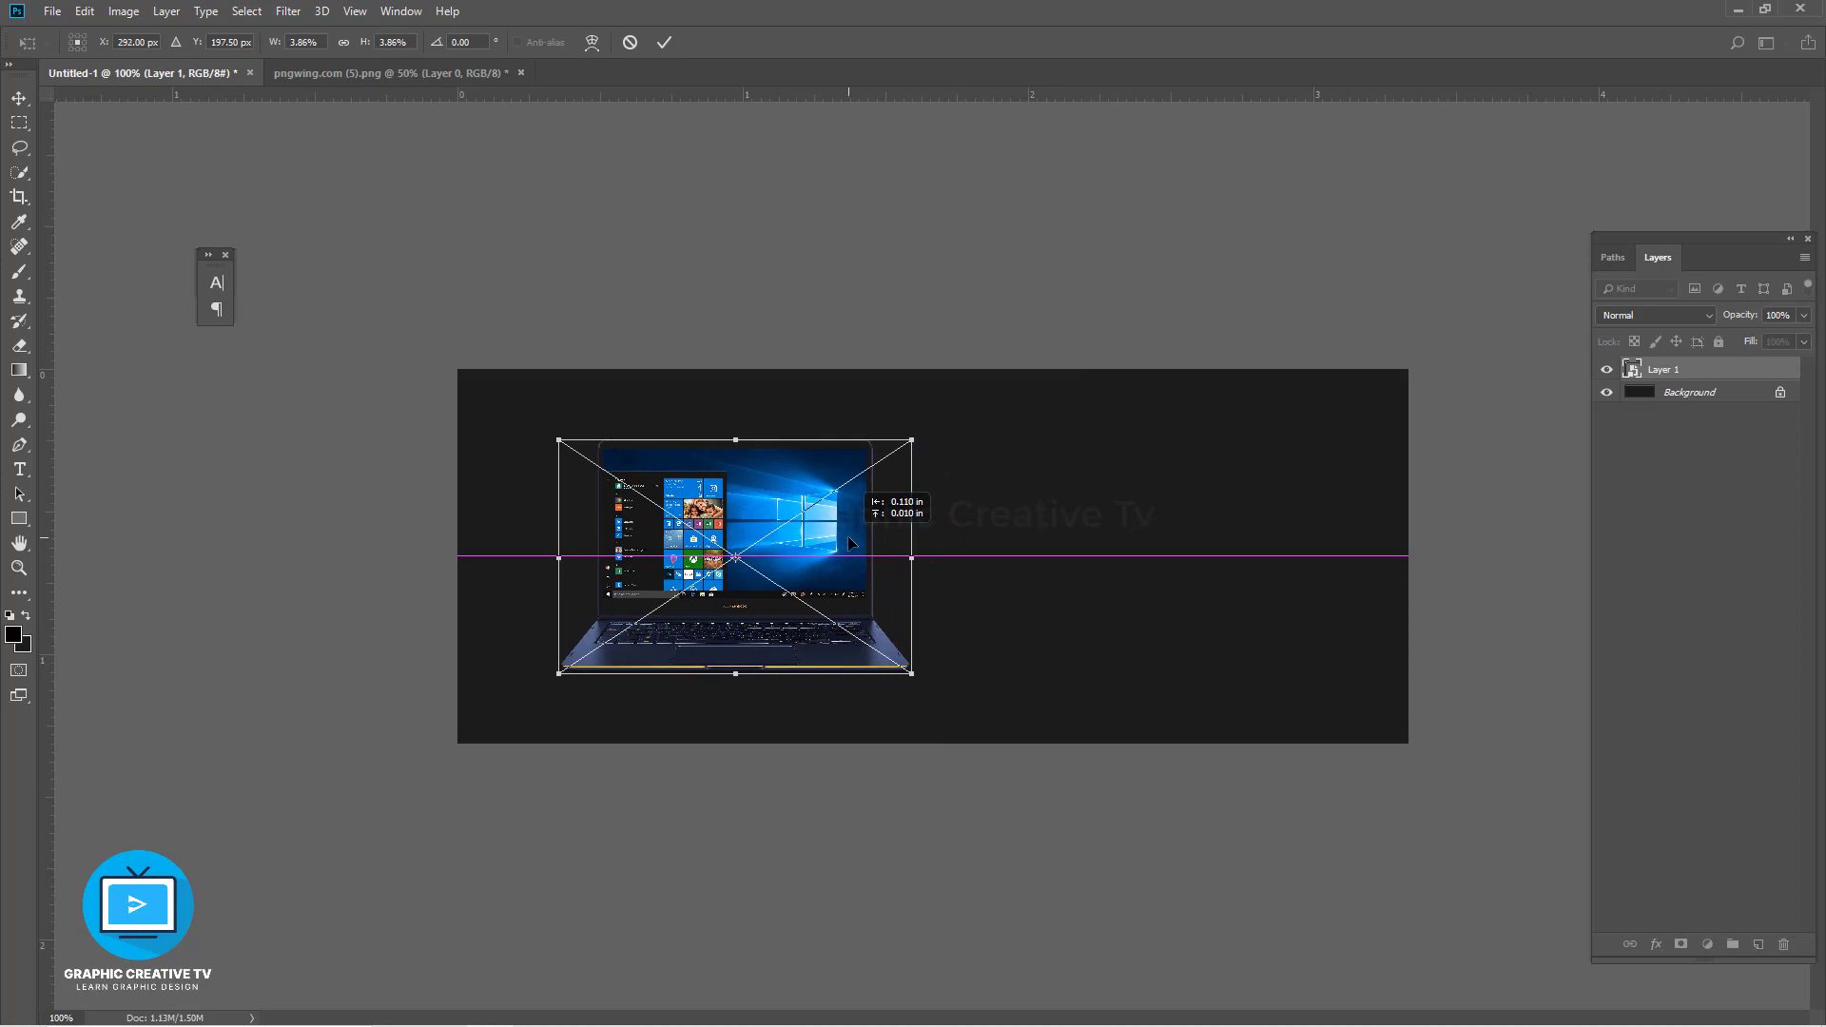
drag(905, 442, 923, 432)
key(Return)
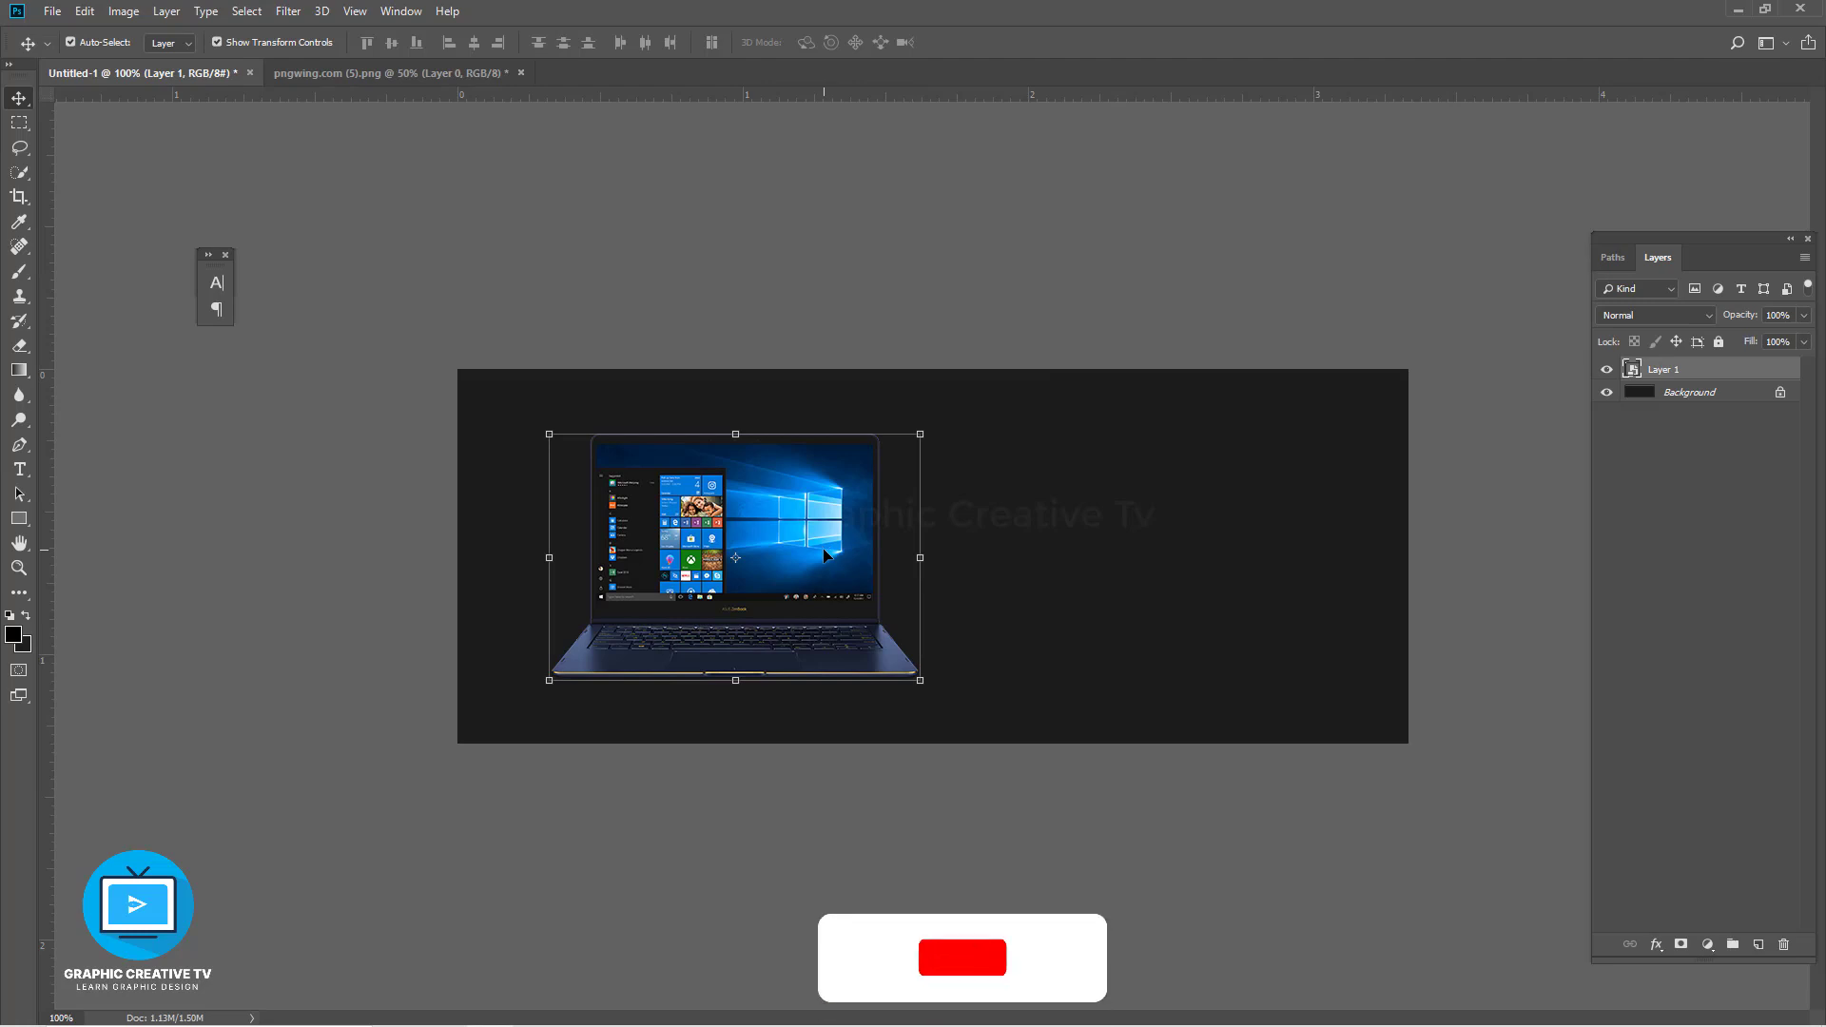
drag(919, 434, 924, 429)
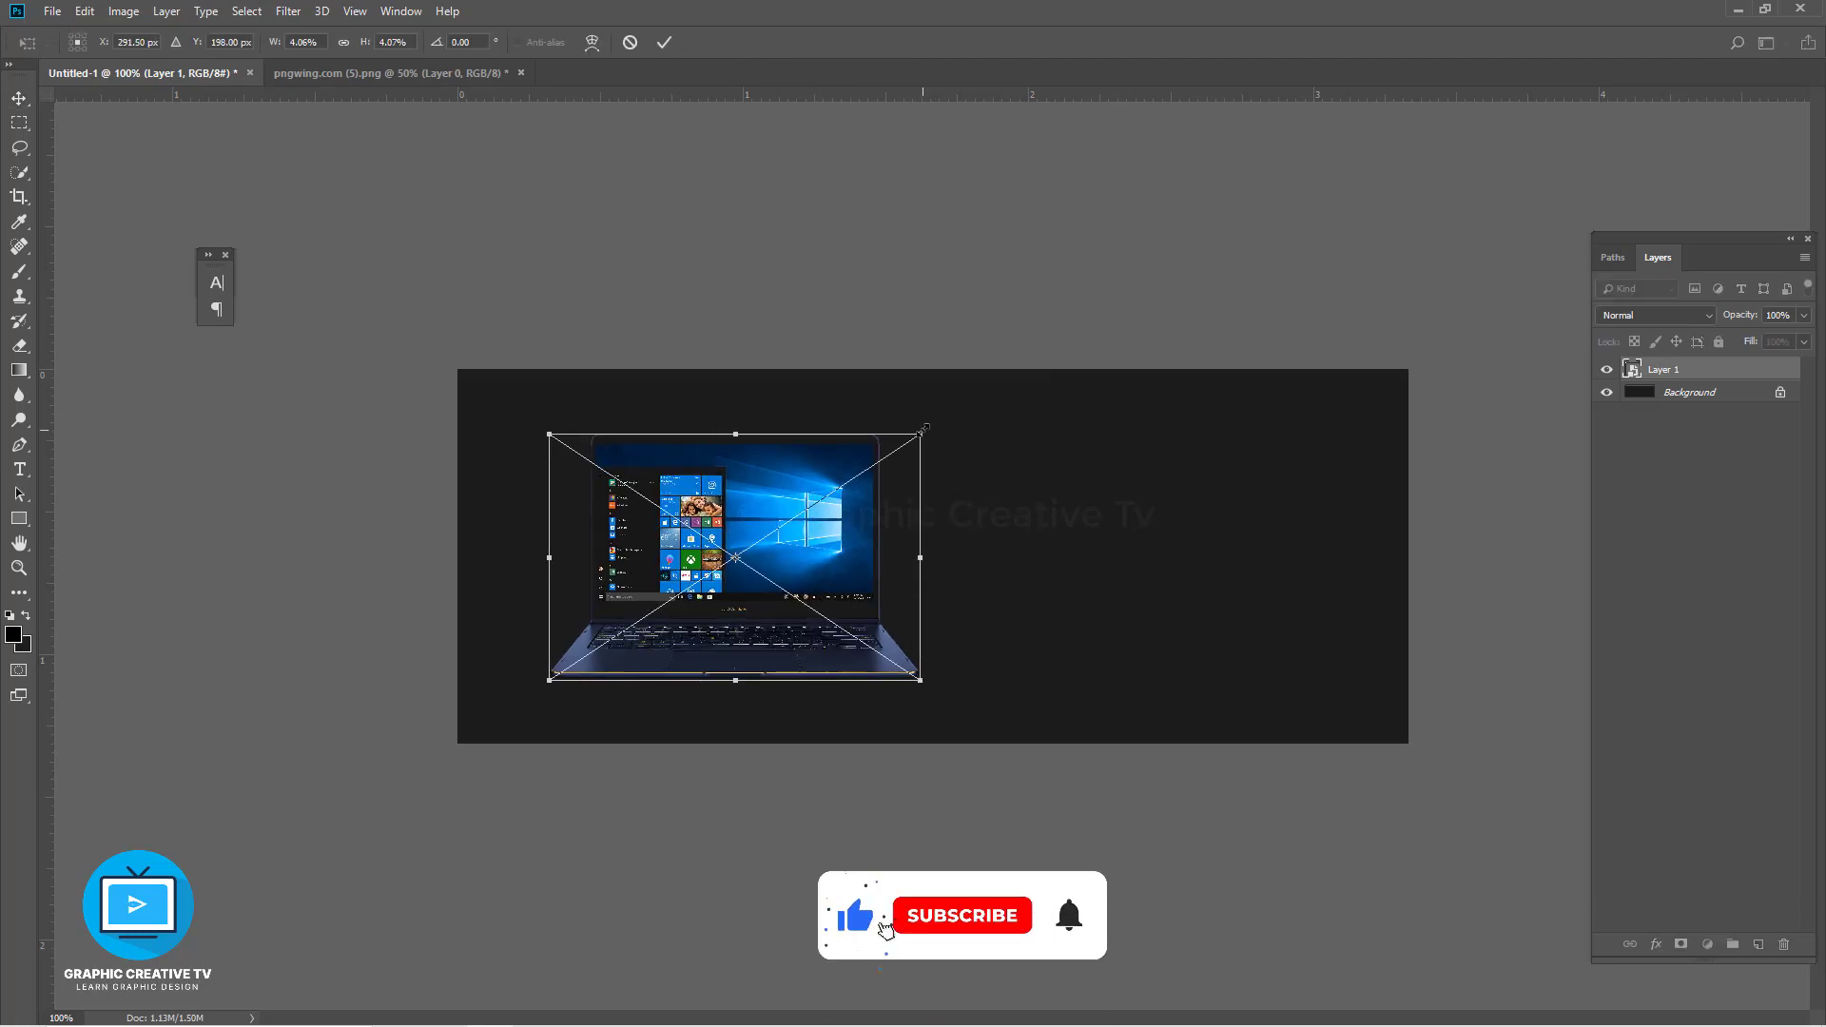
key(Return)
Create a new empty layer directly above the Background, beneath the laptop.
click(1724, 394)
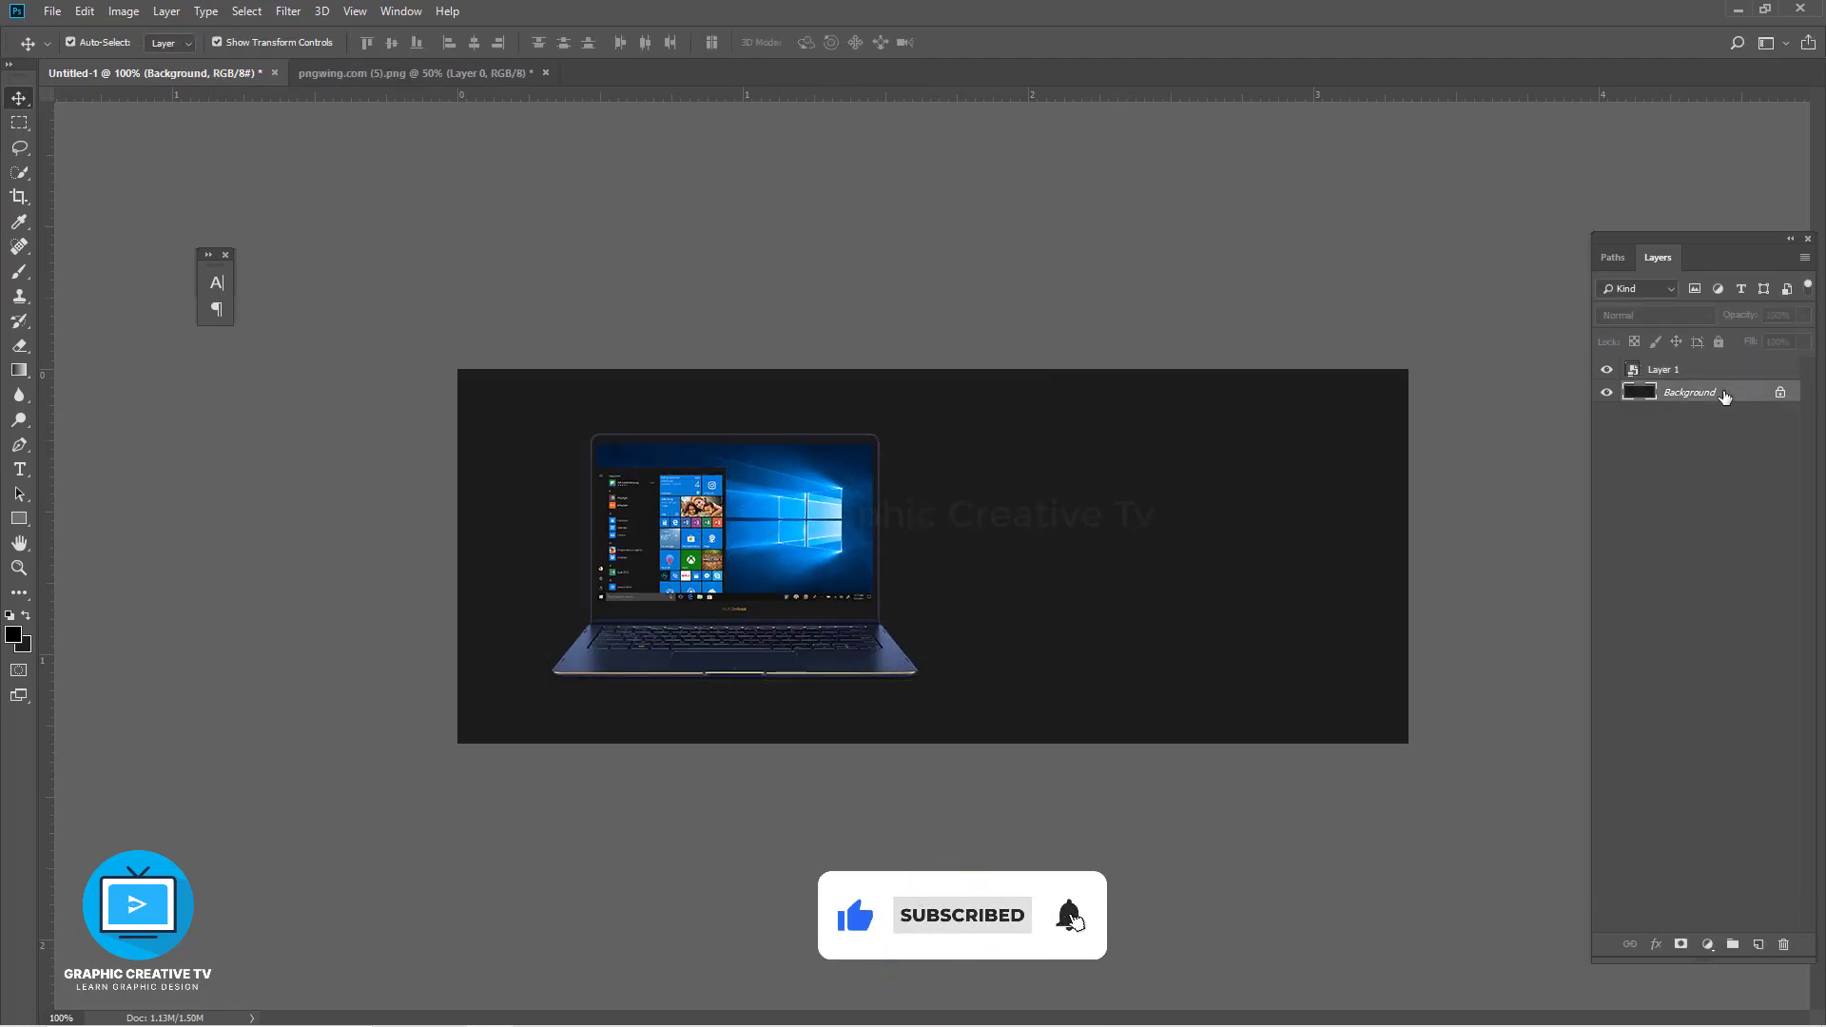
key(ctrl+shift+n)
key(Return)
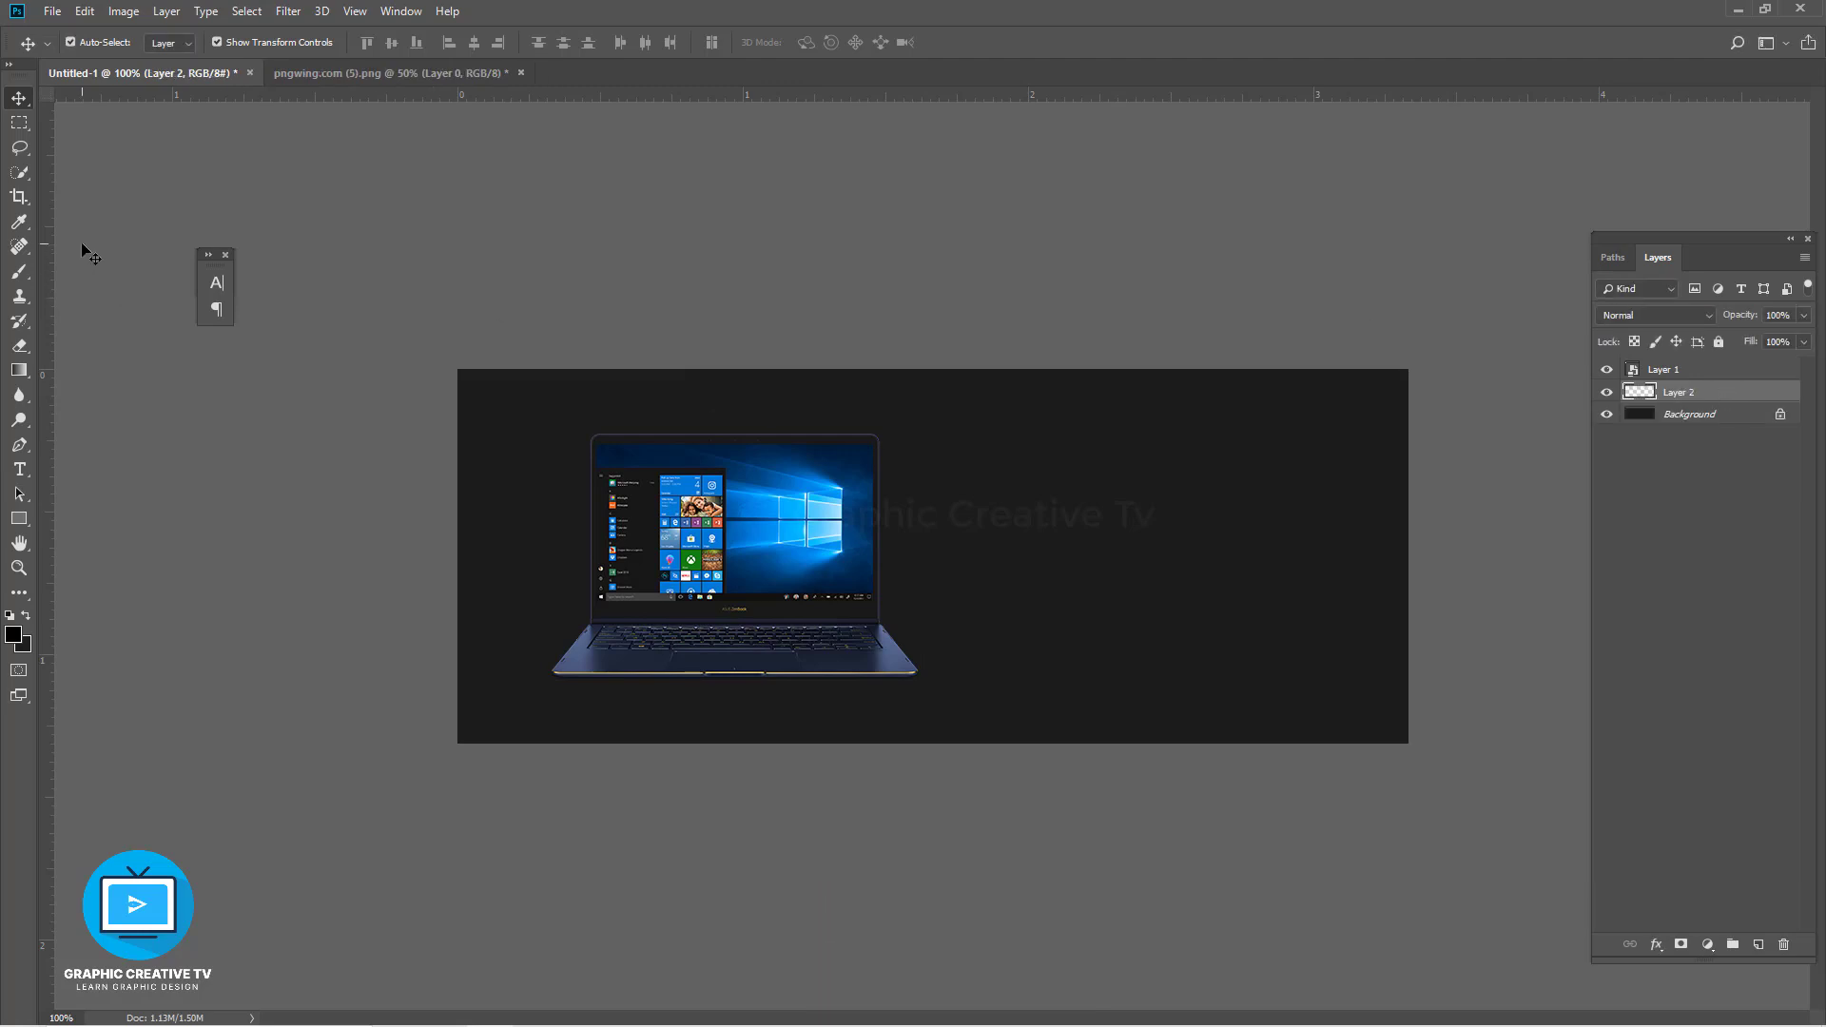
Try a soft 500 px black brush dab behind the laptop on the new layer and undo it.
key(b)
key(bracketleft)
key(bracketleft)
key(bracketleft)
key(bracketleft)
click(747, 562)
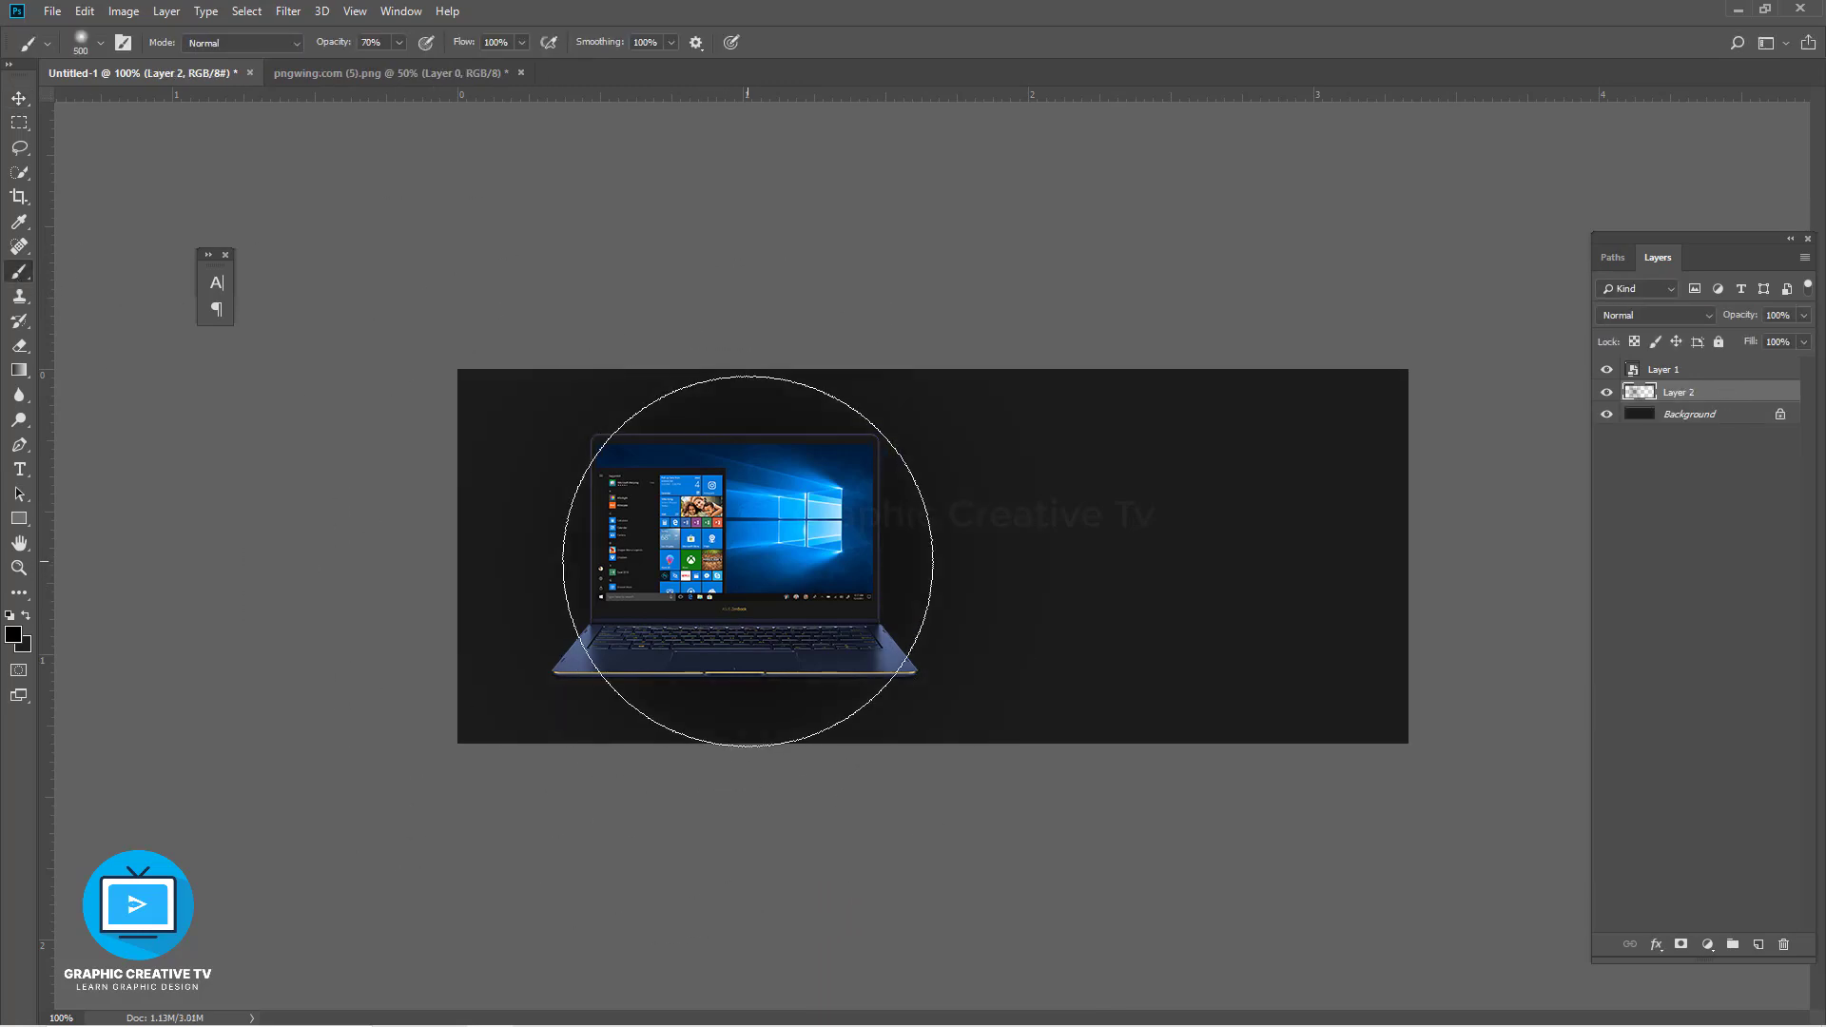
key(ctrl+z)
Try a soft 700 px brush dab in dark grey 1c1b1b behind the laptop and undo it.
click(15, 637)
click(1510, 645)
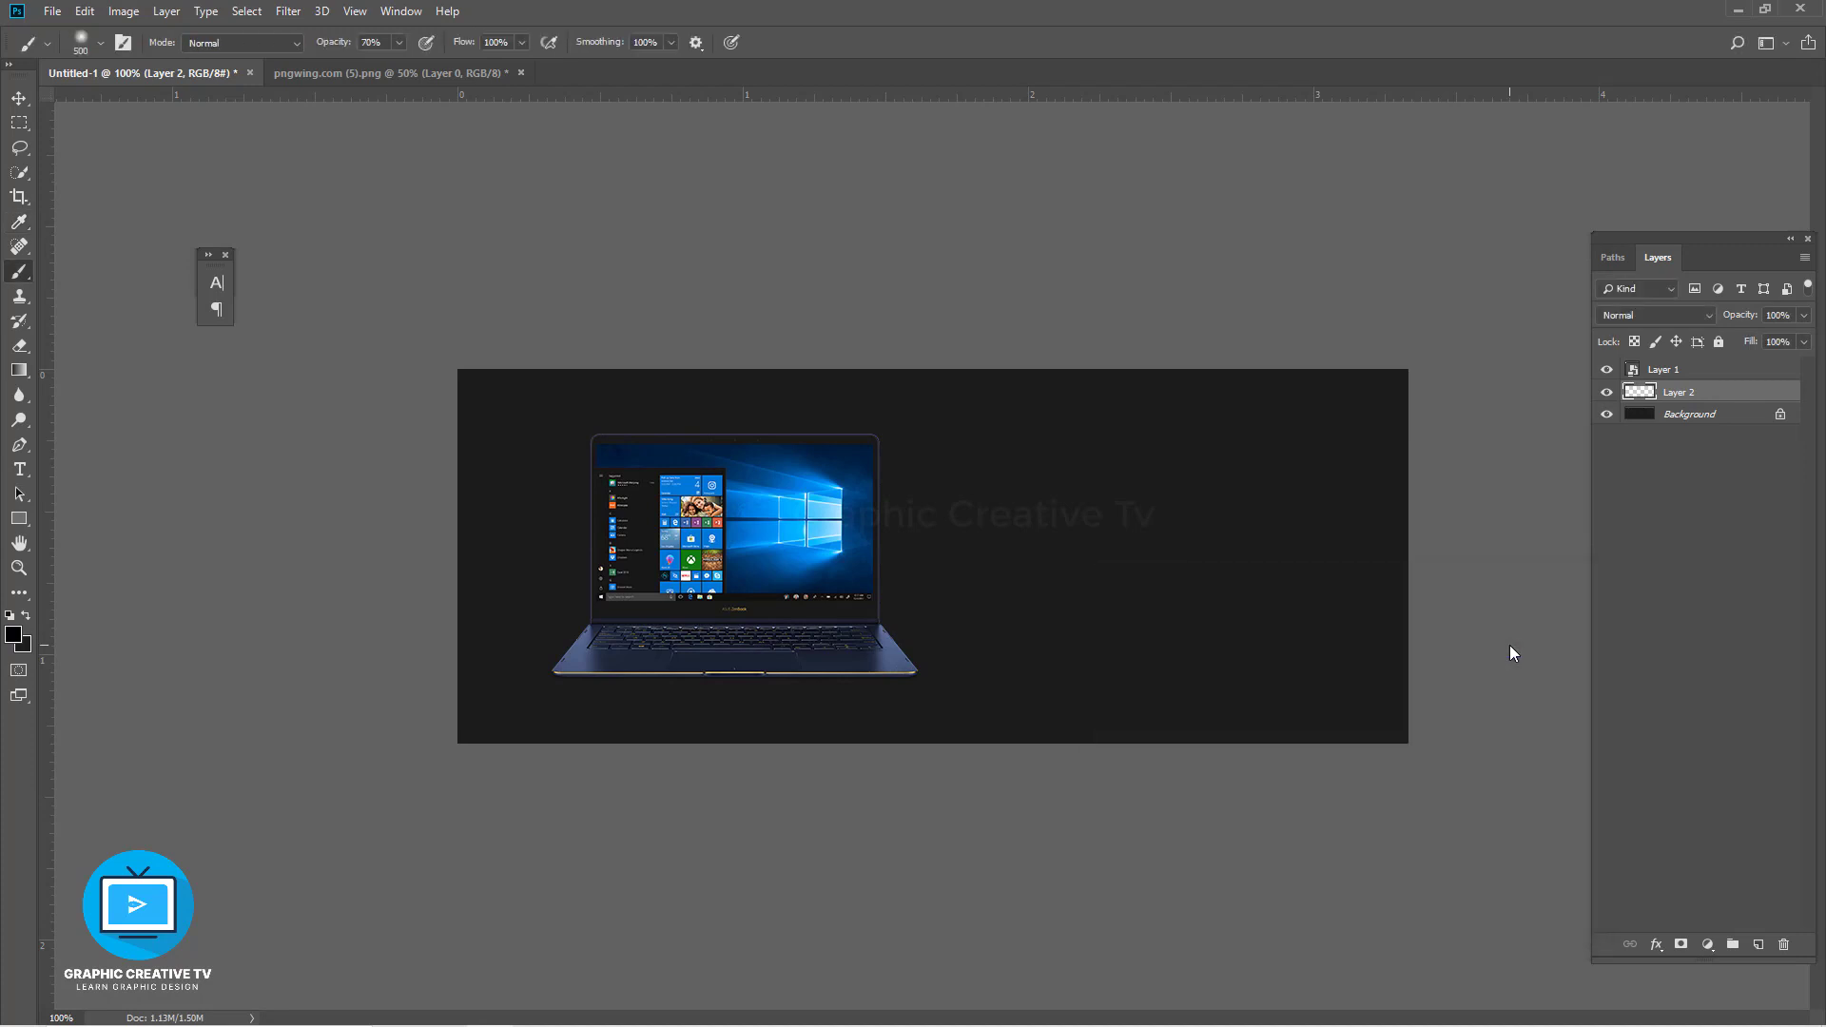
key(b)
key(bracketright)
key(bracketright)
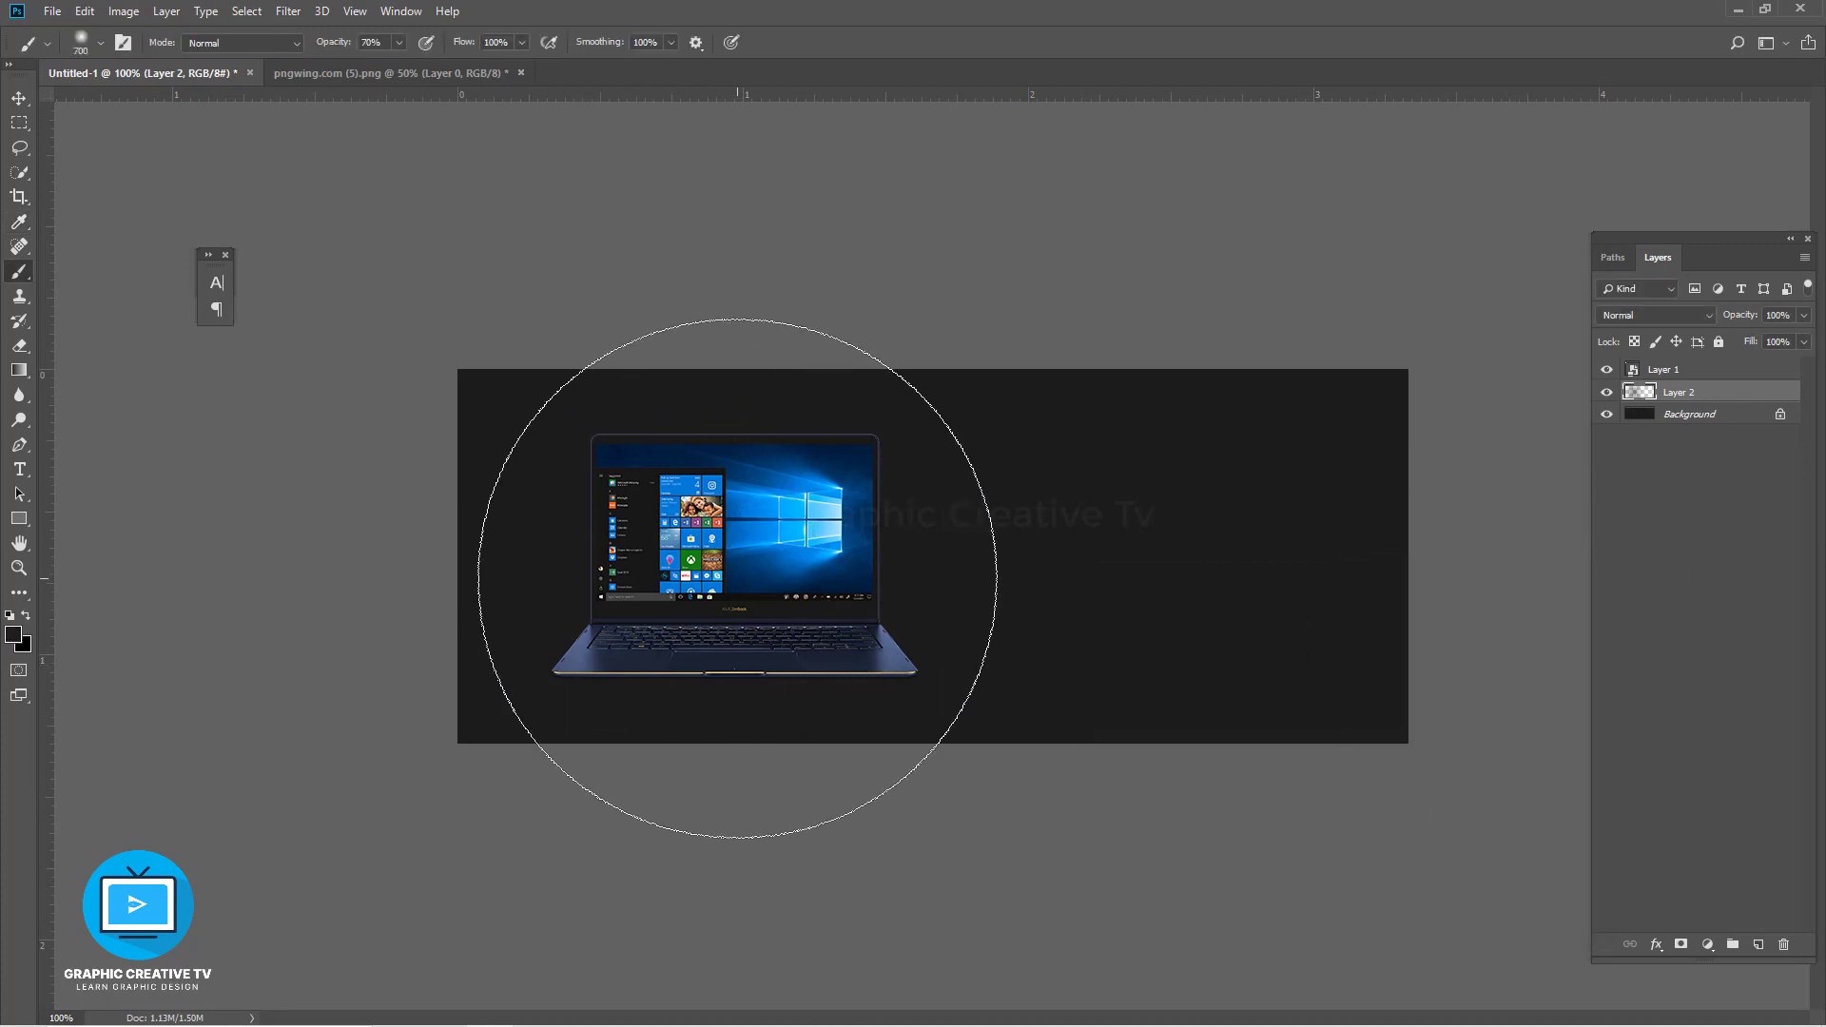
click(732, 574)
key(ctrl+z)
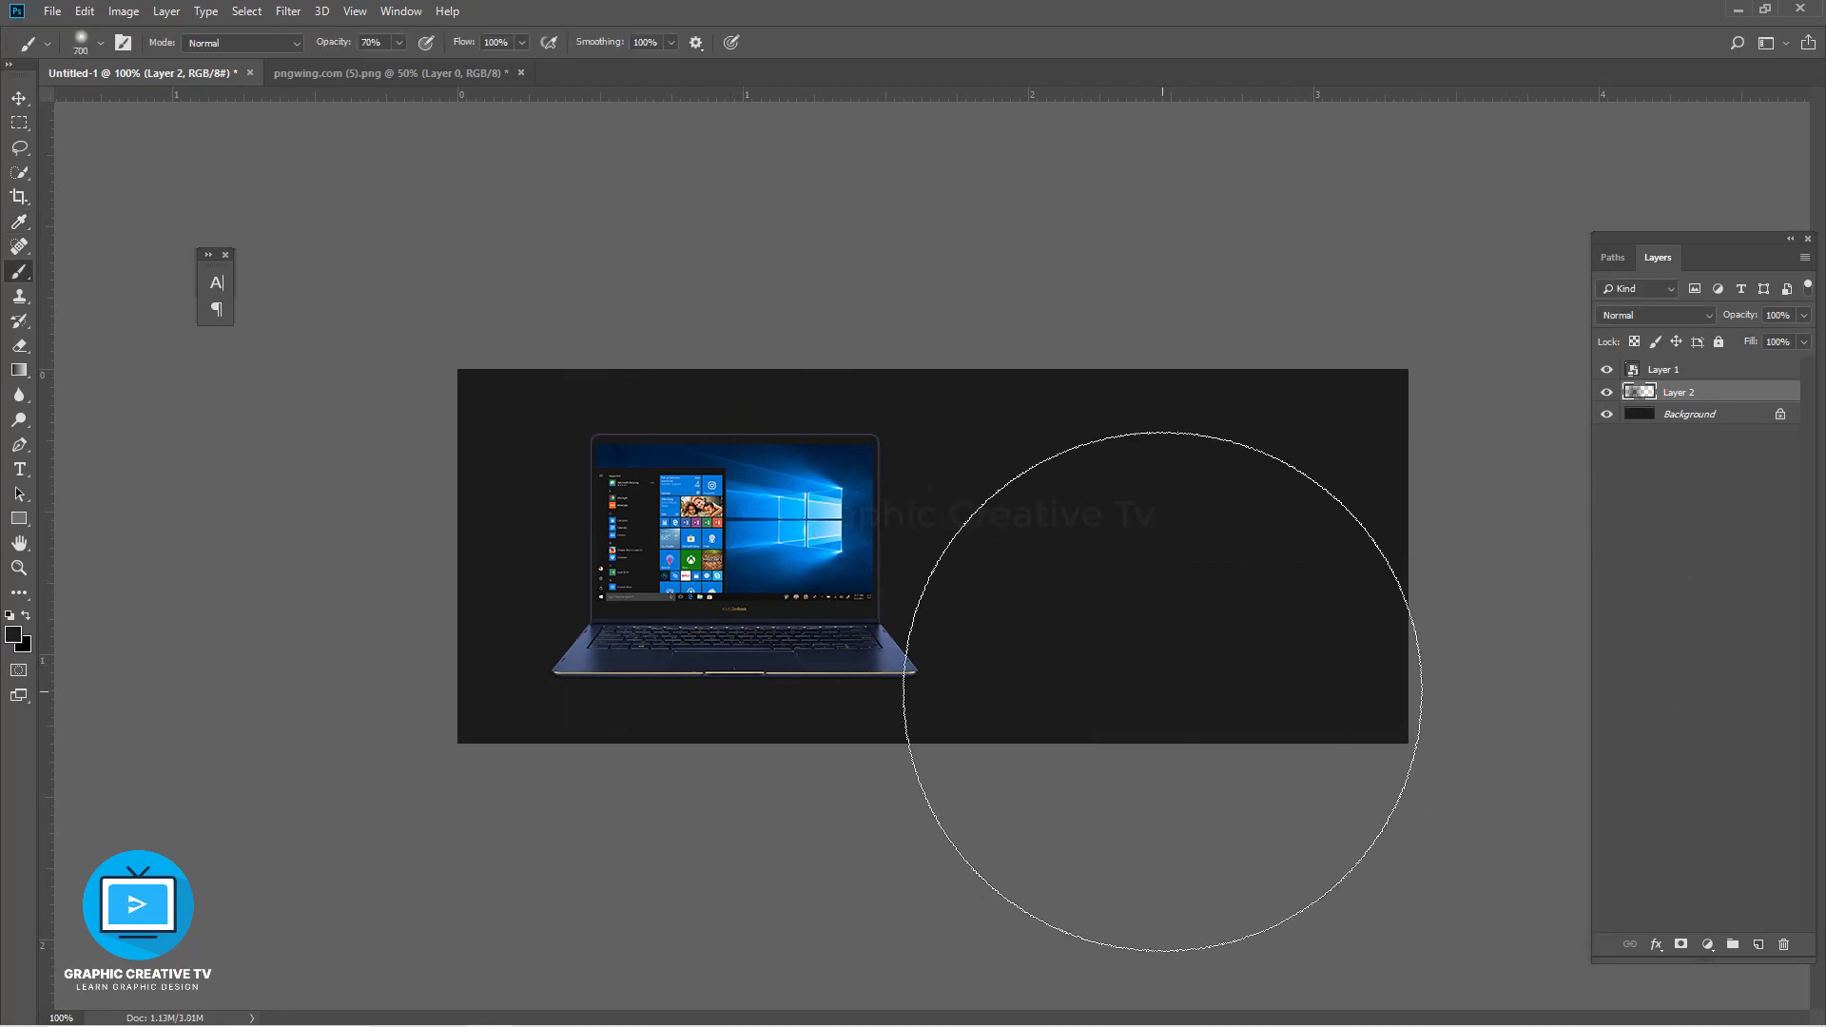
Choose a slightly lighter dark grey foreground color and paint a soft 700 px glow behind the laptop on the new layer.
click(14, 634)
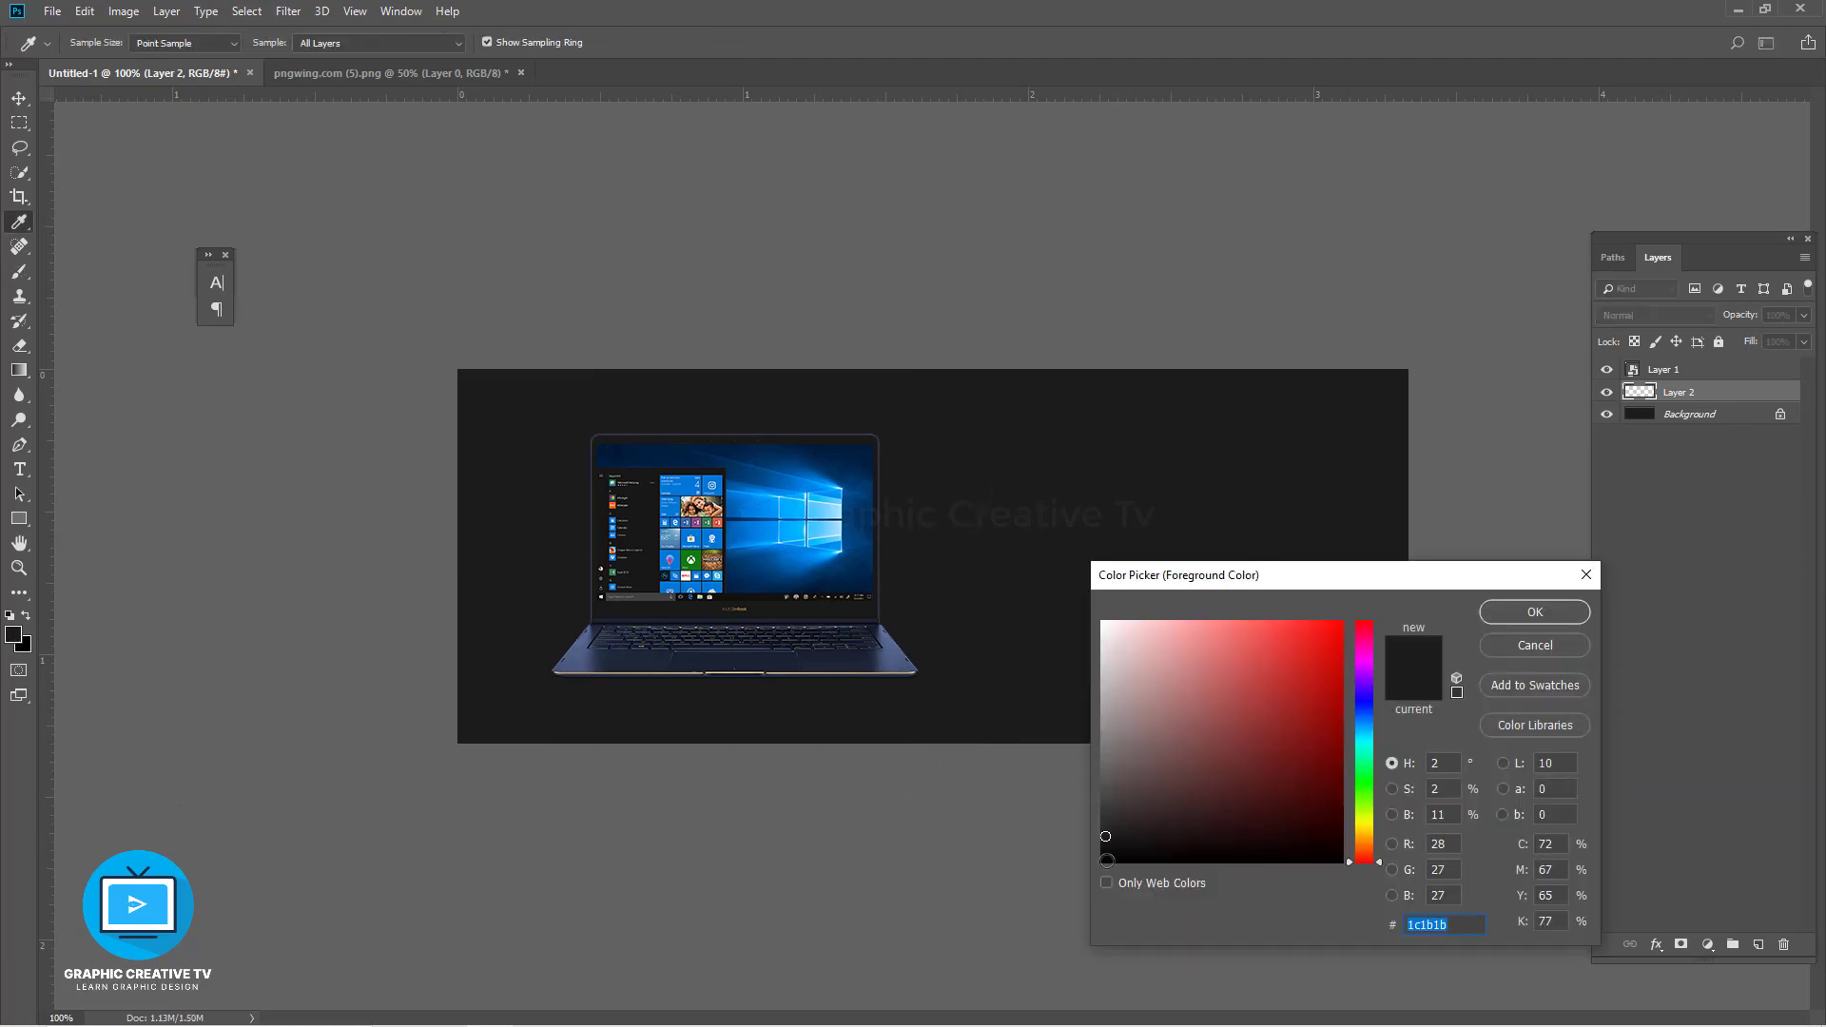
click(1535, 612)
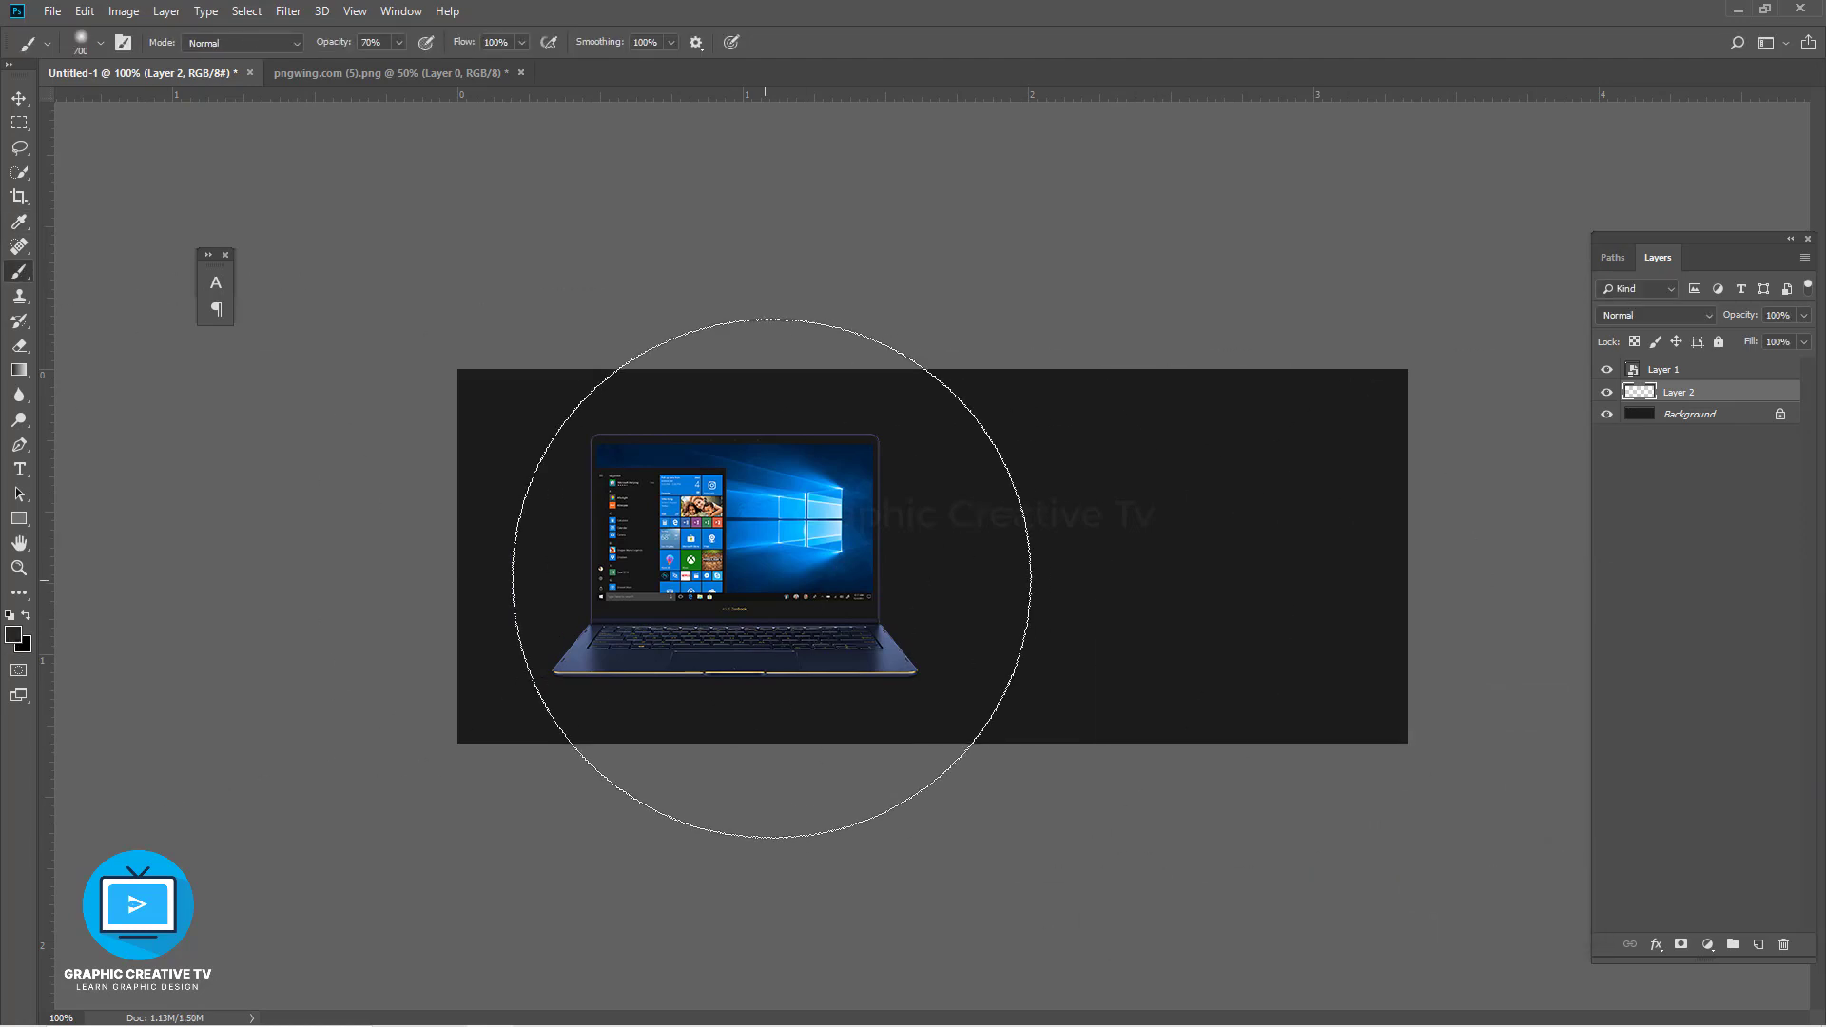
click(734, 594)
click(719, 591)
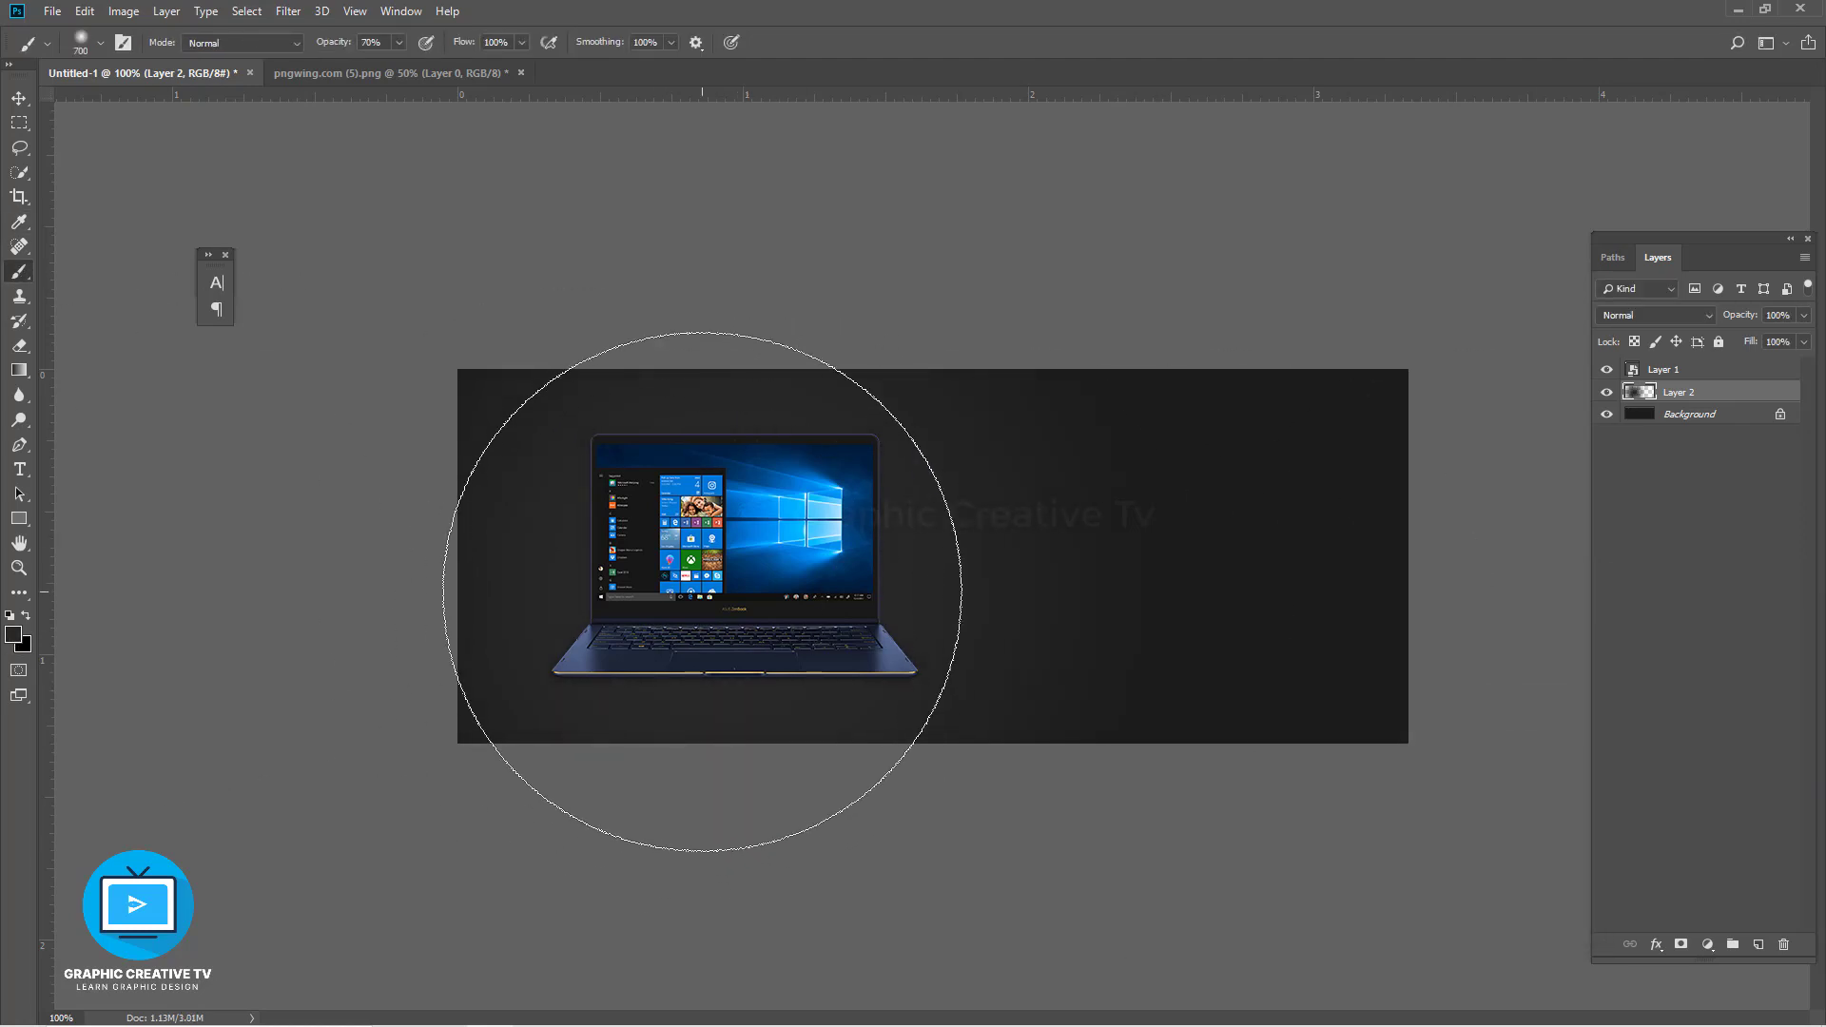
click(702, 591)
Merge the painted glow layer down into the Background layer.
click(19, 99)
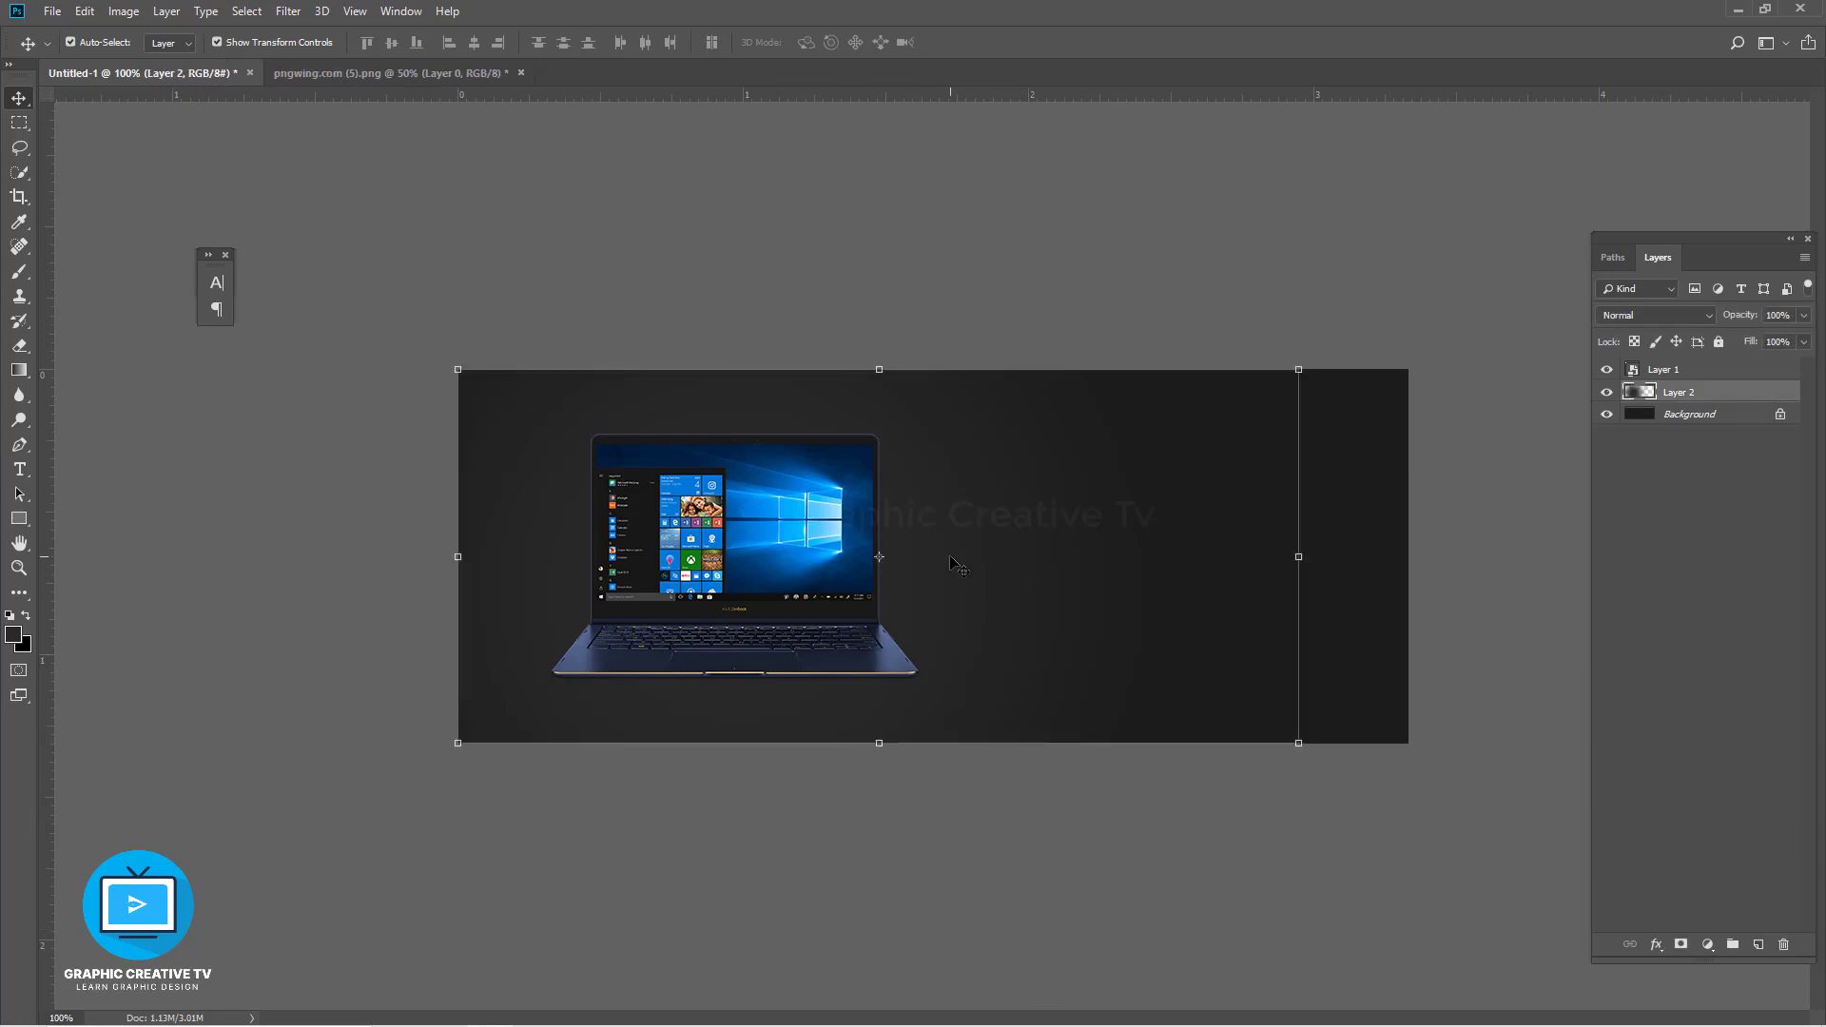
key(ctrl+e)
key(b)
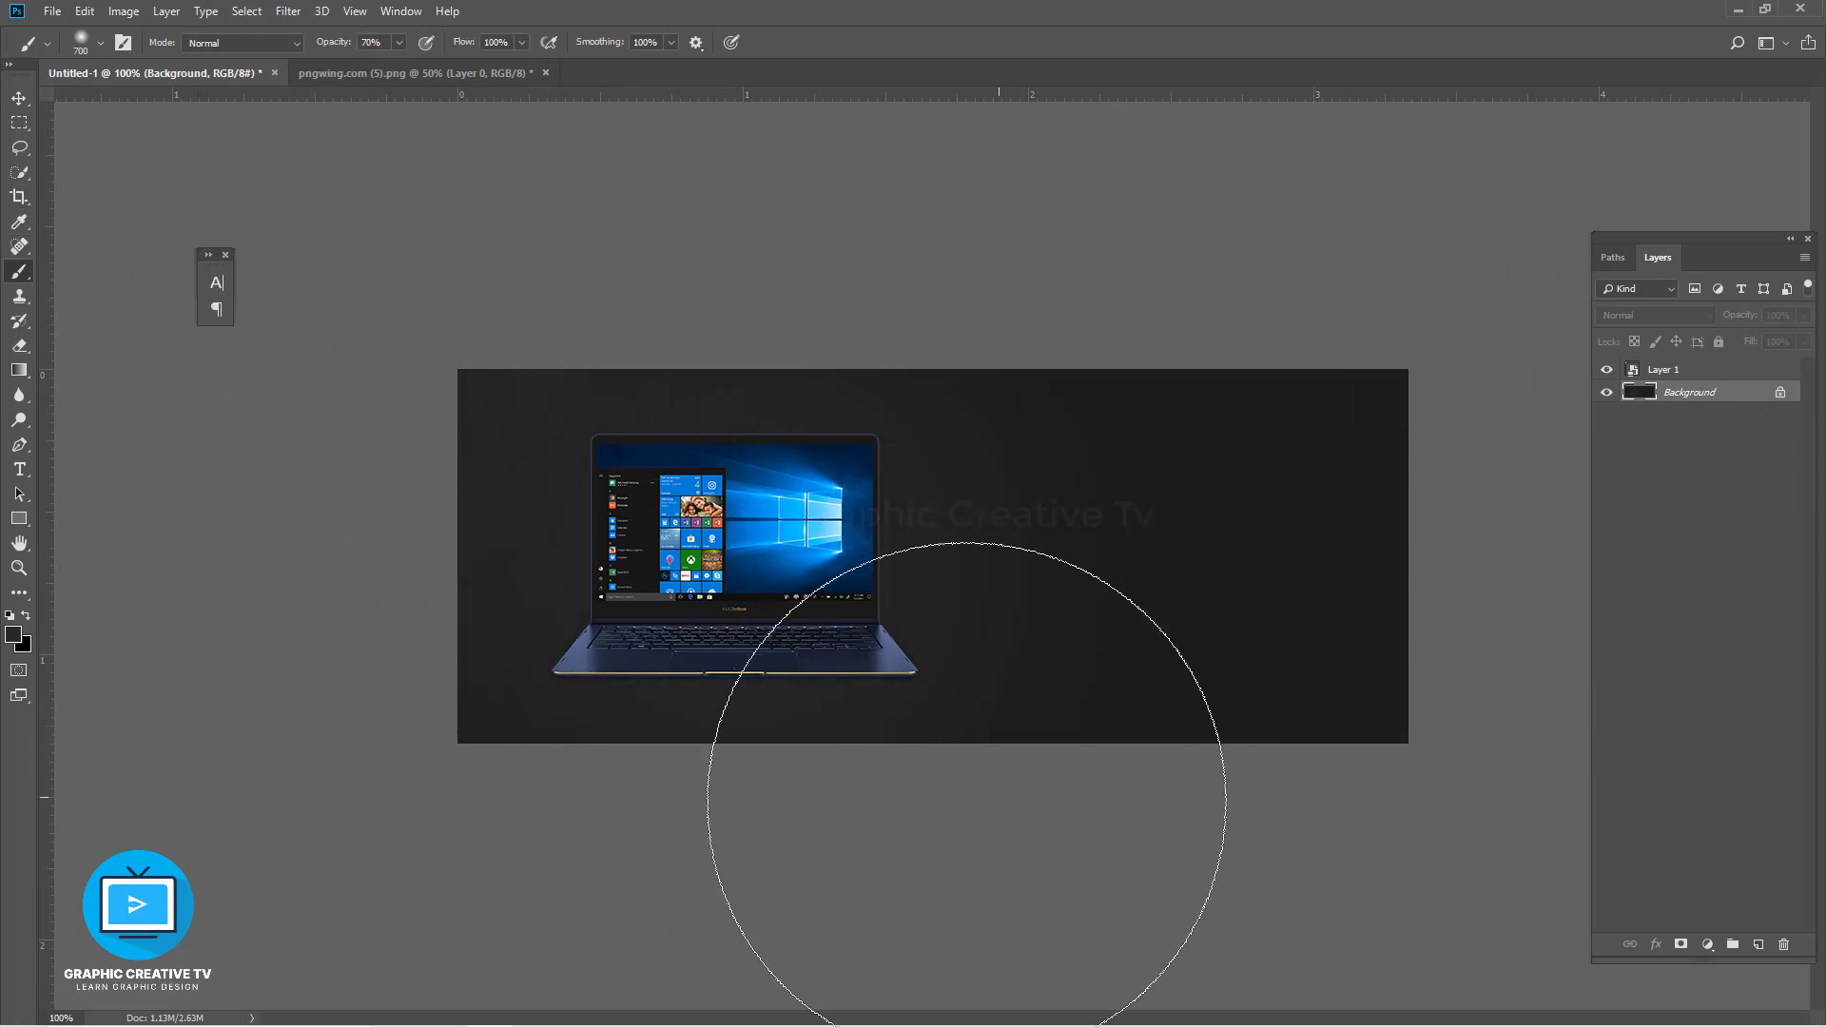
key(v)
Try blend modes such as Overlay and Saturation on a duplicate of the laptop layer and delete the duplicate.
click(722, 597)
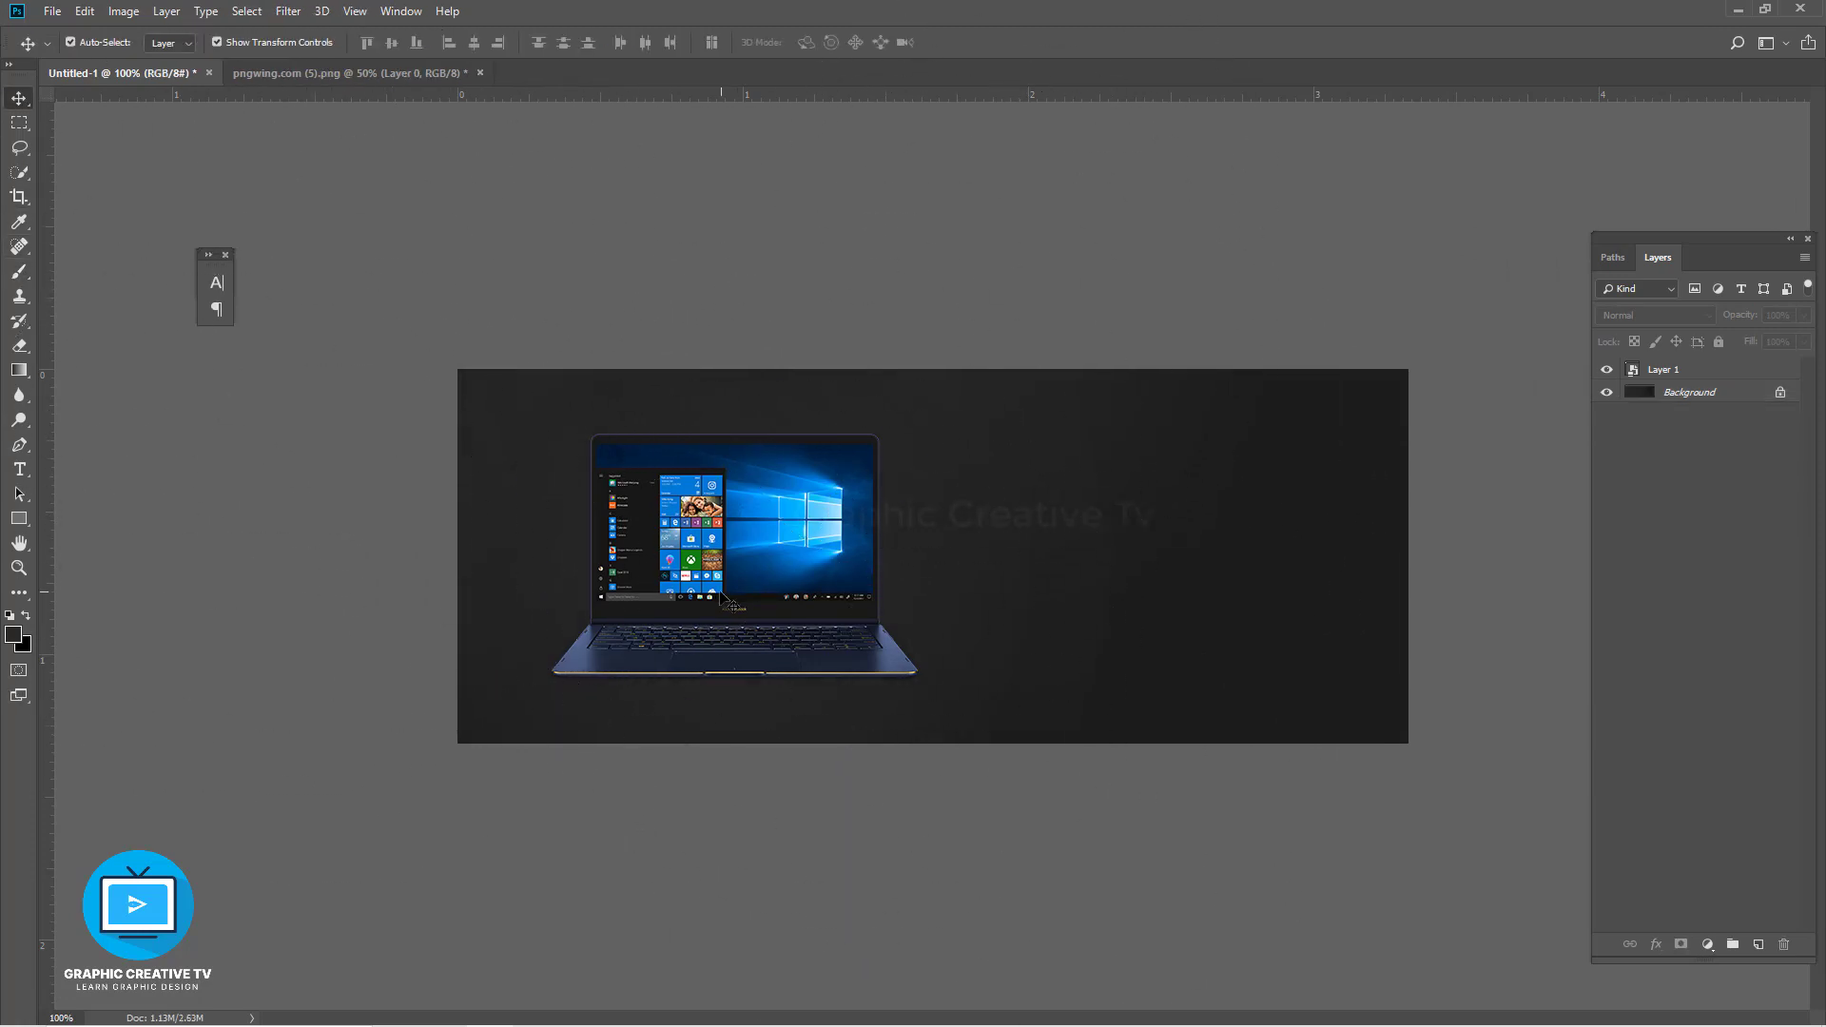
key(ctrl+j)
double_click(1667, 316)
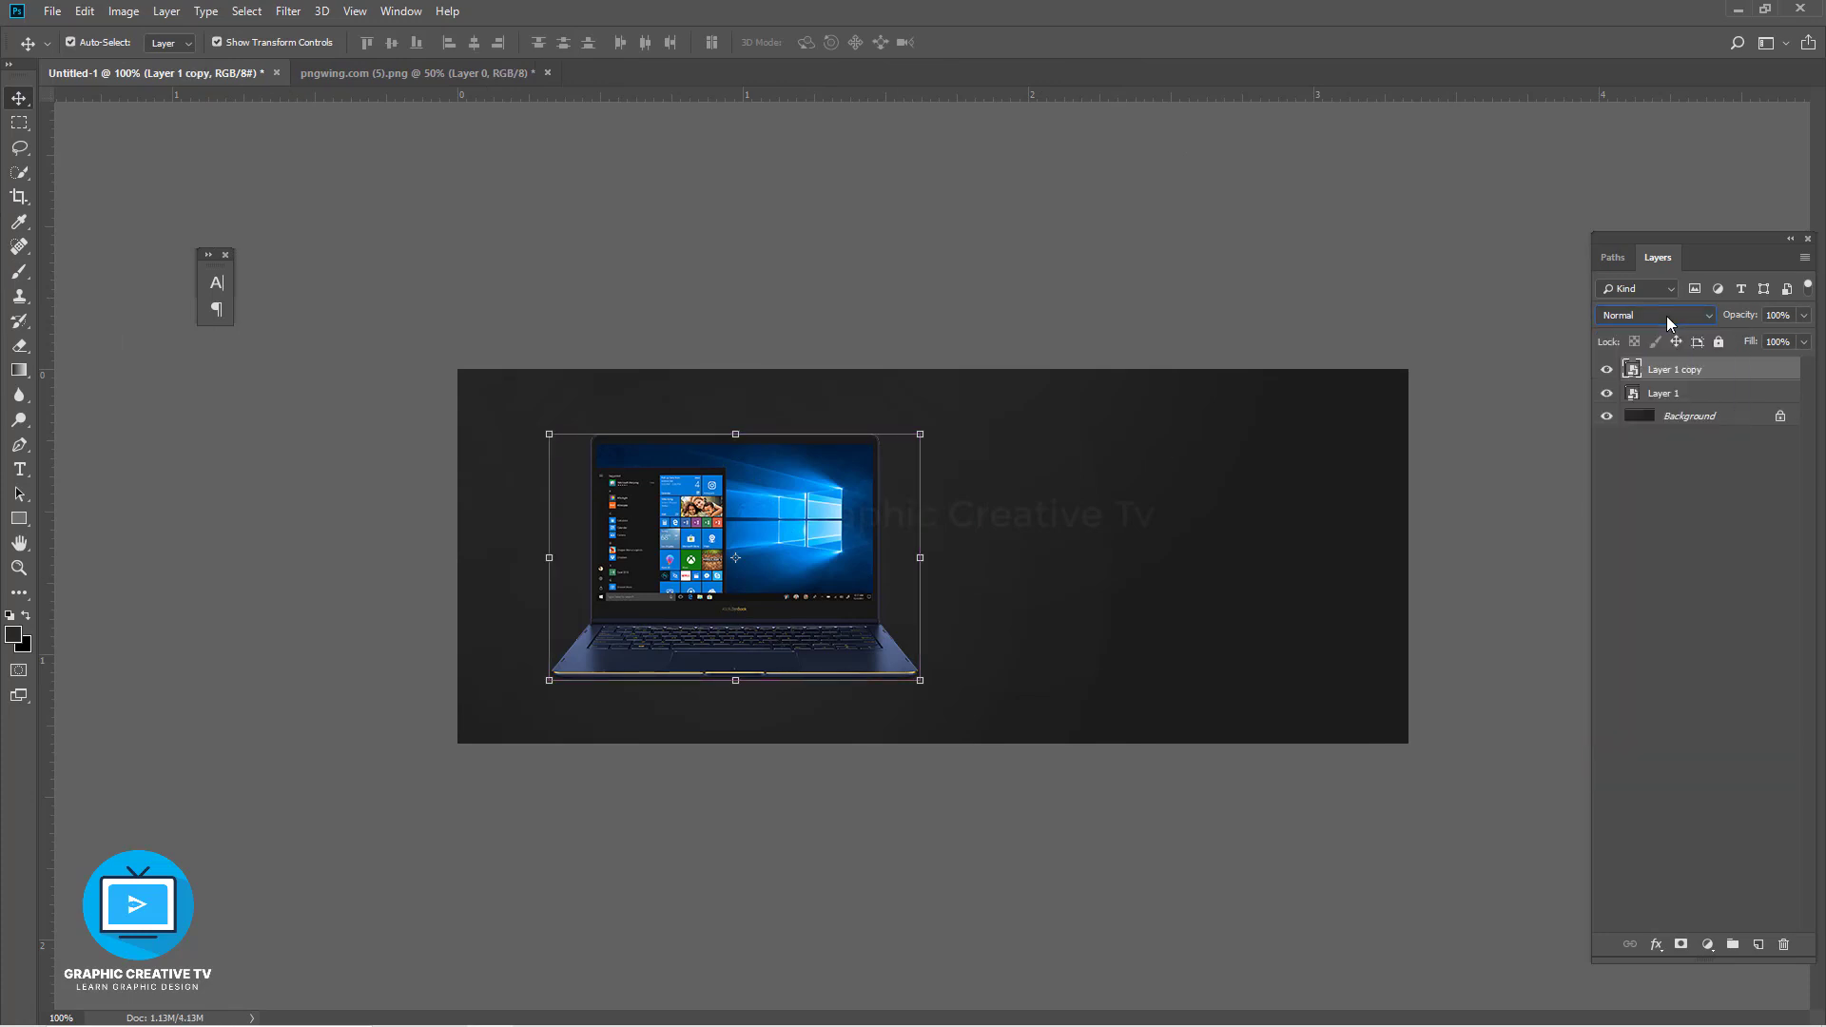
scroll(1667, 316, down, 9)
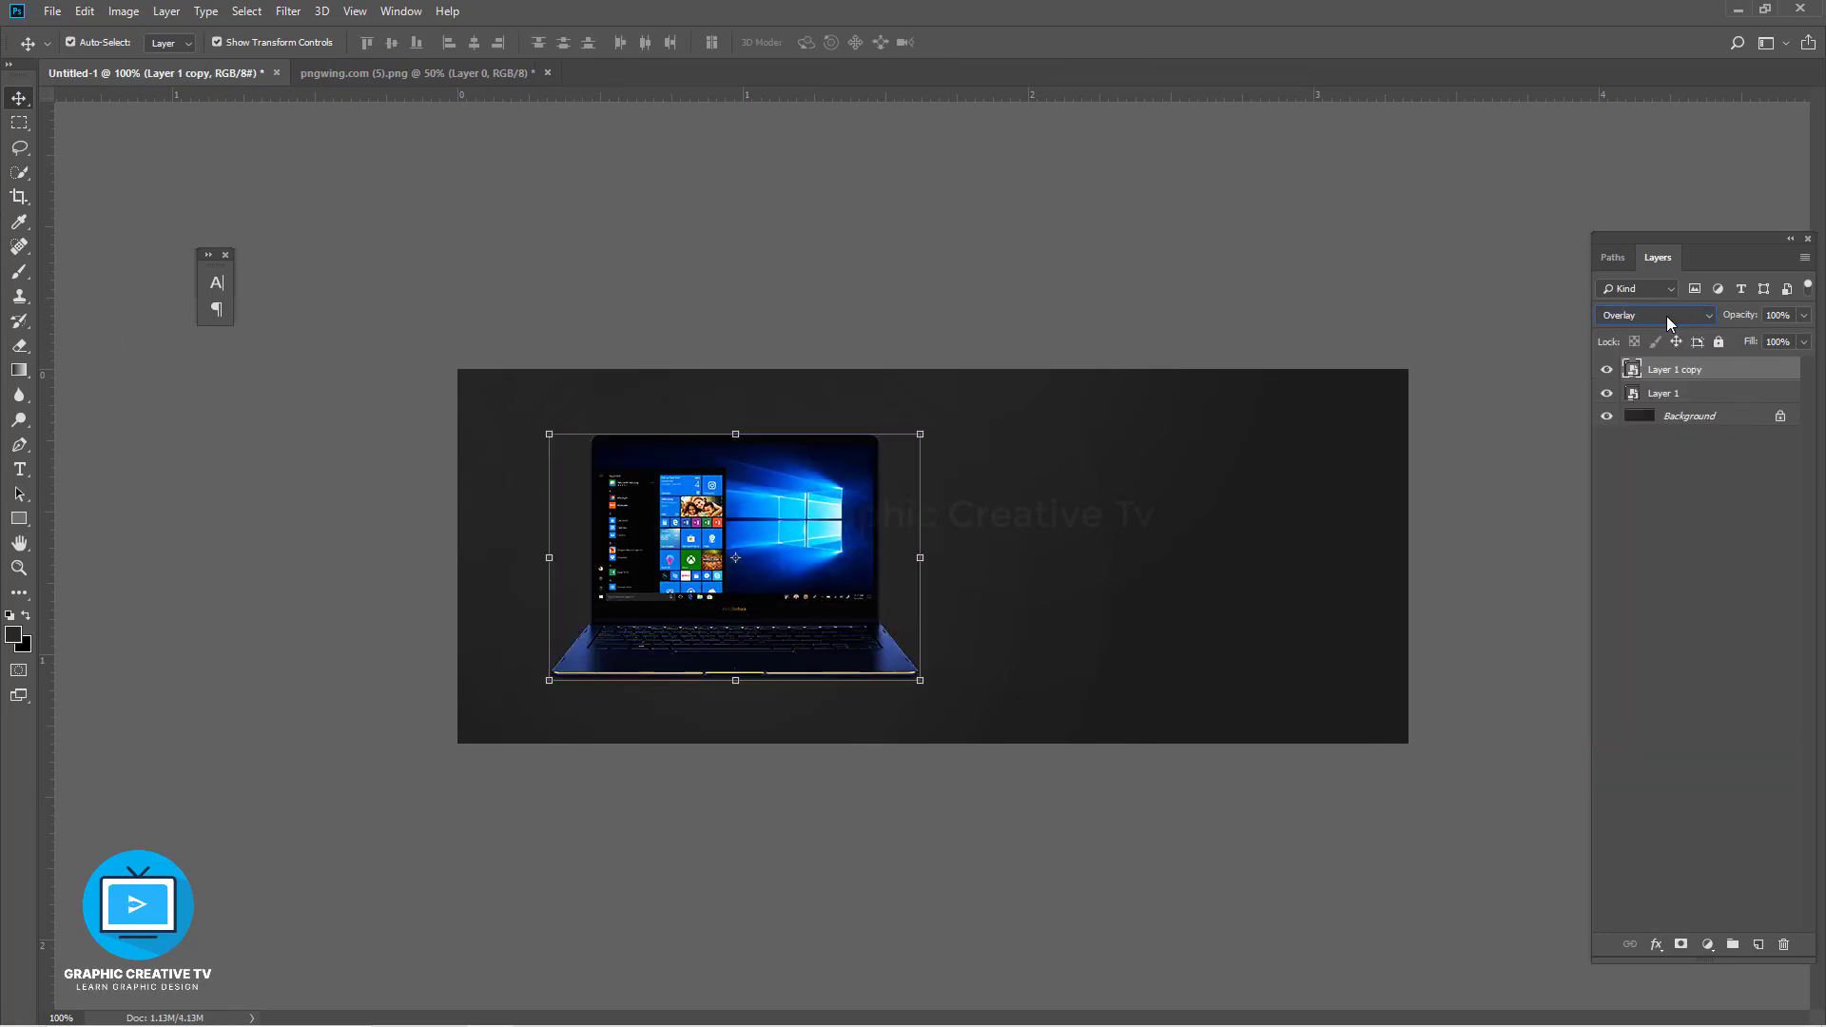
scroll(1666, 315, down, 10)
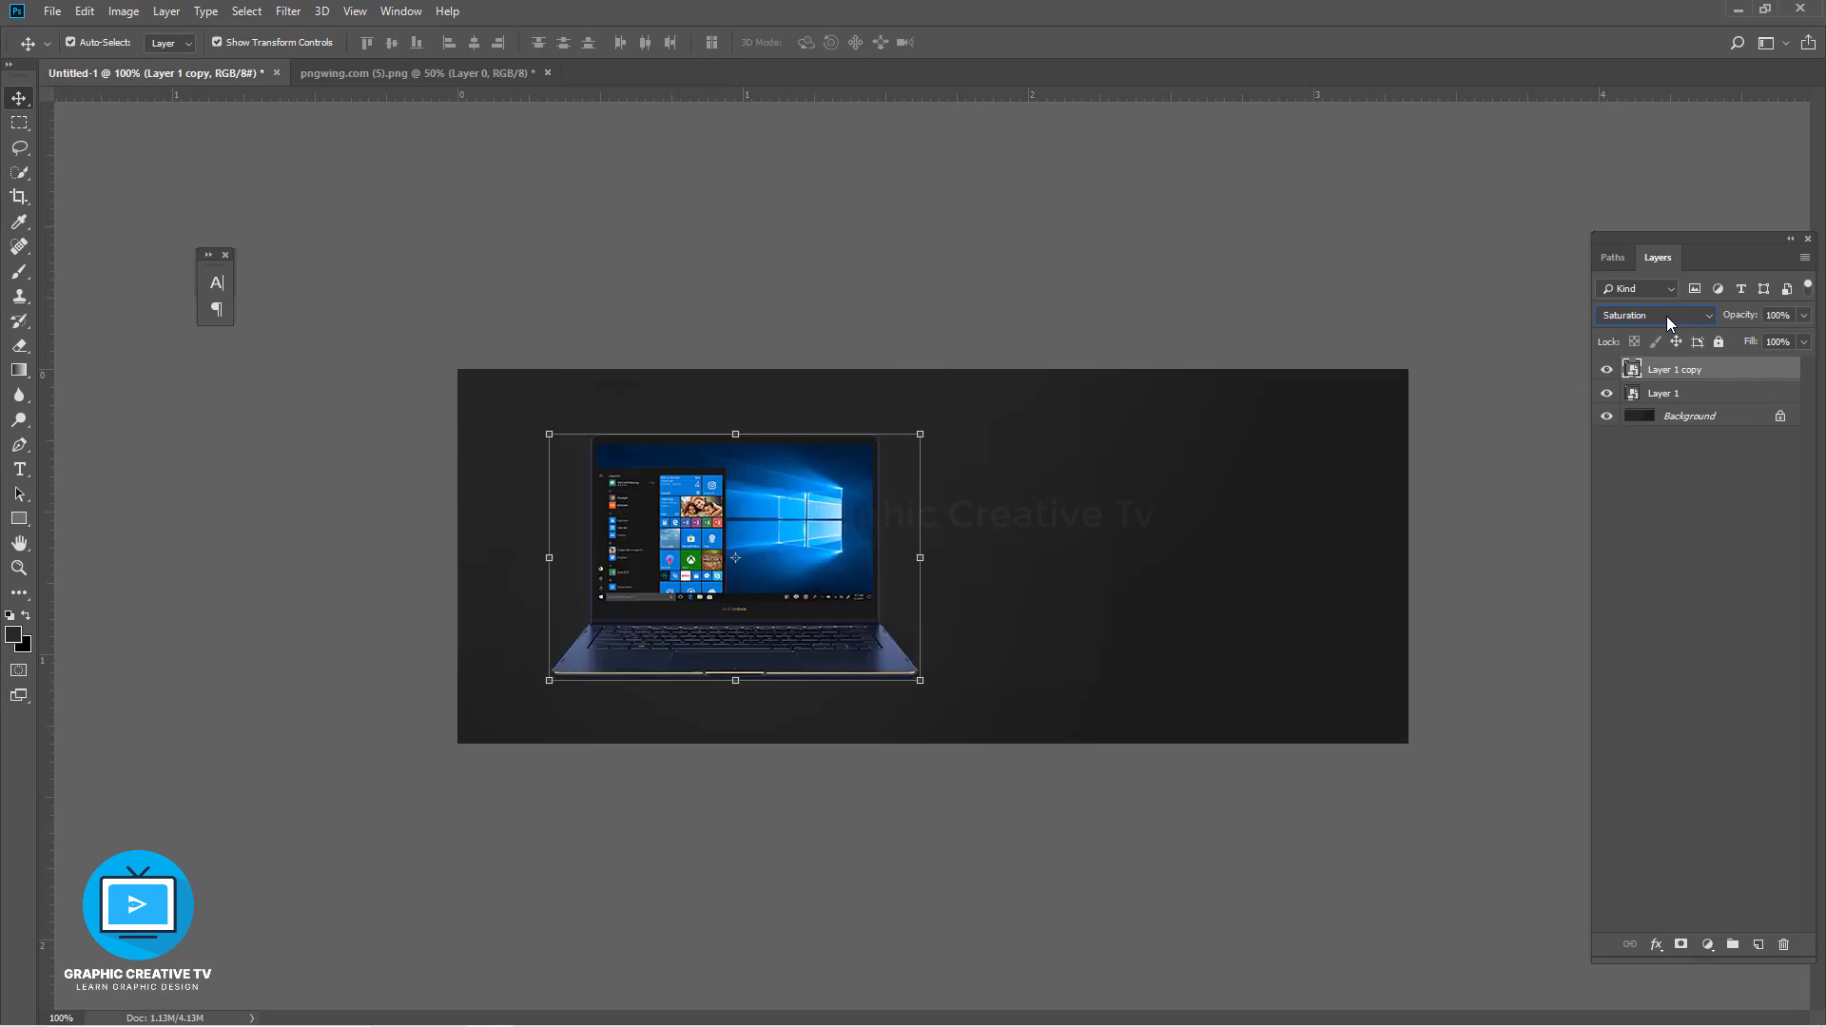
key(Delete)
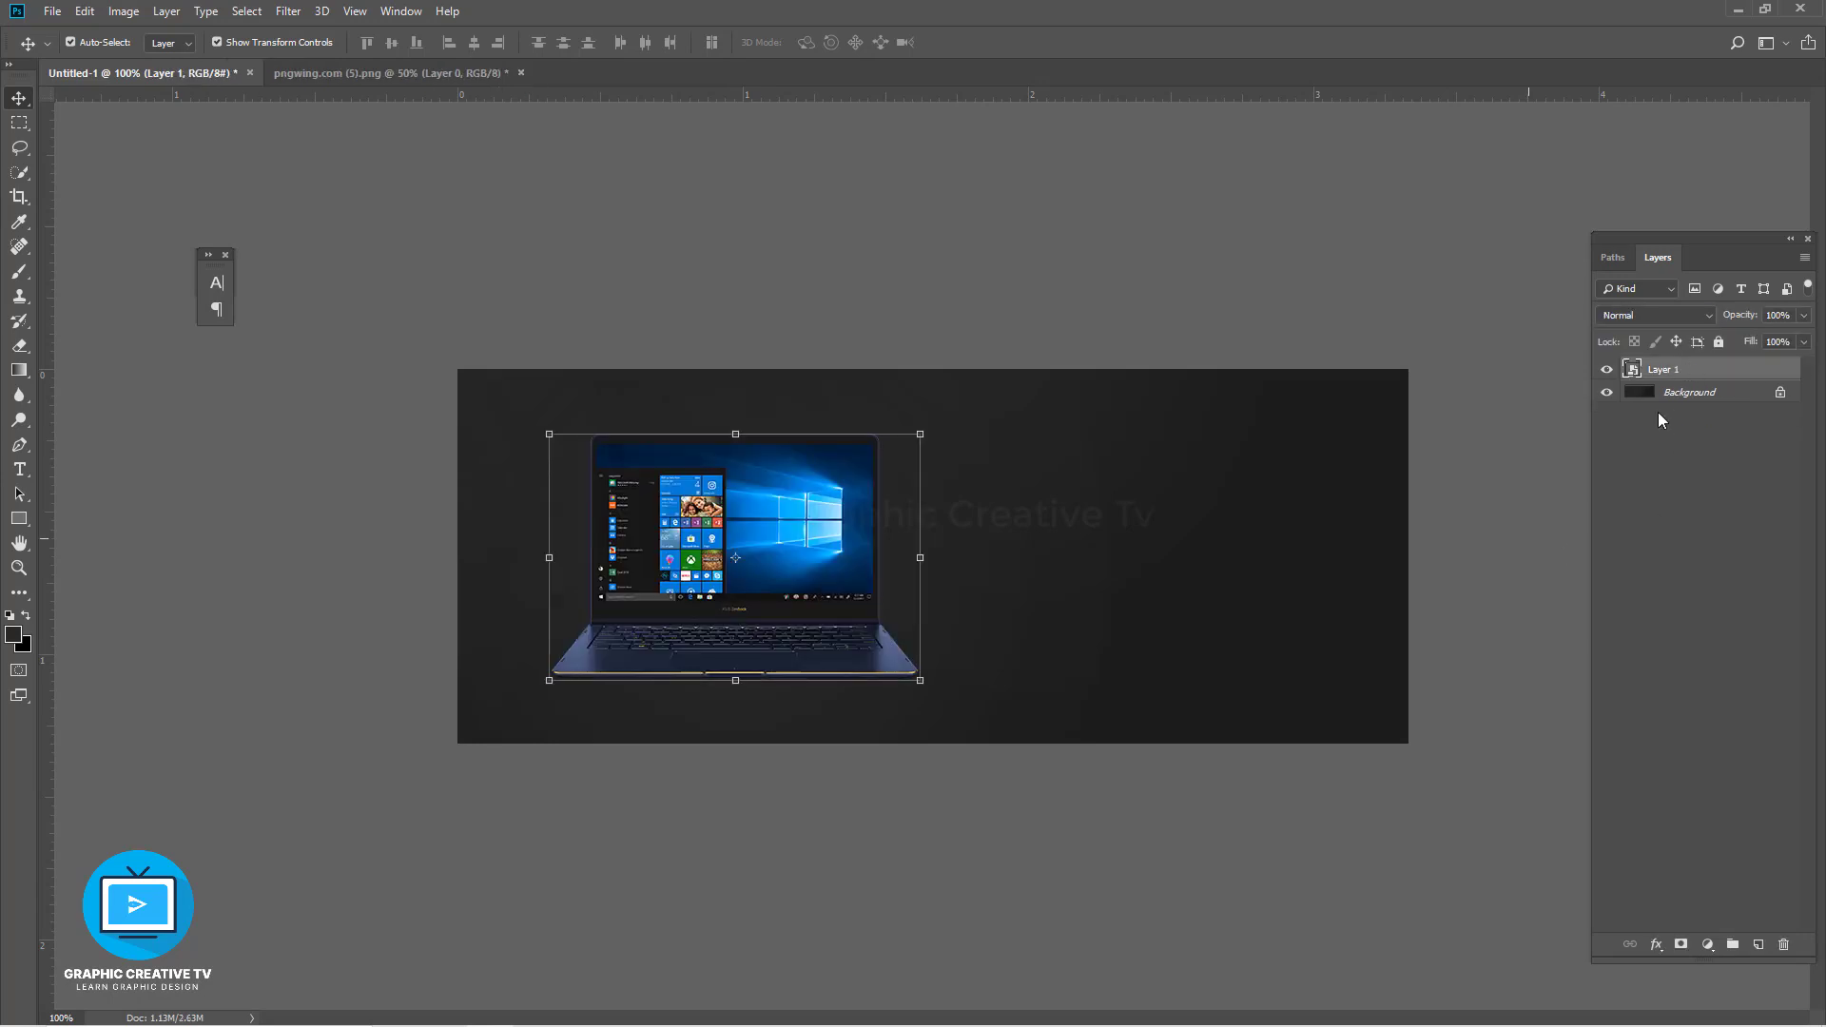
Apply a Brightness/Contrast adjustment to the laptop layer with brightness 8 and increased contrast.
click(124, 10)
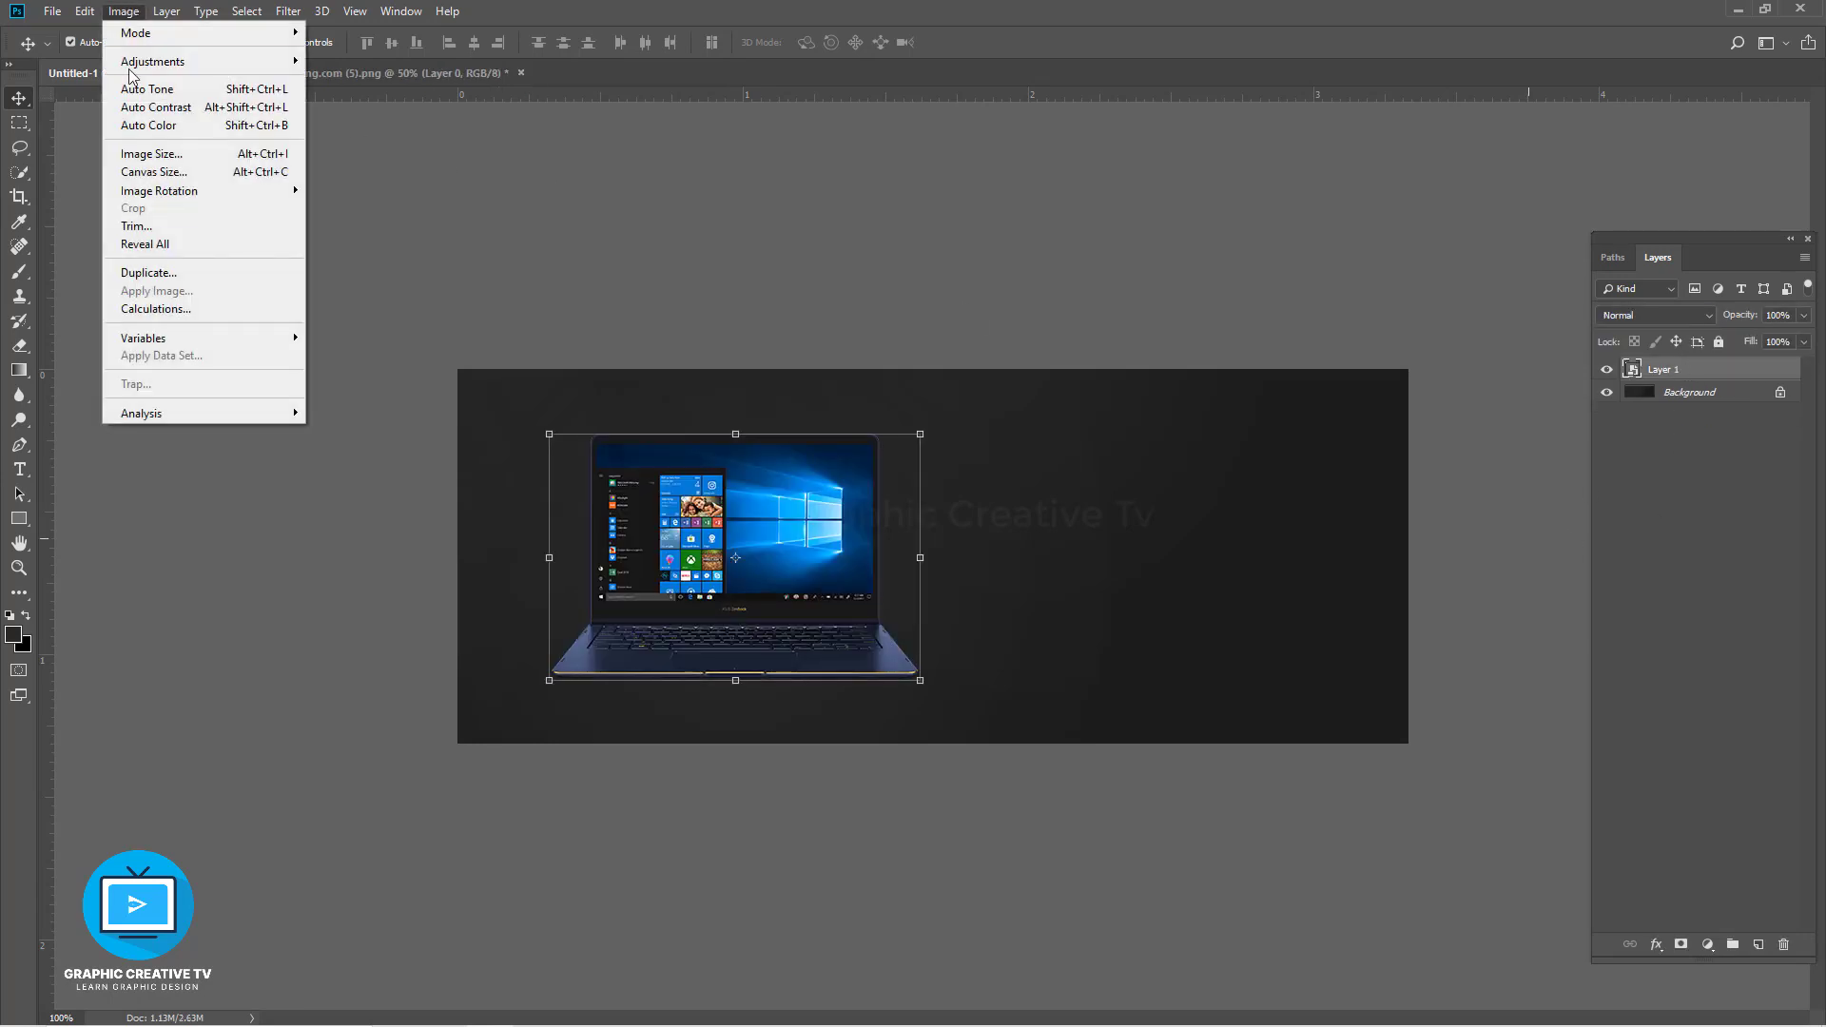
mouse_move(162, 59)
click(352, 57)
drag(864, 323, 901, 377)
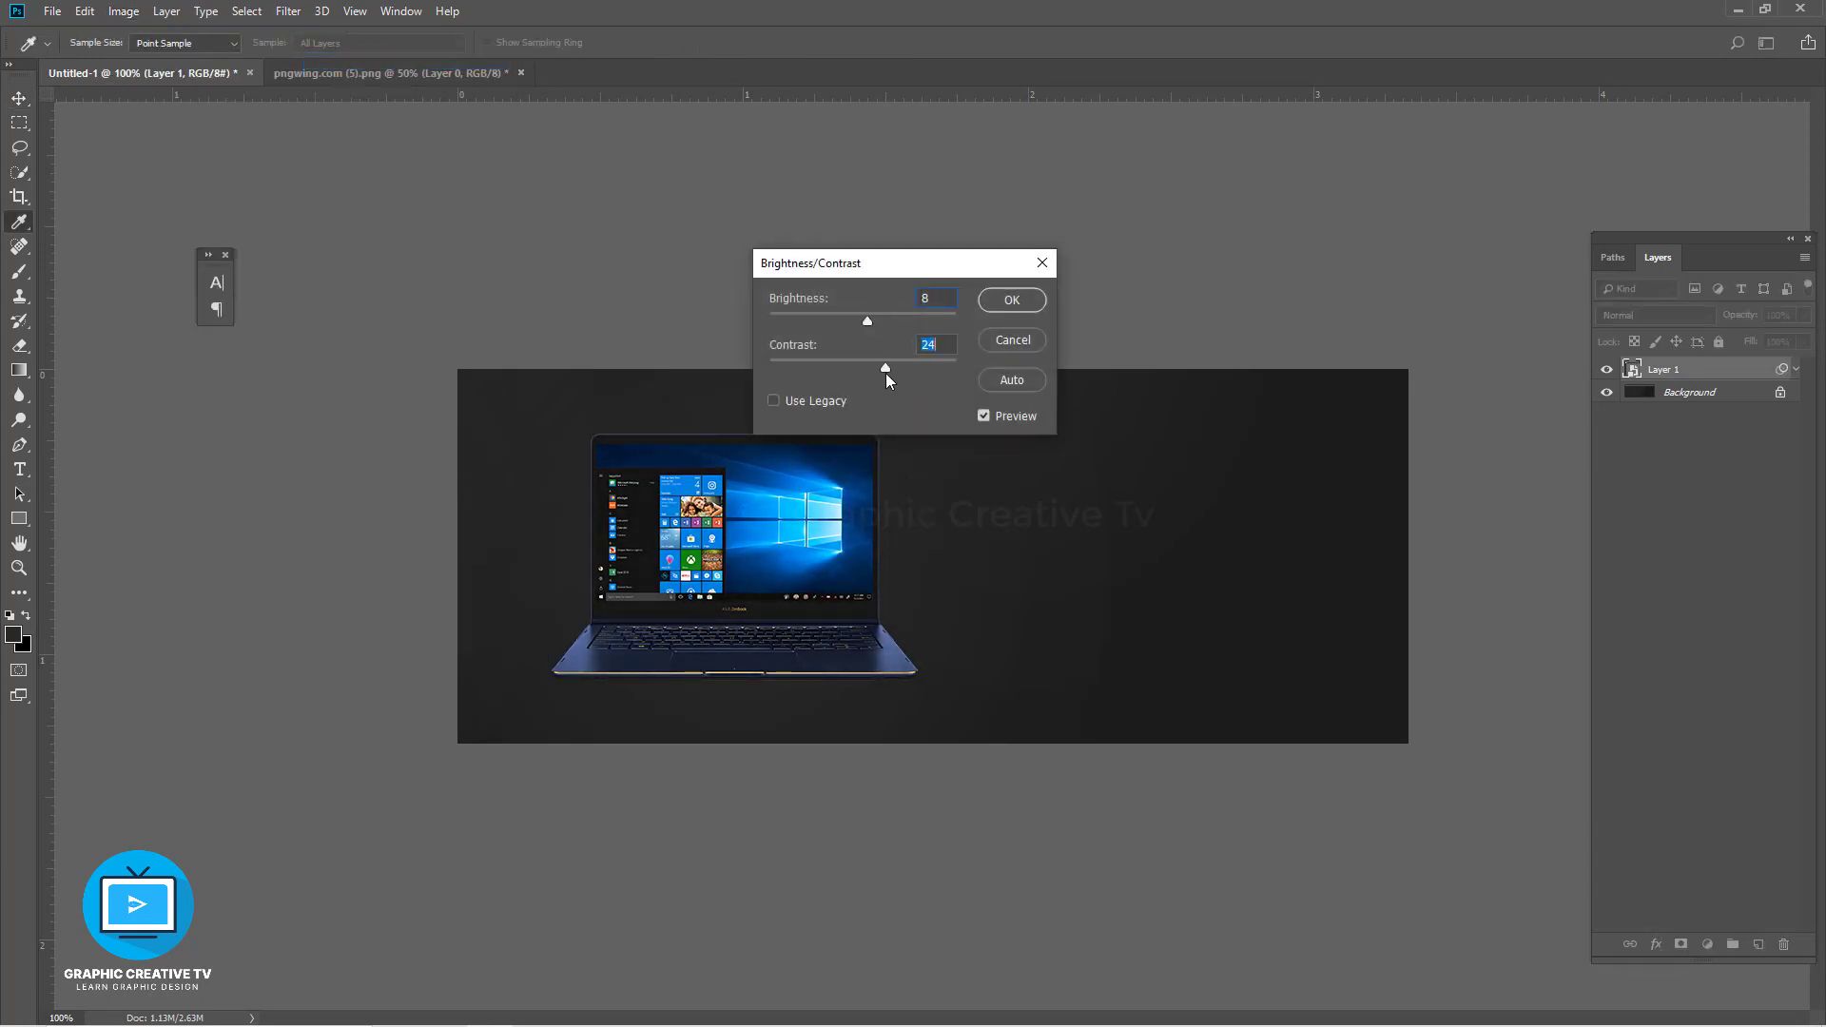
click(1012, 300)
key(v)
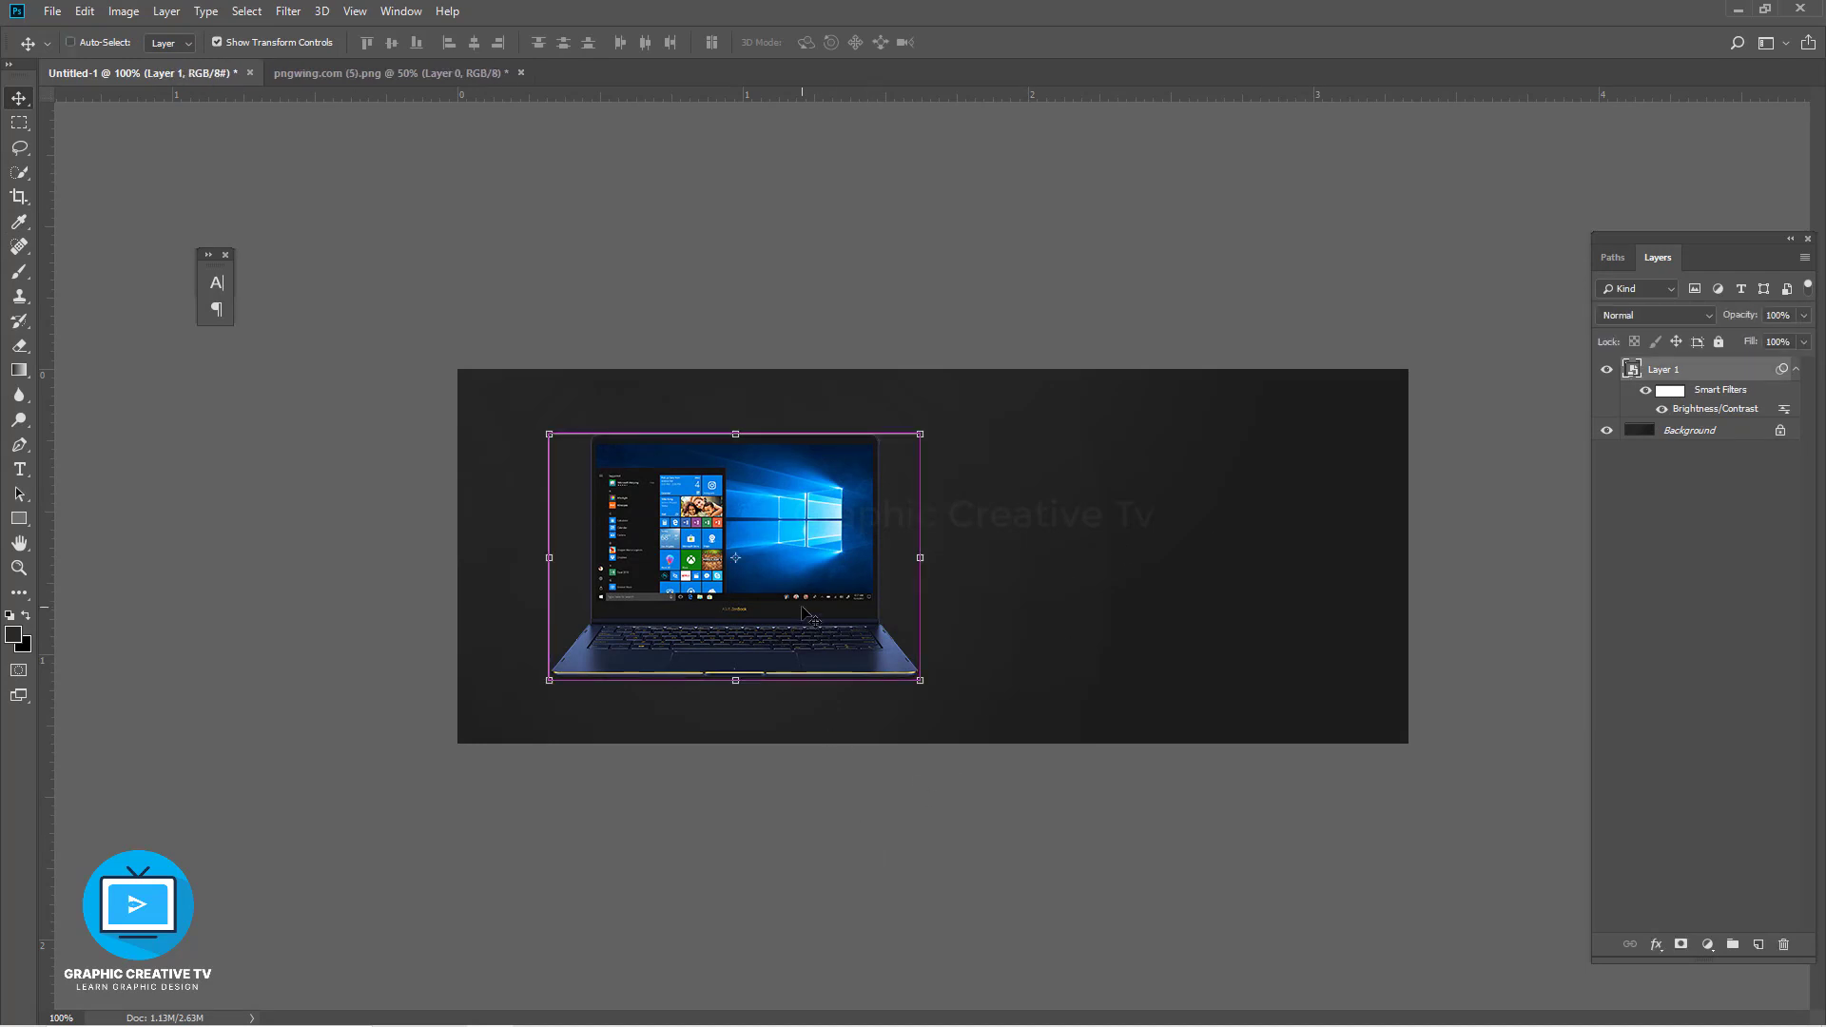
Duplicate the laptop layer and turn the lower copy black using Hue/Saturation with the lightness at its minimum.
key(ctrl+j)
key(alt+bracketleft)
key(ctrl+u)
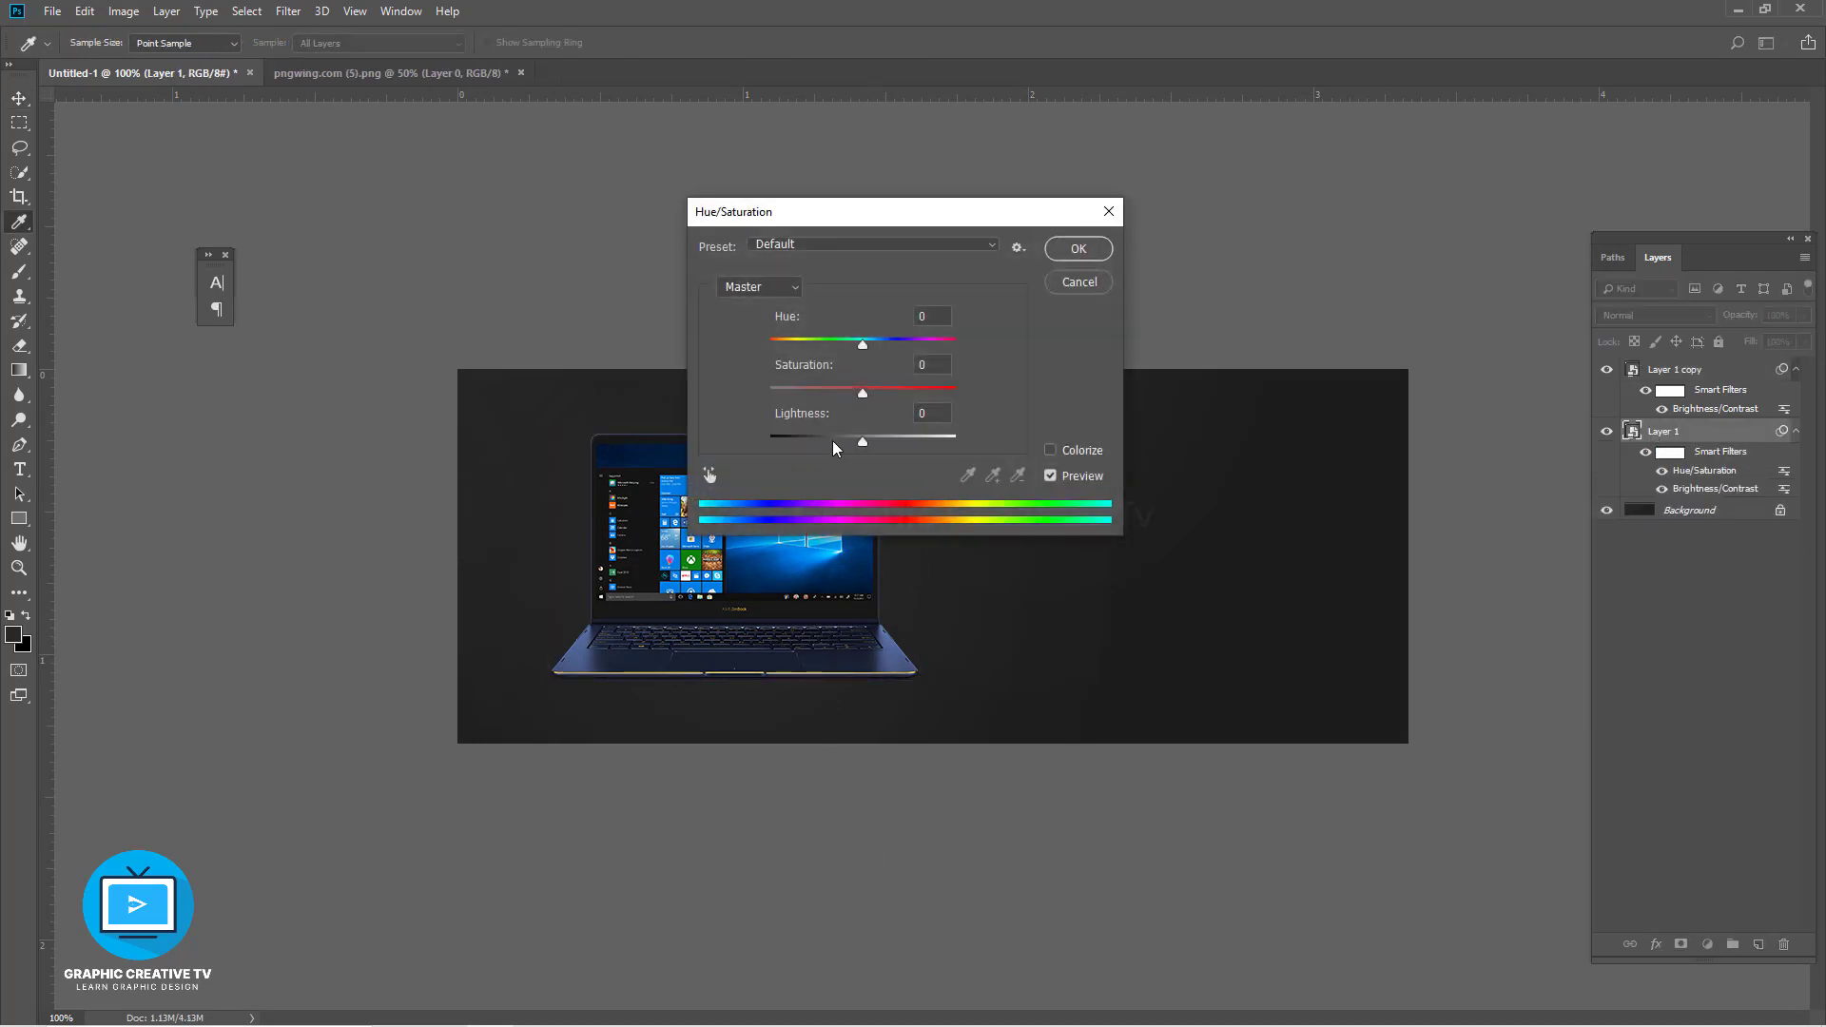
drag(834, 447, 731, 435)
click(1094, 250)
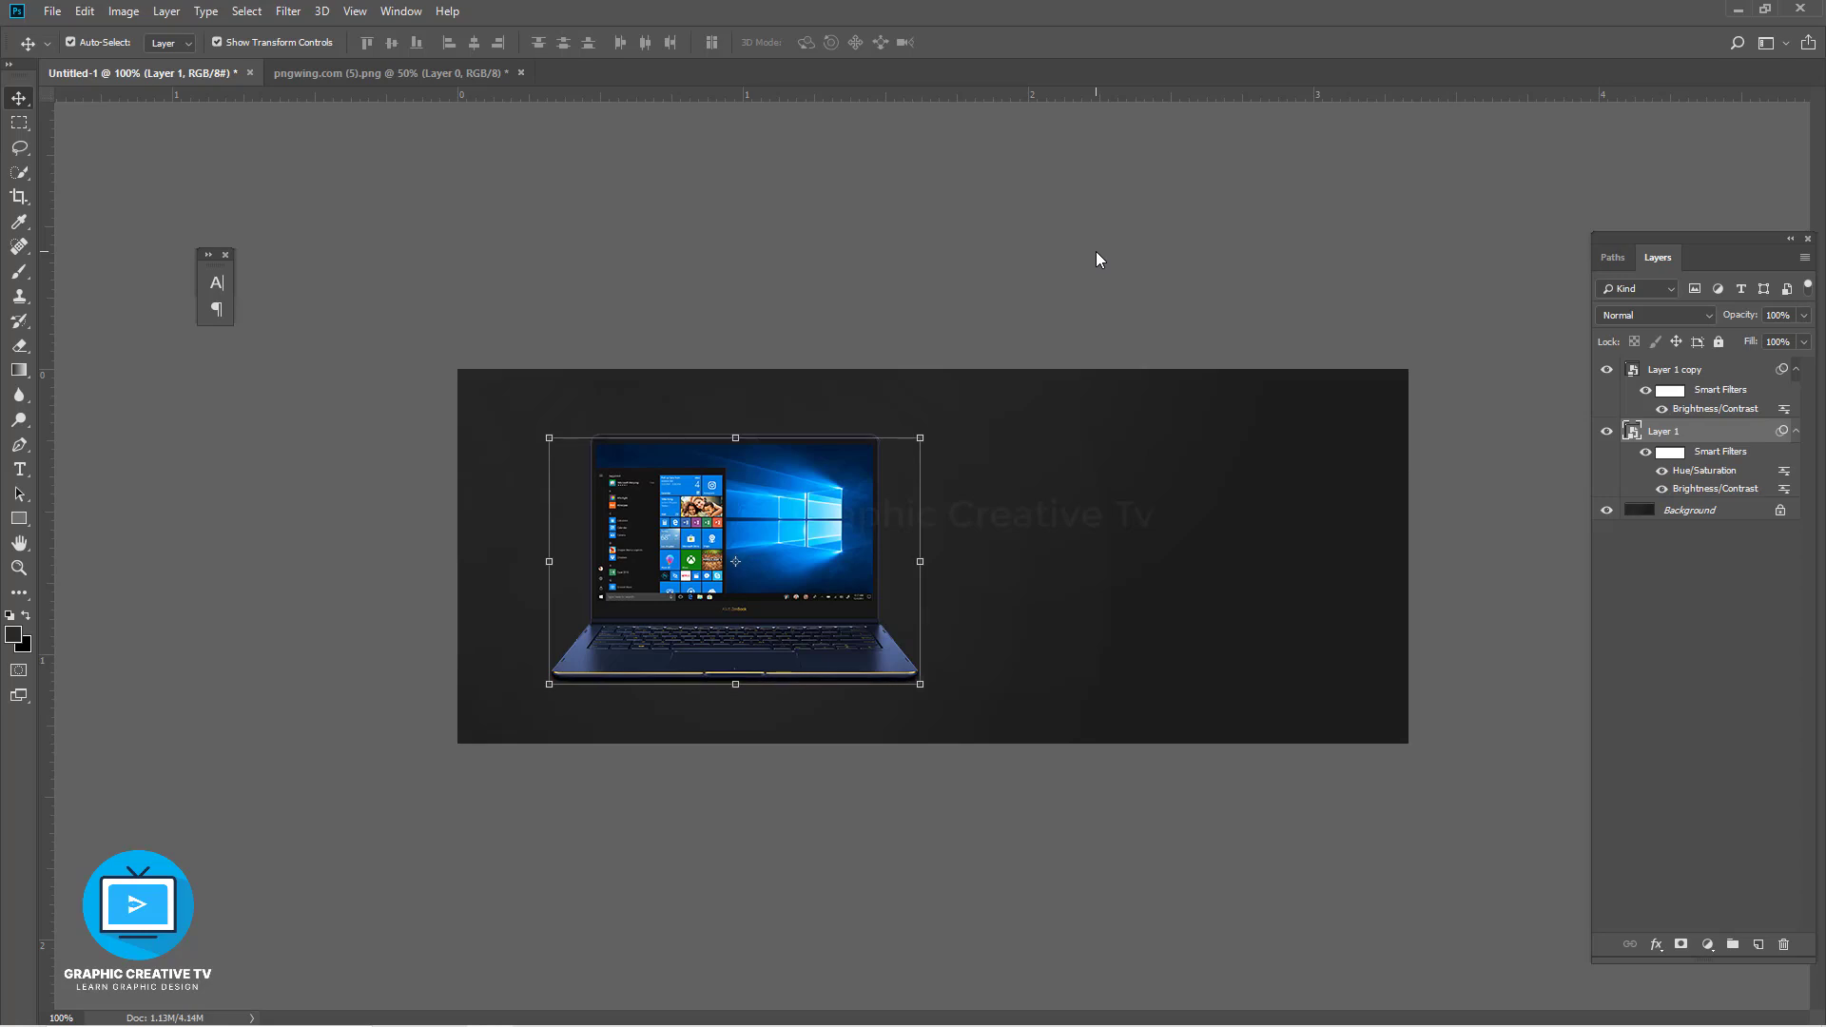
Nudge the black laptop copy slightly downward and soften it with a Gaussian Blur of a few pixels.
click(288, 11)
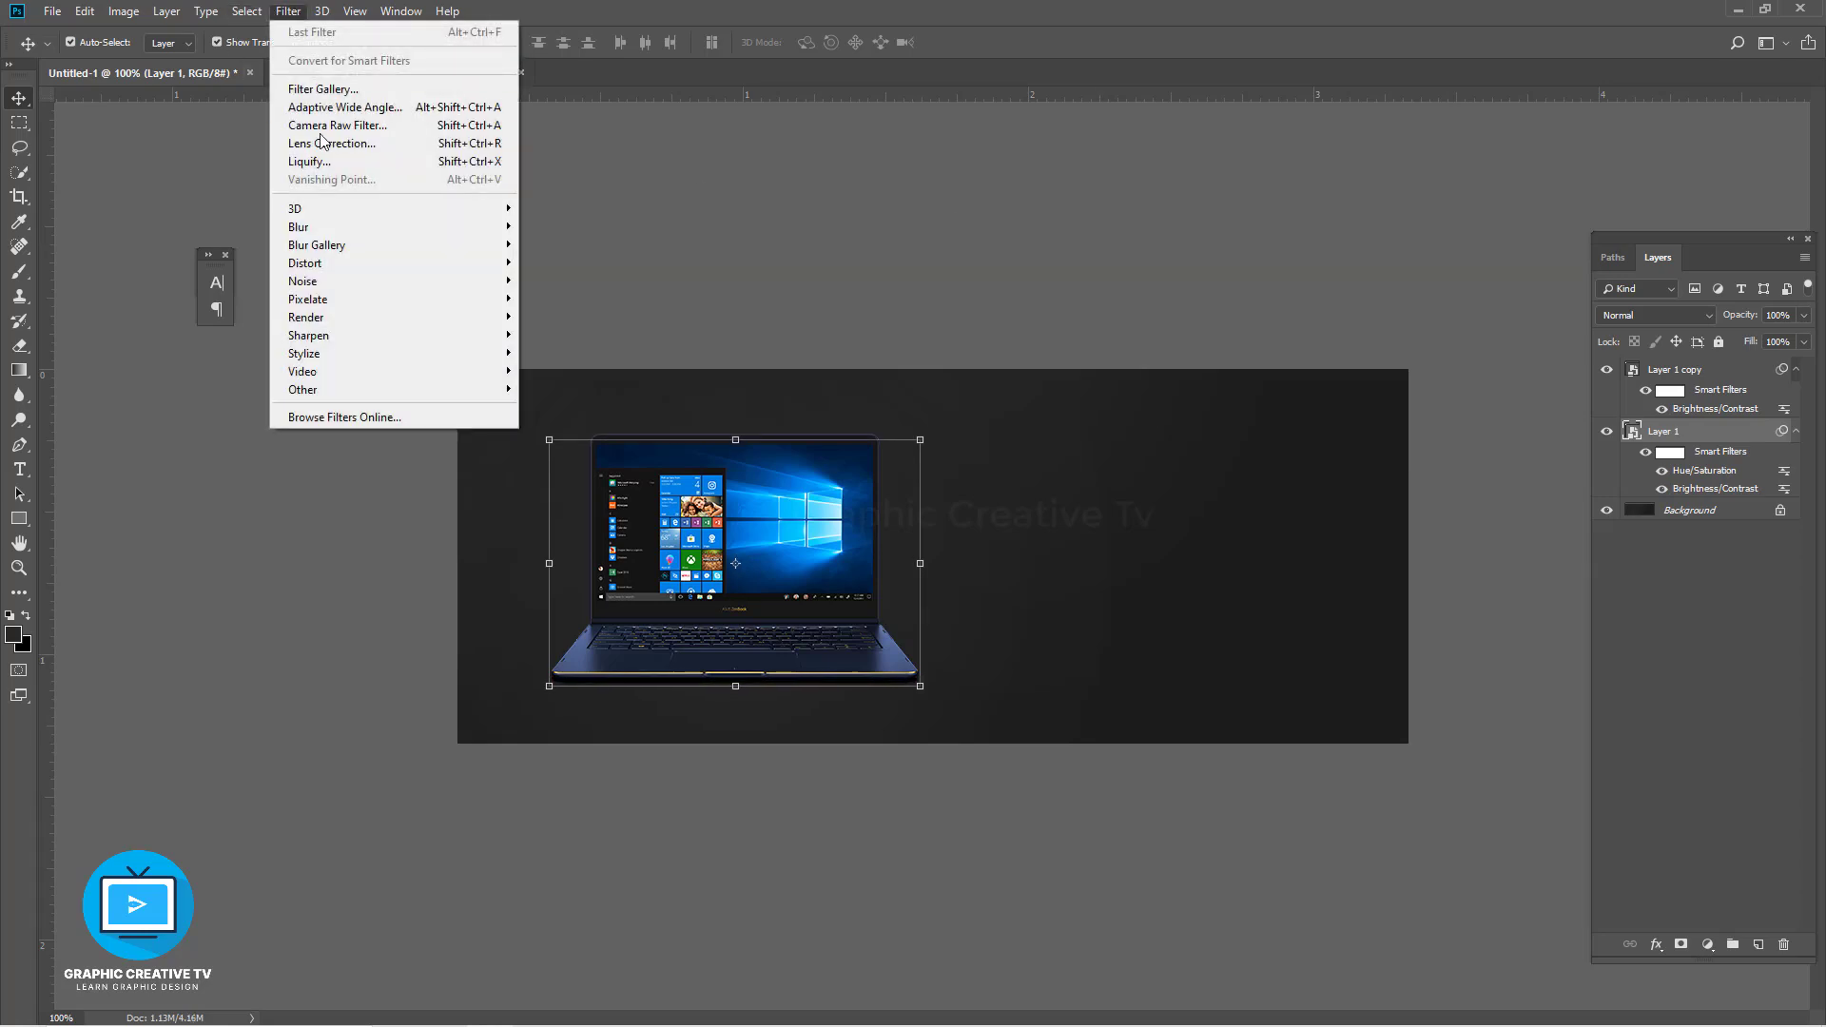
mouse_move(352, 236)
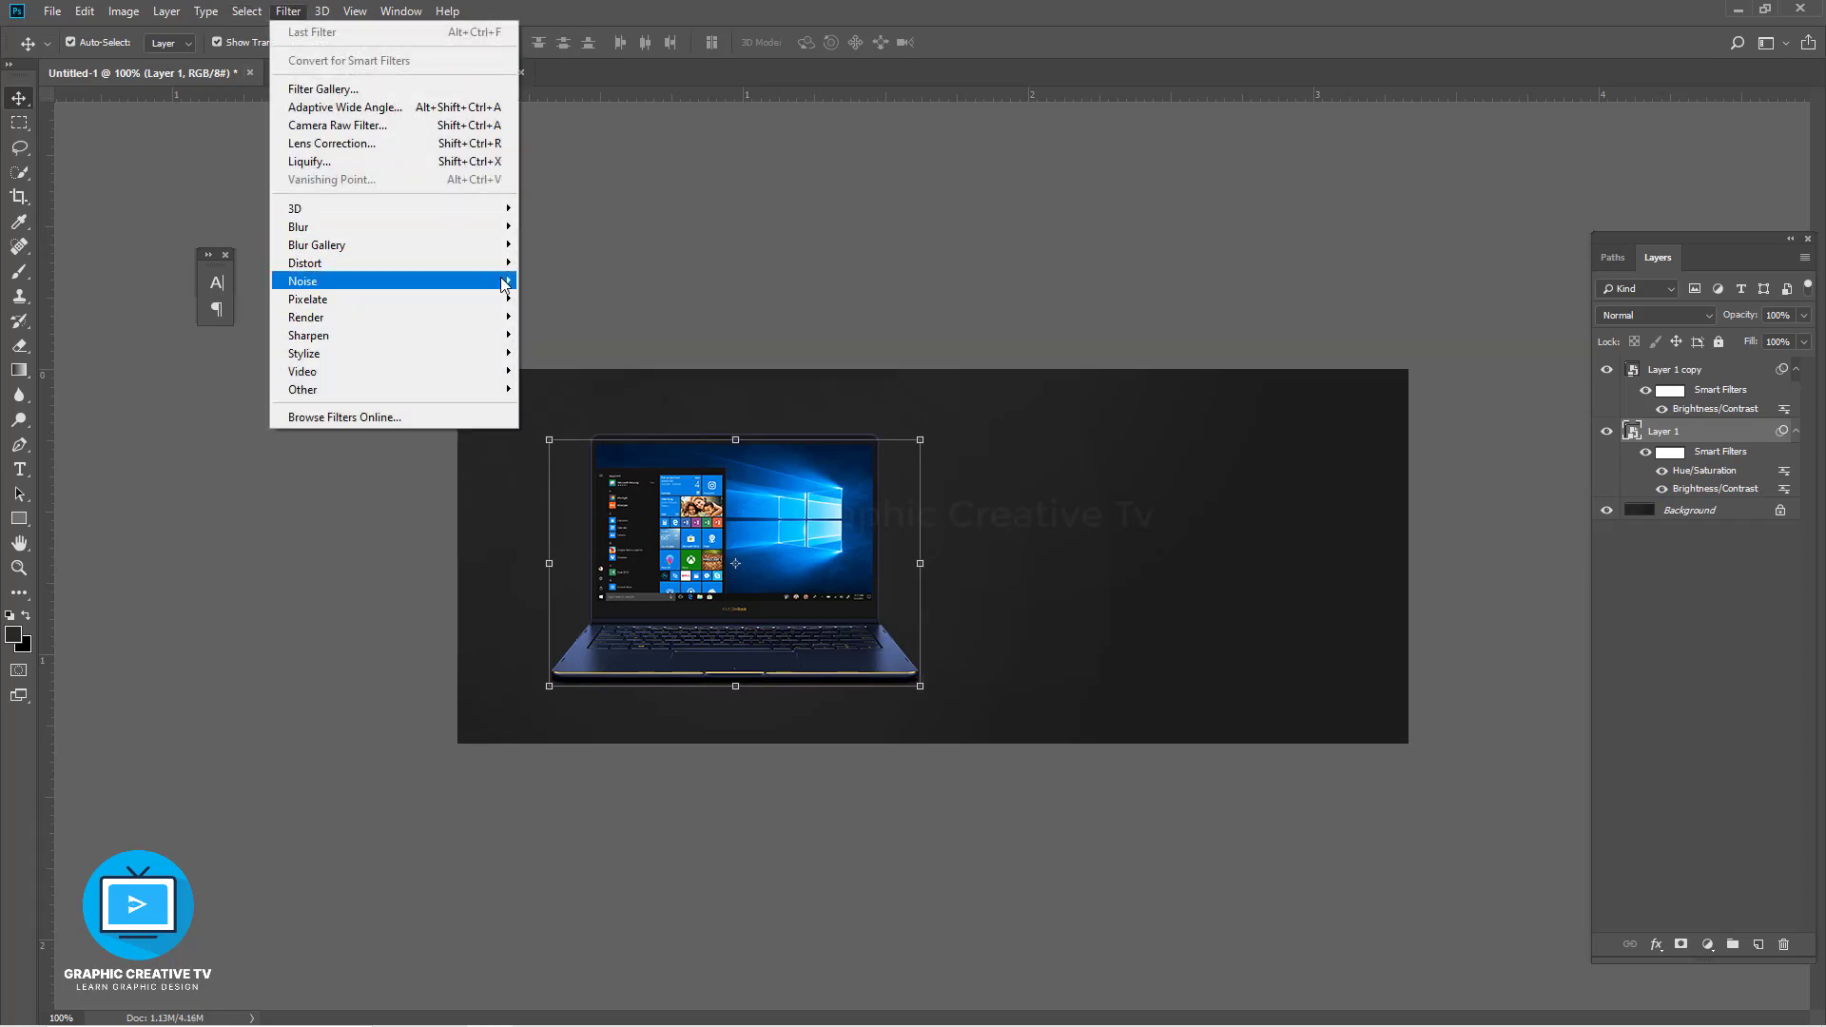
click(569, 298)
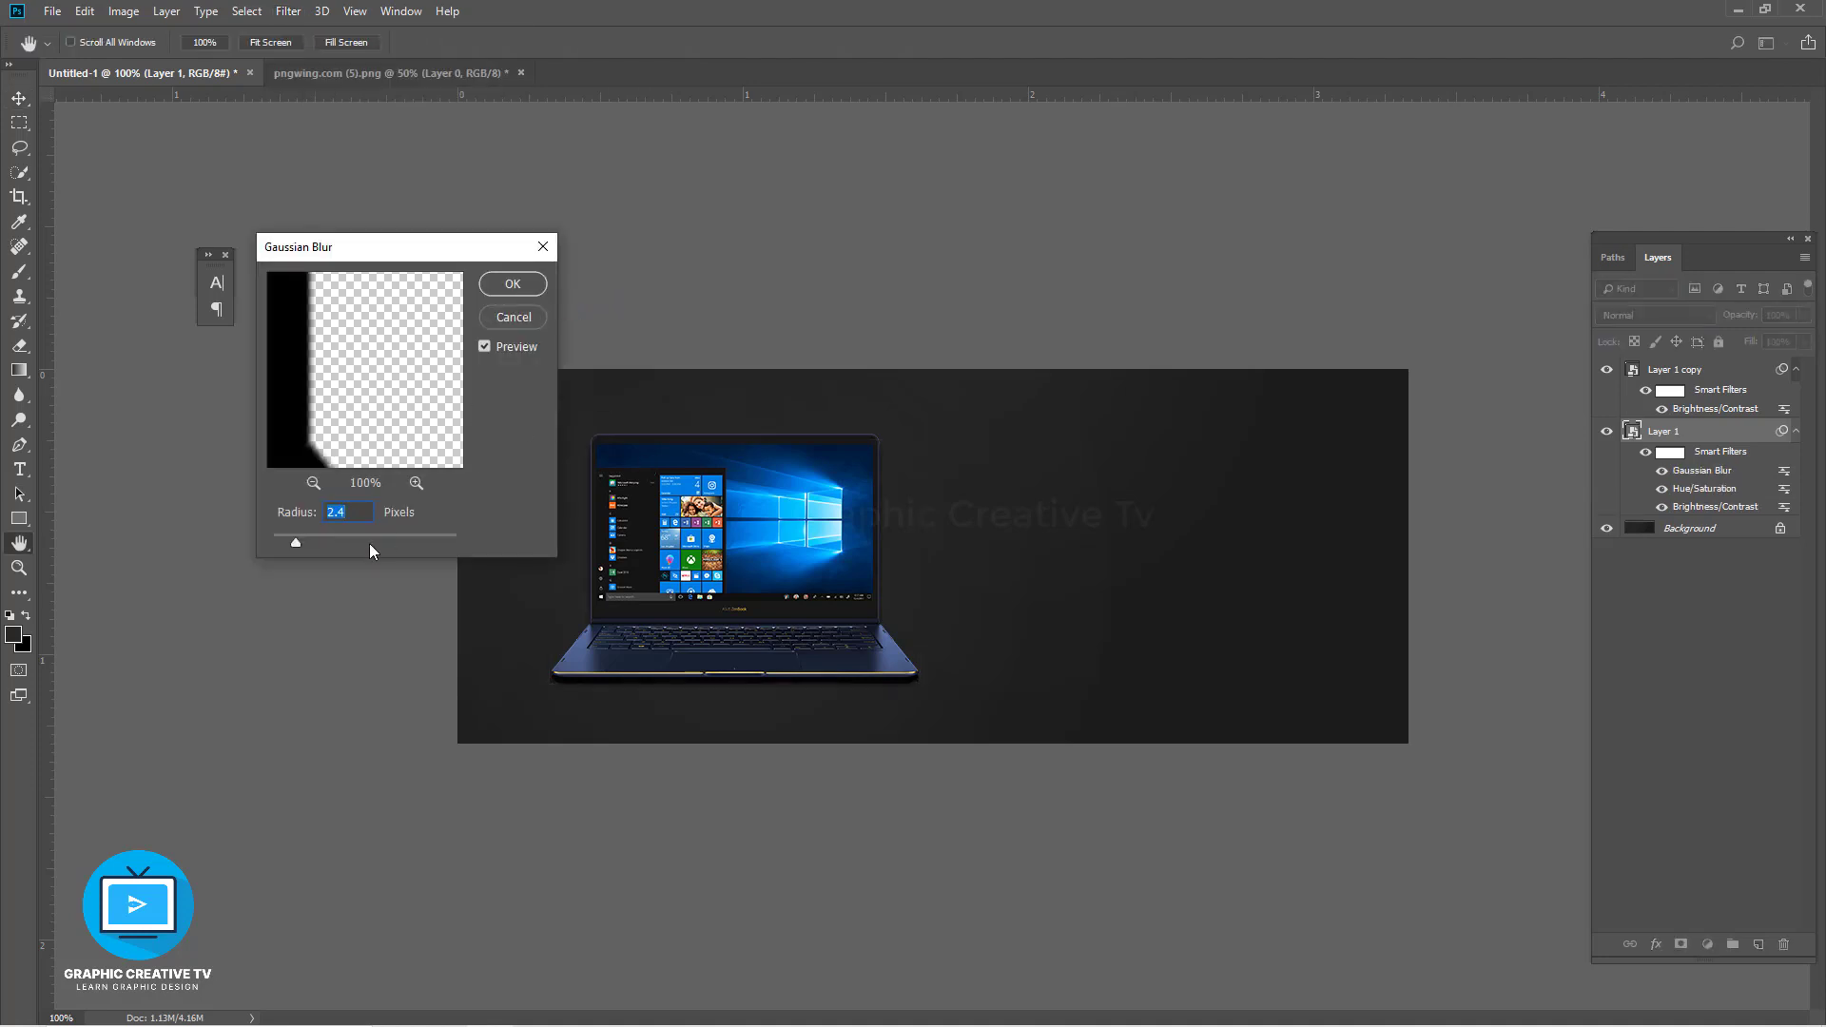
click(324, 540)
drag(323, 540, 311, 538)
click(510, 287)
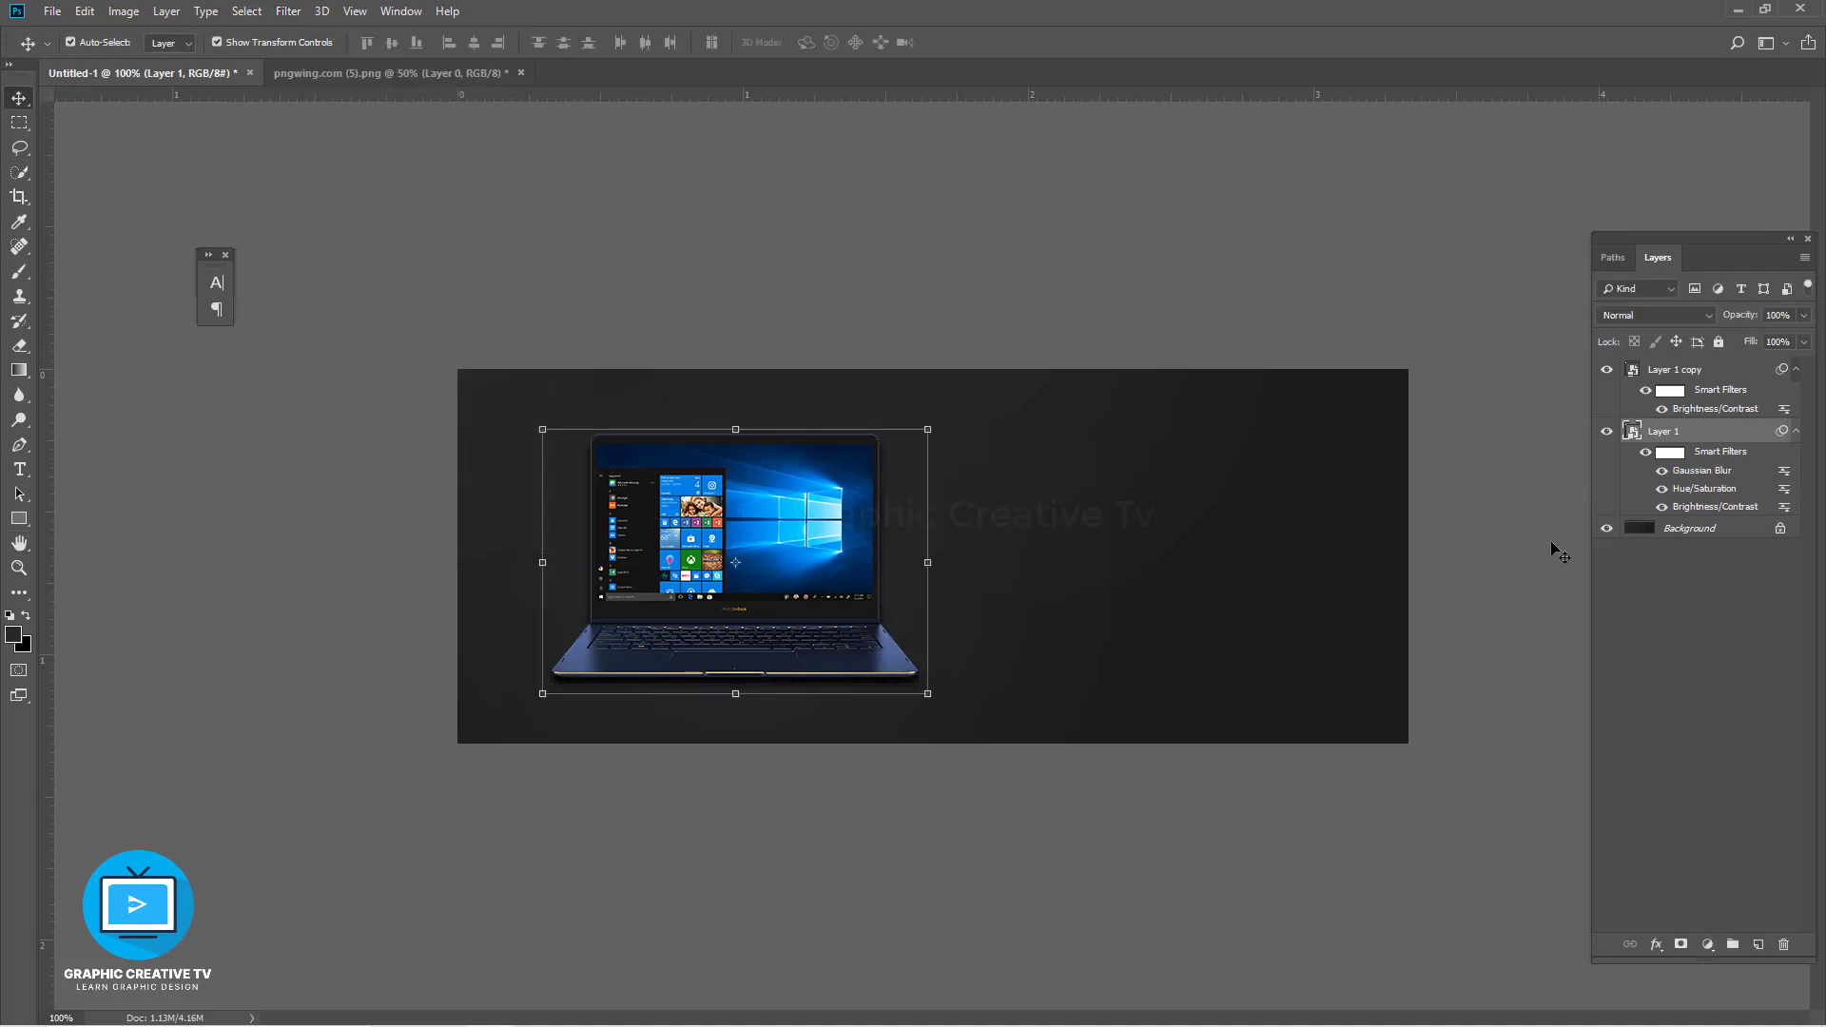
Add a layer mask to the blurred shadow layer and mask out its upper part with a soft 400 px brush.
click(1681, 947)
key(b)
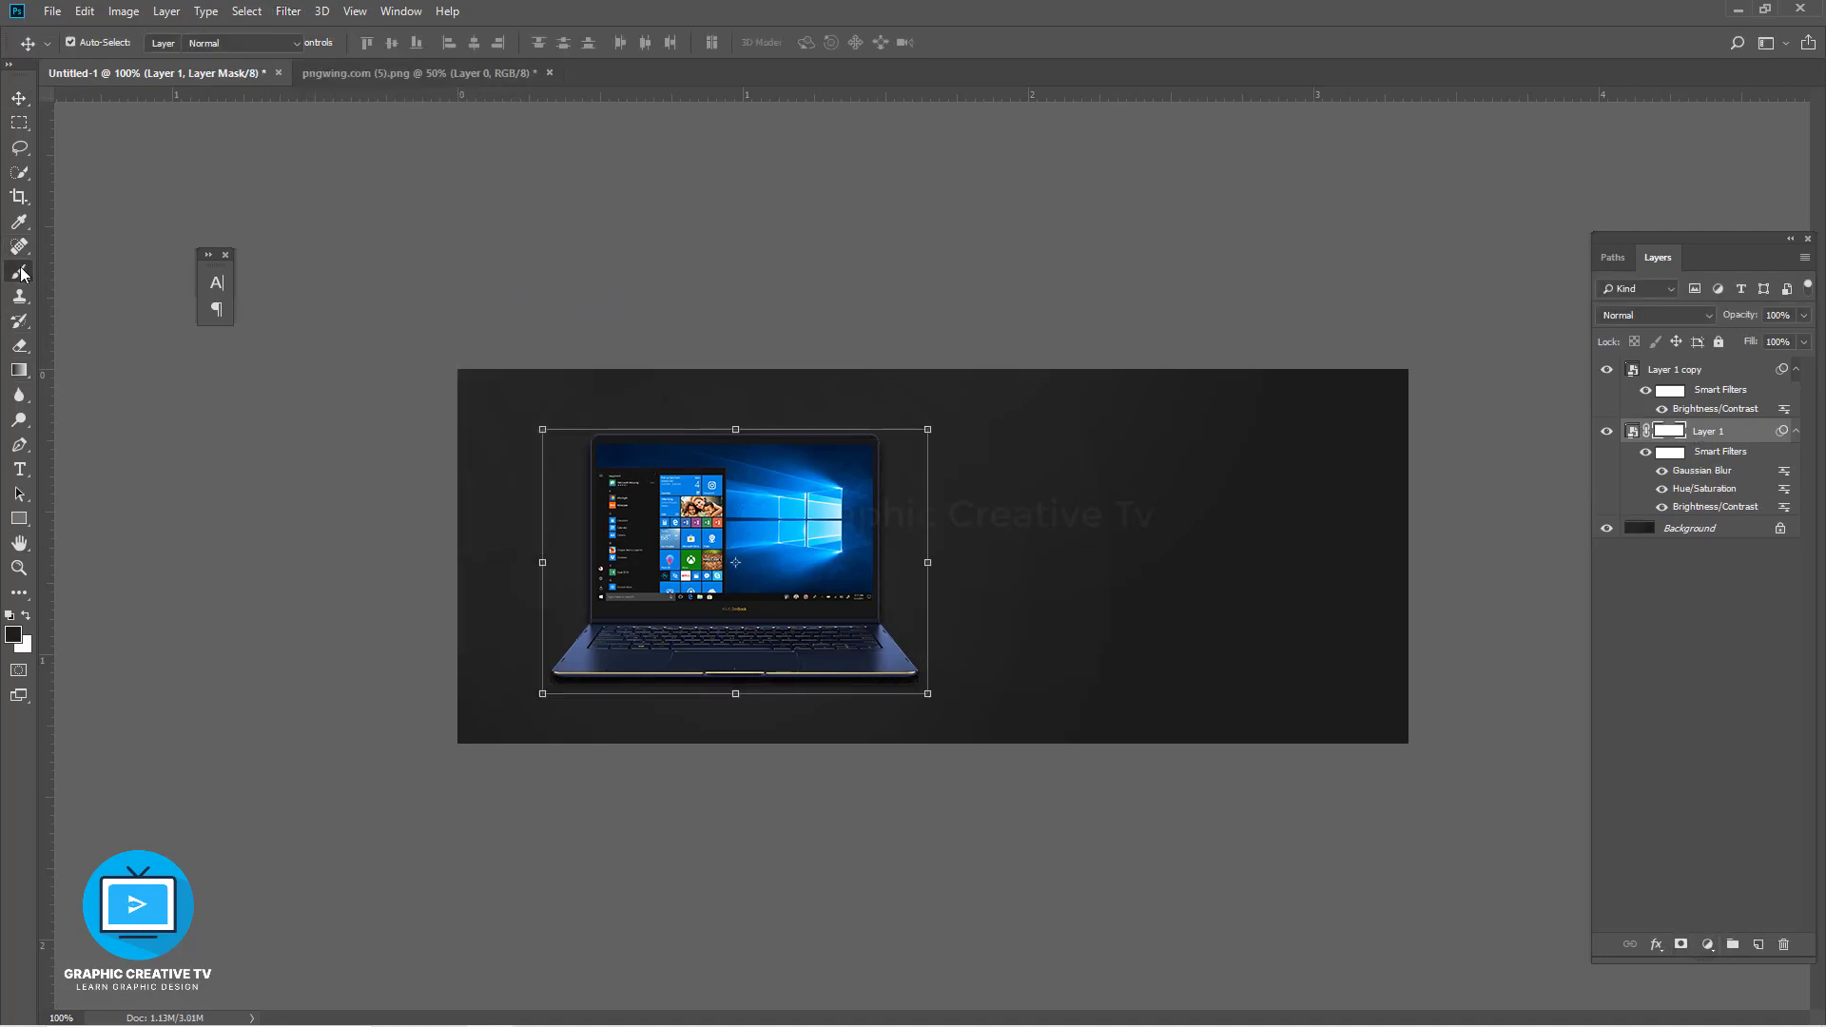
mouse_move(833, 462)
mouse_down()
mouse_move(563, 493)
mouse_move(856, 463)
mouse_up()
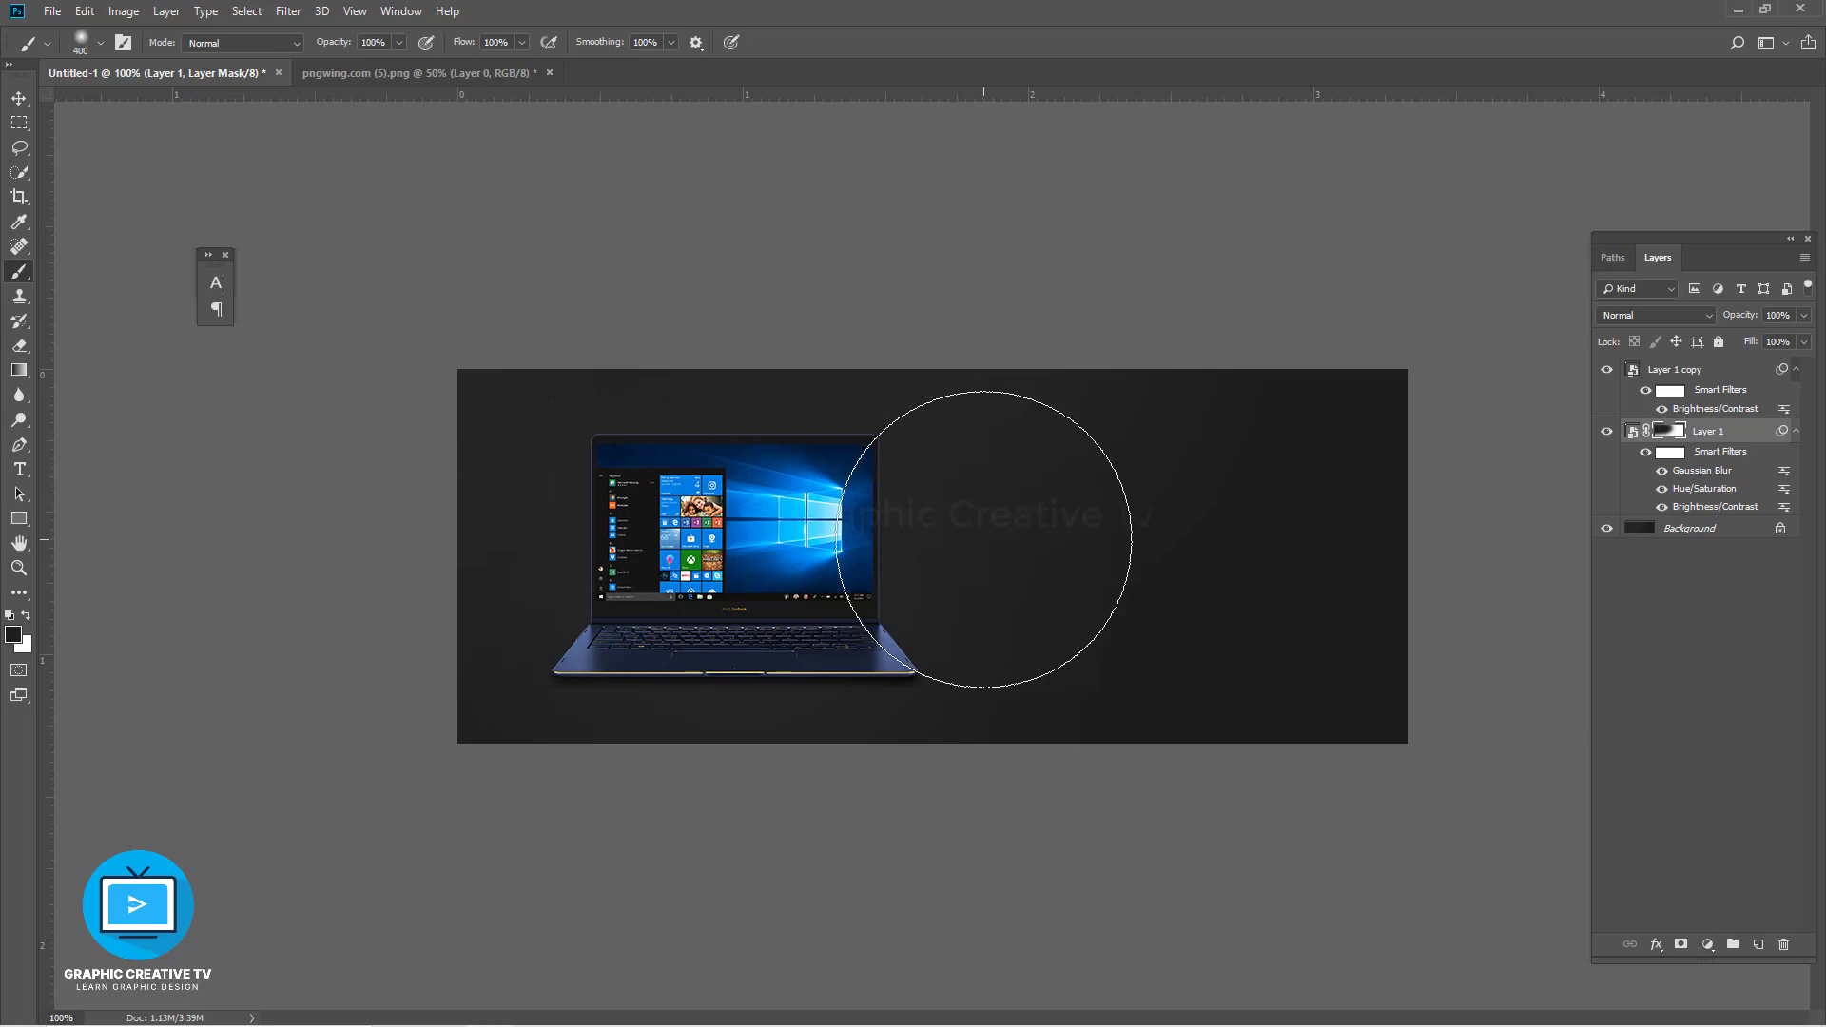
drag(983, 539, 1083, 475)
click(20, 98)
Deselect the layers and examine the laptop's shadow up close.
click(837, 733)
click(781, 584)
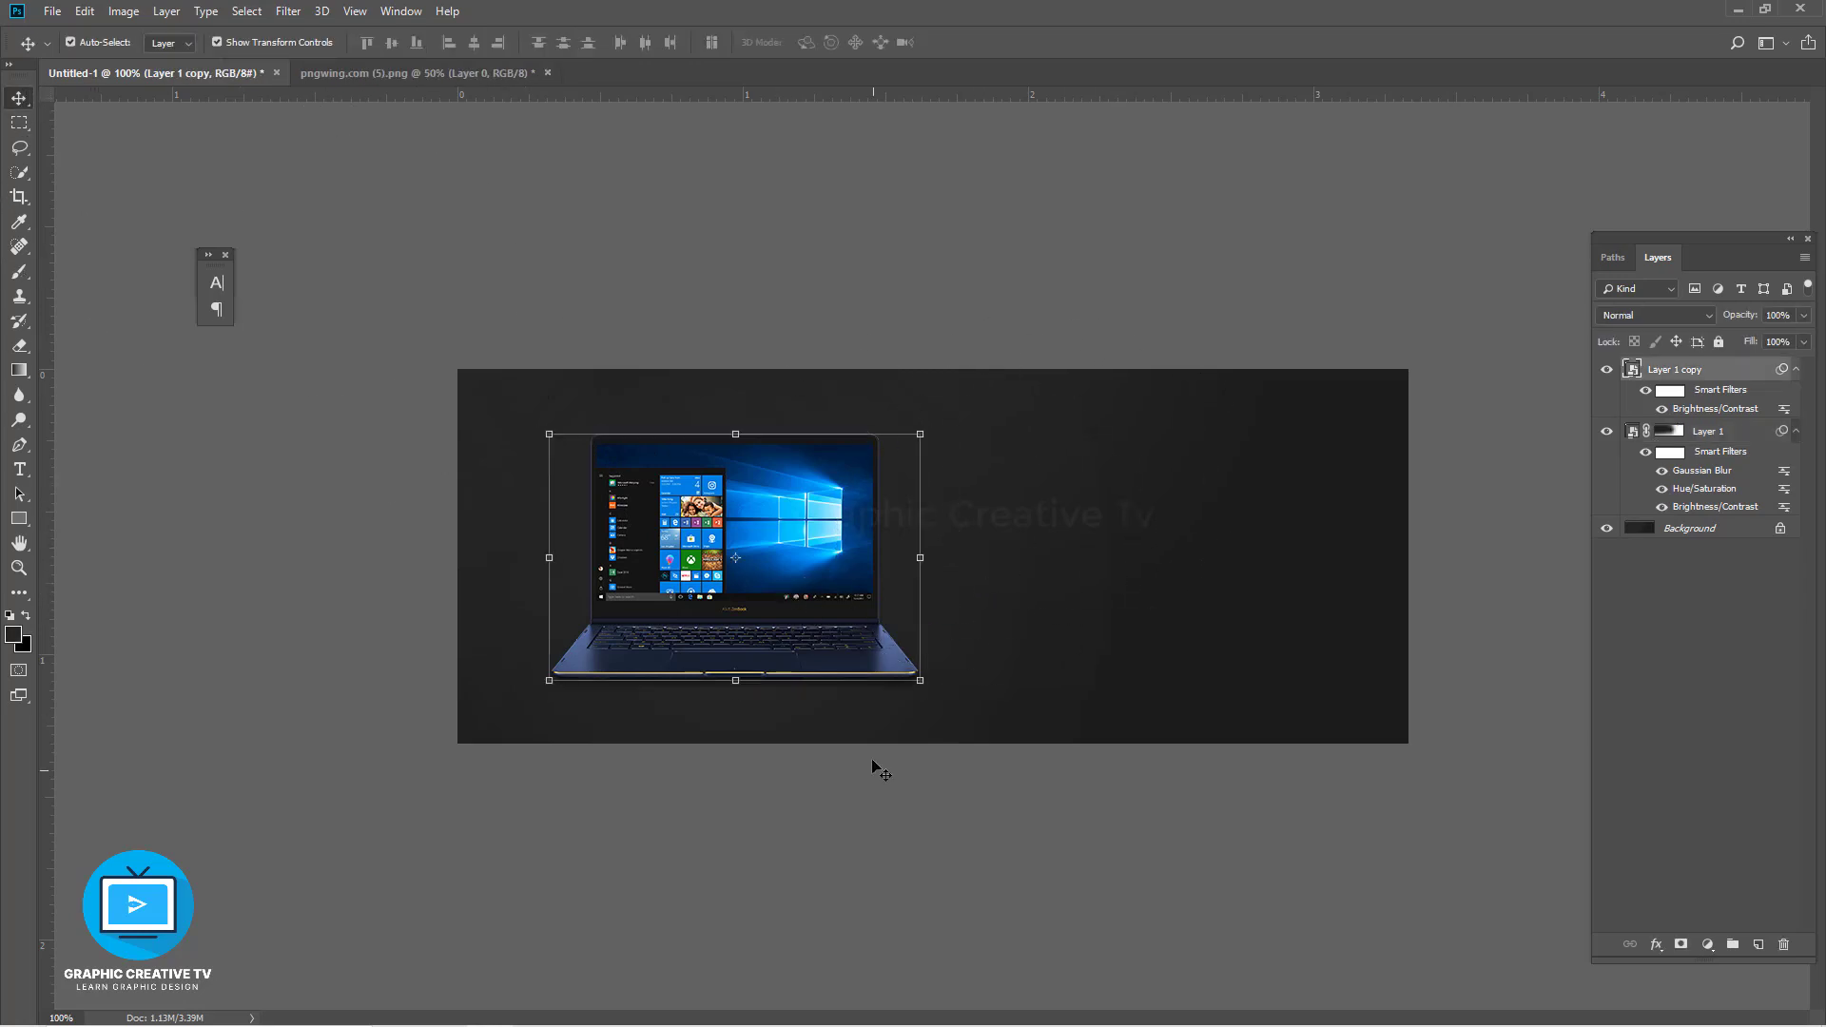
click(875, 763)
click(789, 590)
click(801, 742)
key(ctrl+plus)
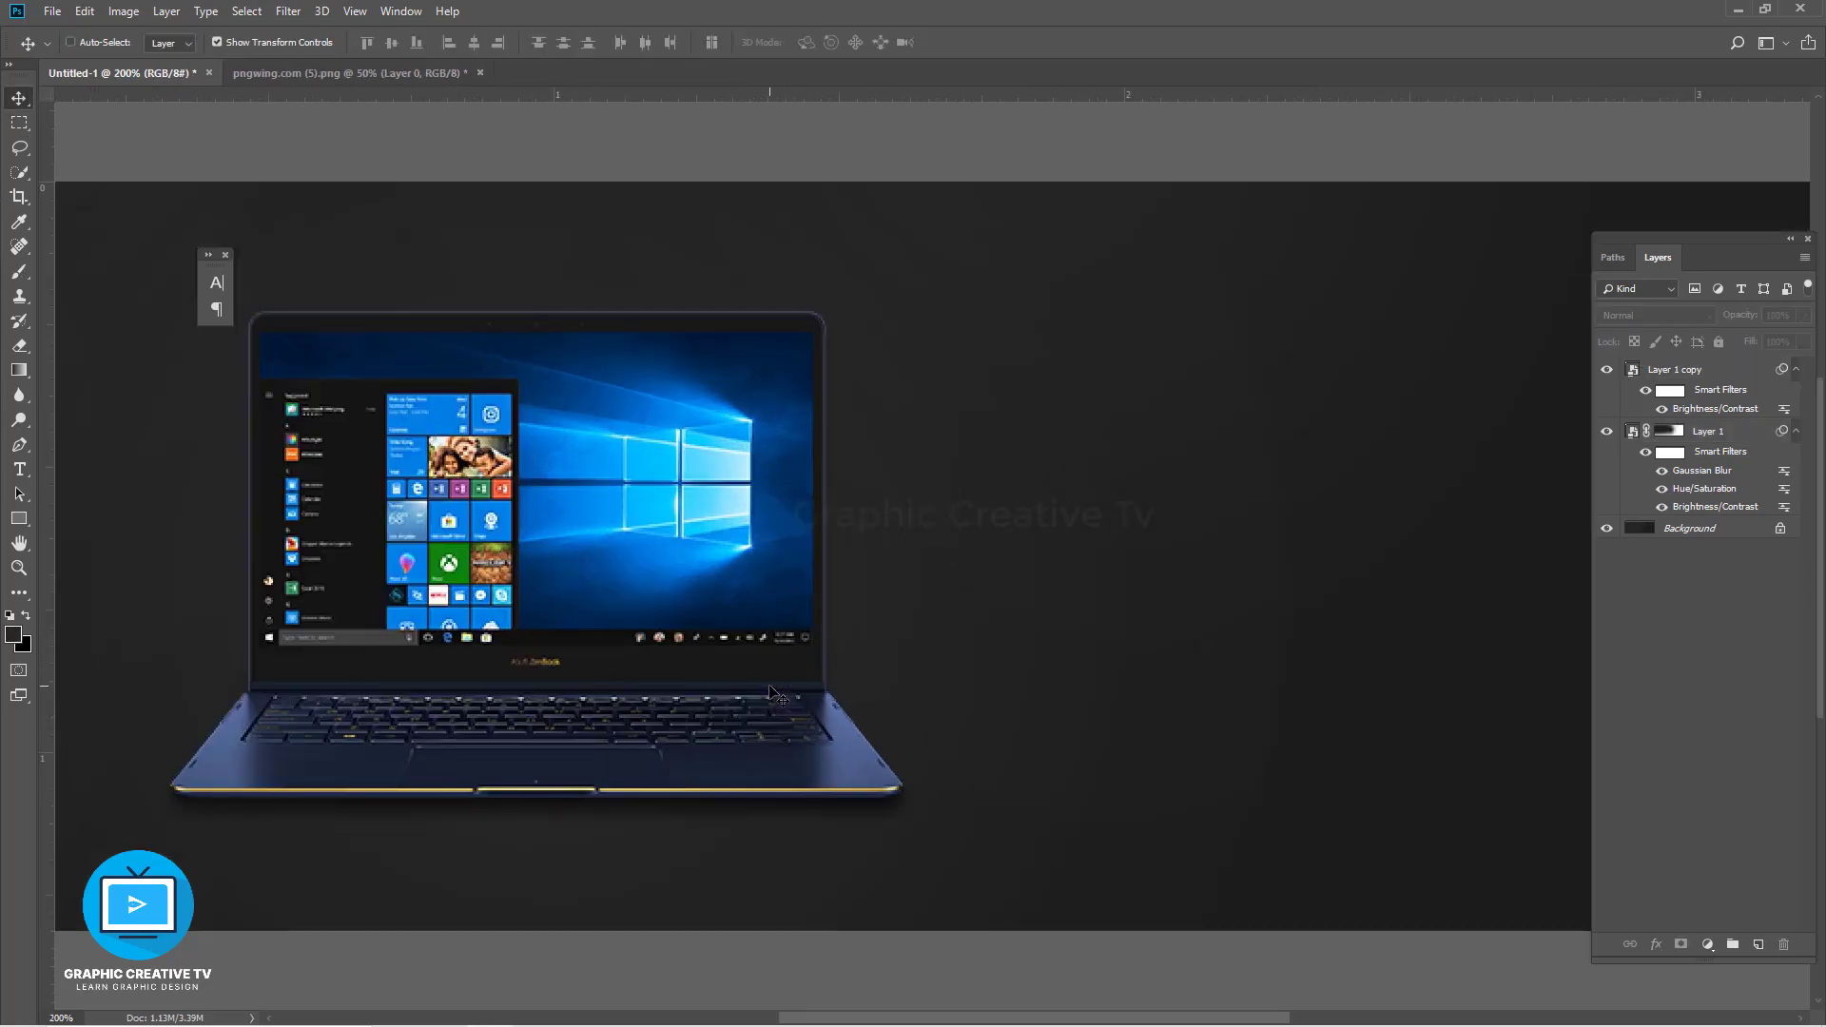
key(ctrl+minus)
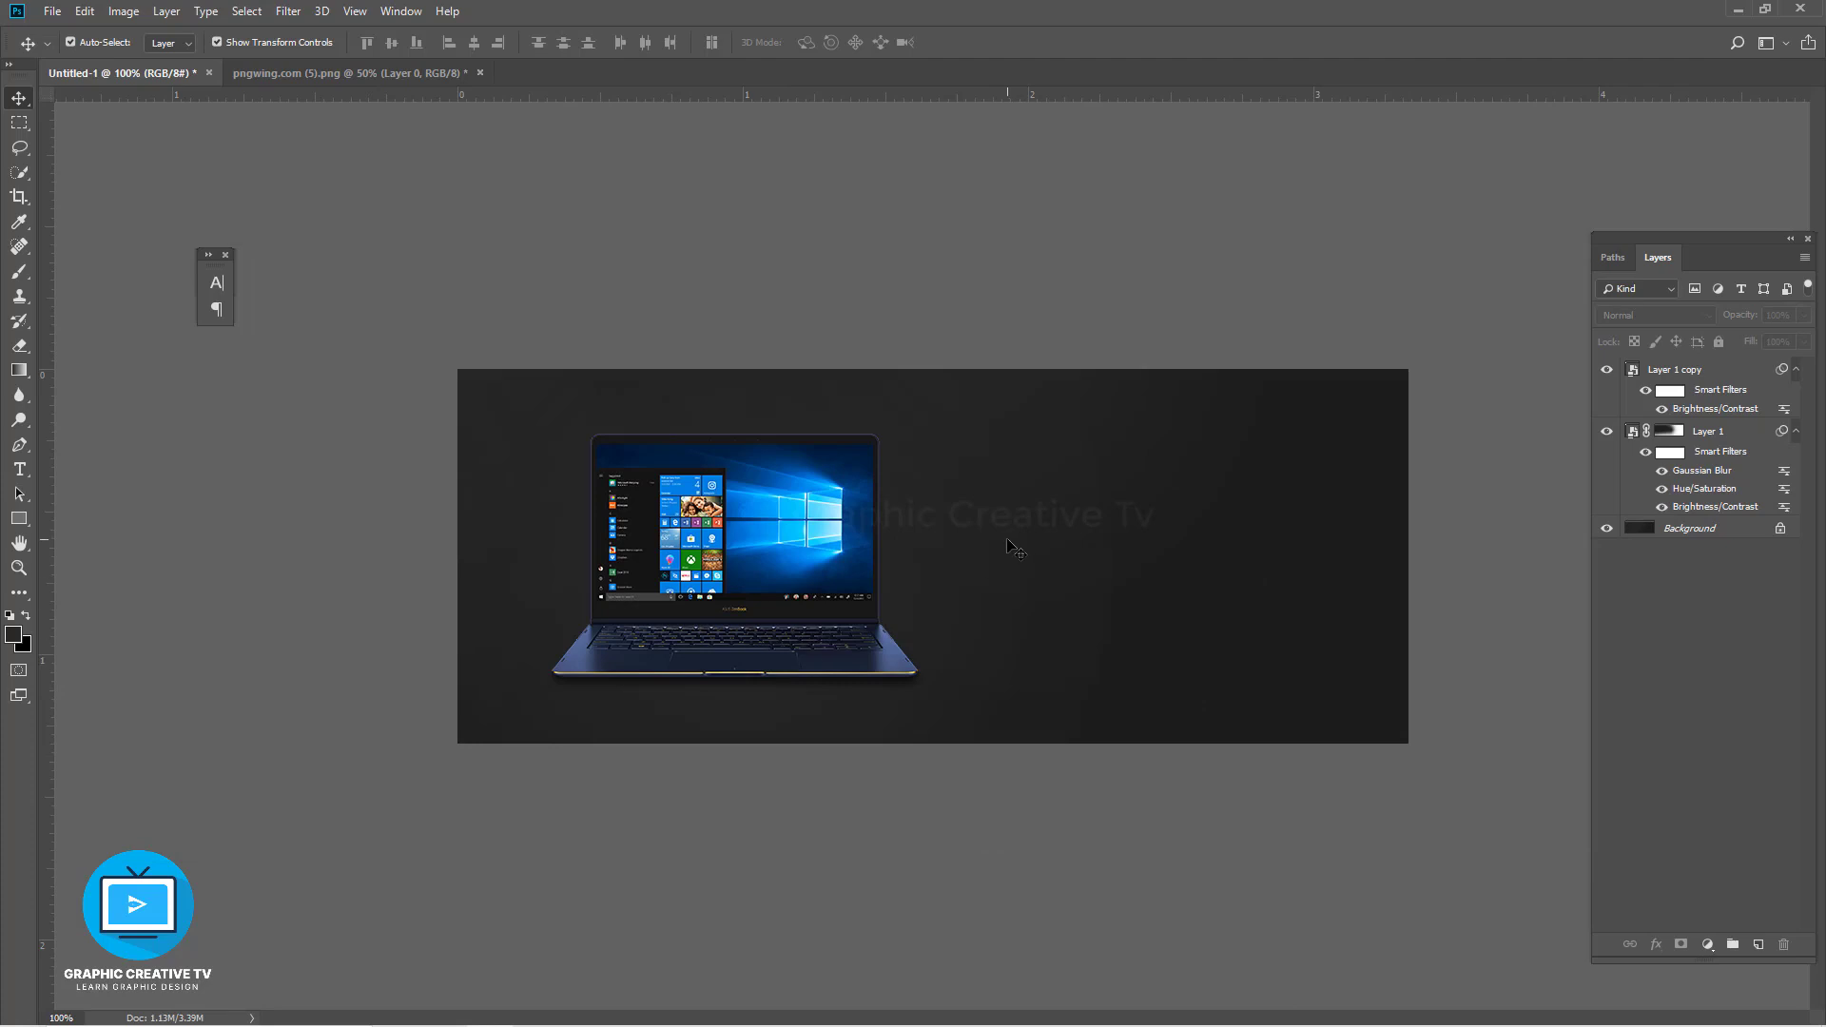
click(23, 280)
click(769, 591)
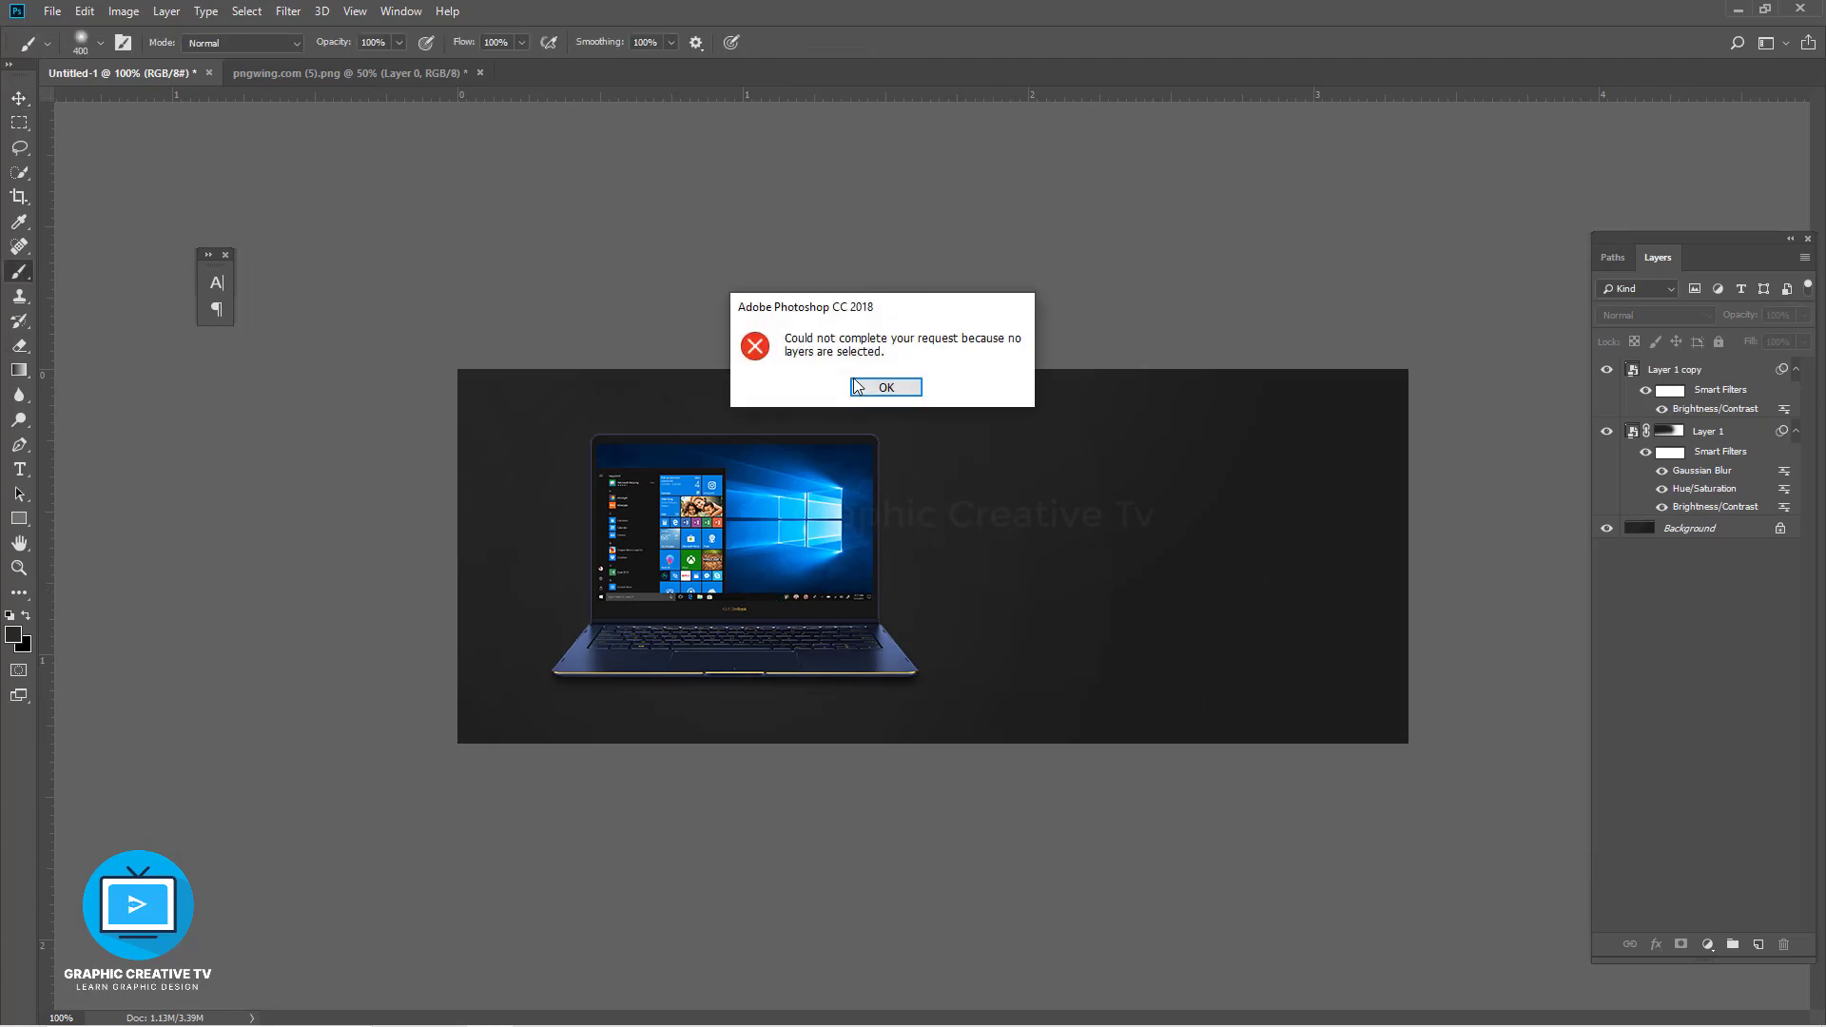
click(865, 387)
click(20, 101)
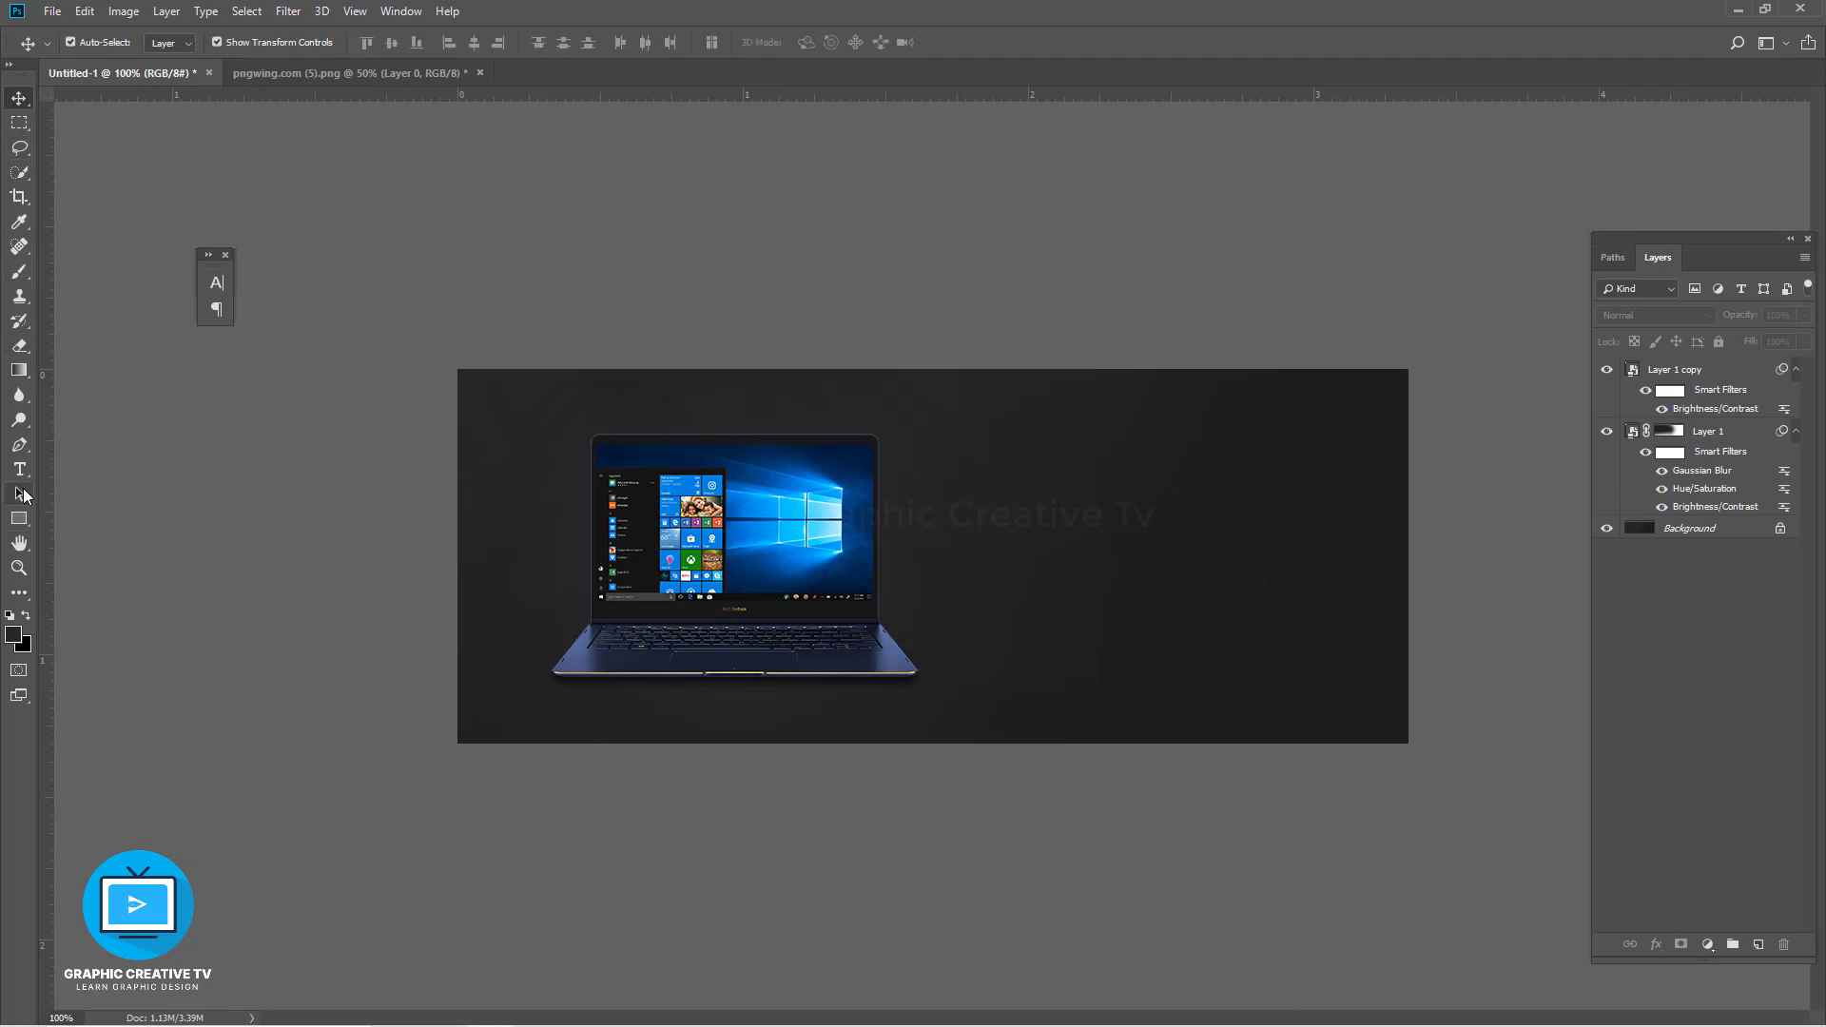
Add the text ASUS over the laptop in the pngwing.com (5).png document and enlarge it to 249.6 pt.
key(t)
key(ctrl+plus)
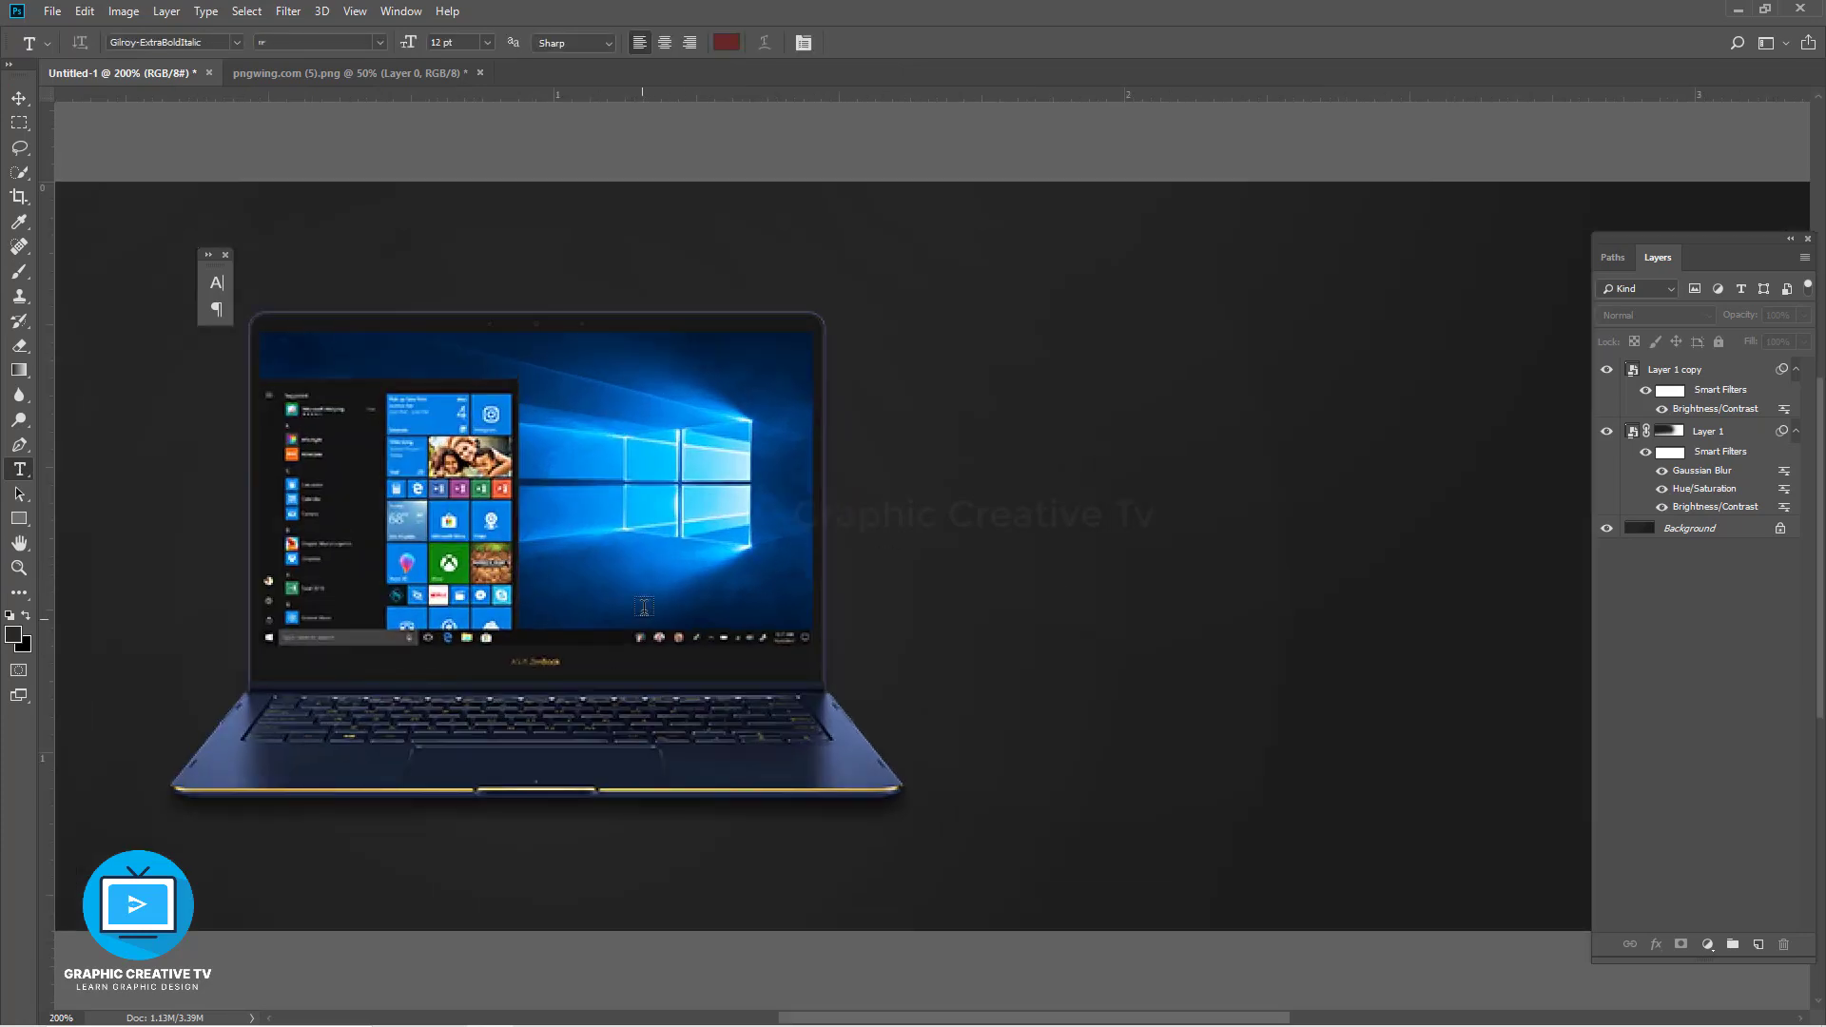
key(ctrl+plus)
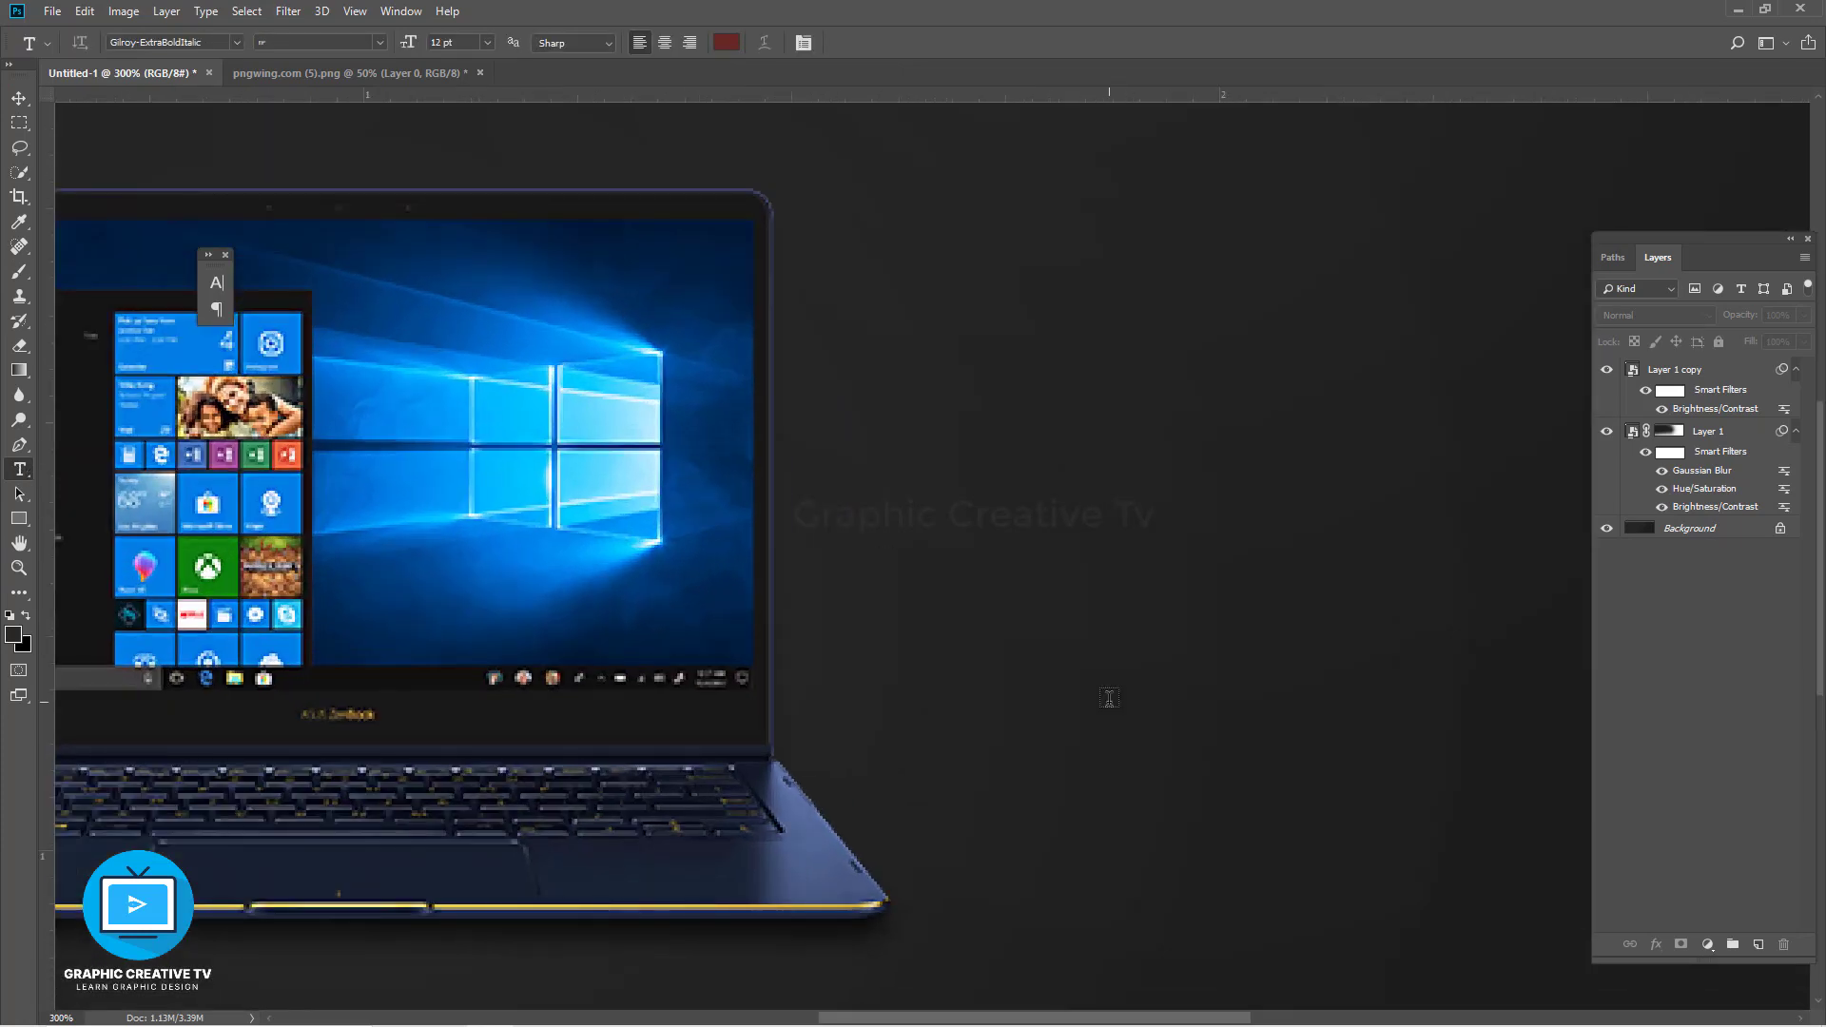
key(ctrl+Tab)
click(864, 484)
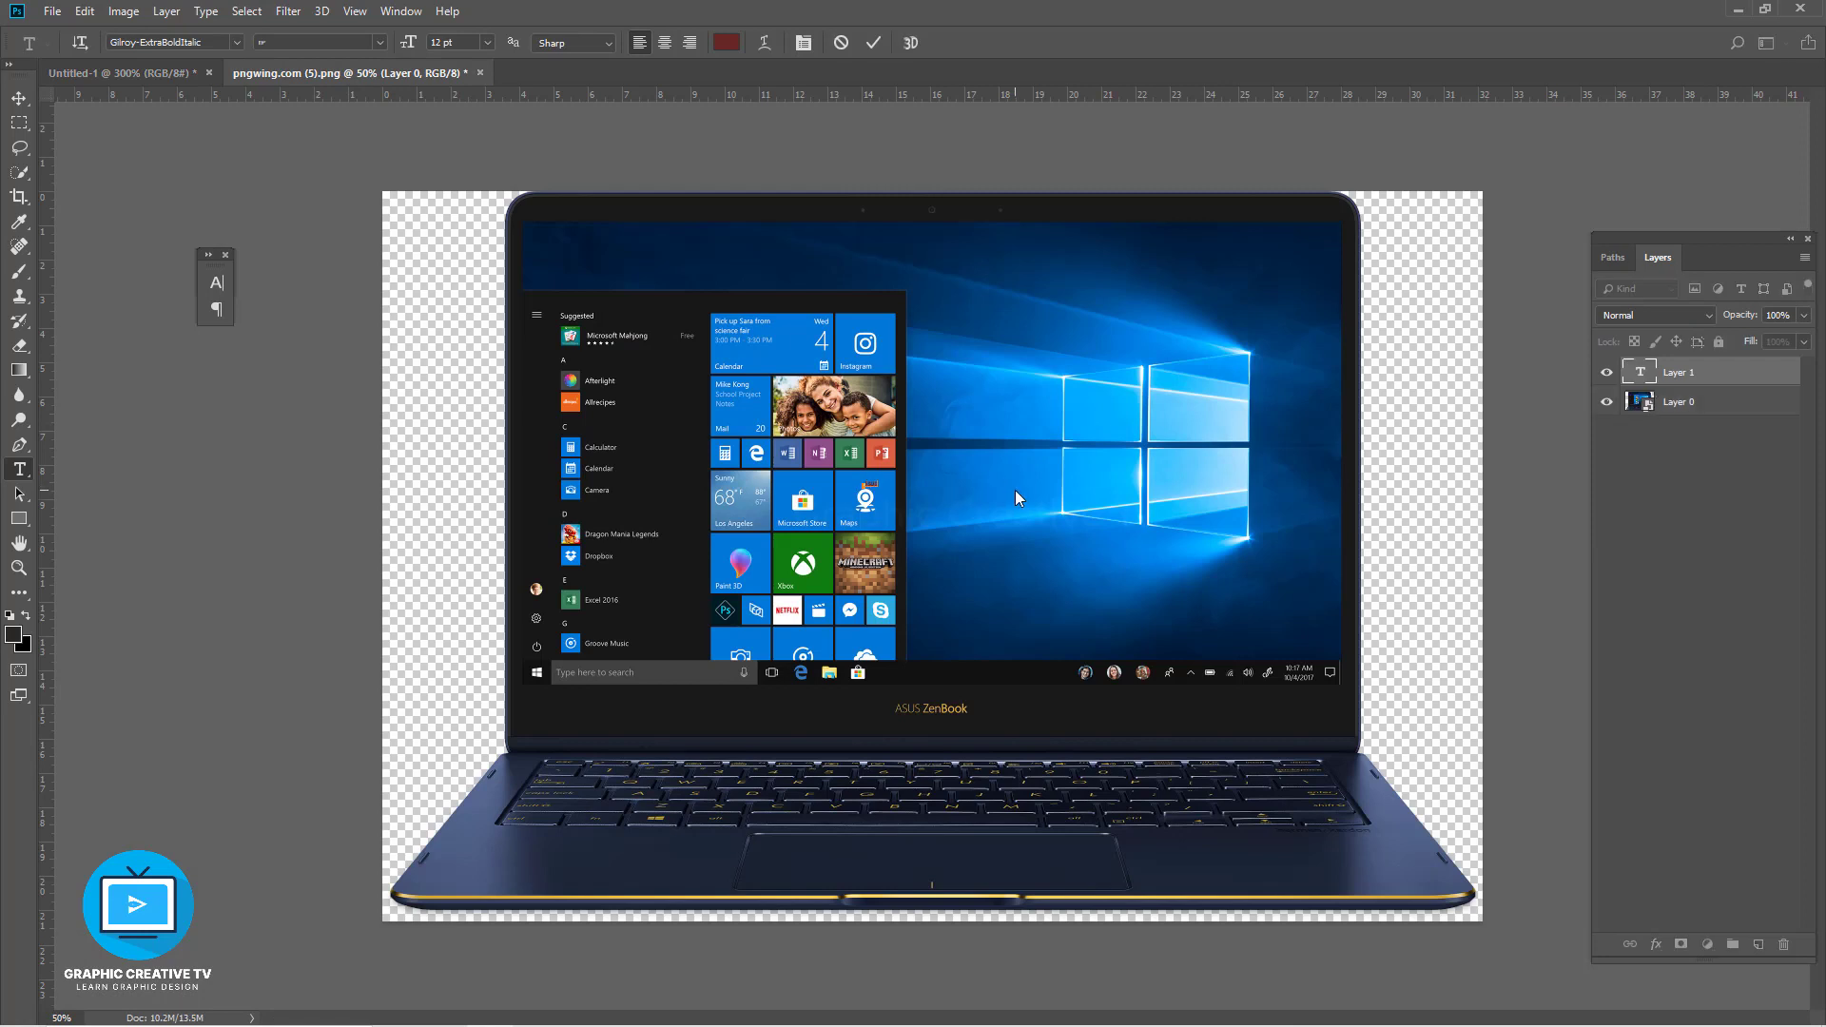
click(19, 98)
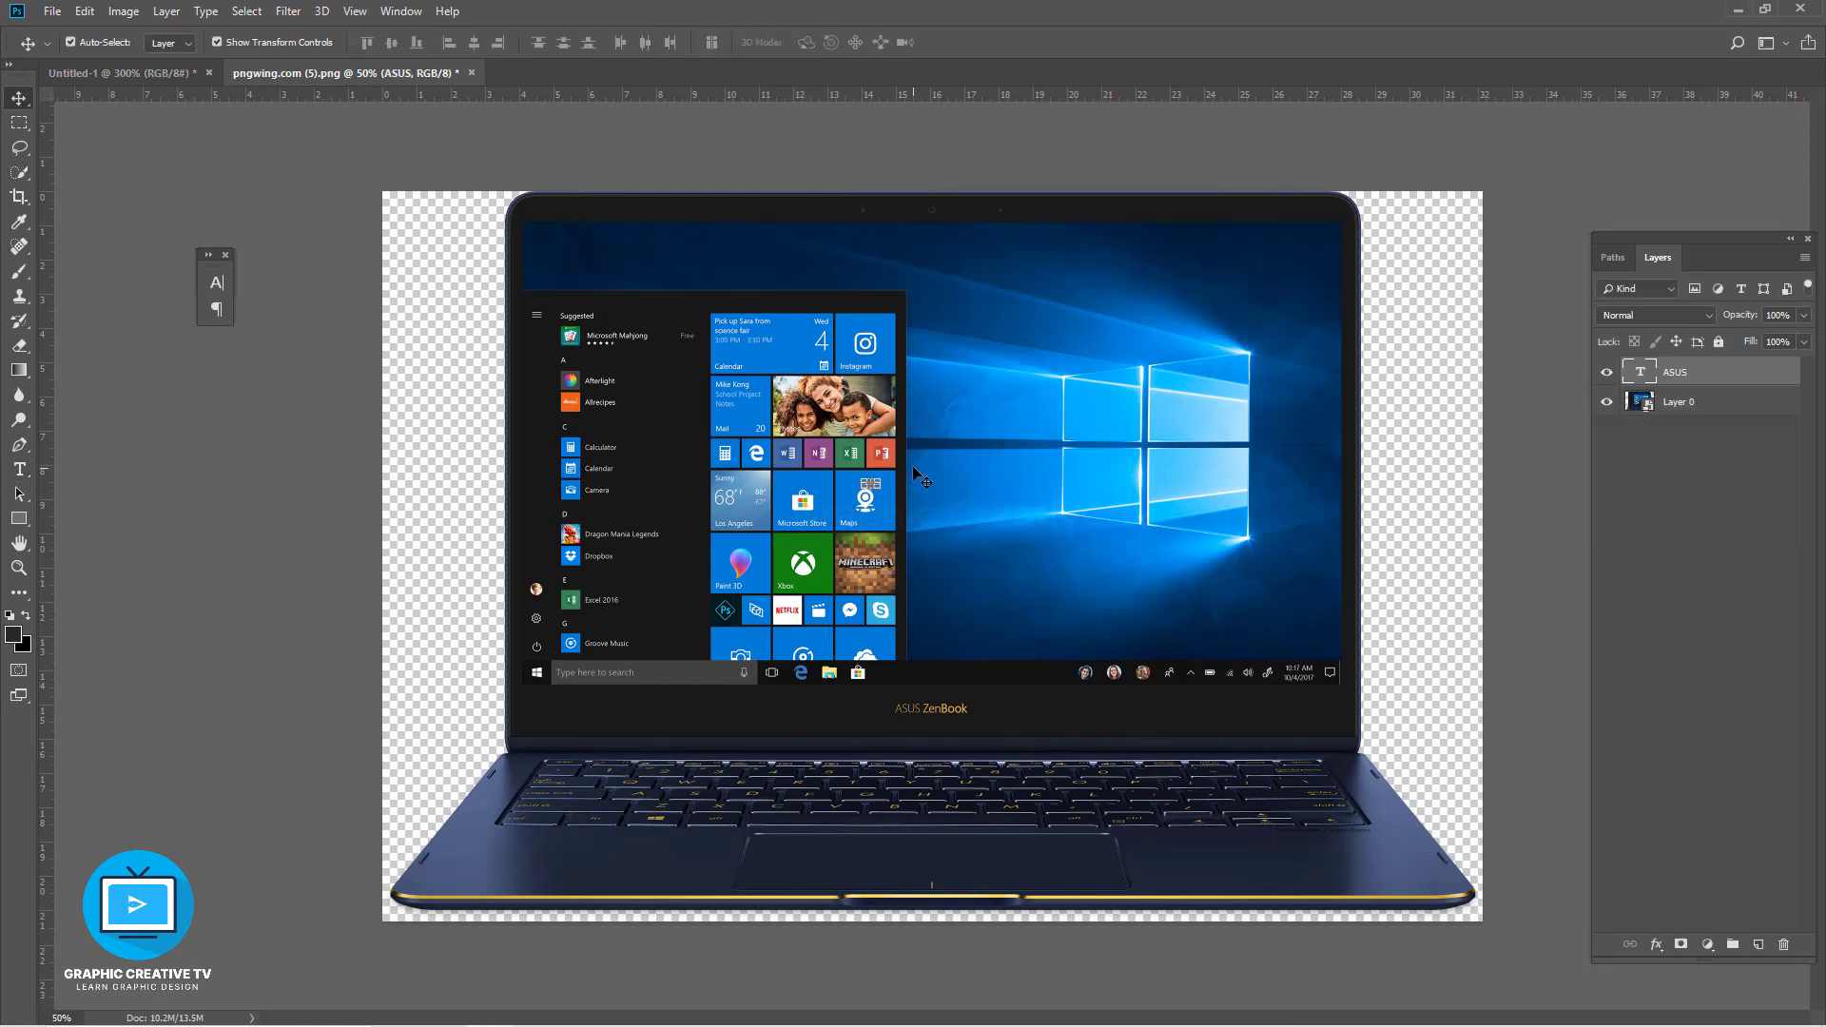
drag(885, 481, 1149, 329)
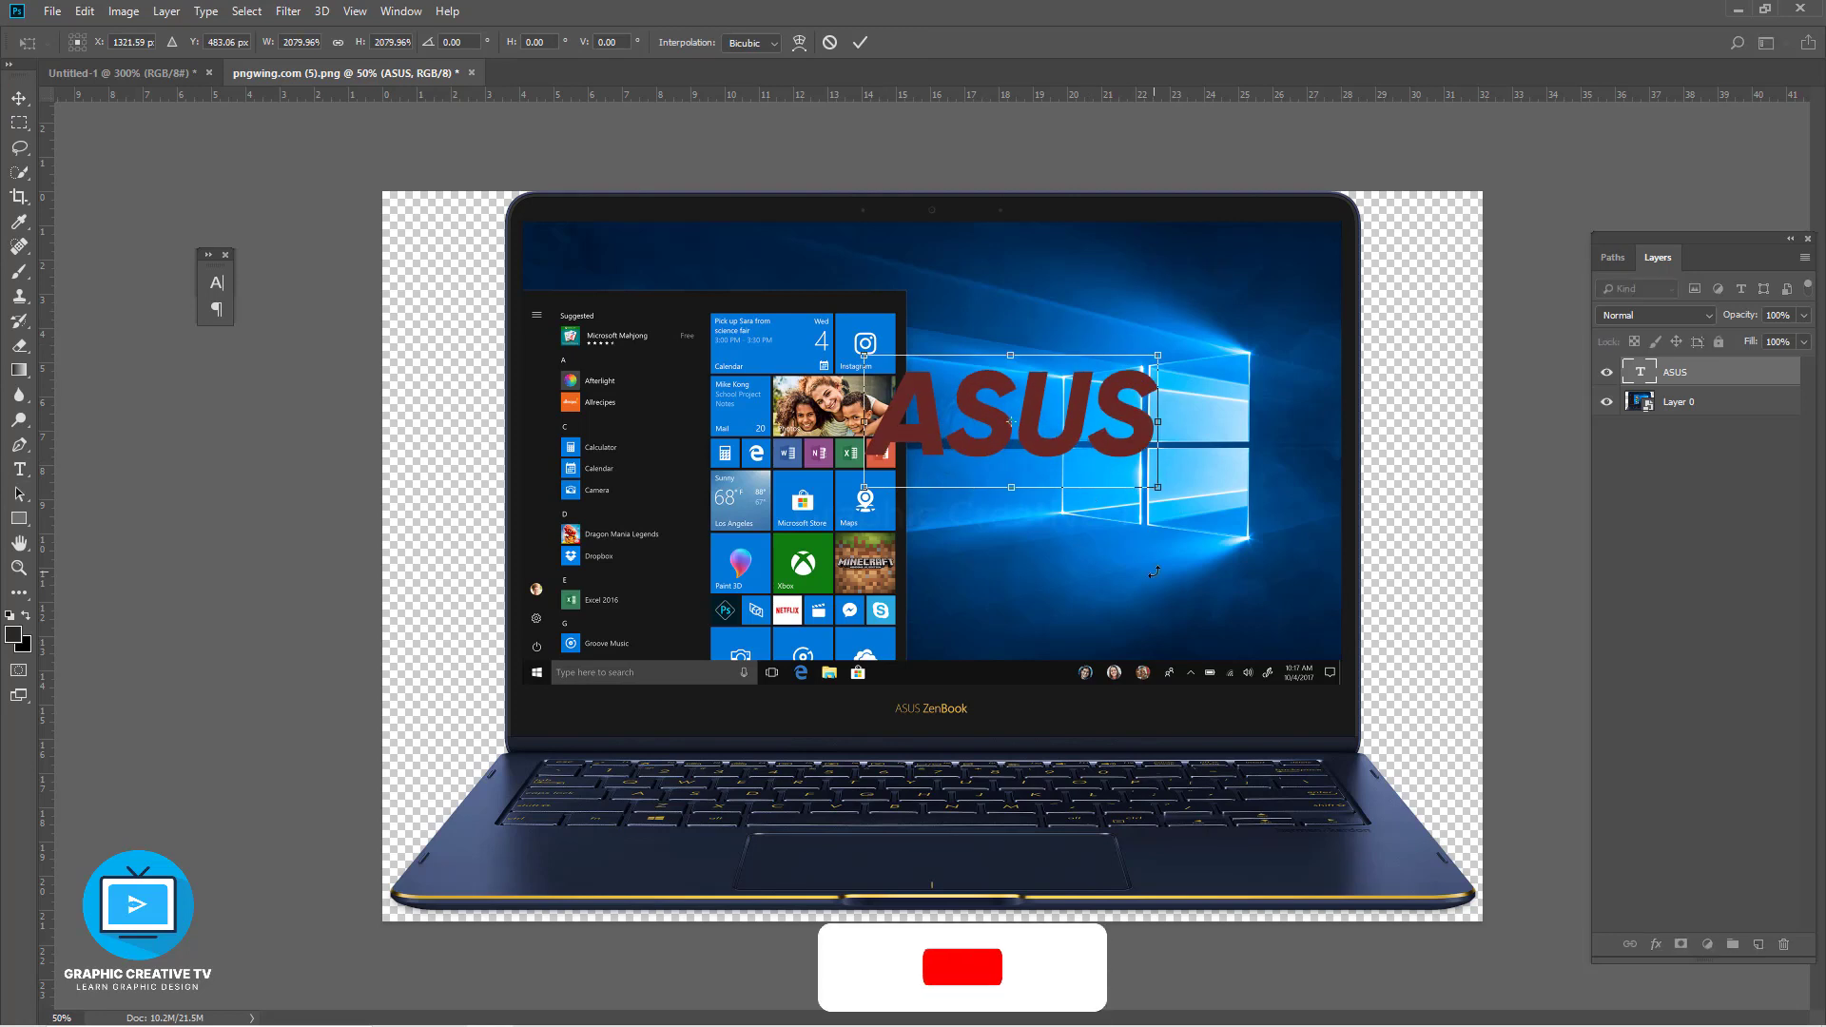
key(Return)
Extend the ASUS text to read ASUS ZENBOOK.
key(t)
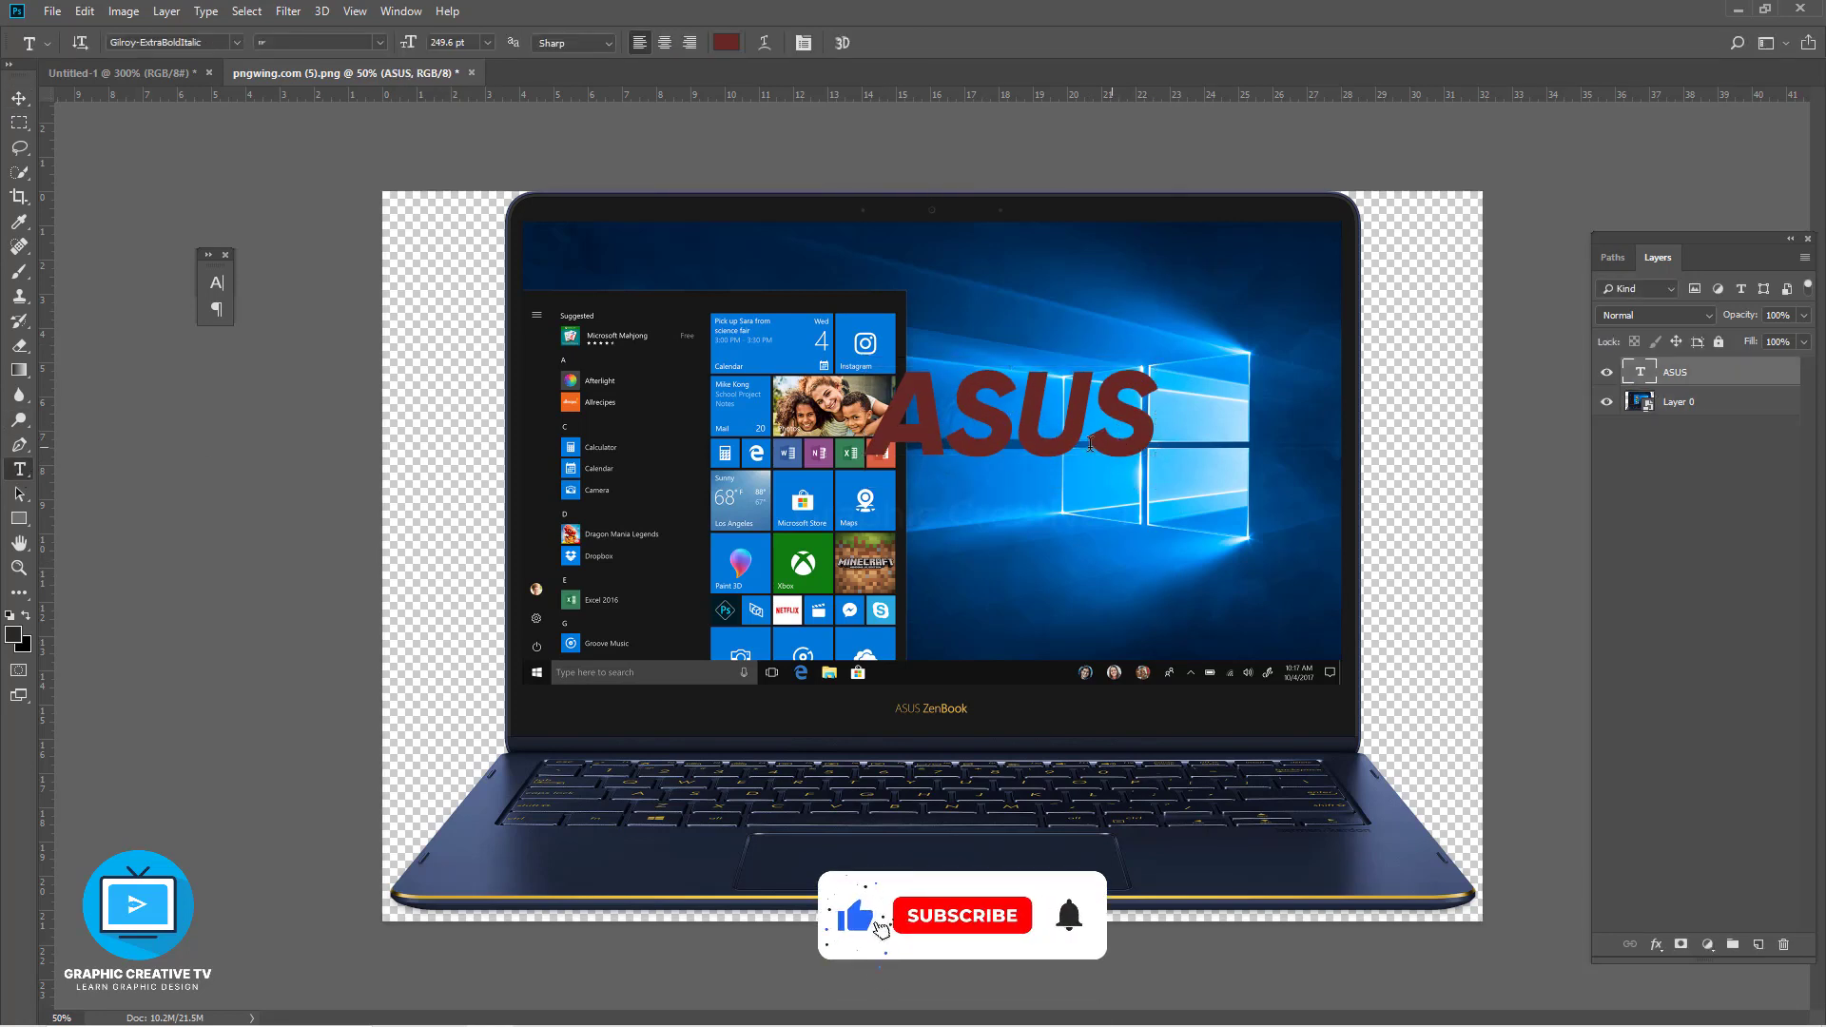
click(1158, 440)
text(ZEN)
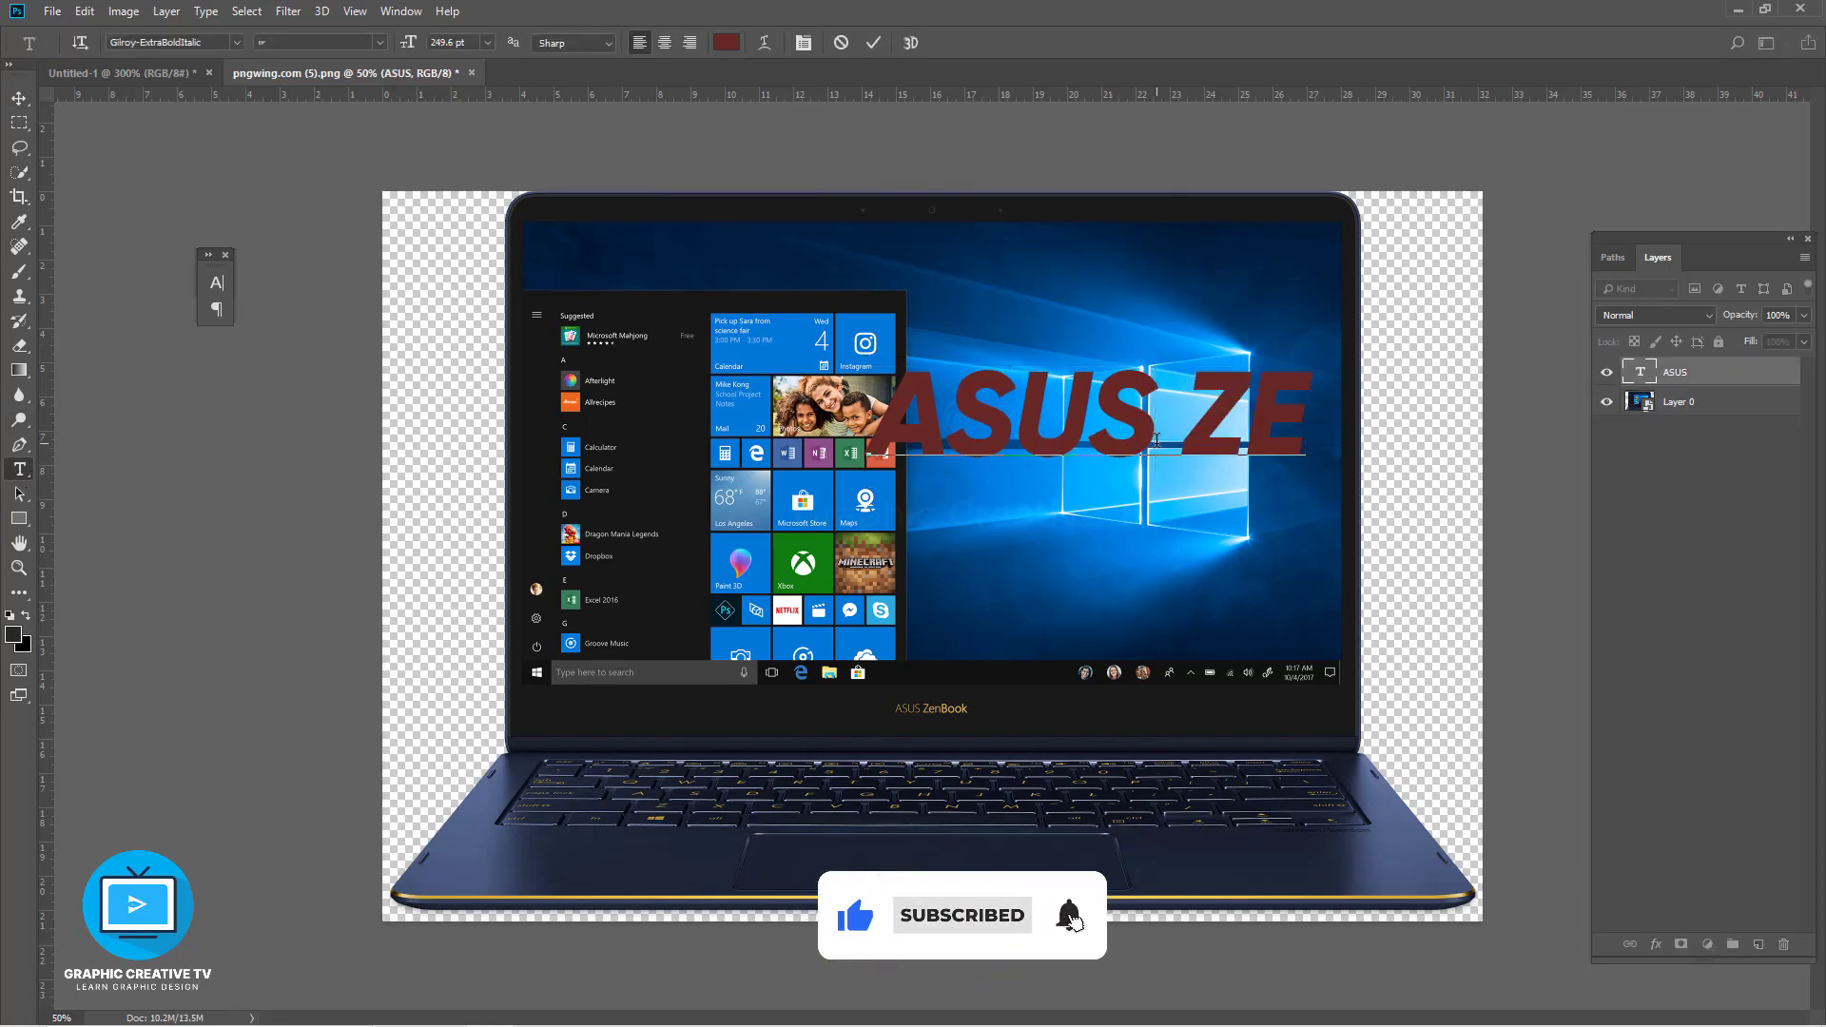
key(BackSpace)
key(BackSpace)
text(EN)
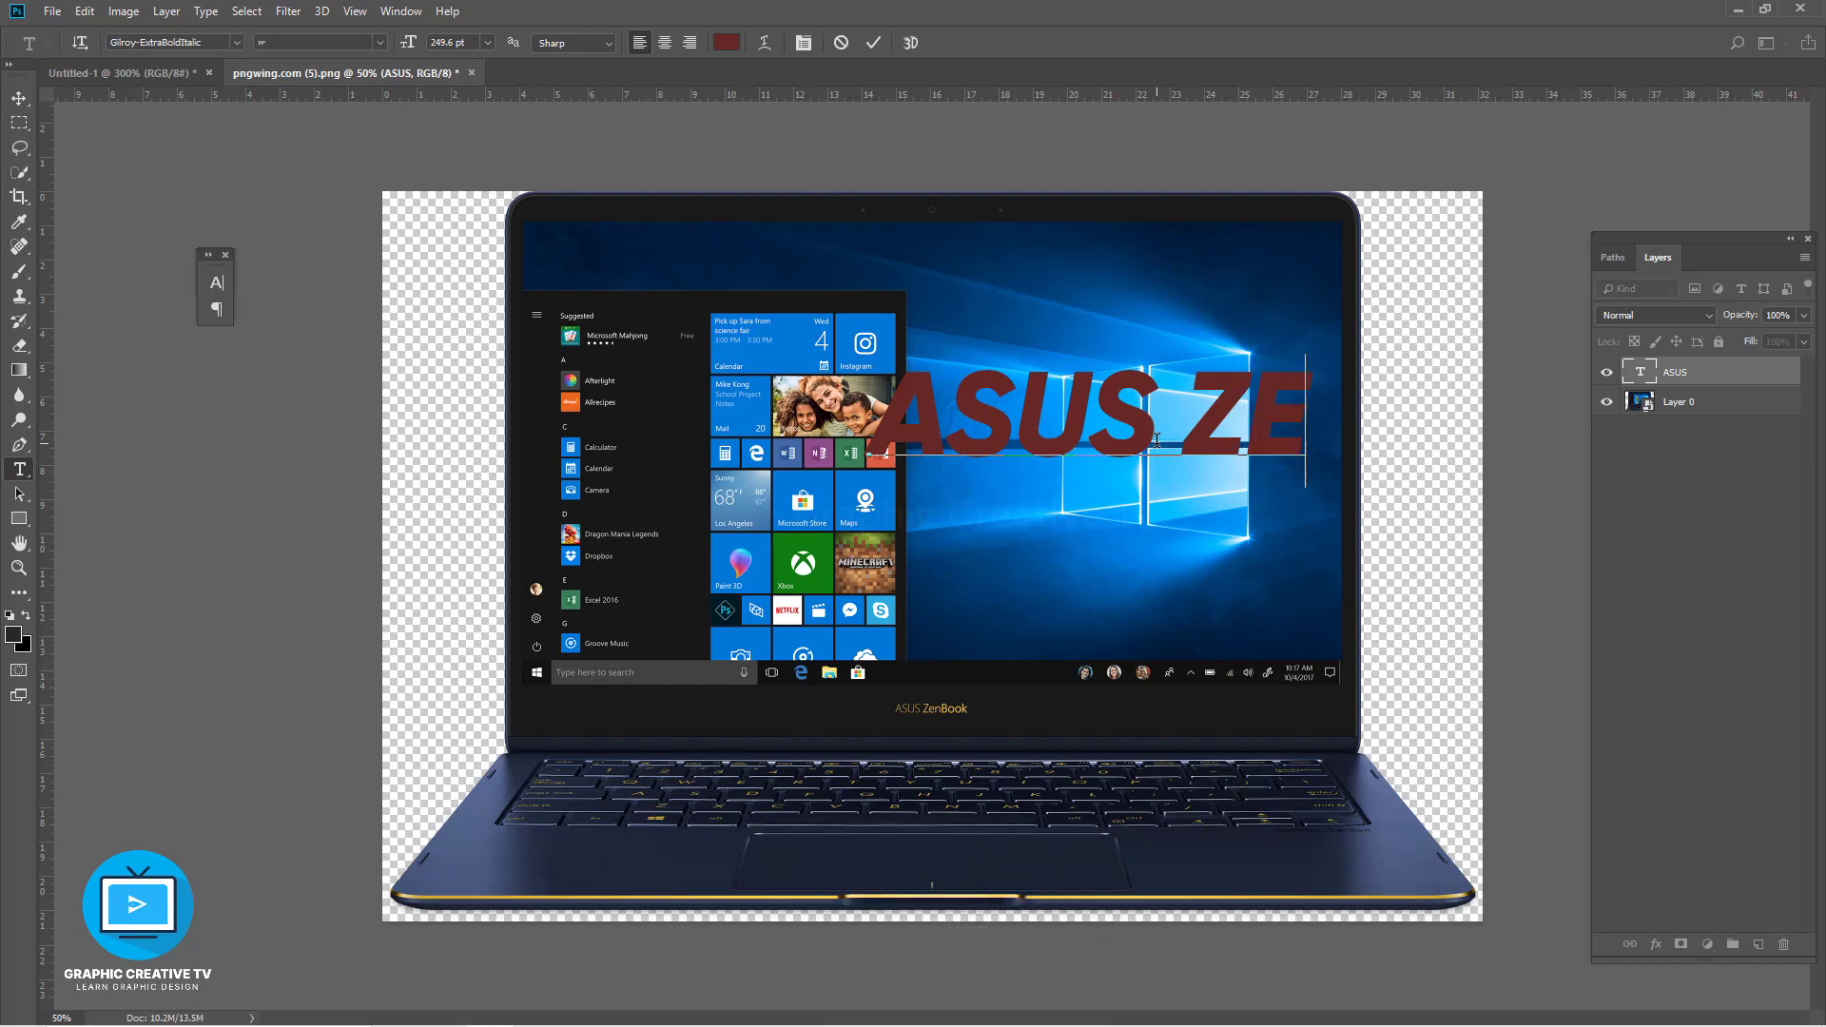
text(BO)
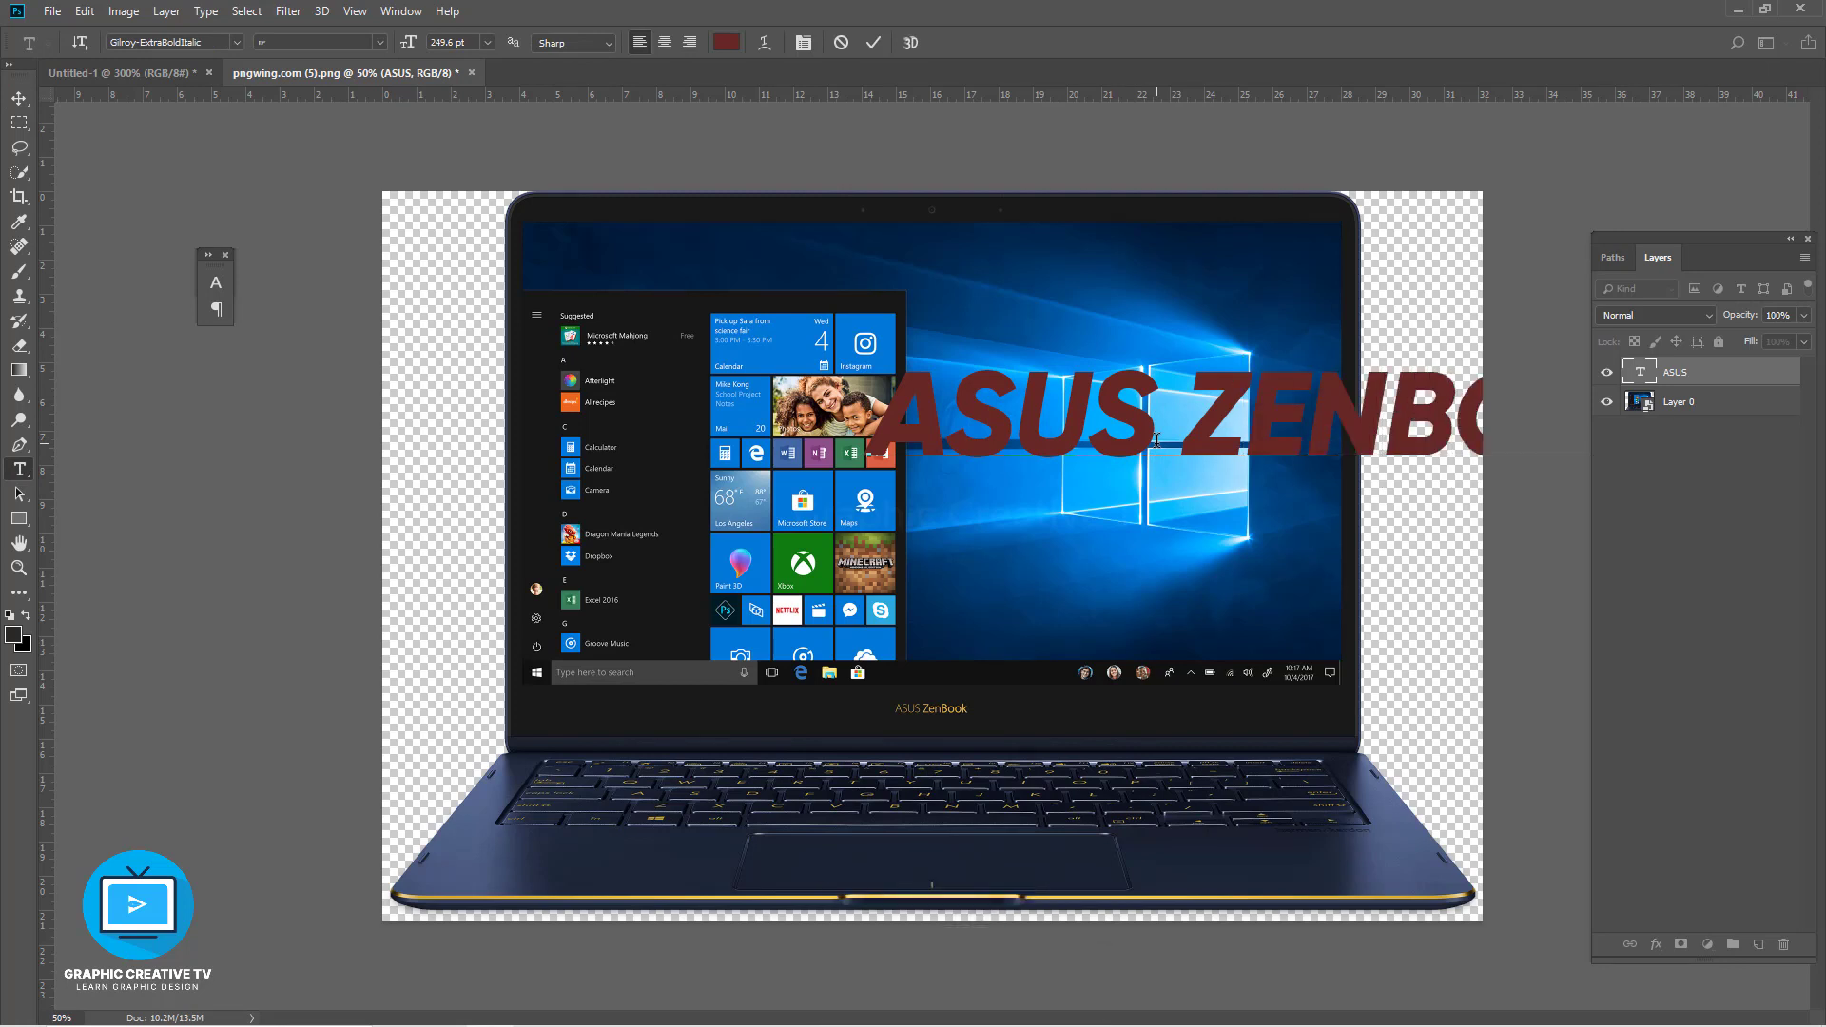
Set the font of the whole ASUS ZENBOOK text to Gilroy-Regular.
key(ctrl+a)
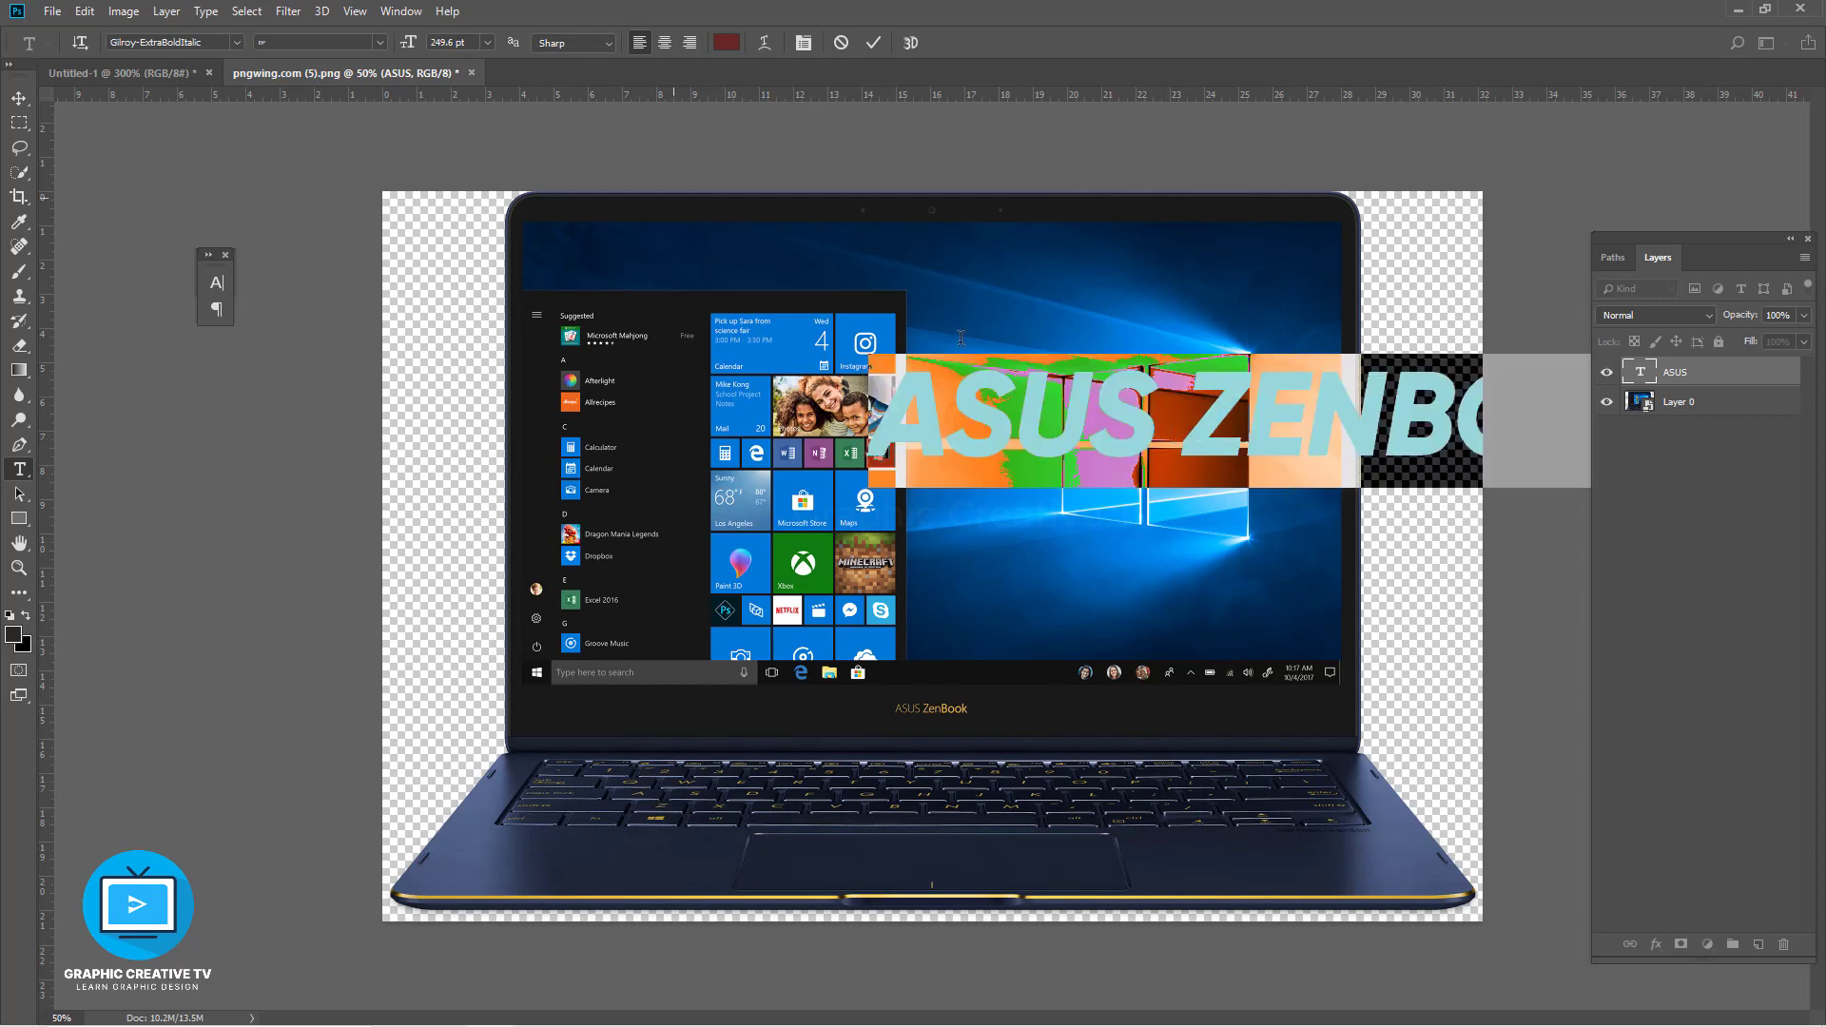
click(237, 42)
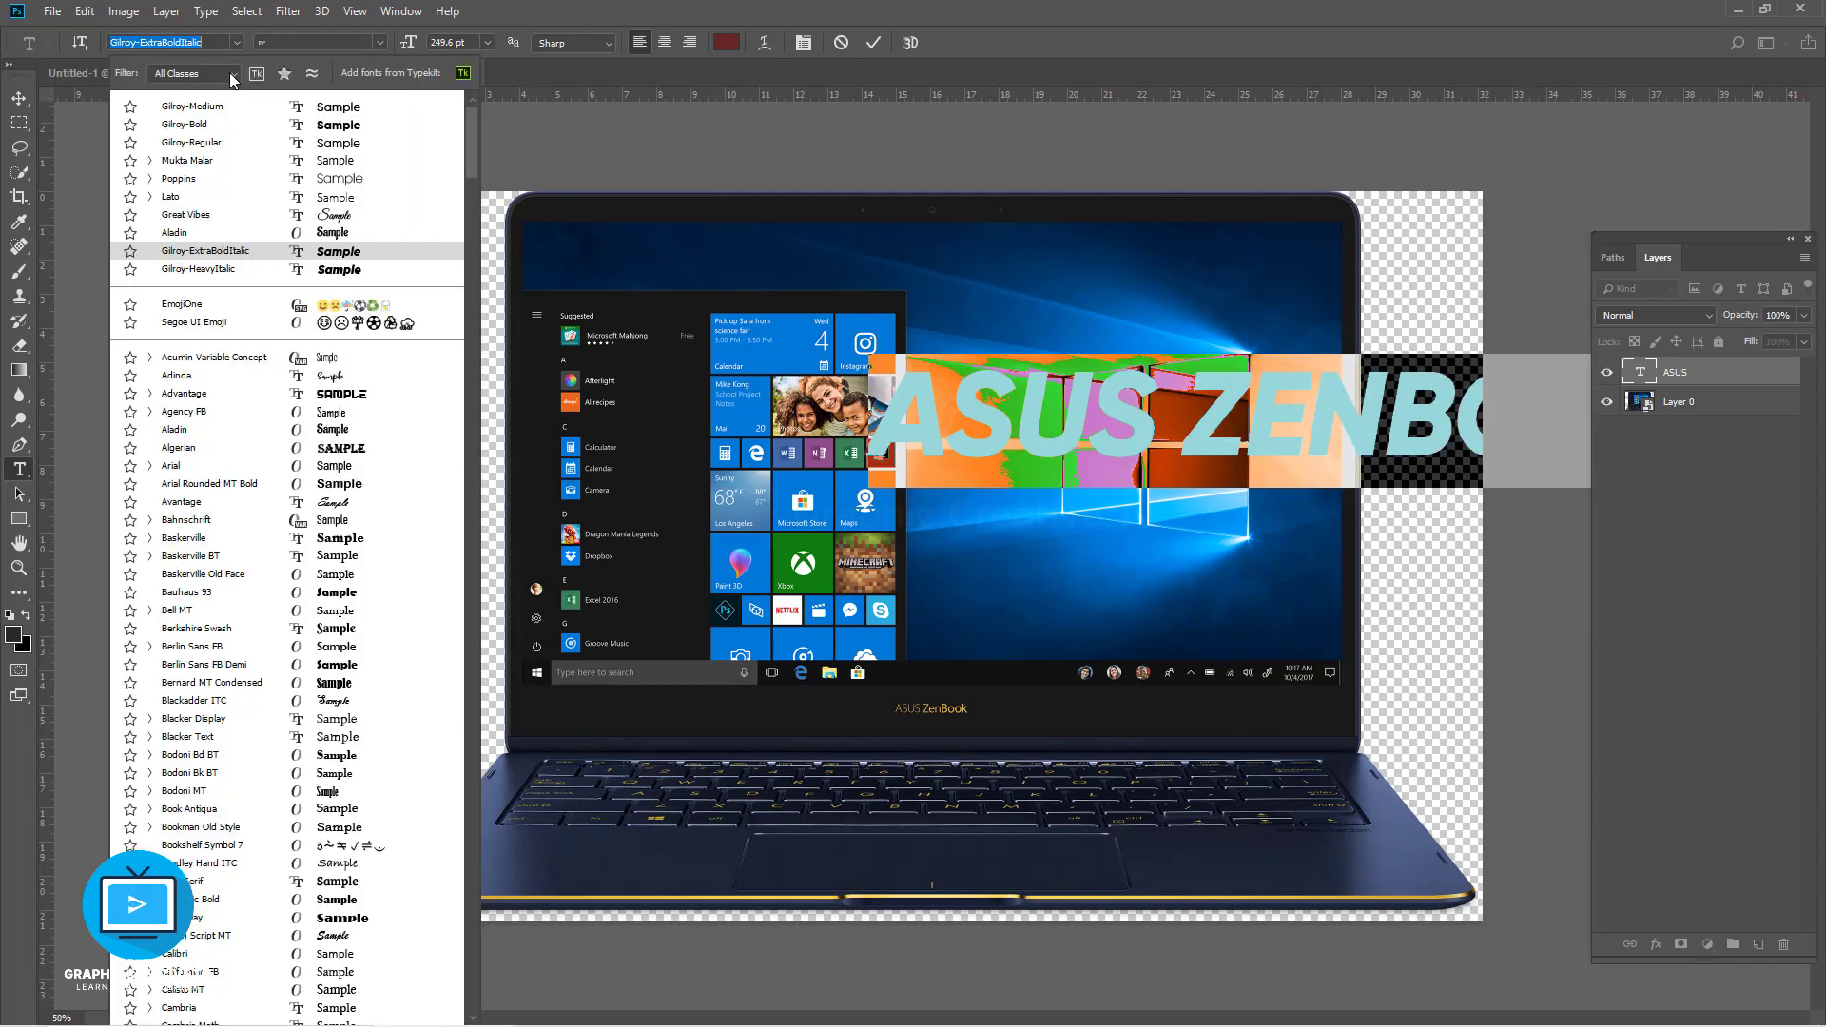
click(217, 144)
click(1201, 412)
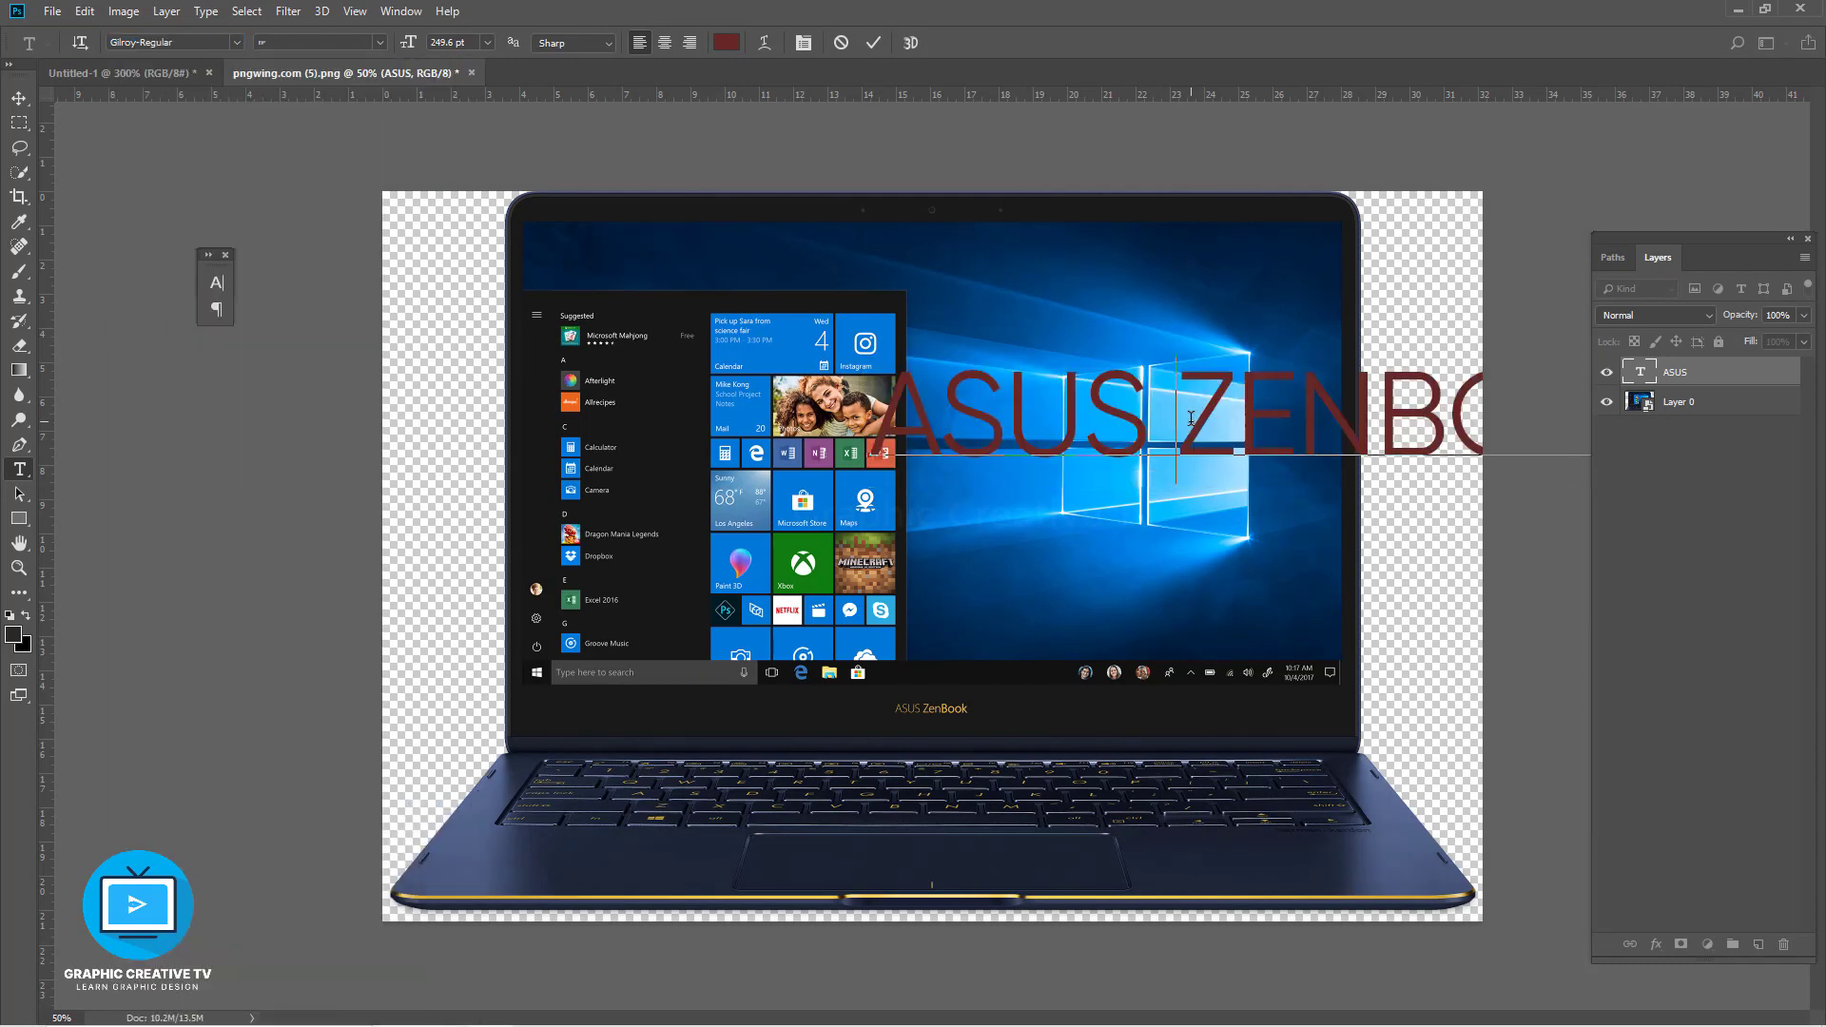
Set the word ZENBOOK in Gilroy-Bold.
drag(1191, 418, 1685, 422)
click(237, 42)
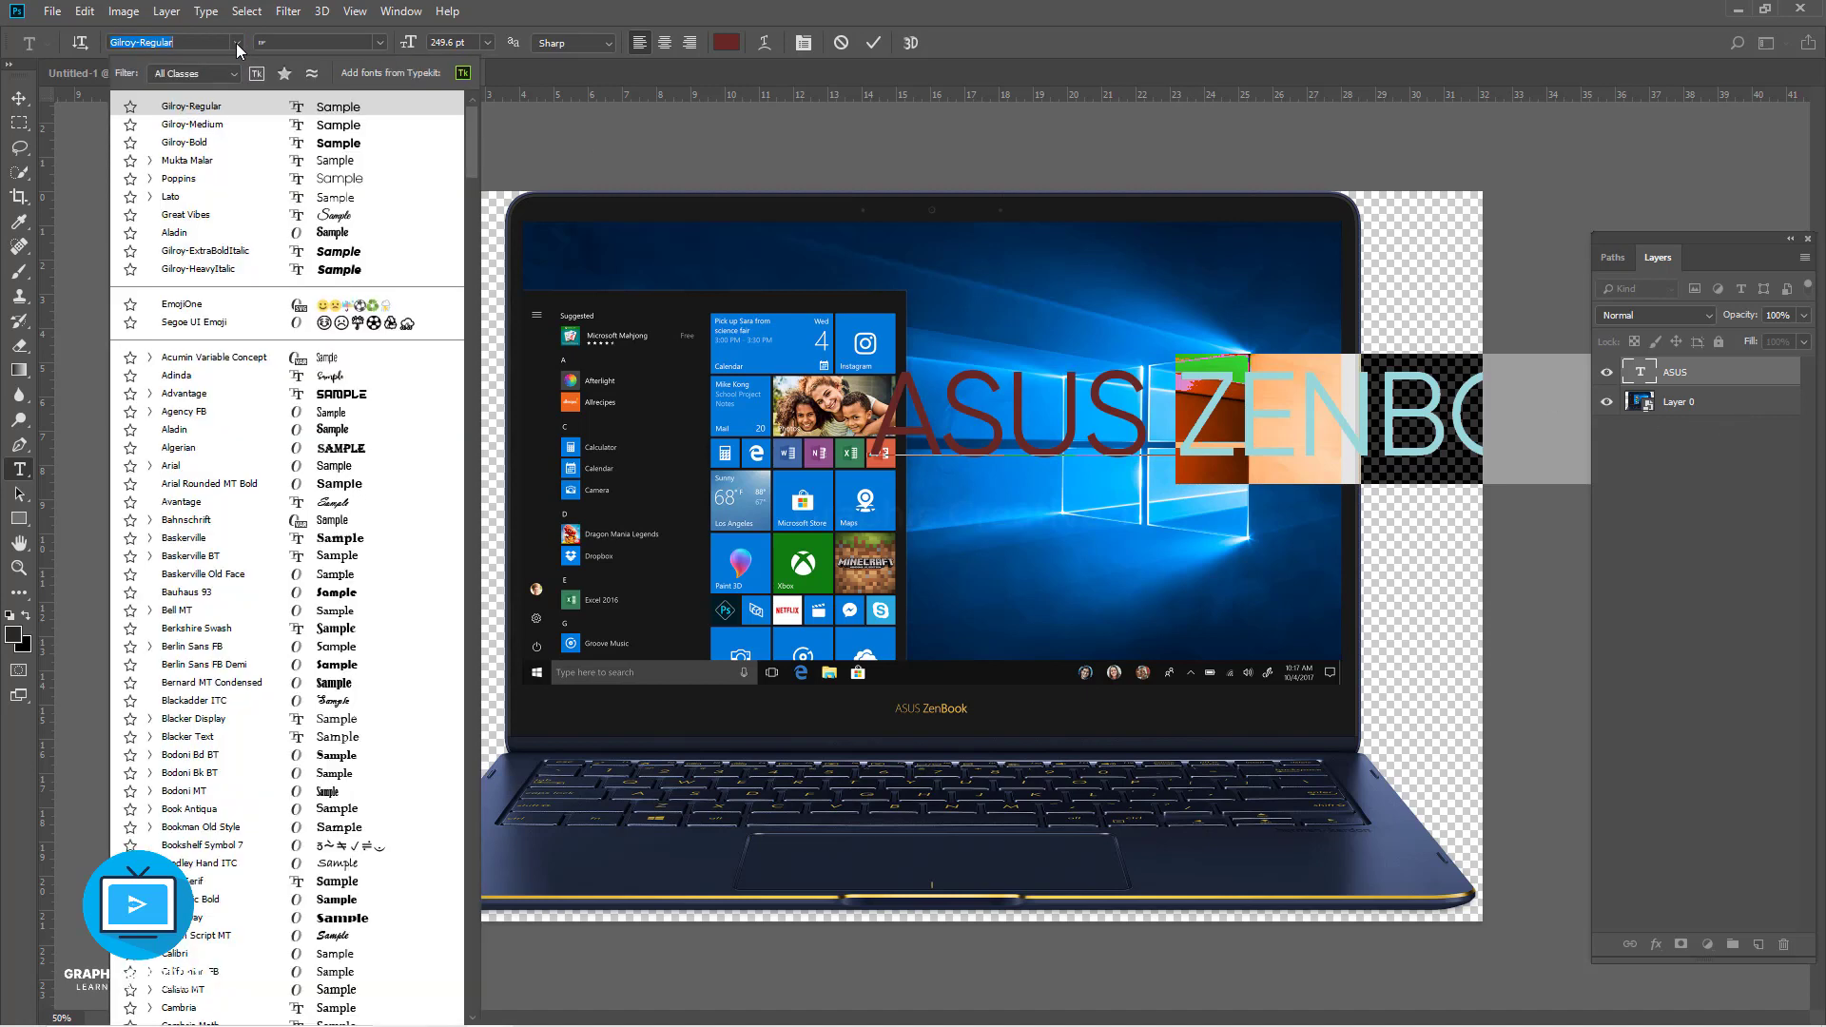
click(208, 138)
click(1270, 436)
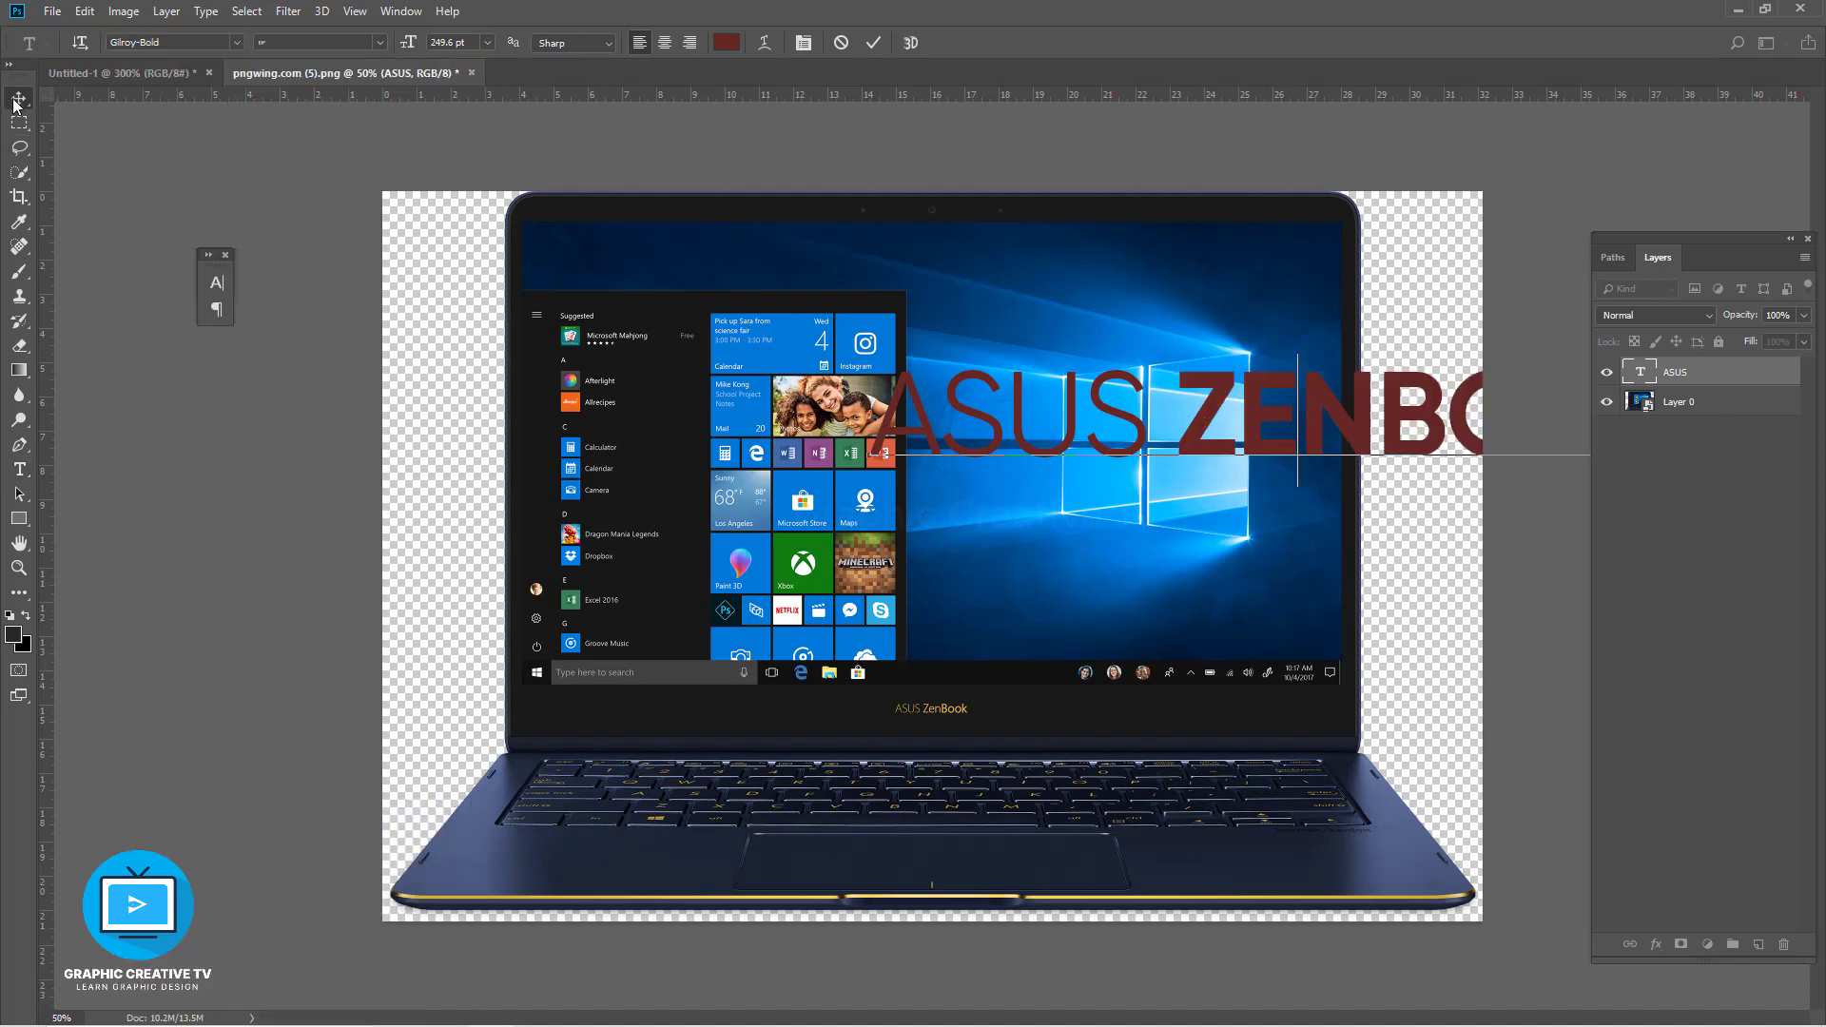
Move the text leftward over the laptop screen and turn off All Caps for the word Zenbook.
click(18, 98)
drag(1236, 444, 1389, 427)
click(18, 469)
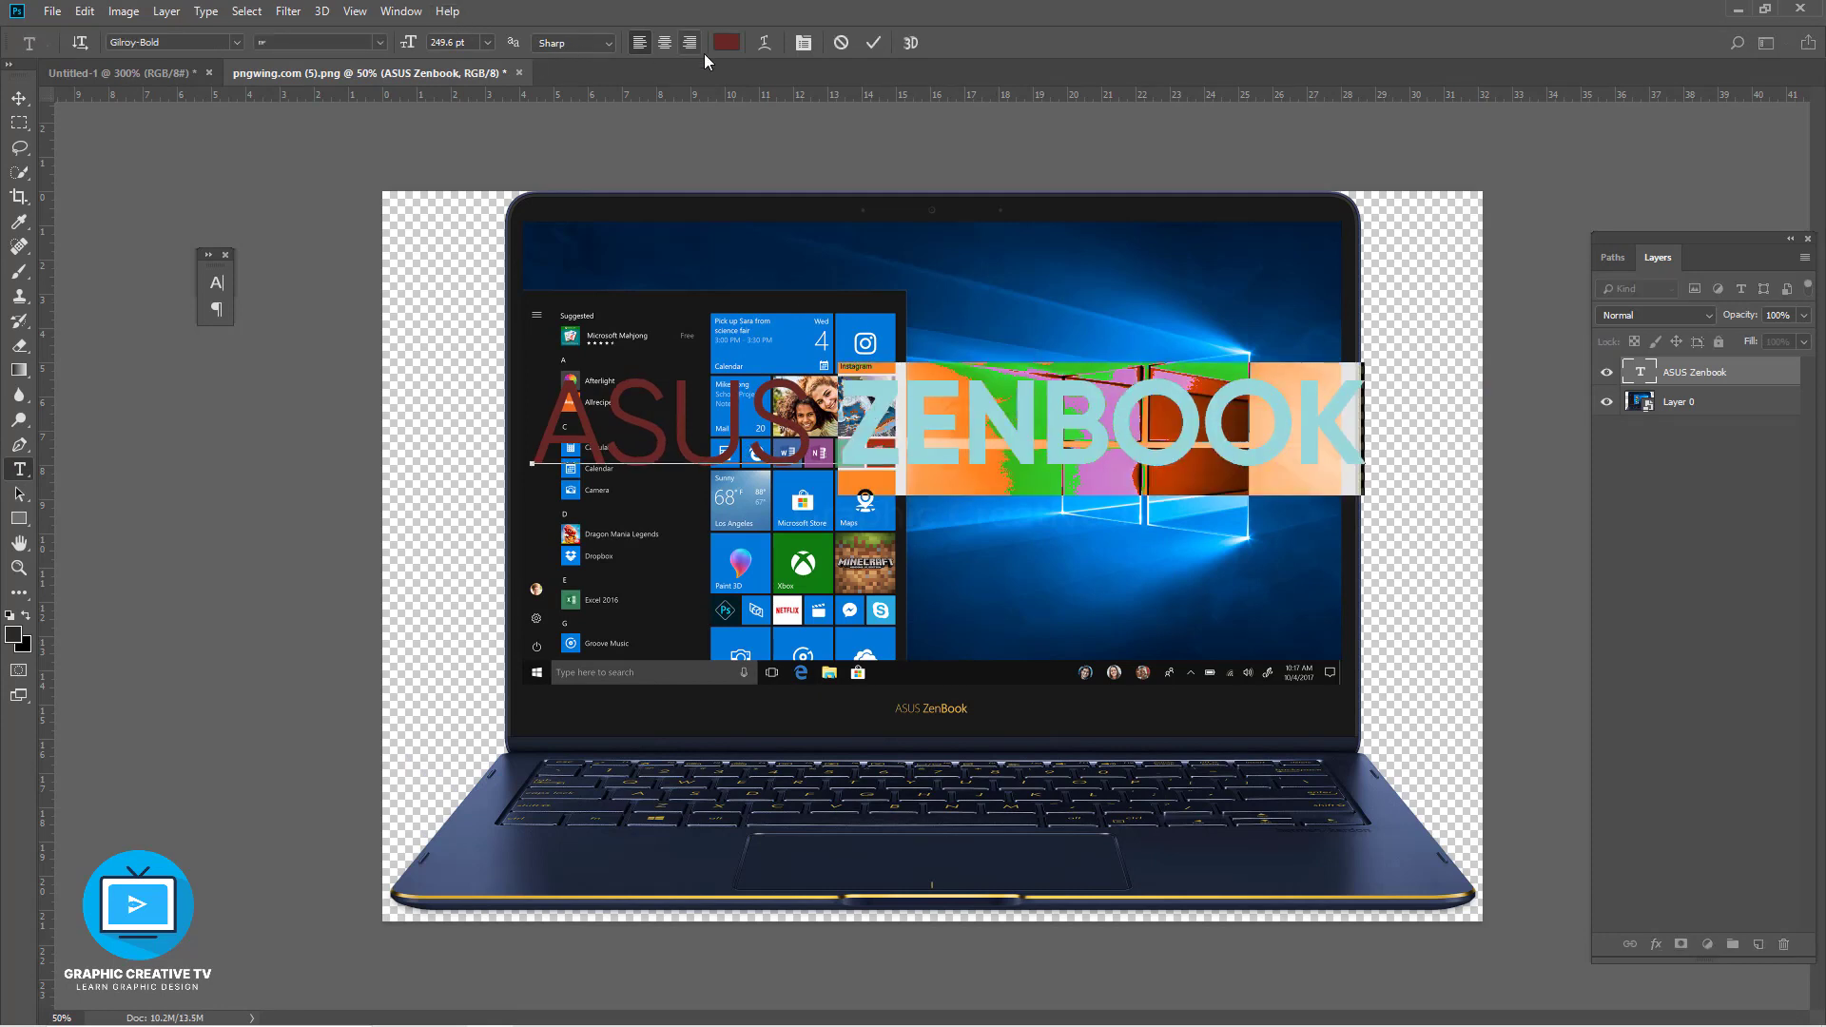
click(803, 43)
click(305, 437)
click(977, 433)
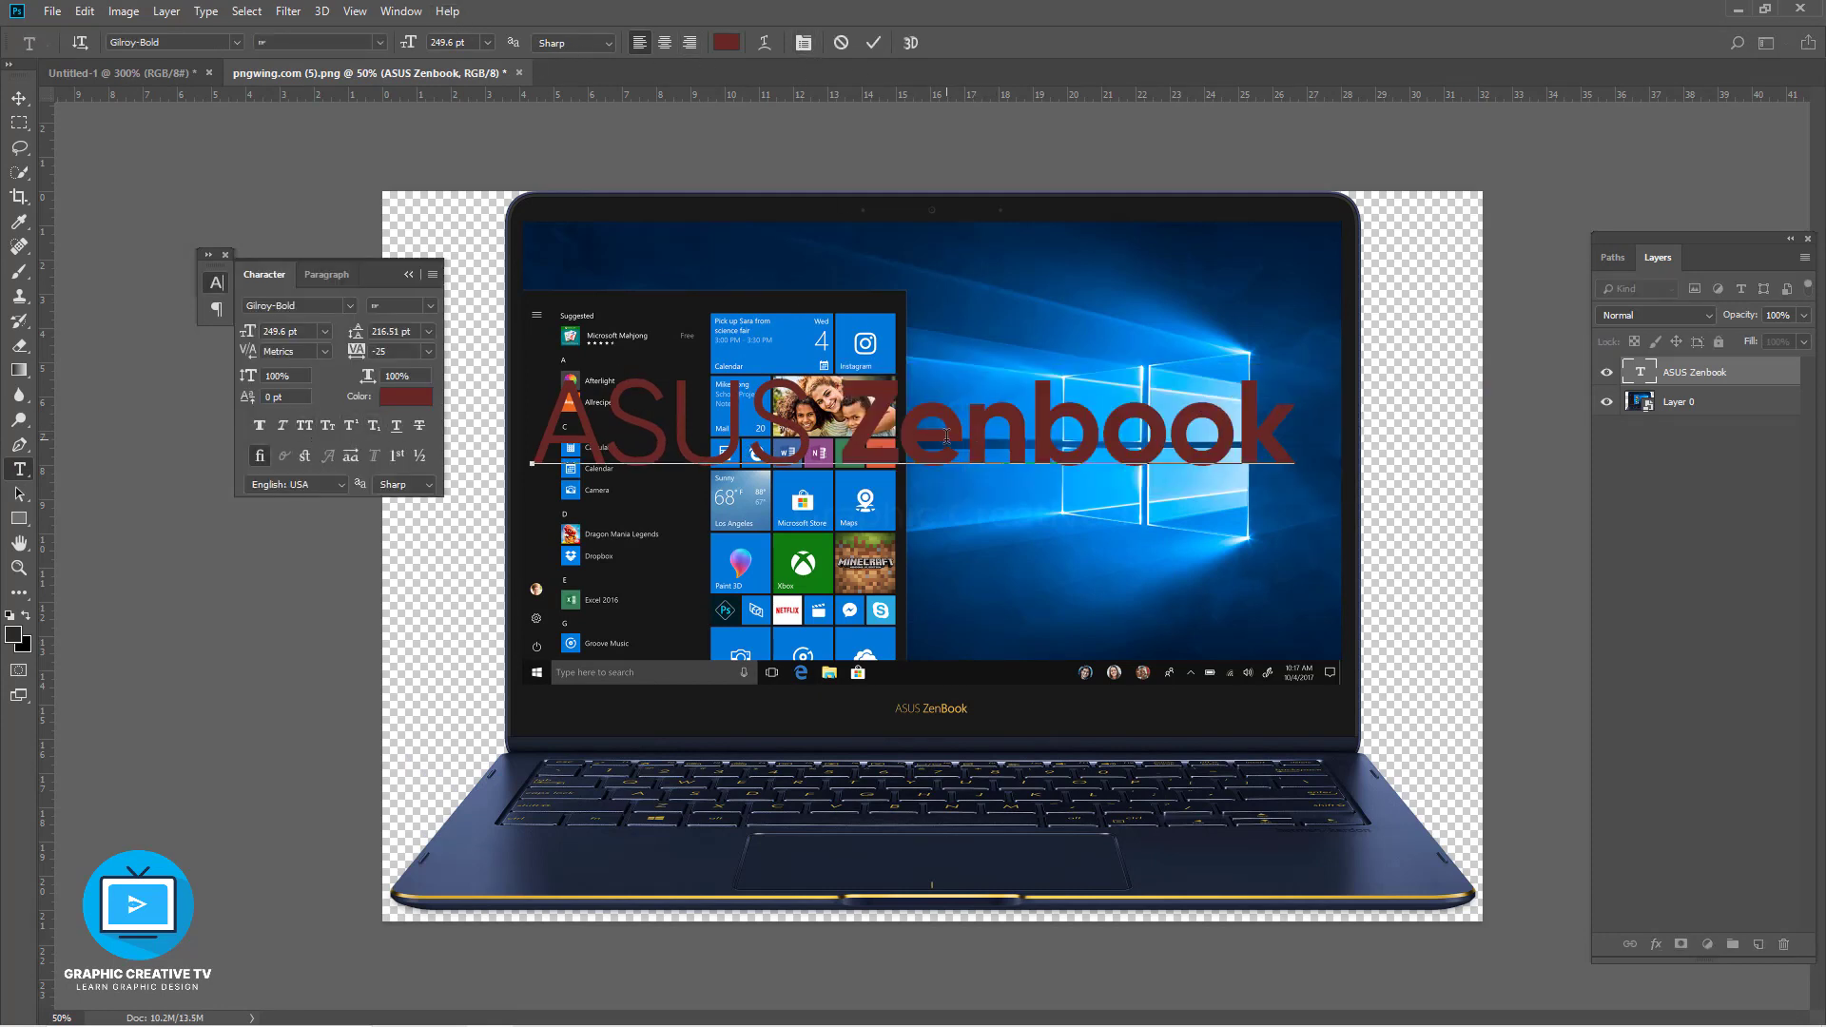
Change the font of the word Zenbook to Gilroy-Medium.
drag(837, 433, 1325, 432)
click(236, 42)
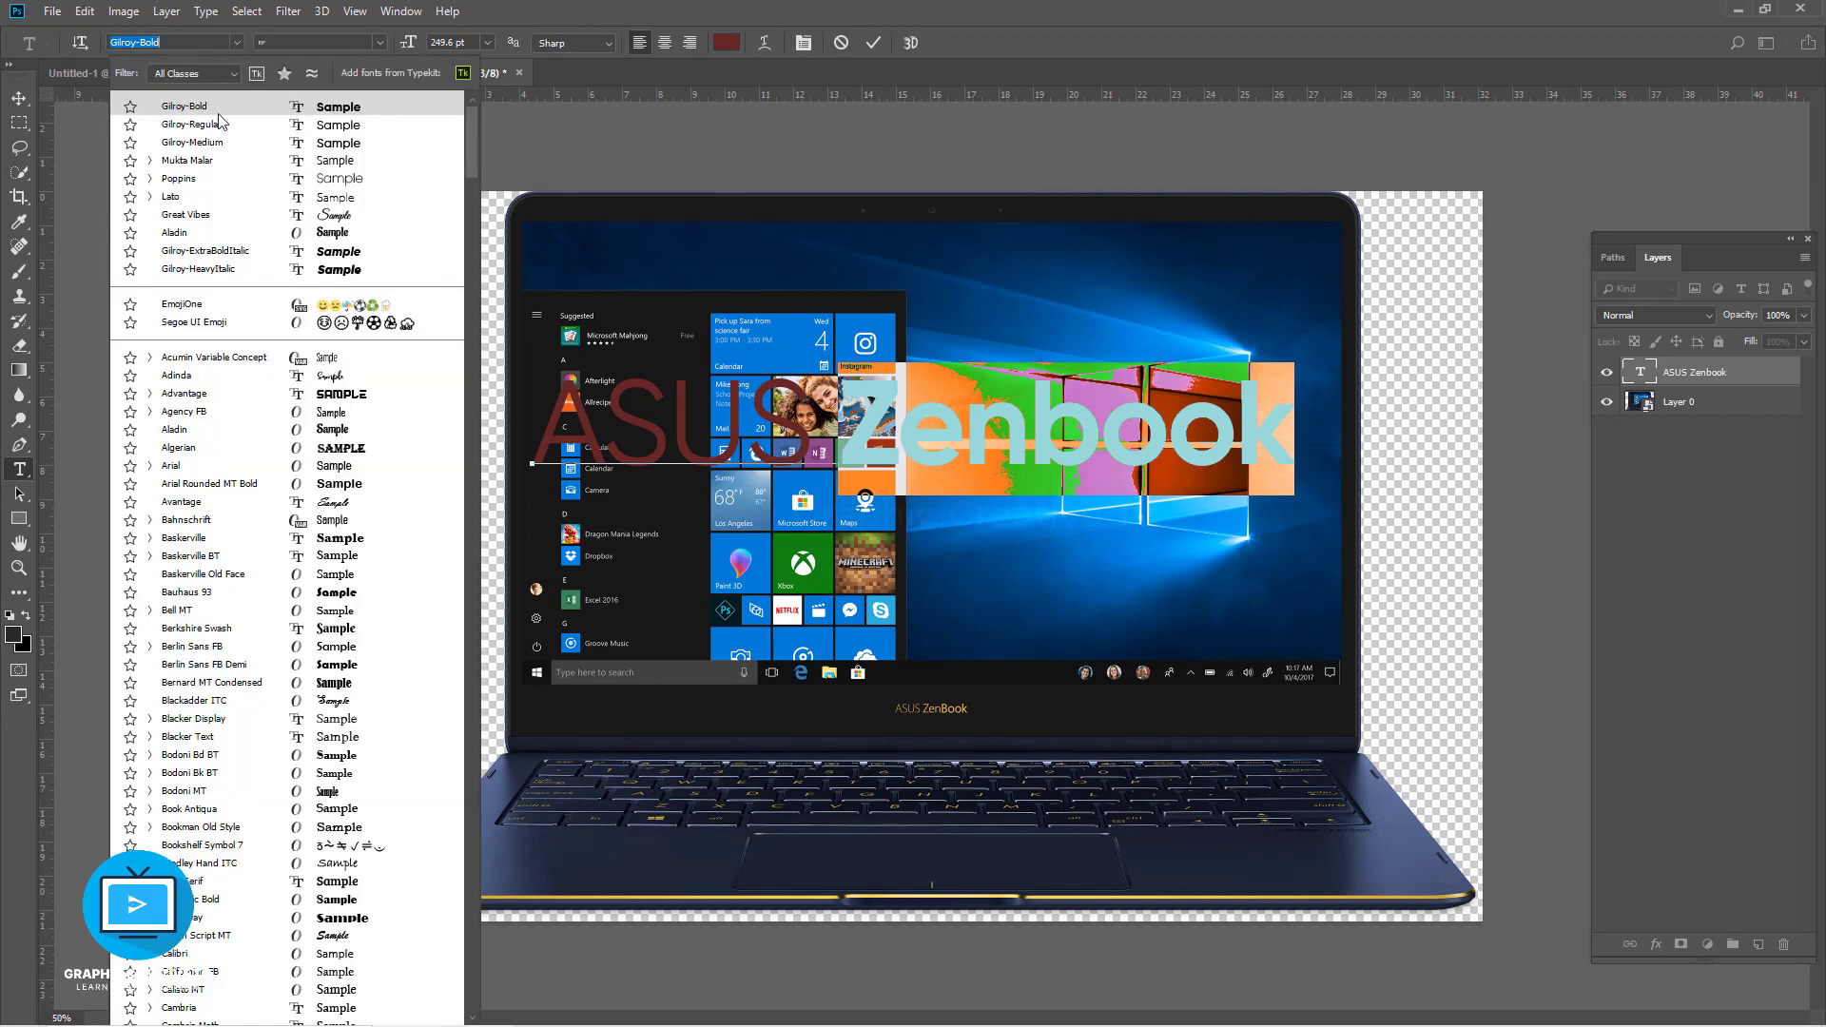
click(211, 141)
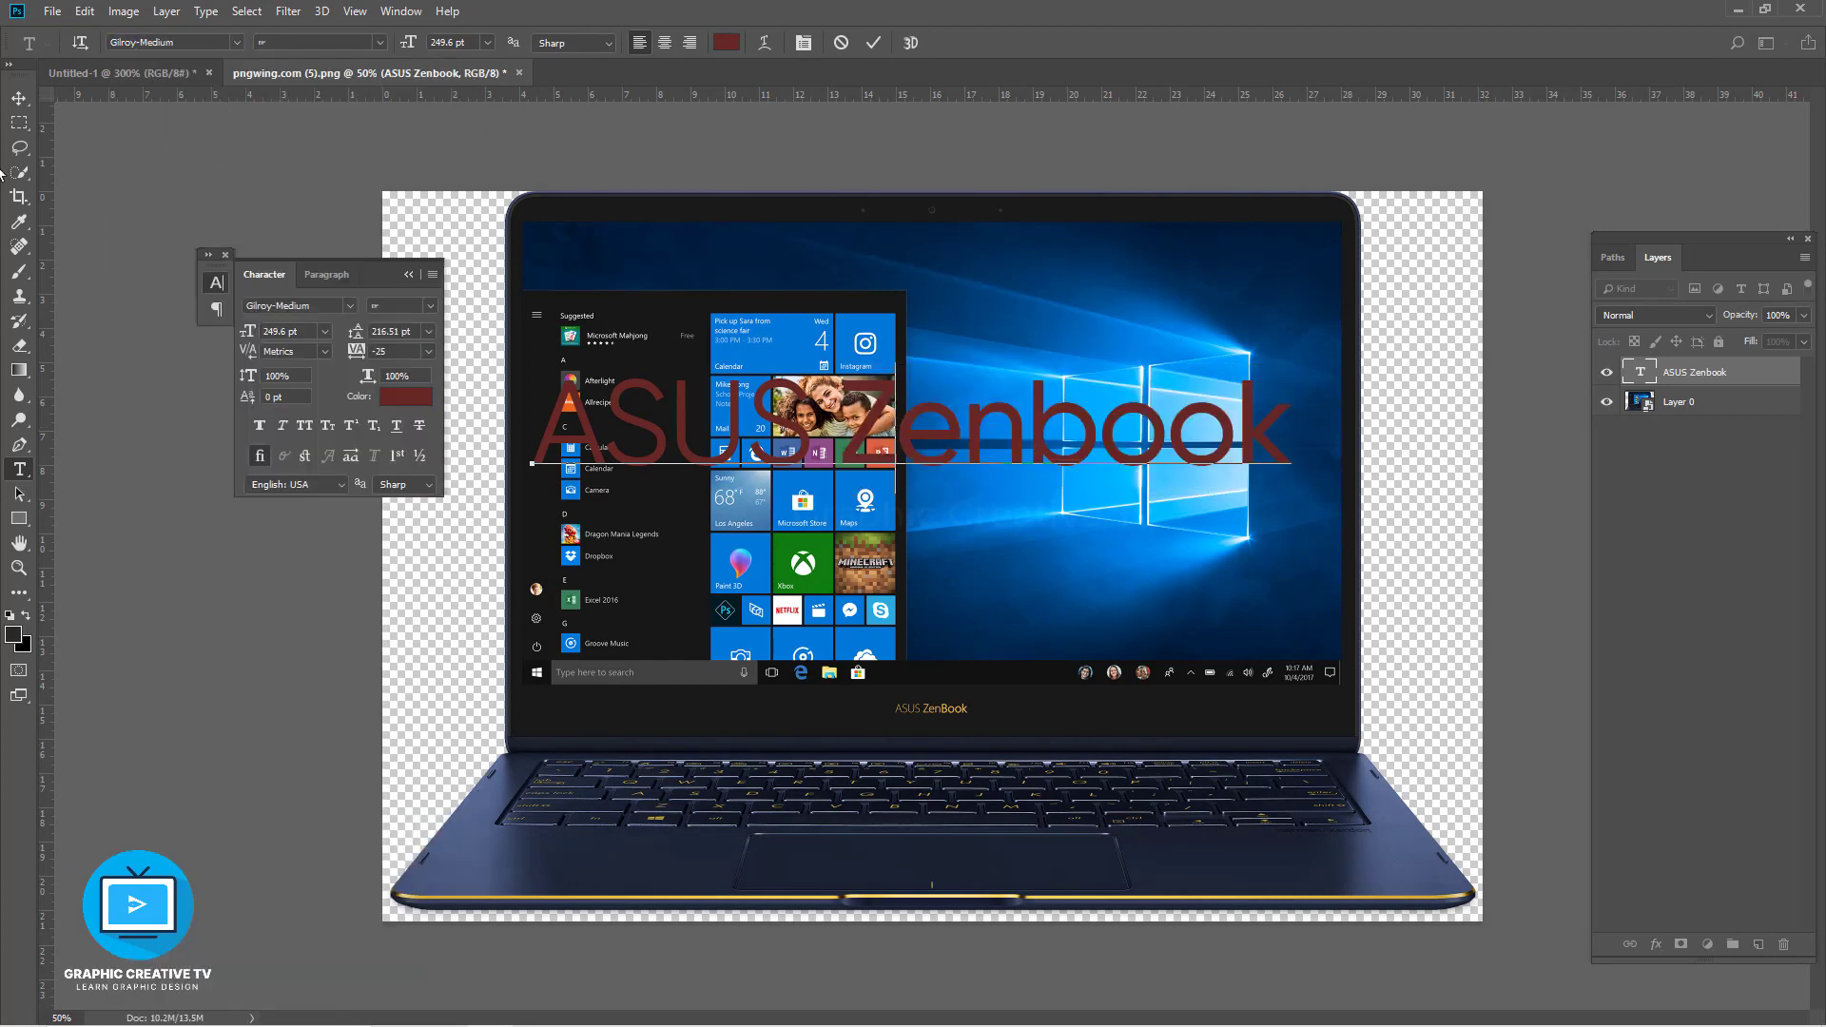
Transfer the ASUS Zenbook text layer into the Untitled-1 banner document.
click(19, 98)
drag(906, 449, 1035, 459)
key(ctrl+minus)
key(ctrl+minus)
key(ctrl+minus)
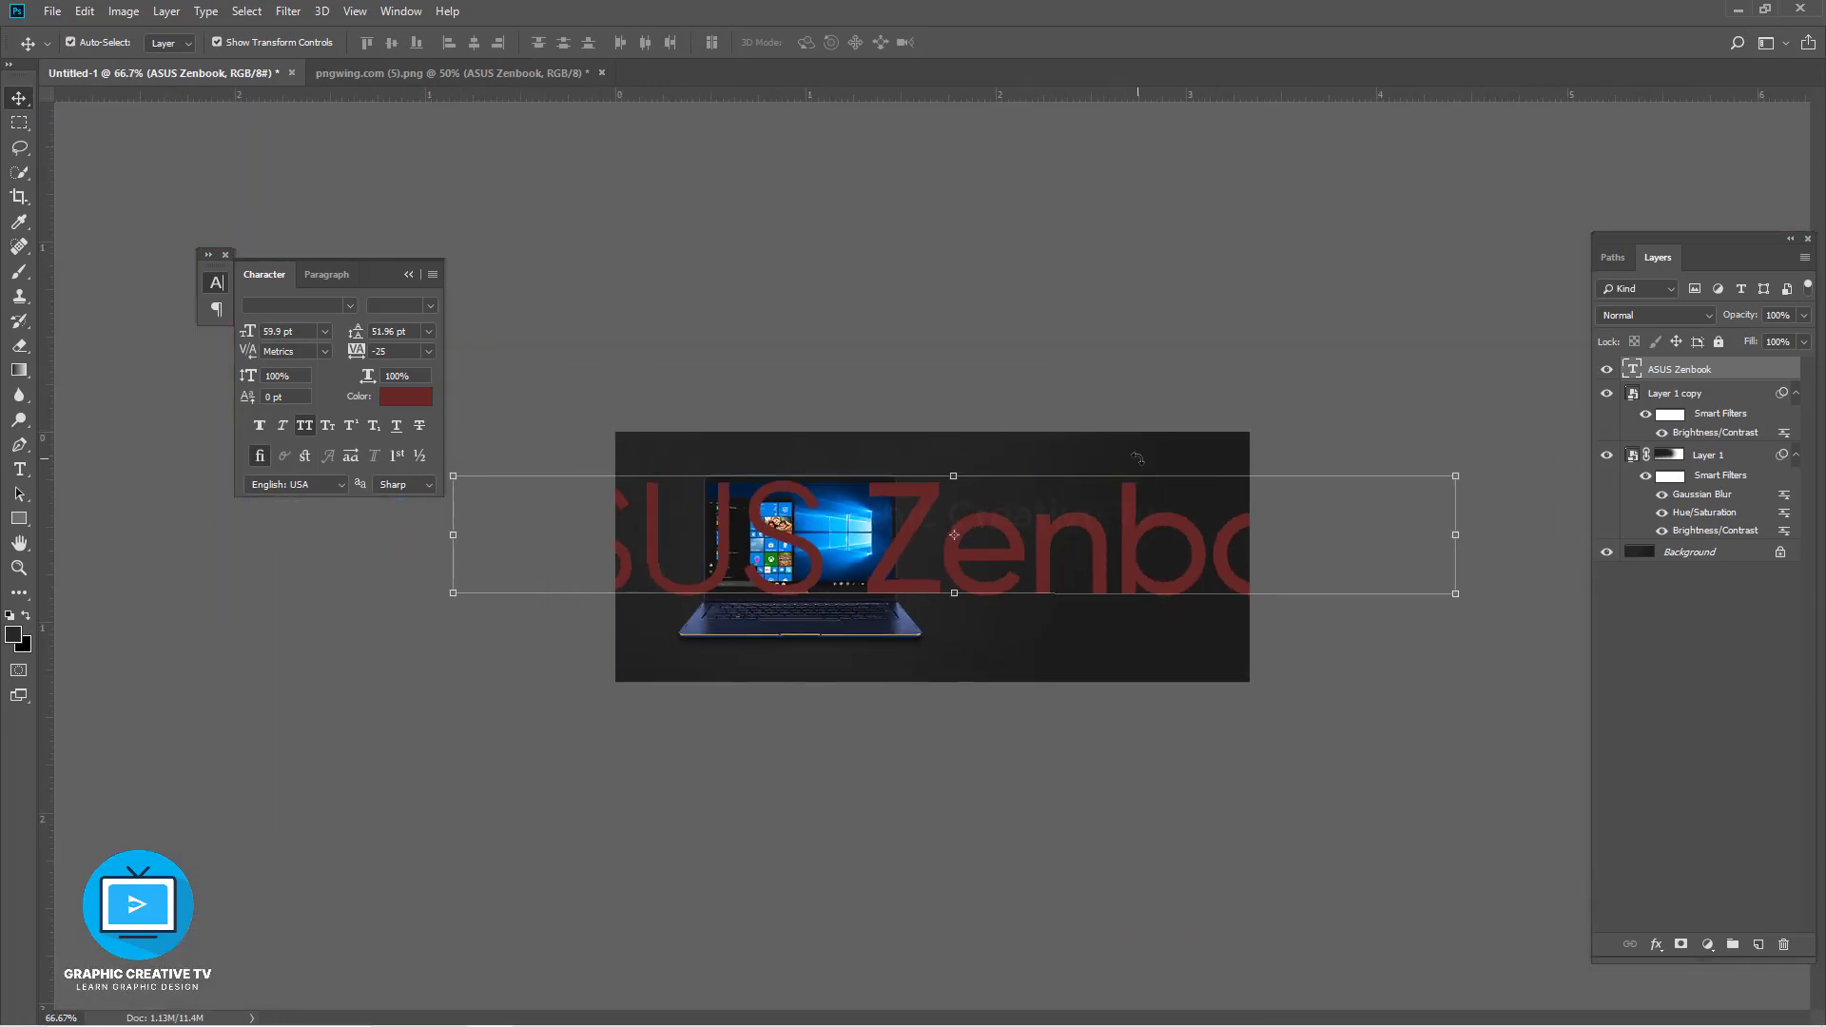
Scale the ASUS Zenbook text down to about 20% and place it in the empty area beside the laptop.
key(ctrl+t)
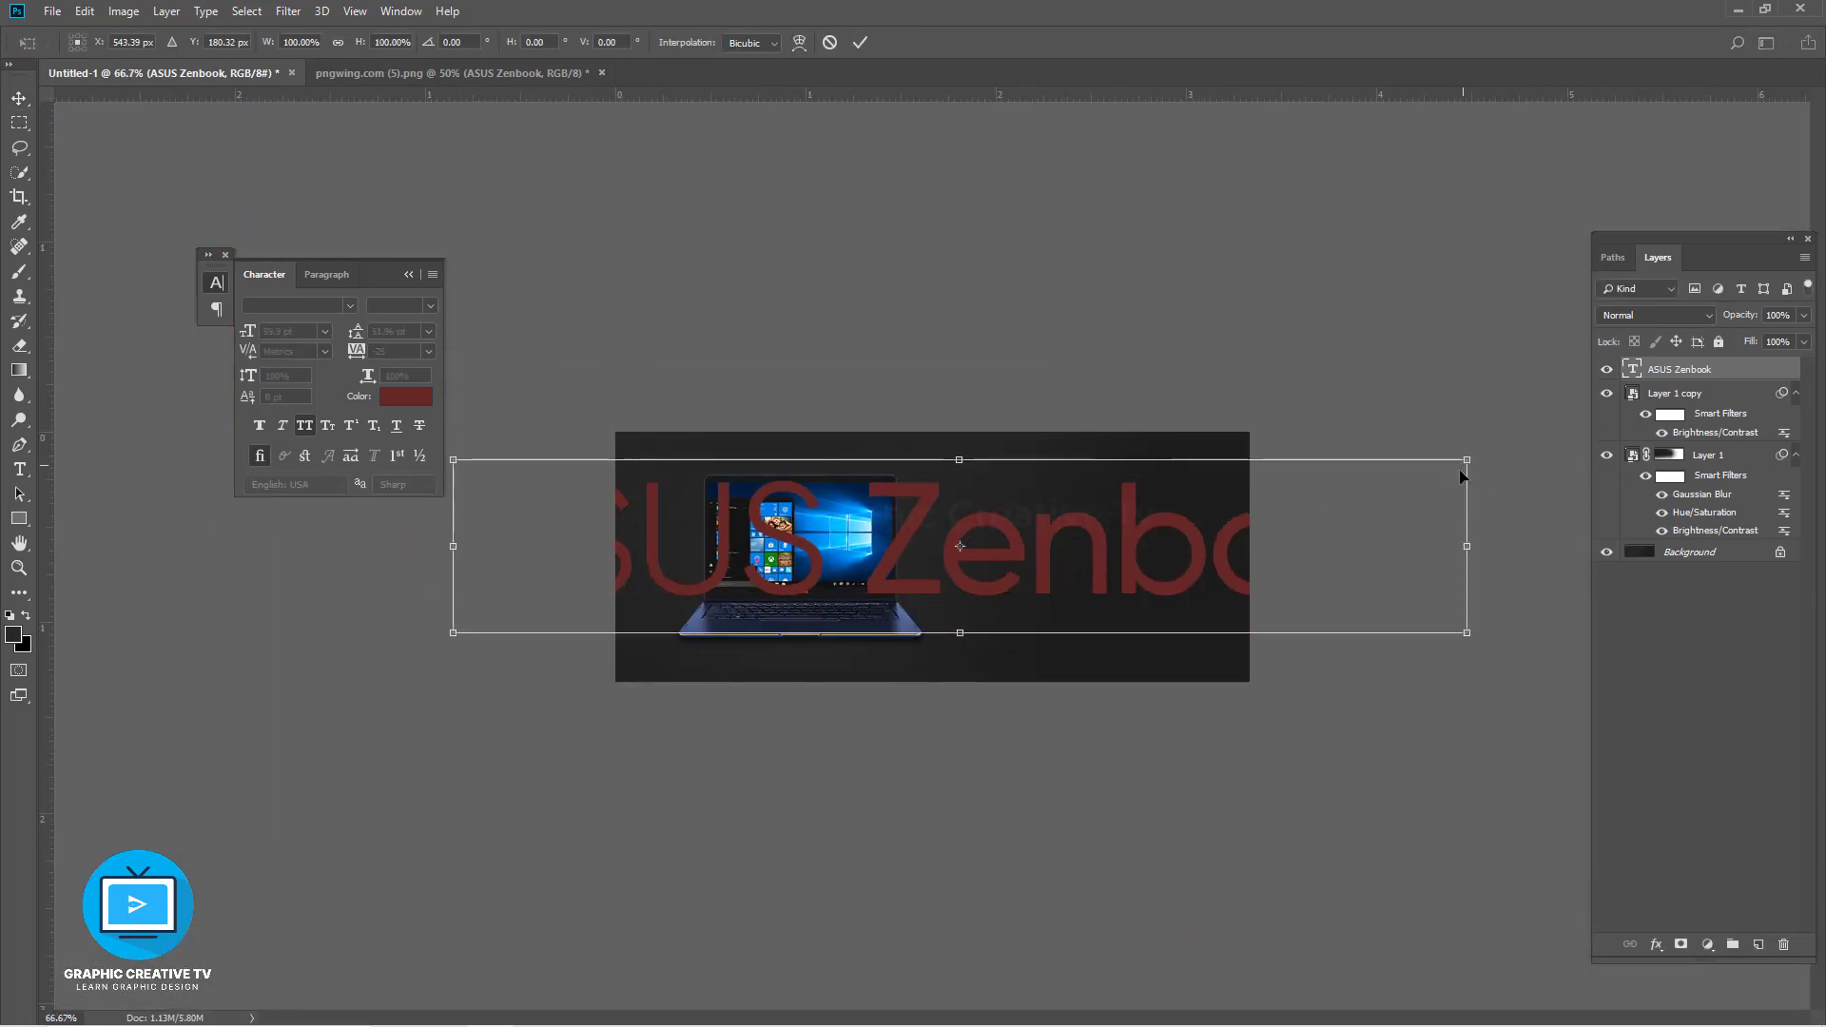
drag(1469, 457, 1142, 494)
key(ctrl+plus)
key(ctrl+plus)
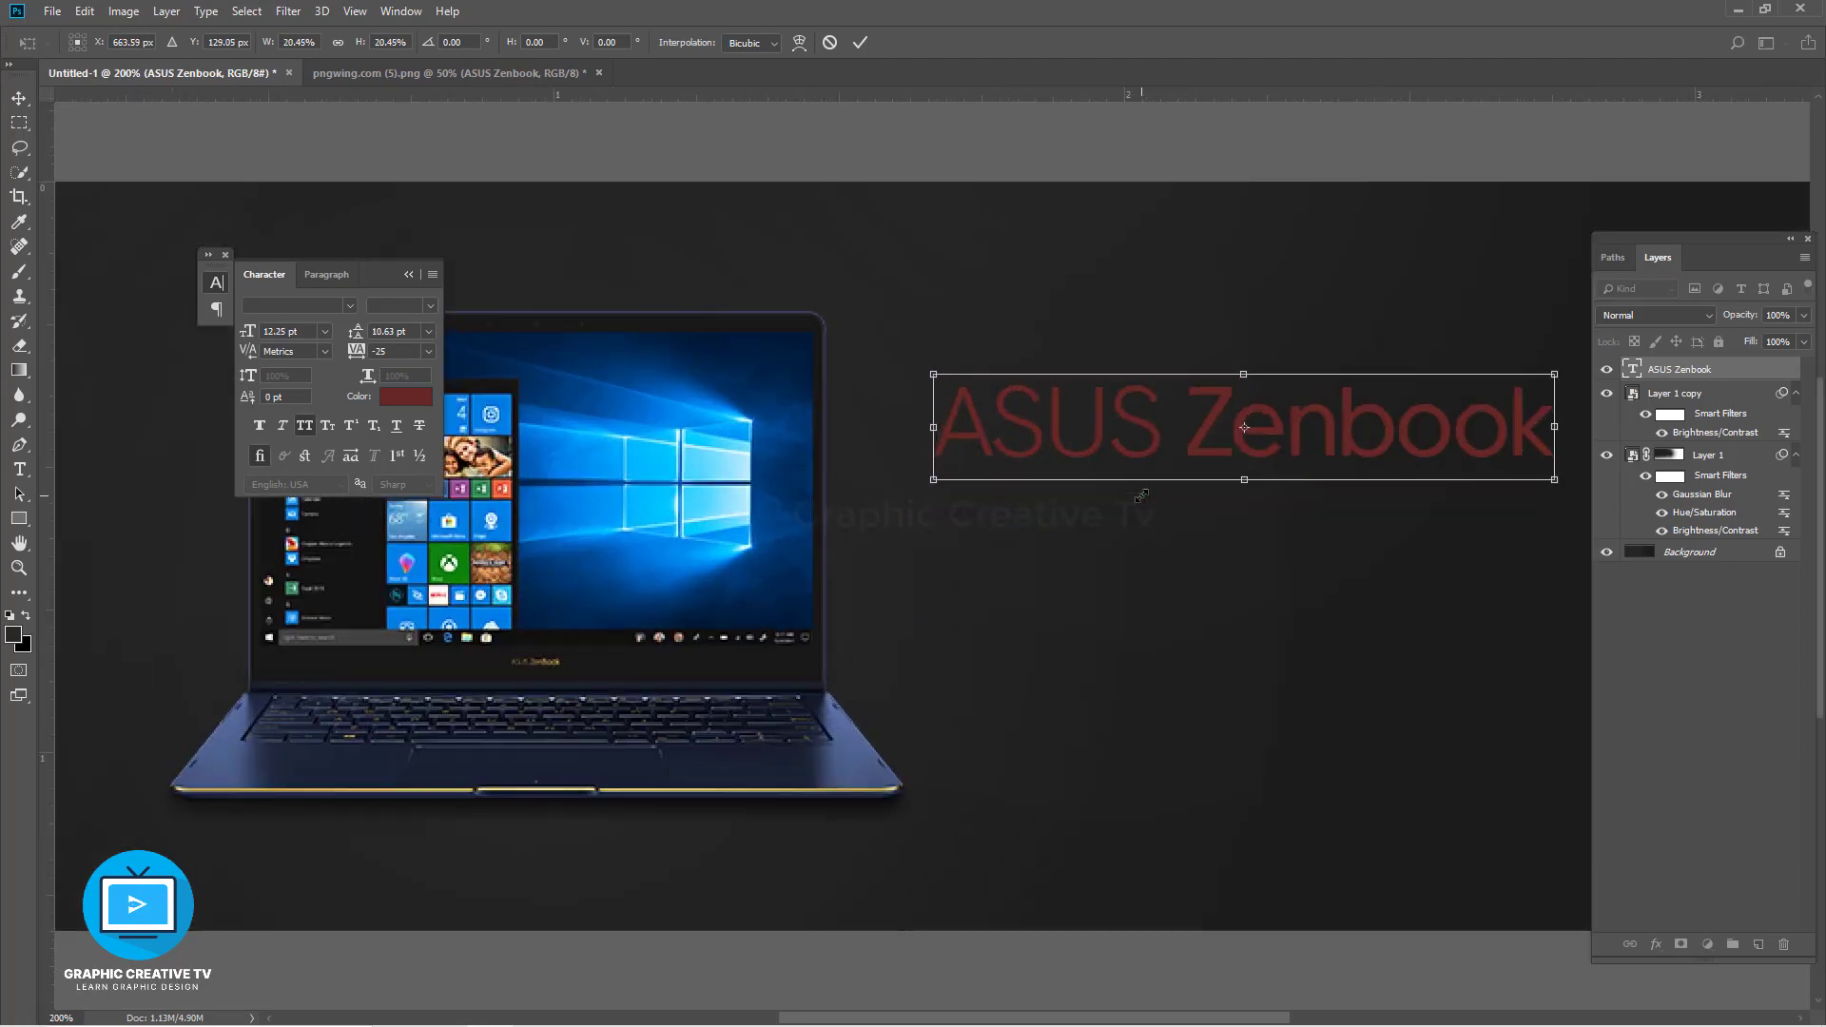
drag(1299, 438, 1432, 434)
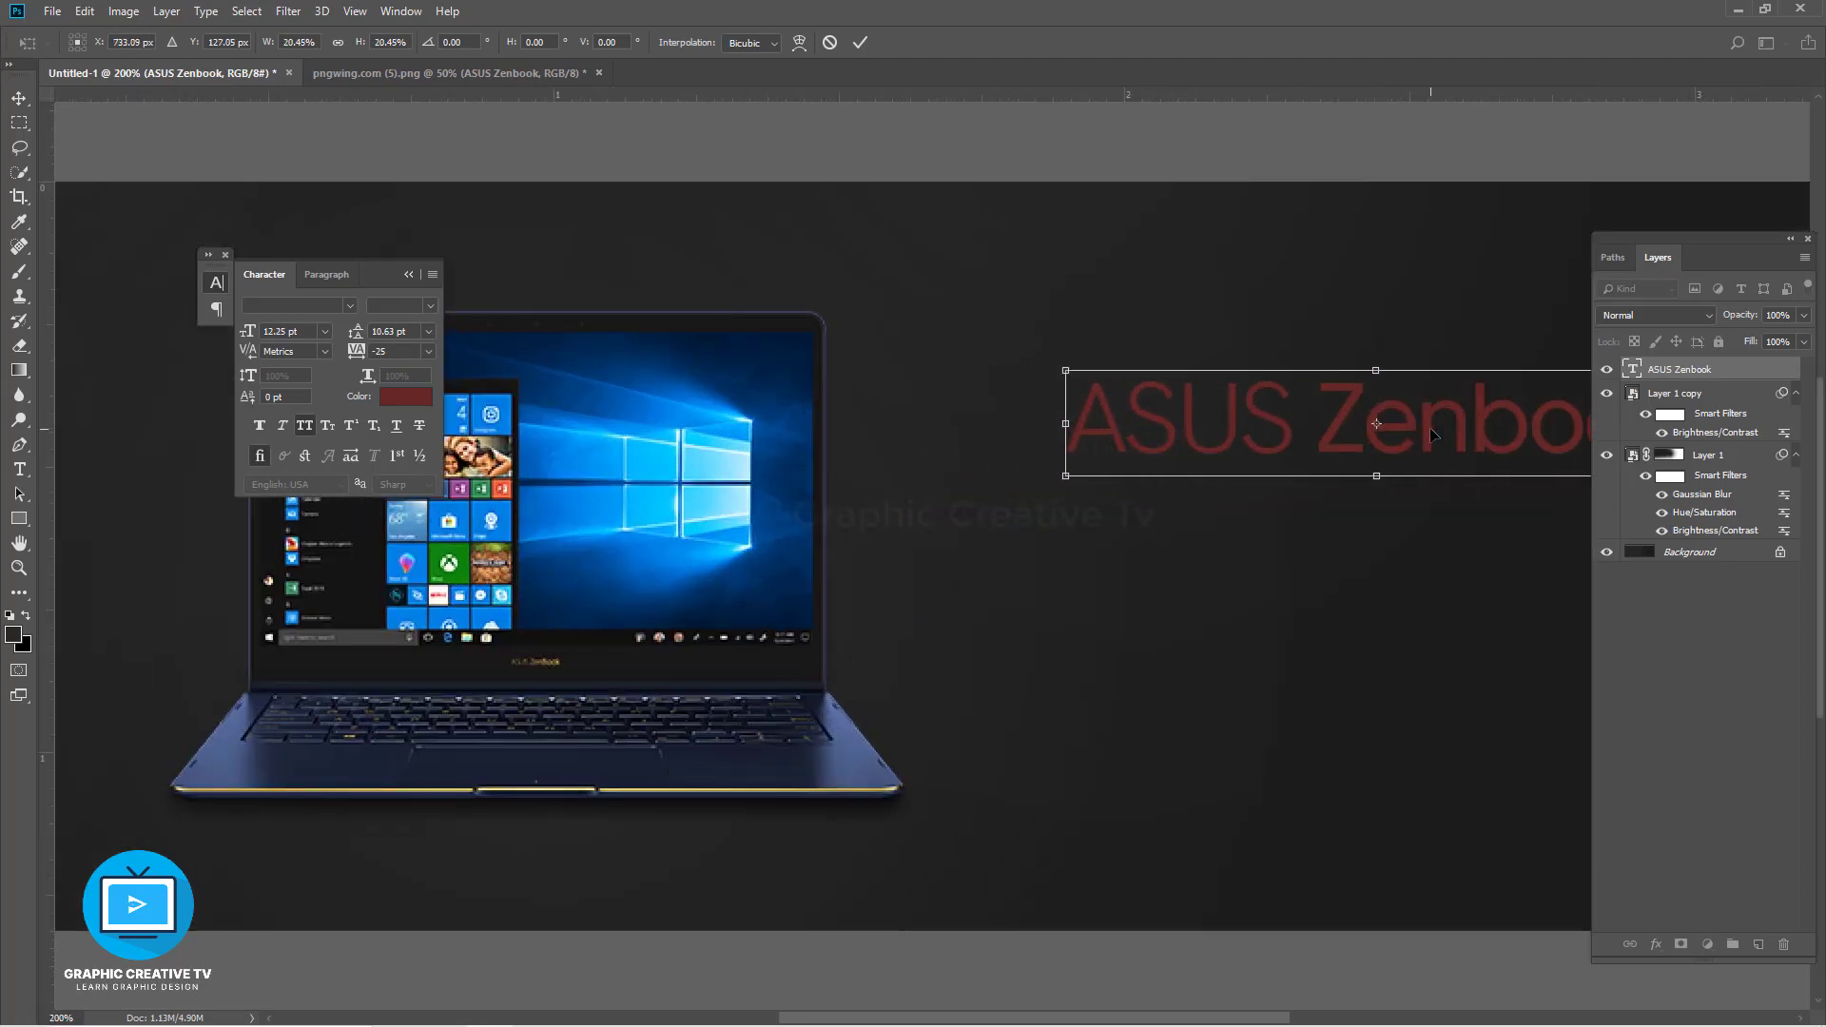
key(Return)
Change the ASUS Zenbook text colour to a light orange.
click(405, 396)
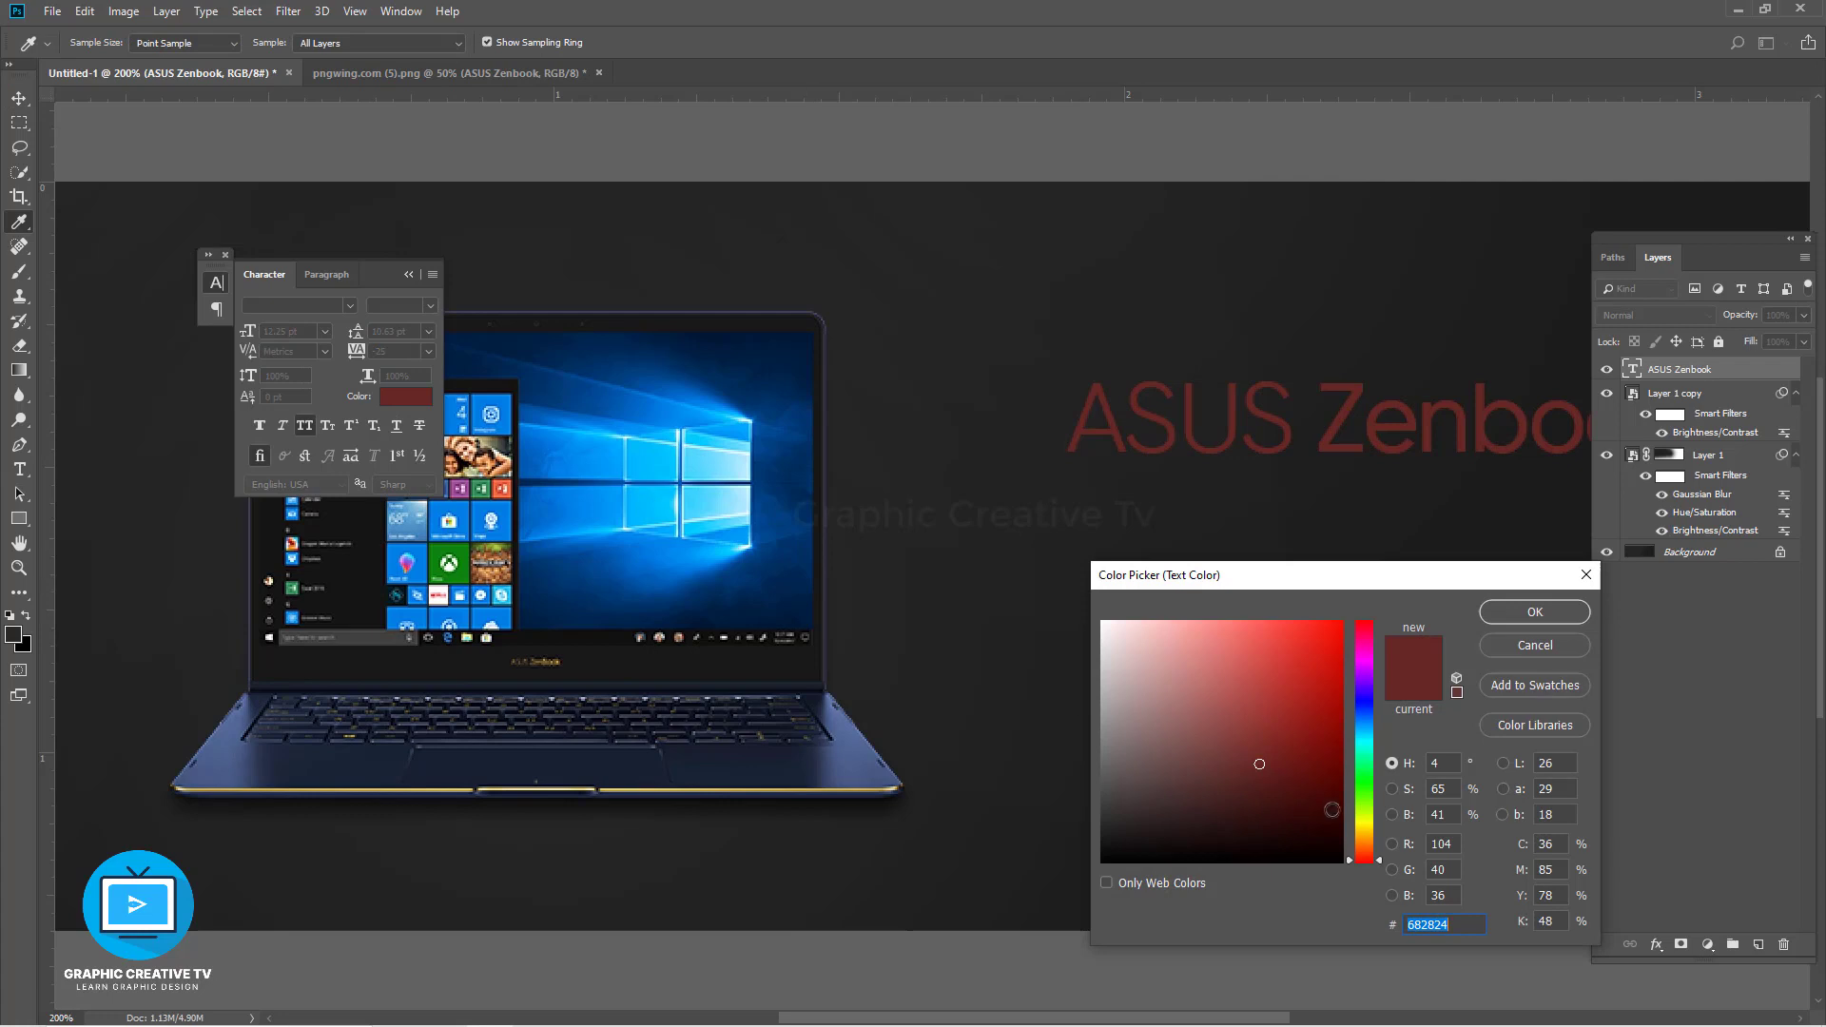
click(1364, 841)
drag(1279, 731, 1262, 629)
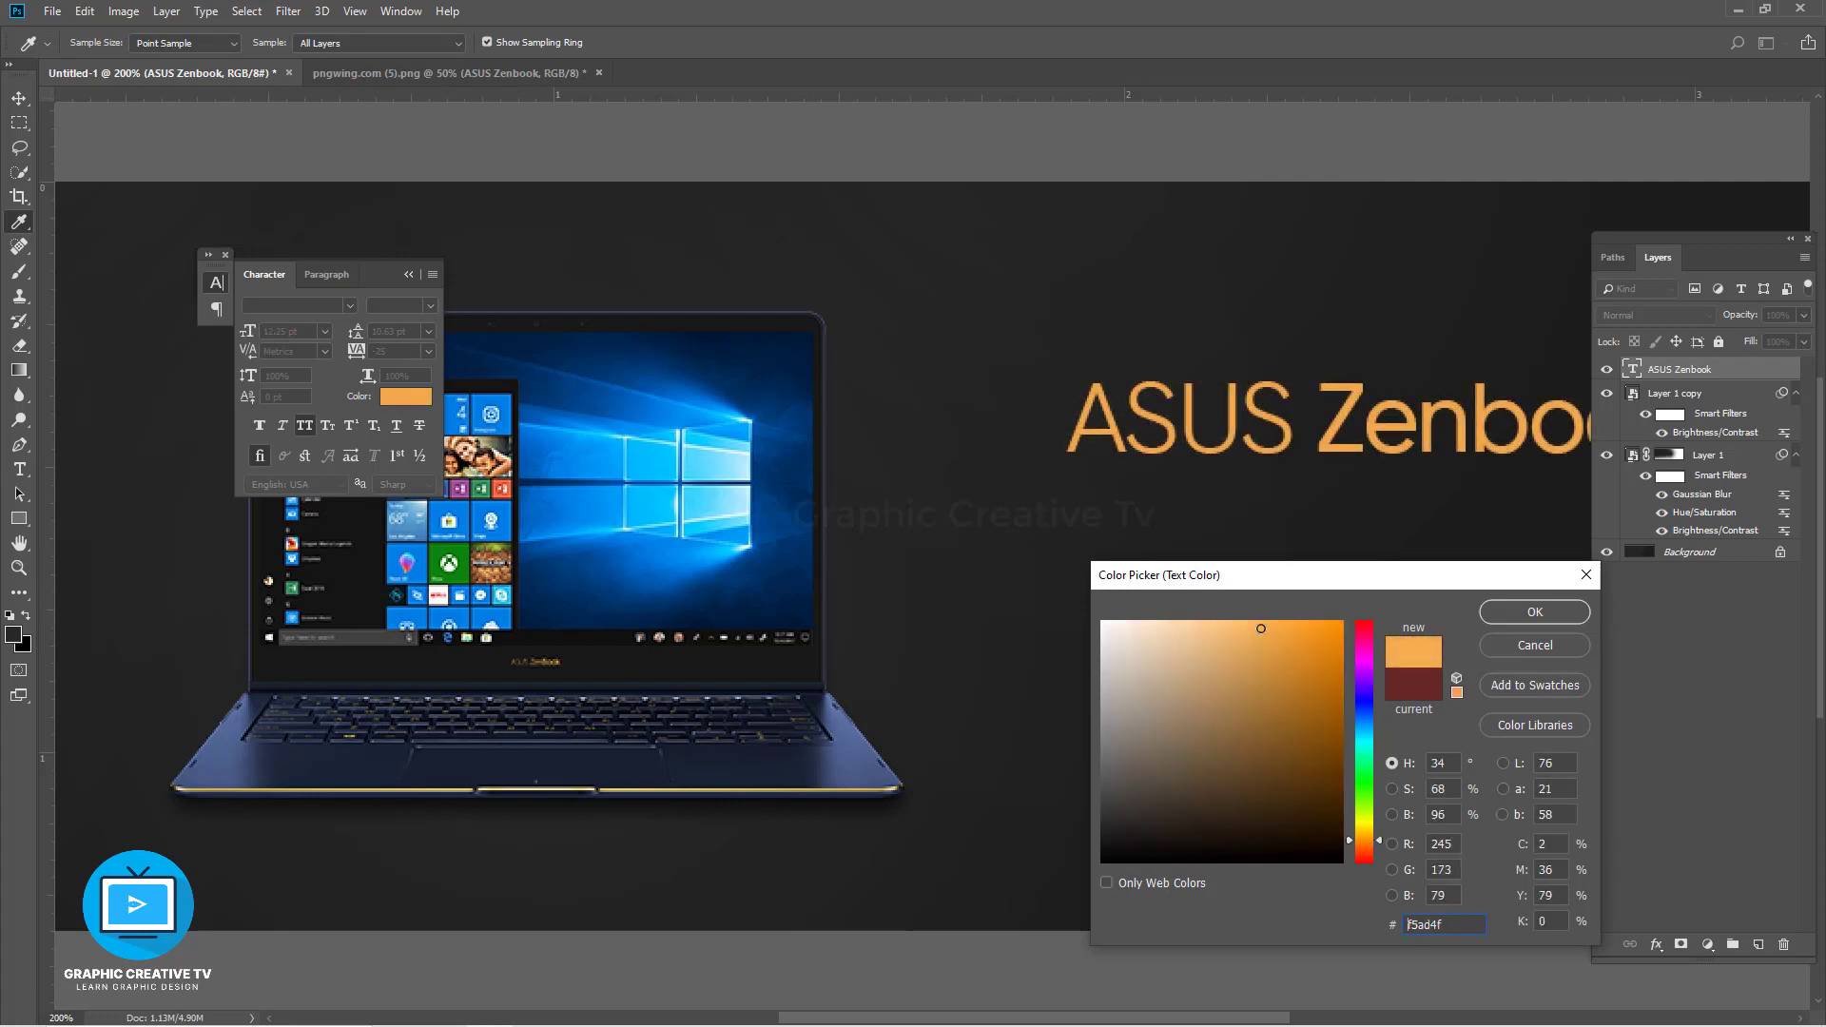
click(1512, 609)
click(1790, 239)
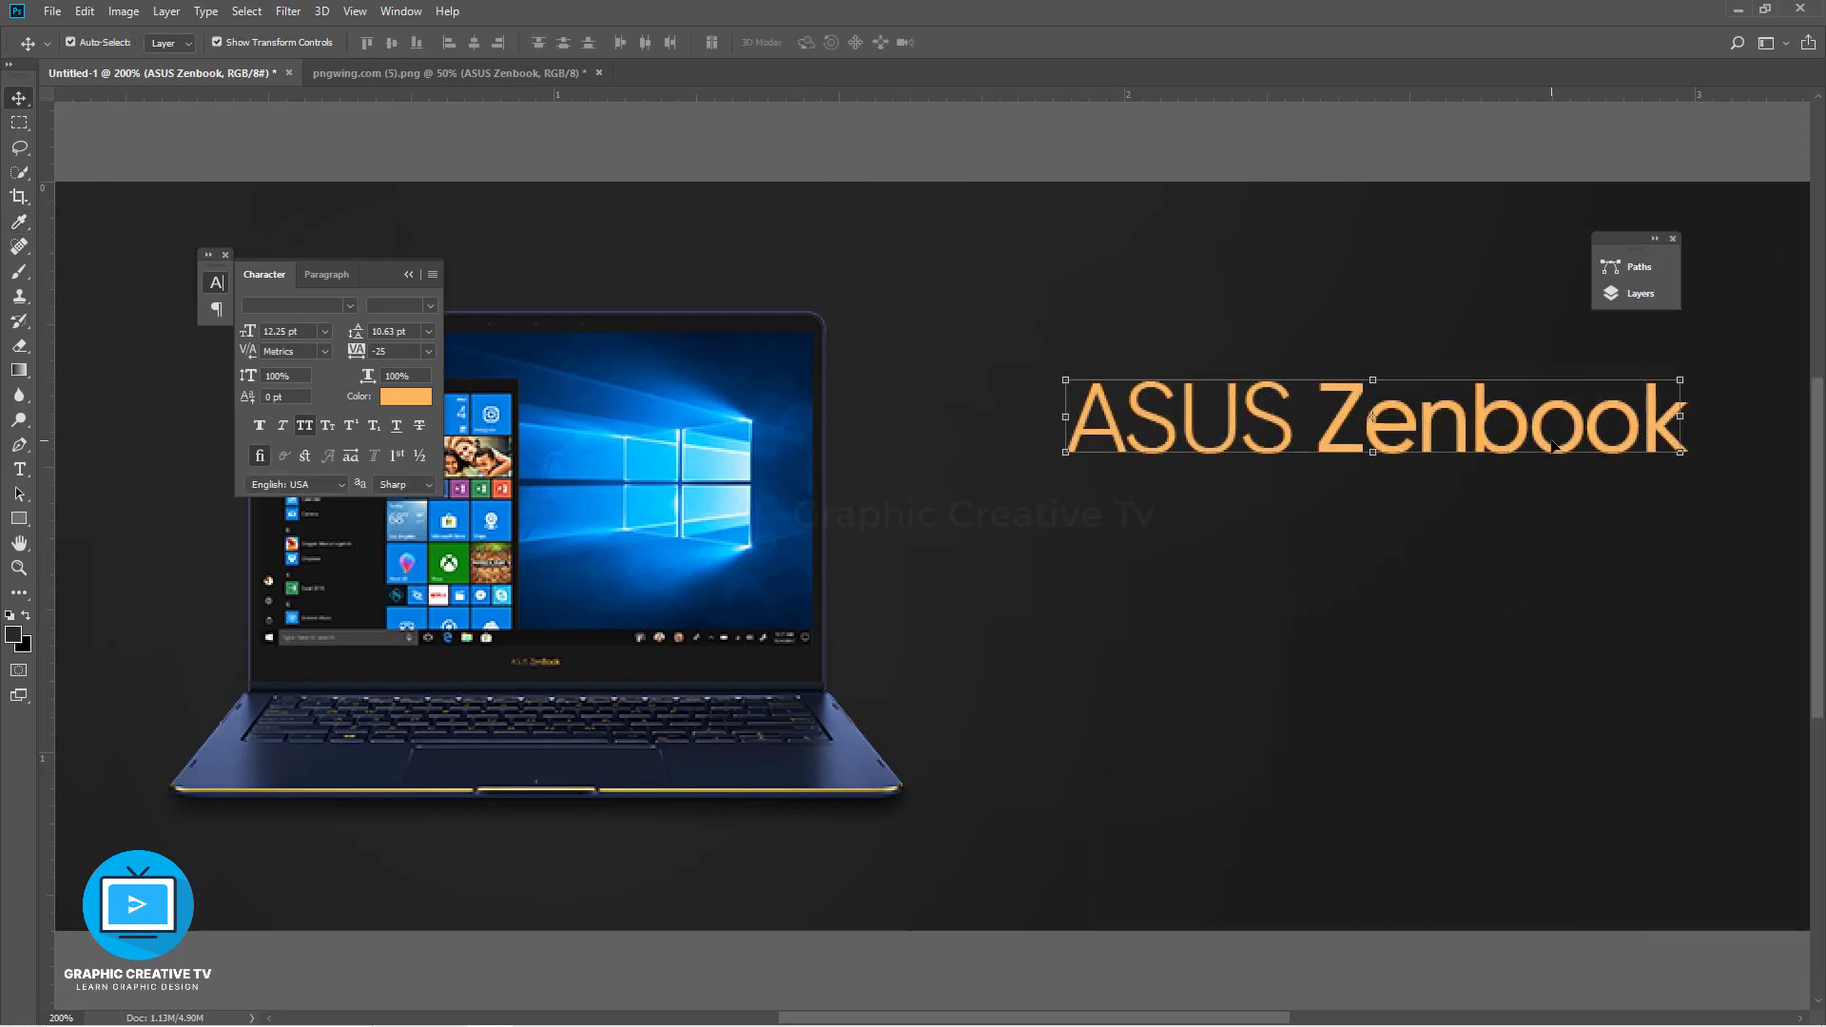
Shift the ASUS Zenbook title slightly away from the laptop and scale it down a little.
drag(1552, 441, 1579, 437)
key(ctrl+minus)
click(1568, 432)
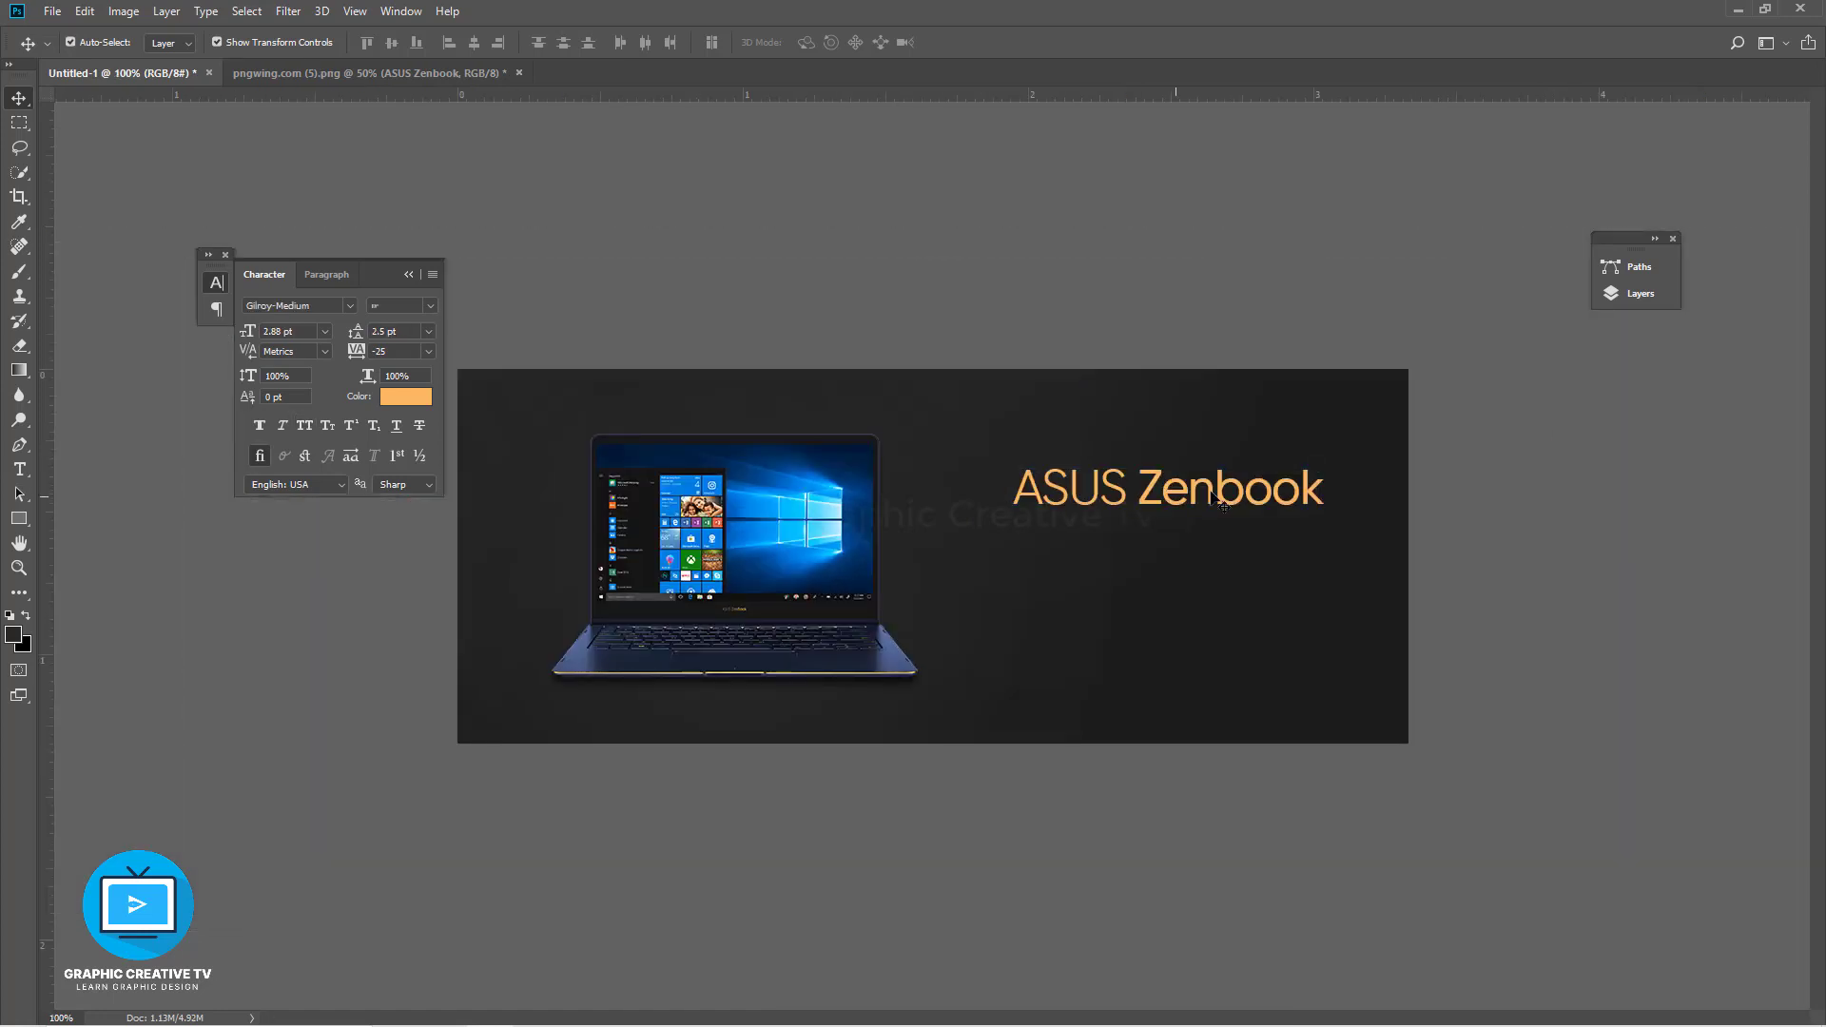
click(1226, 504)
key(ctrl+t)
drag(1327, 460, 1318, 465)
key(Return)
click(1411, 551)
click(741, 525)
click(968, 601)
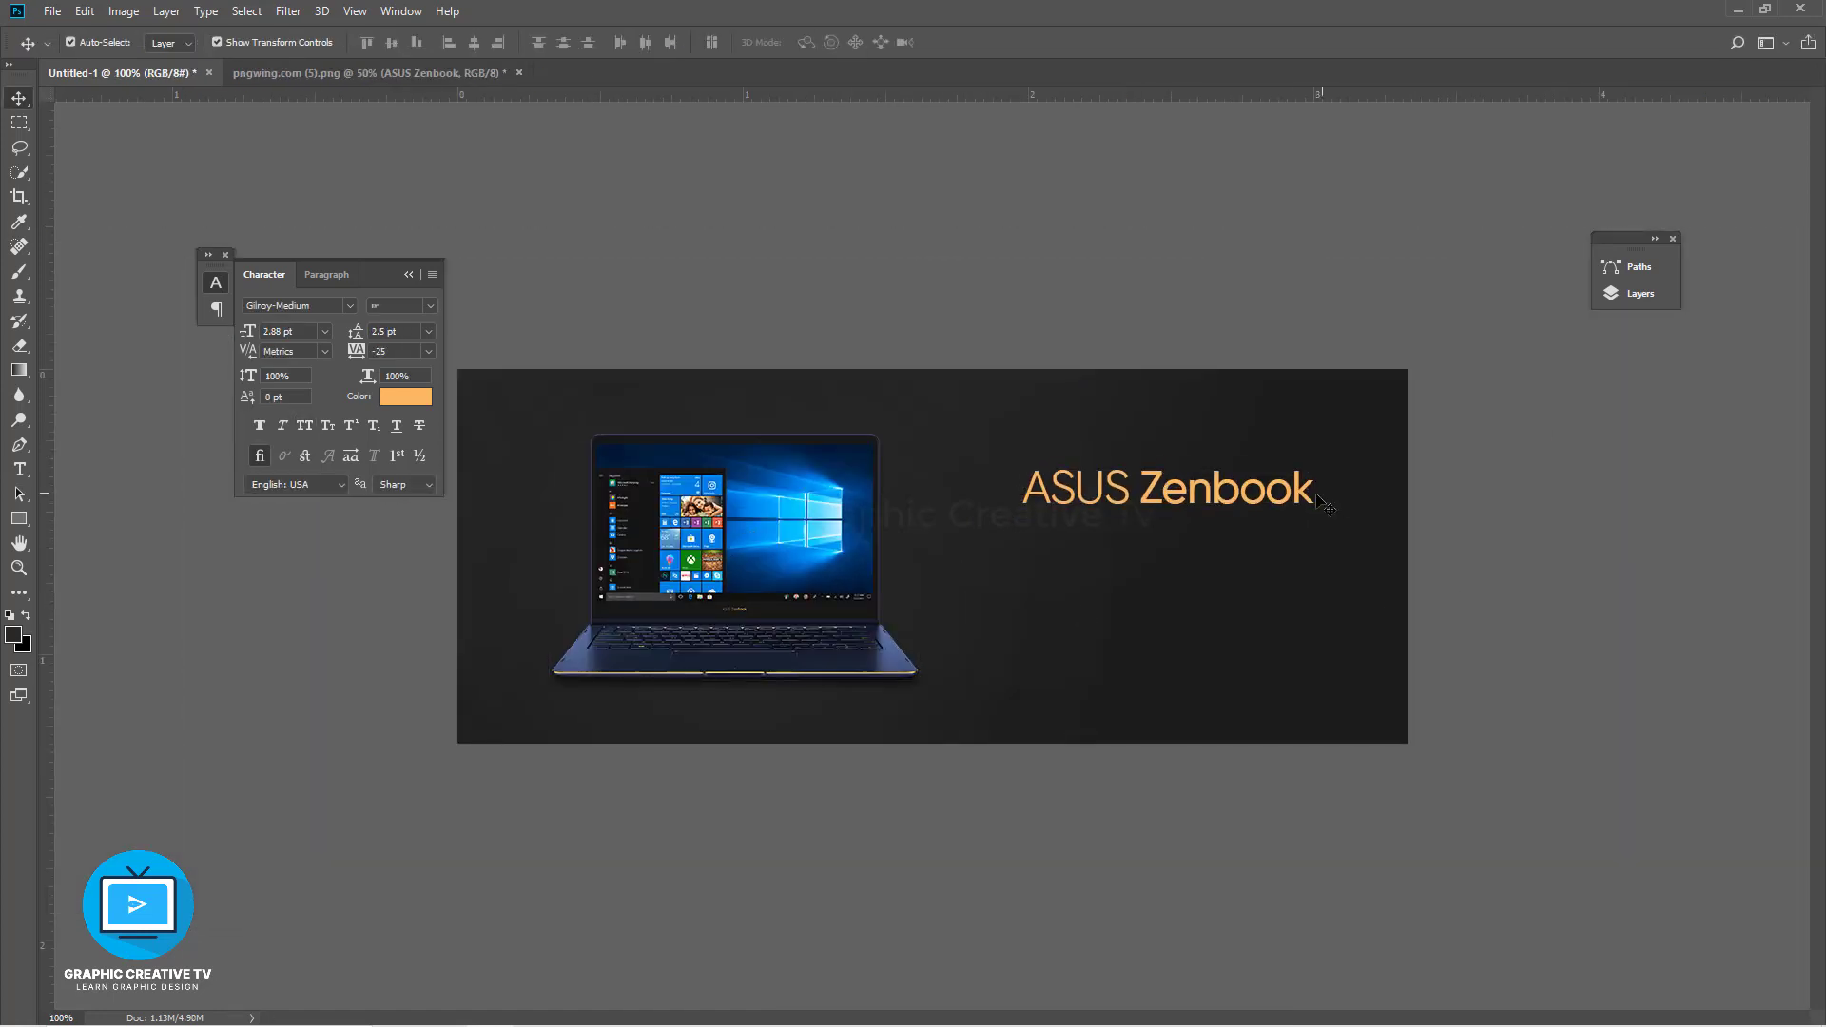
Paint a masked soft dark area over the laptop on a new layer with a 400 px brush, and place the layer directly above the Background.
click(1636, 293)
drag(1473, 249, 1581, 237)
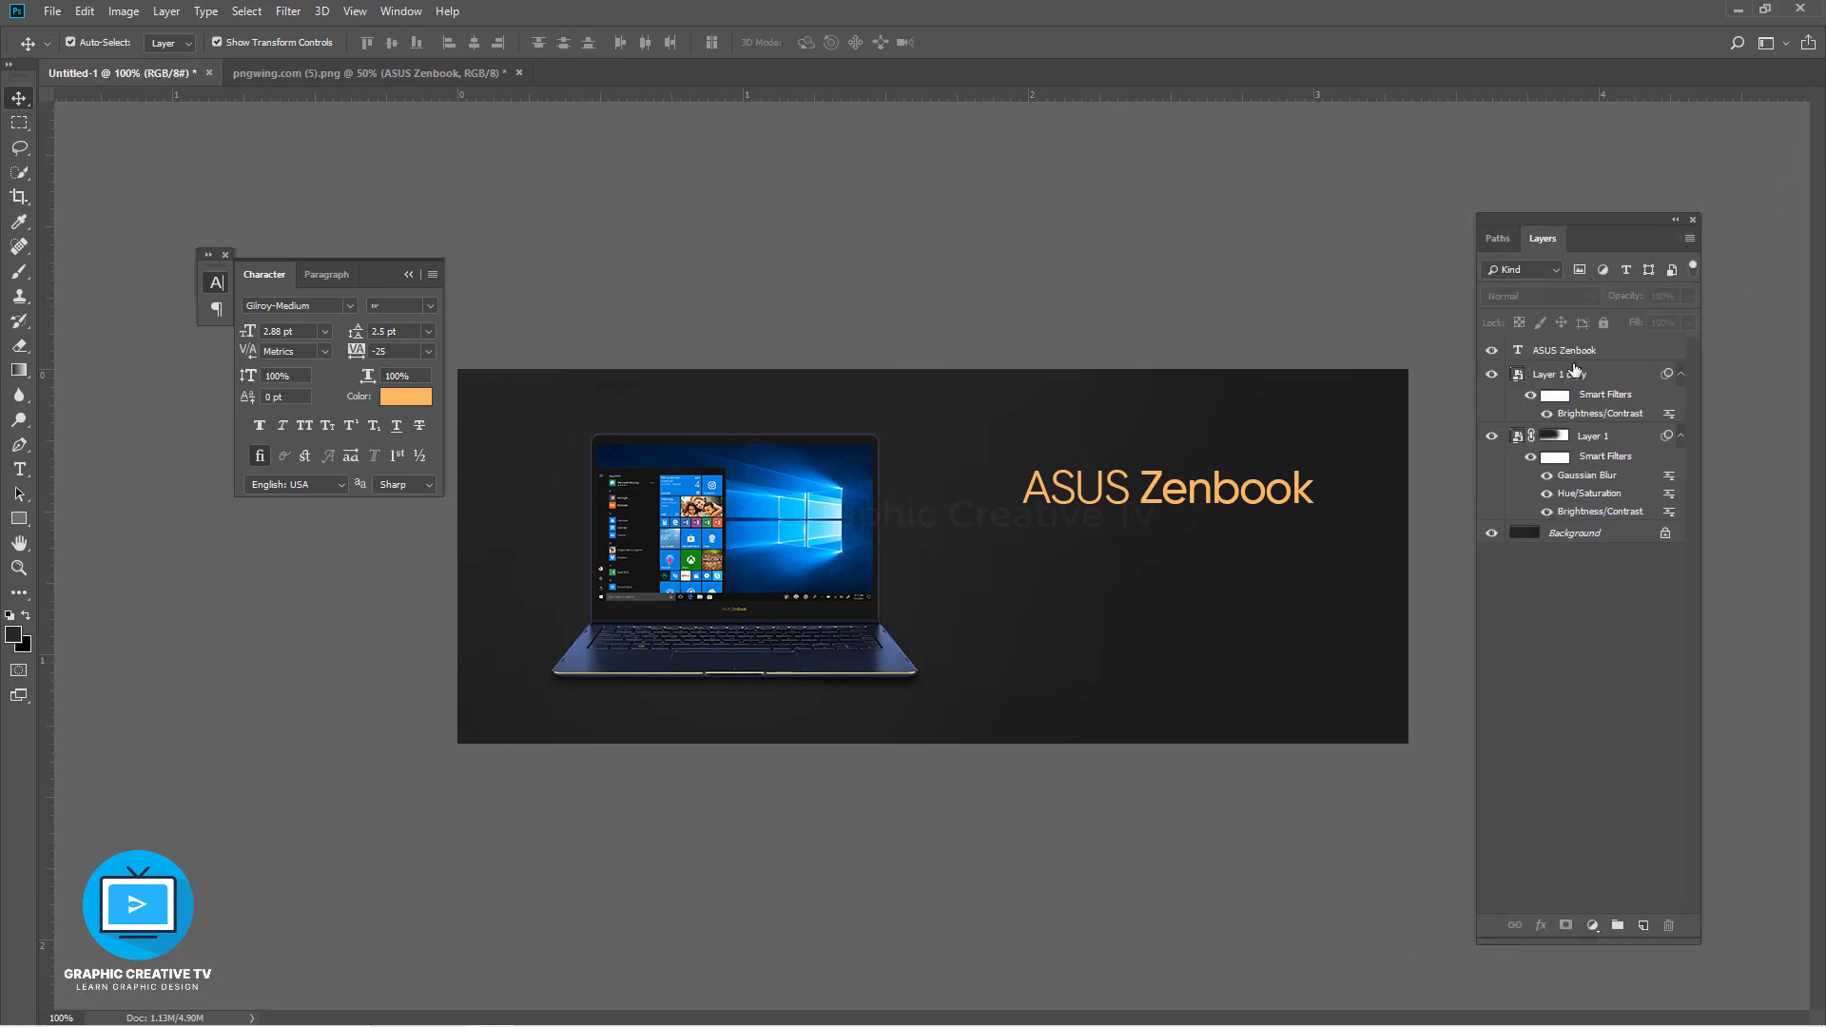
click(1571, 376)
key(ctrl+shift+alt+n)
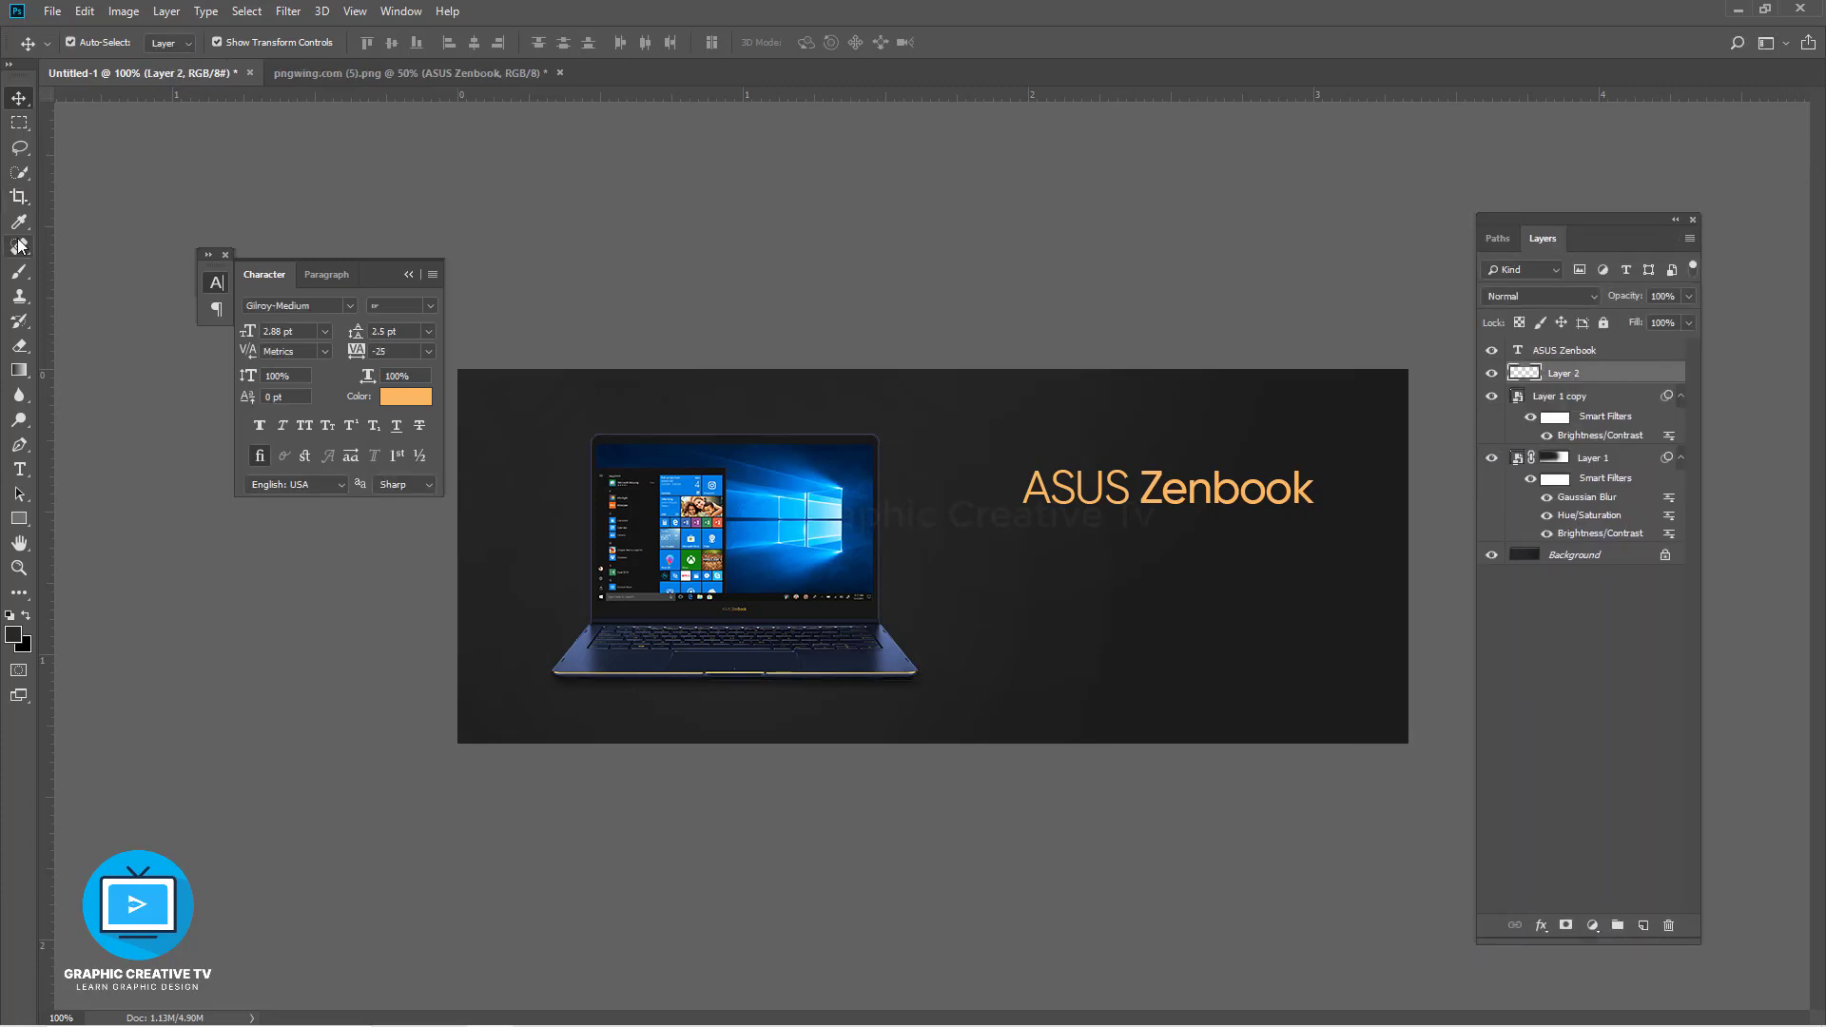
click(19, 271)
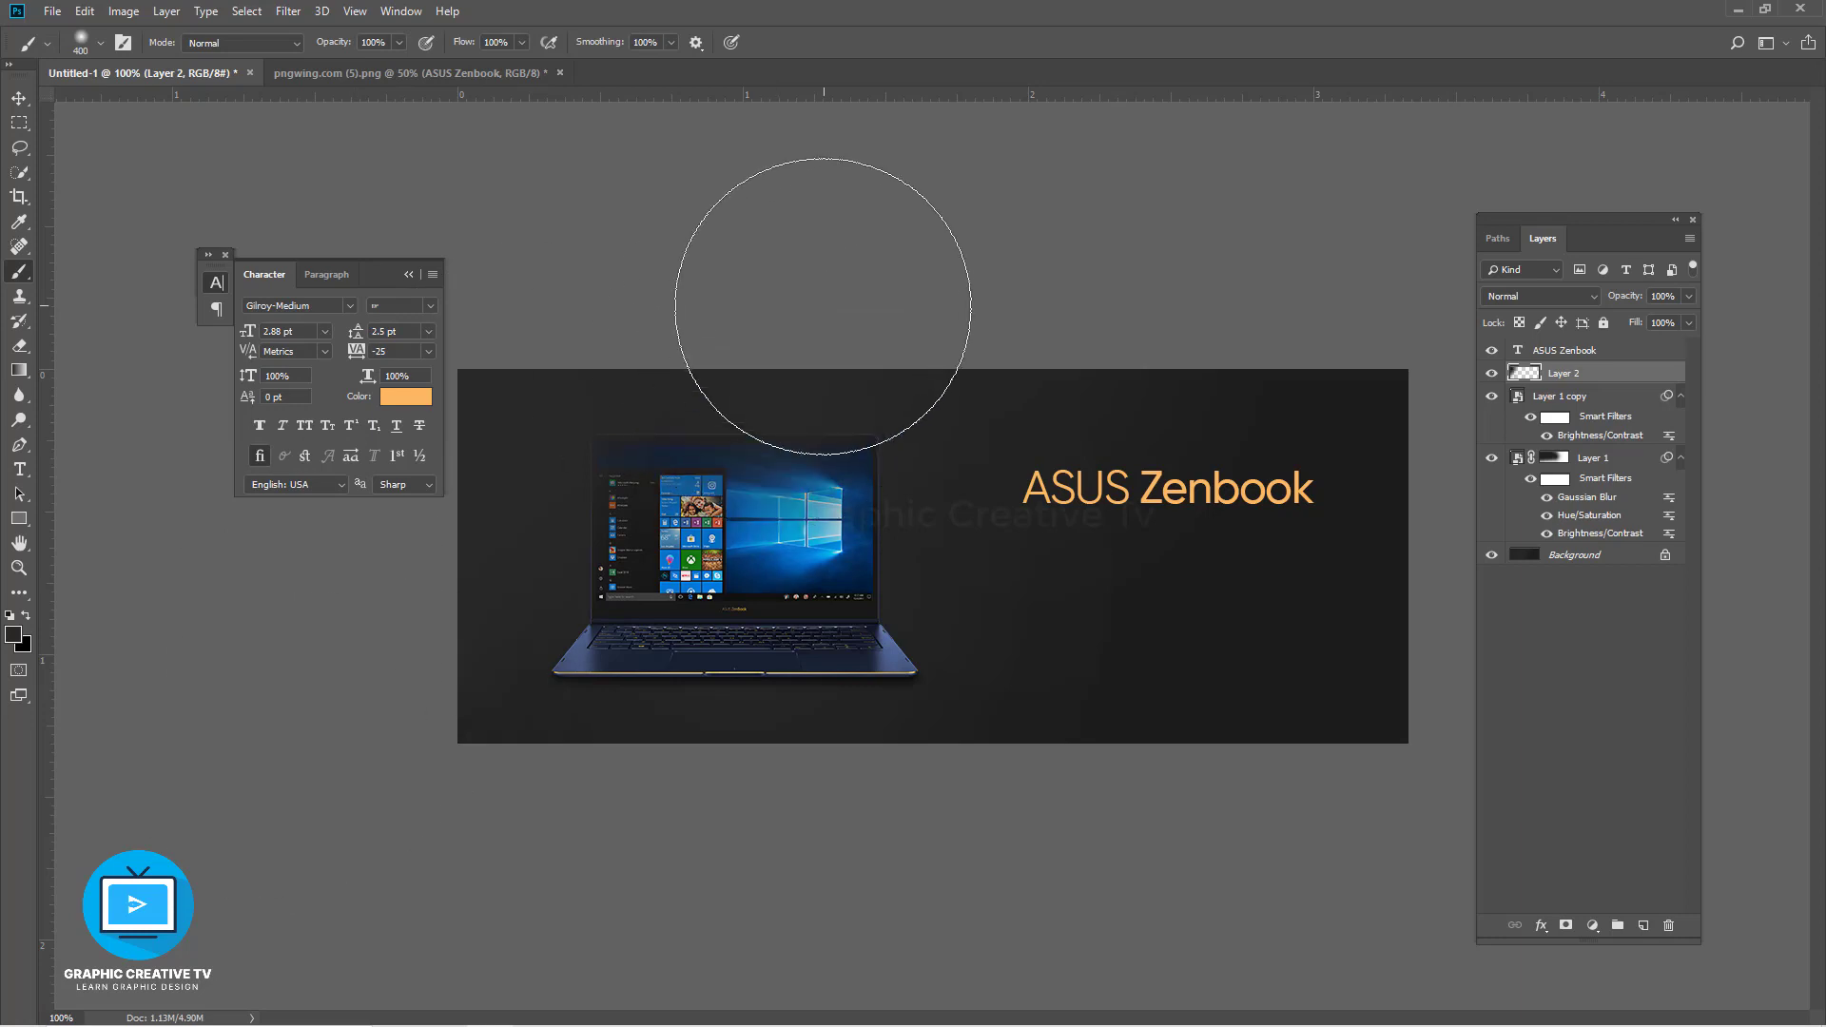
mouse_move(818, 410)
mouse_down()
mouse_move(822, 743)
mouse_move(877, 466)
mouse_move(1243, 266)
mouse_up()
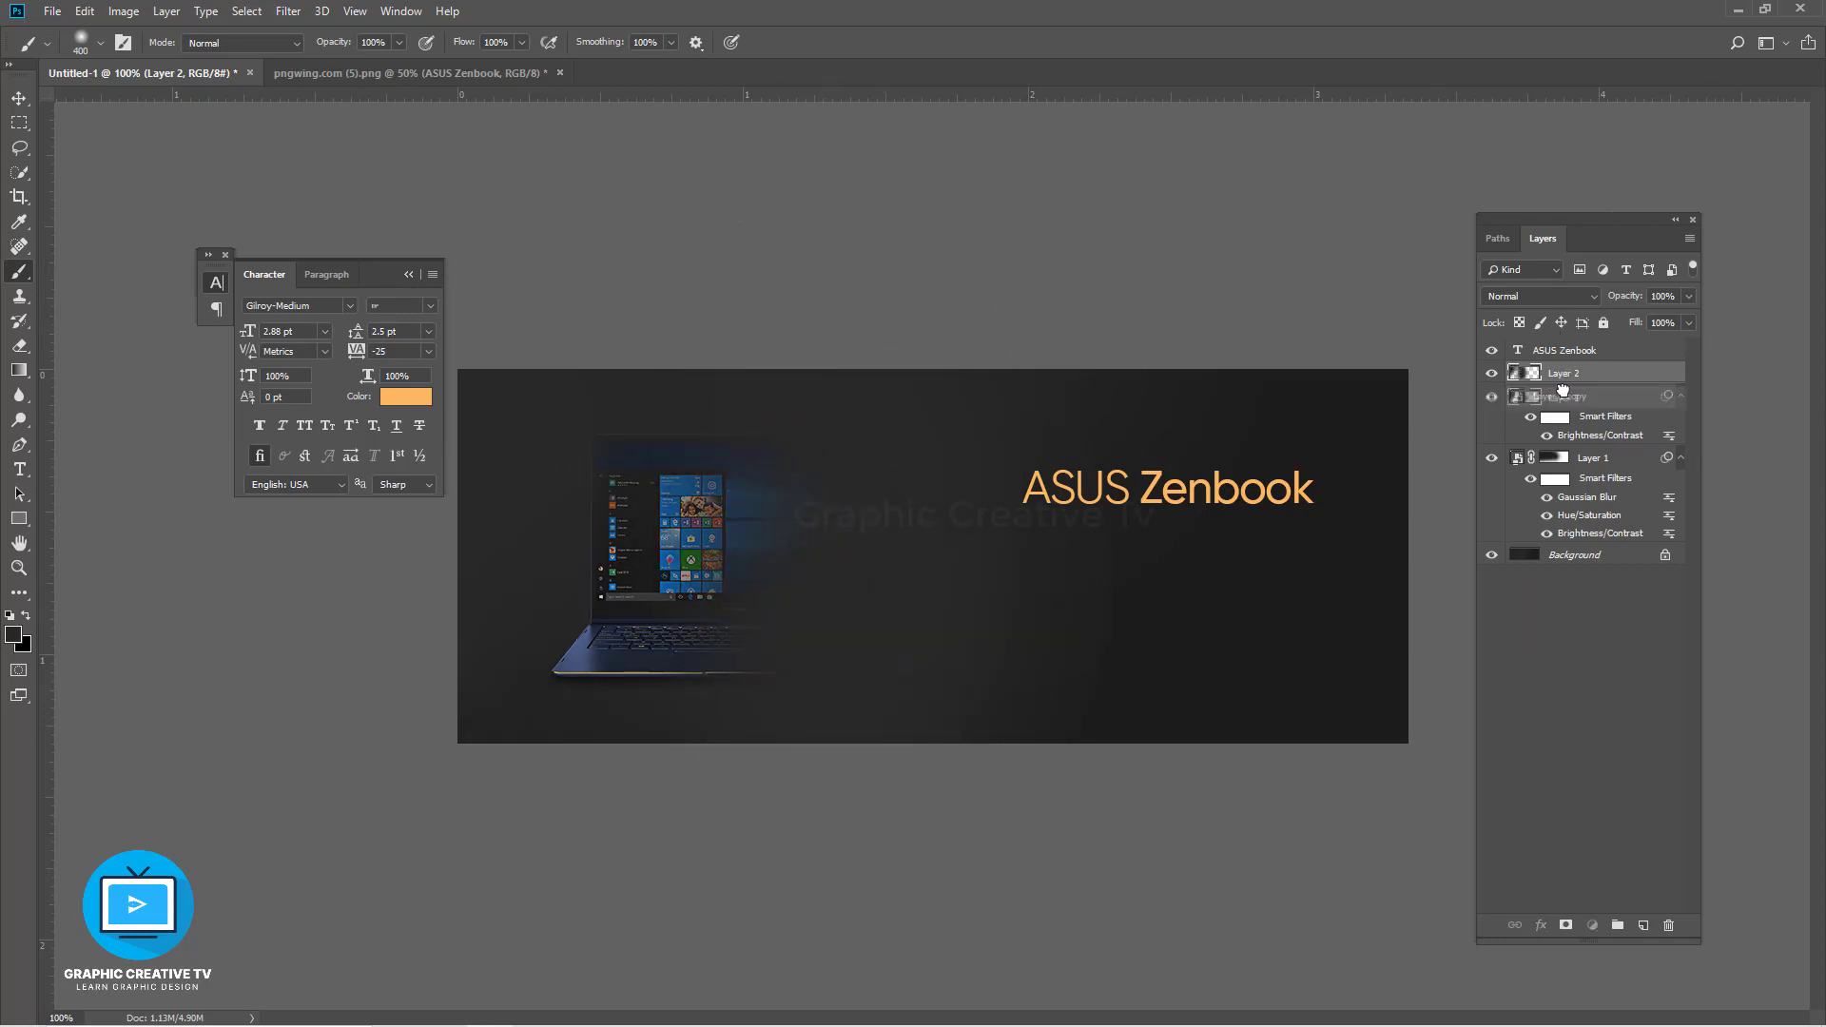
drag(1562, 388, 1560, 544)
Scale the ASUS Zenbook title down further and place it higher beside the laptop.
click(18, 99)
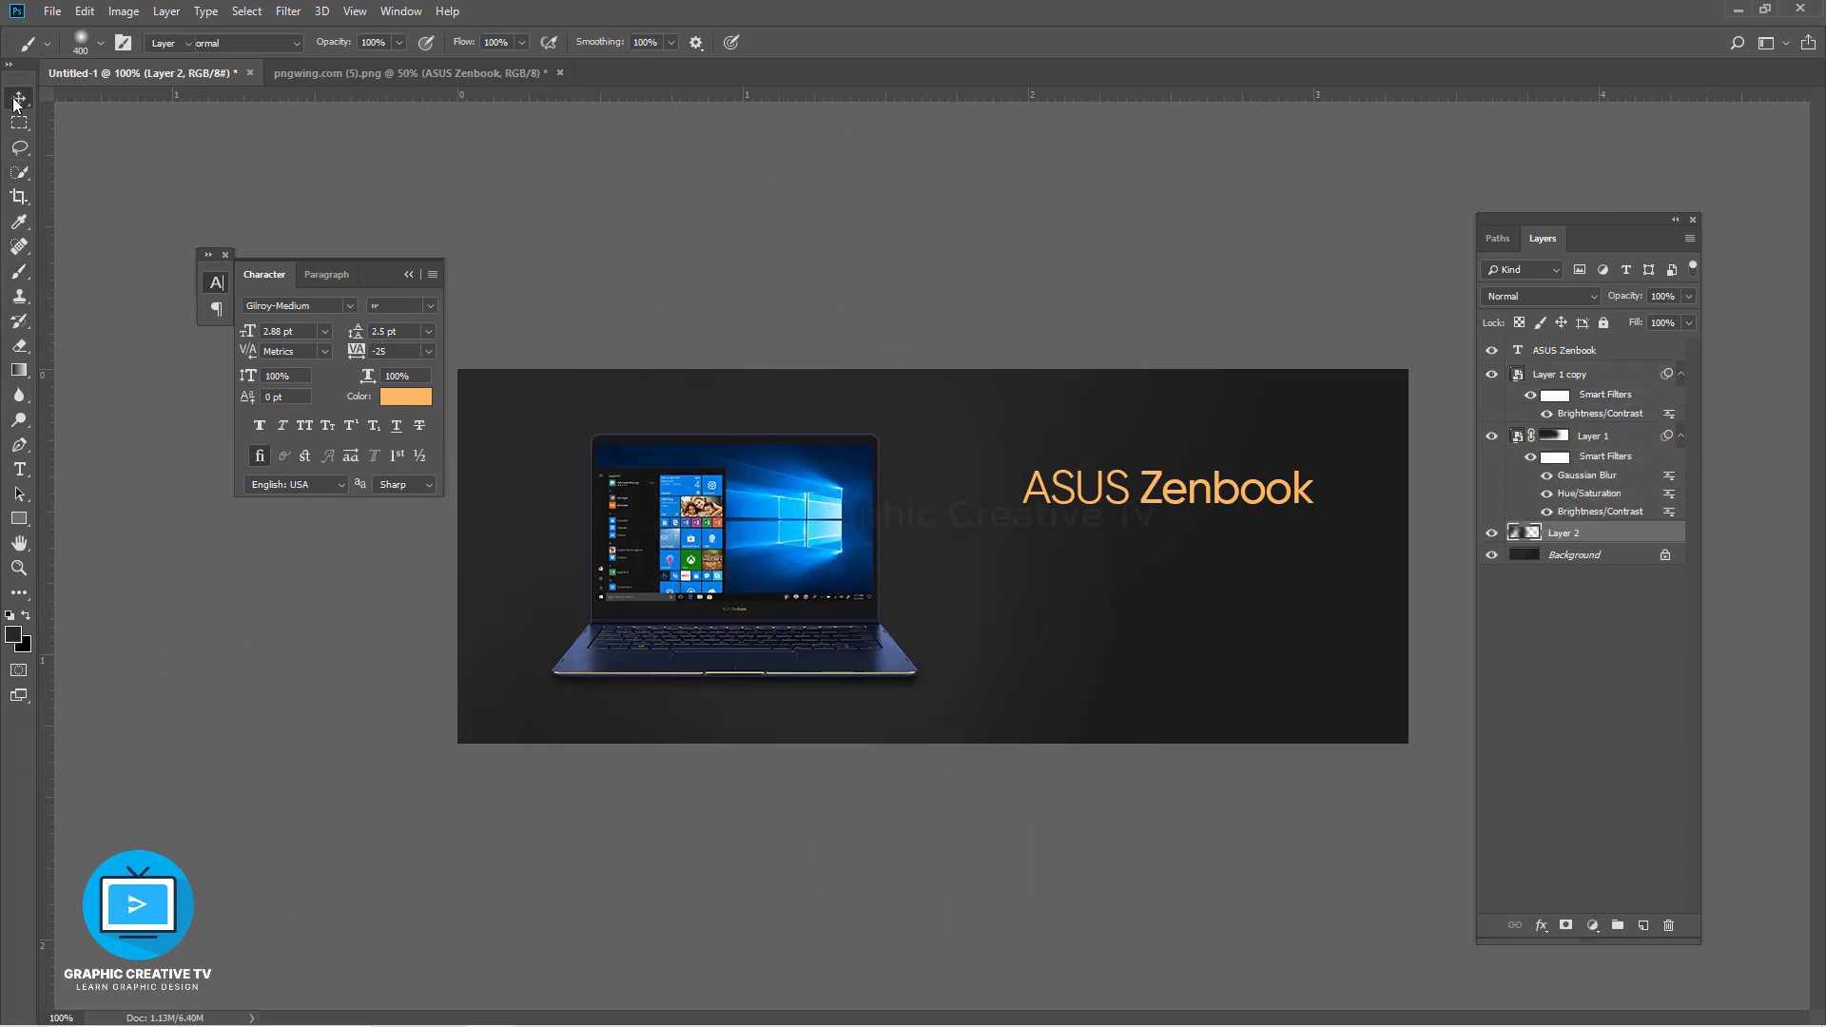
click(1175, 491)
drag(1313, 465, 1214, 492)
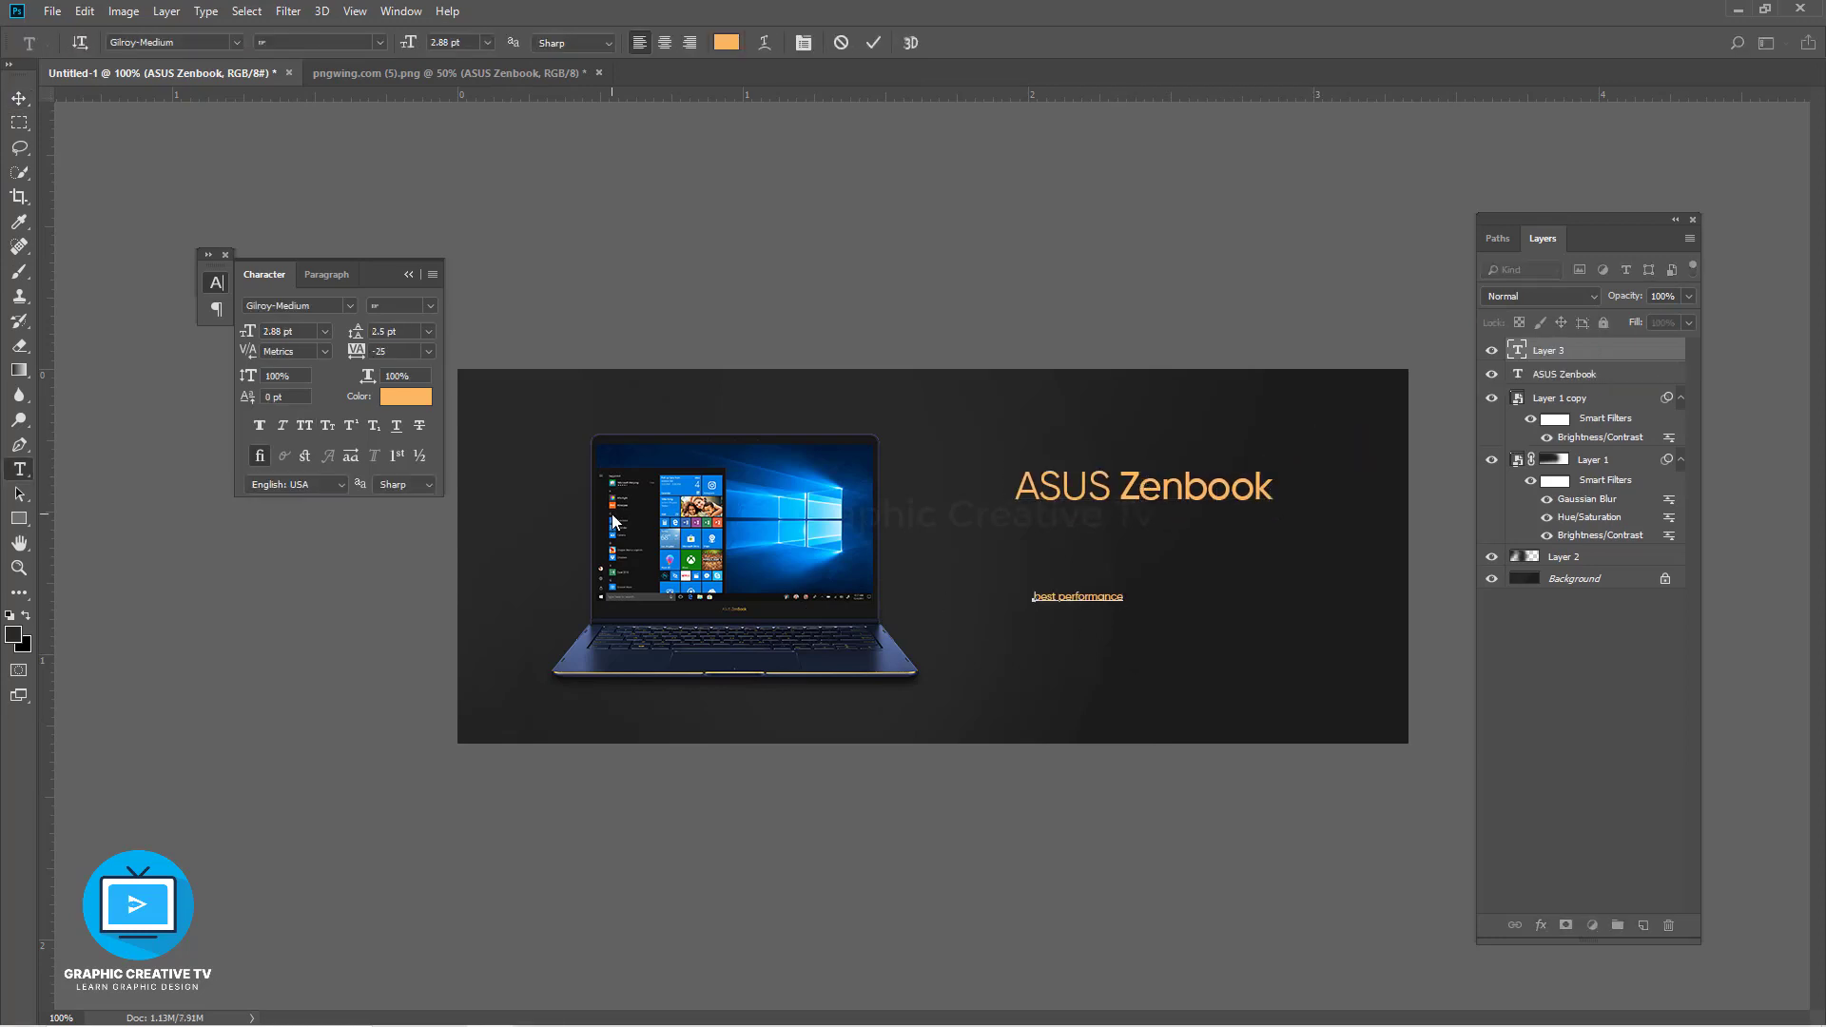
Finish the text line "best performance", enlarge it to about 336% and place it just below the ASUS Zenbook title.
key(ctrl+Return)
key(ctrl+t)
drag(1124, 590, 1322, 452)
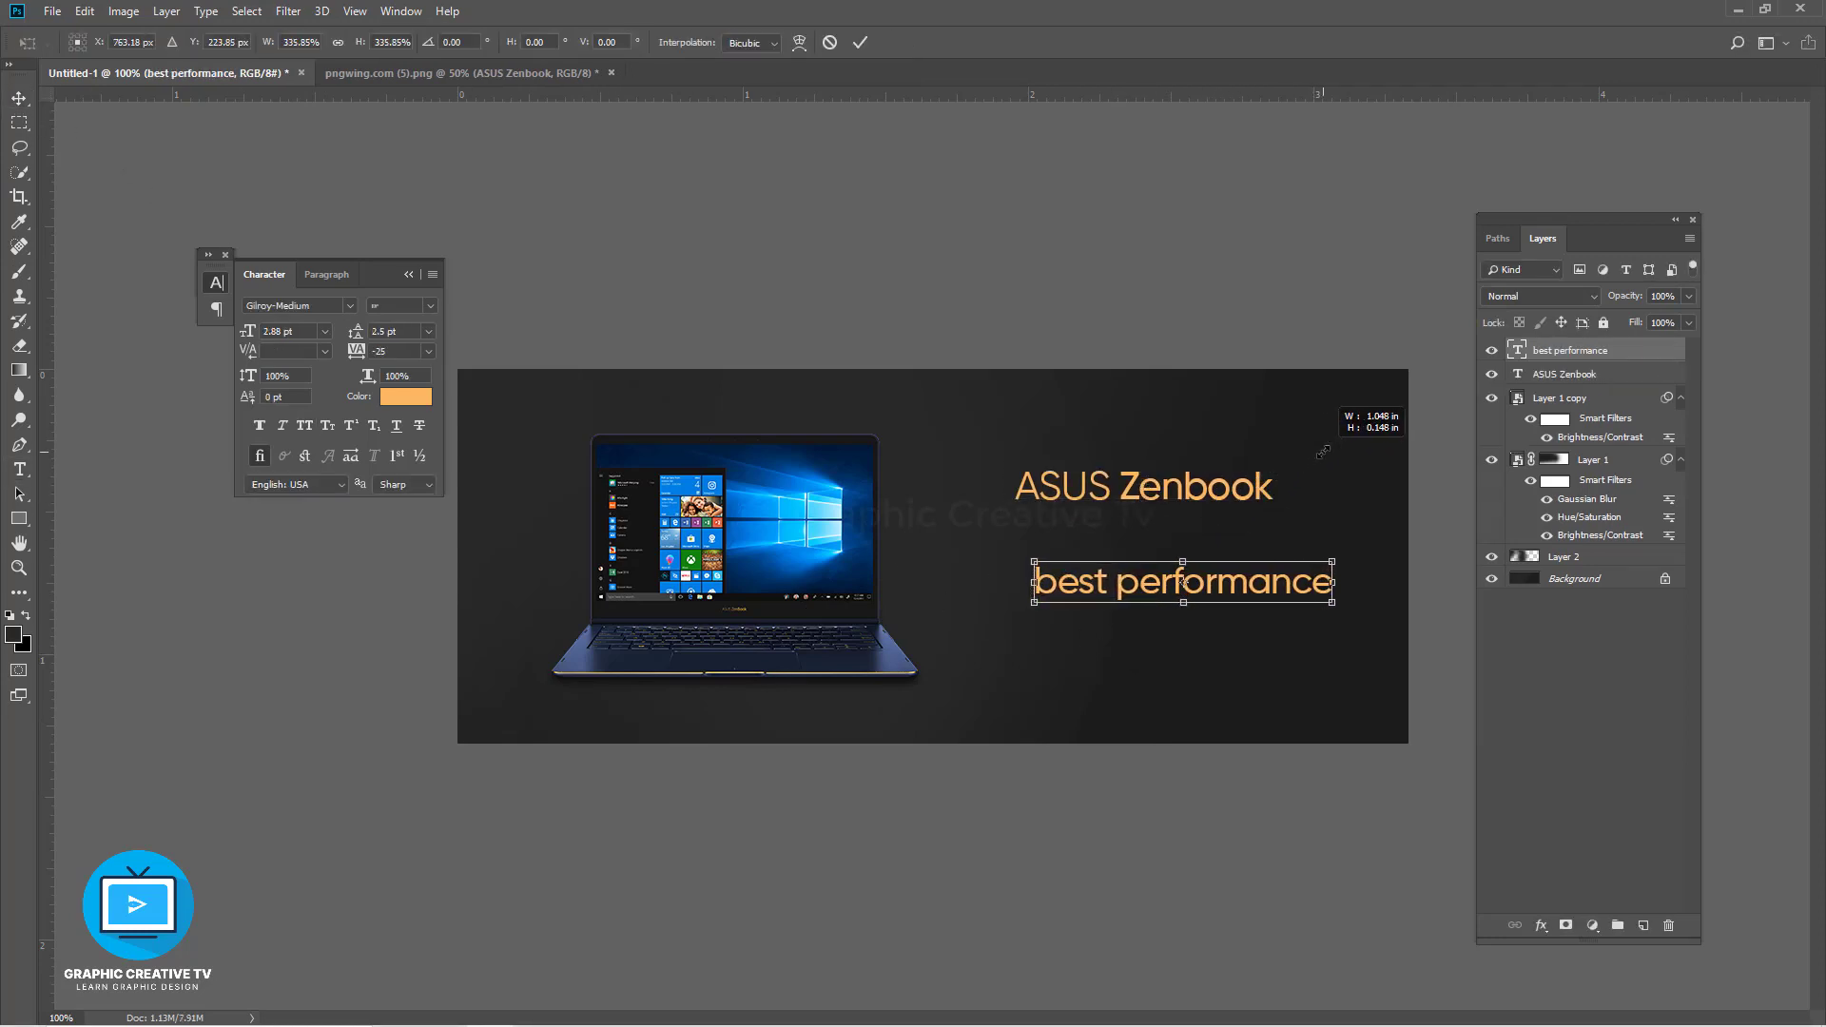
drag(1265, 583, 1249, 543)
key(Return)
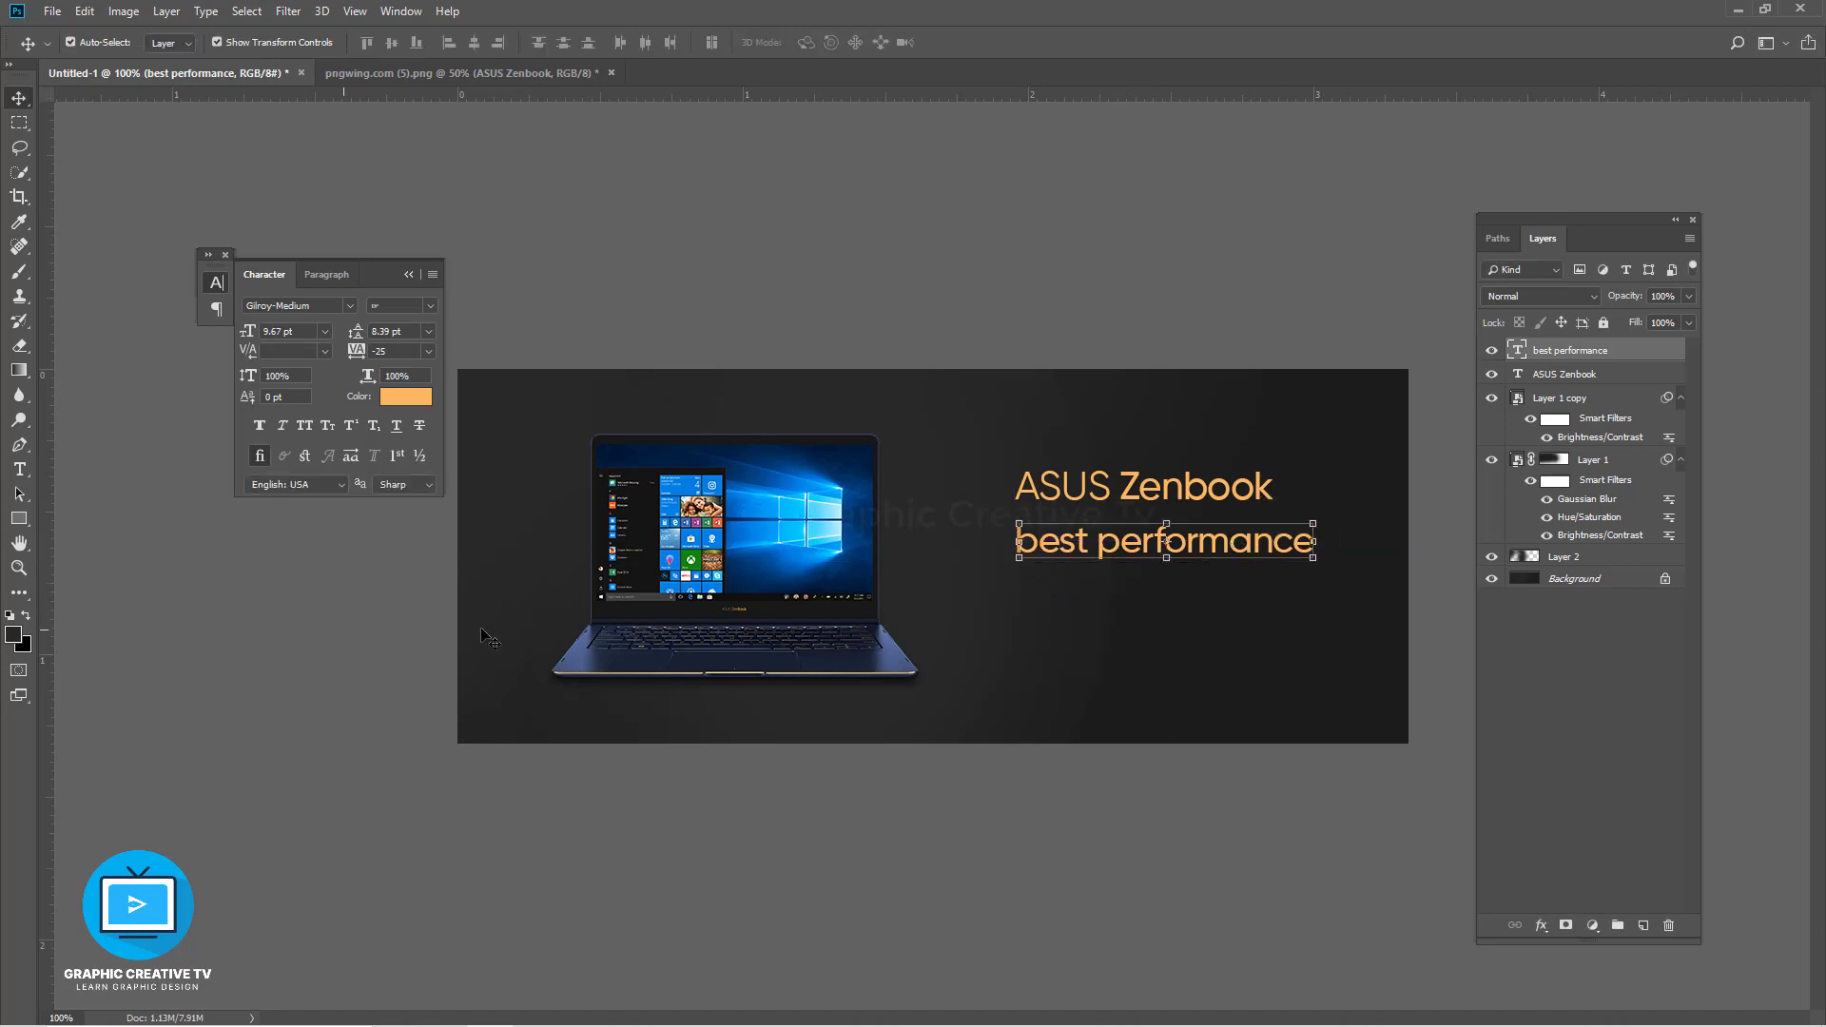
Capitalize both words of the subtitle so it reads "Best Performance".
key(t)
click(1015, 542)
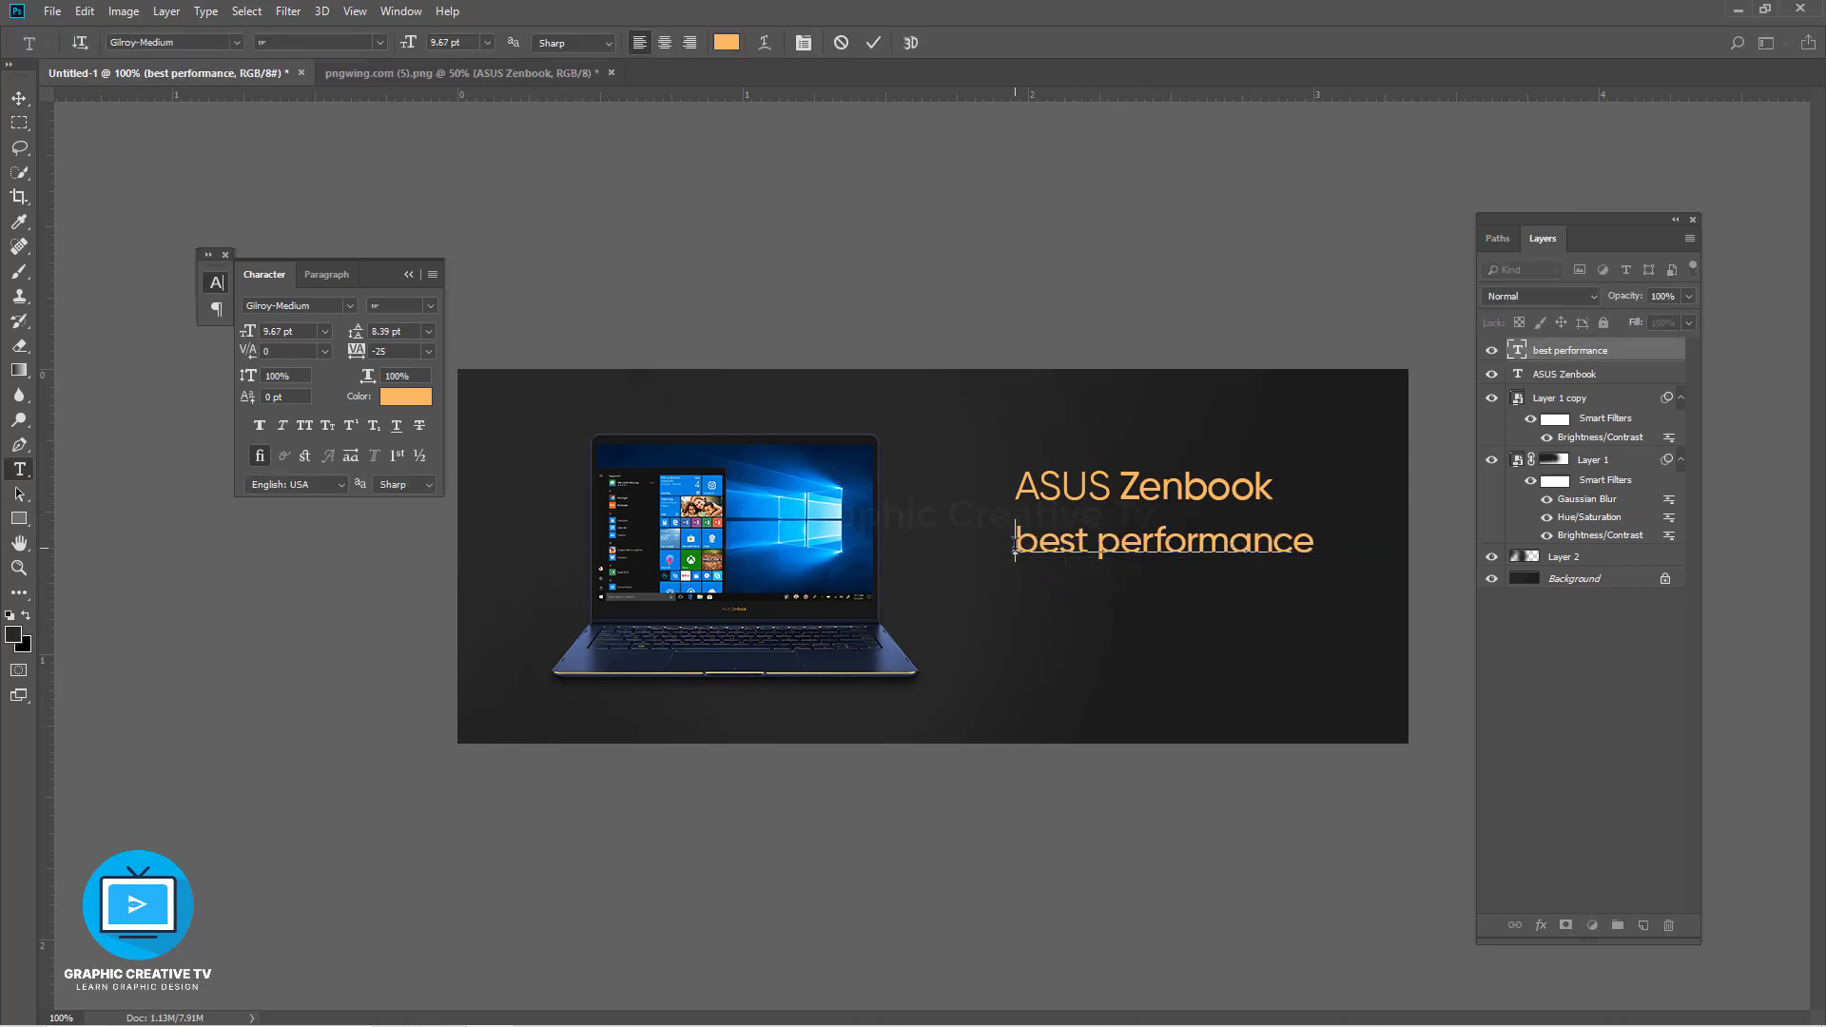
key(Delete)
text(B)
key(Delete)
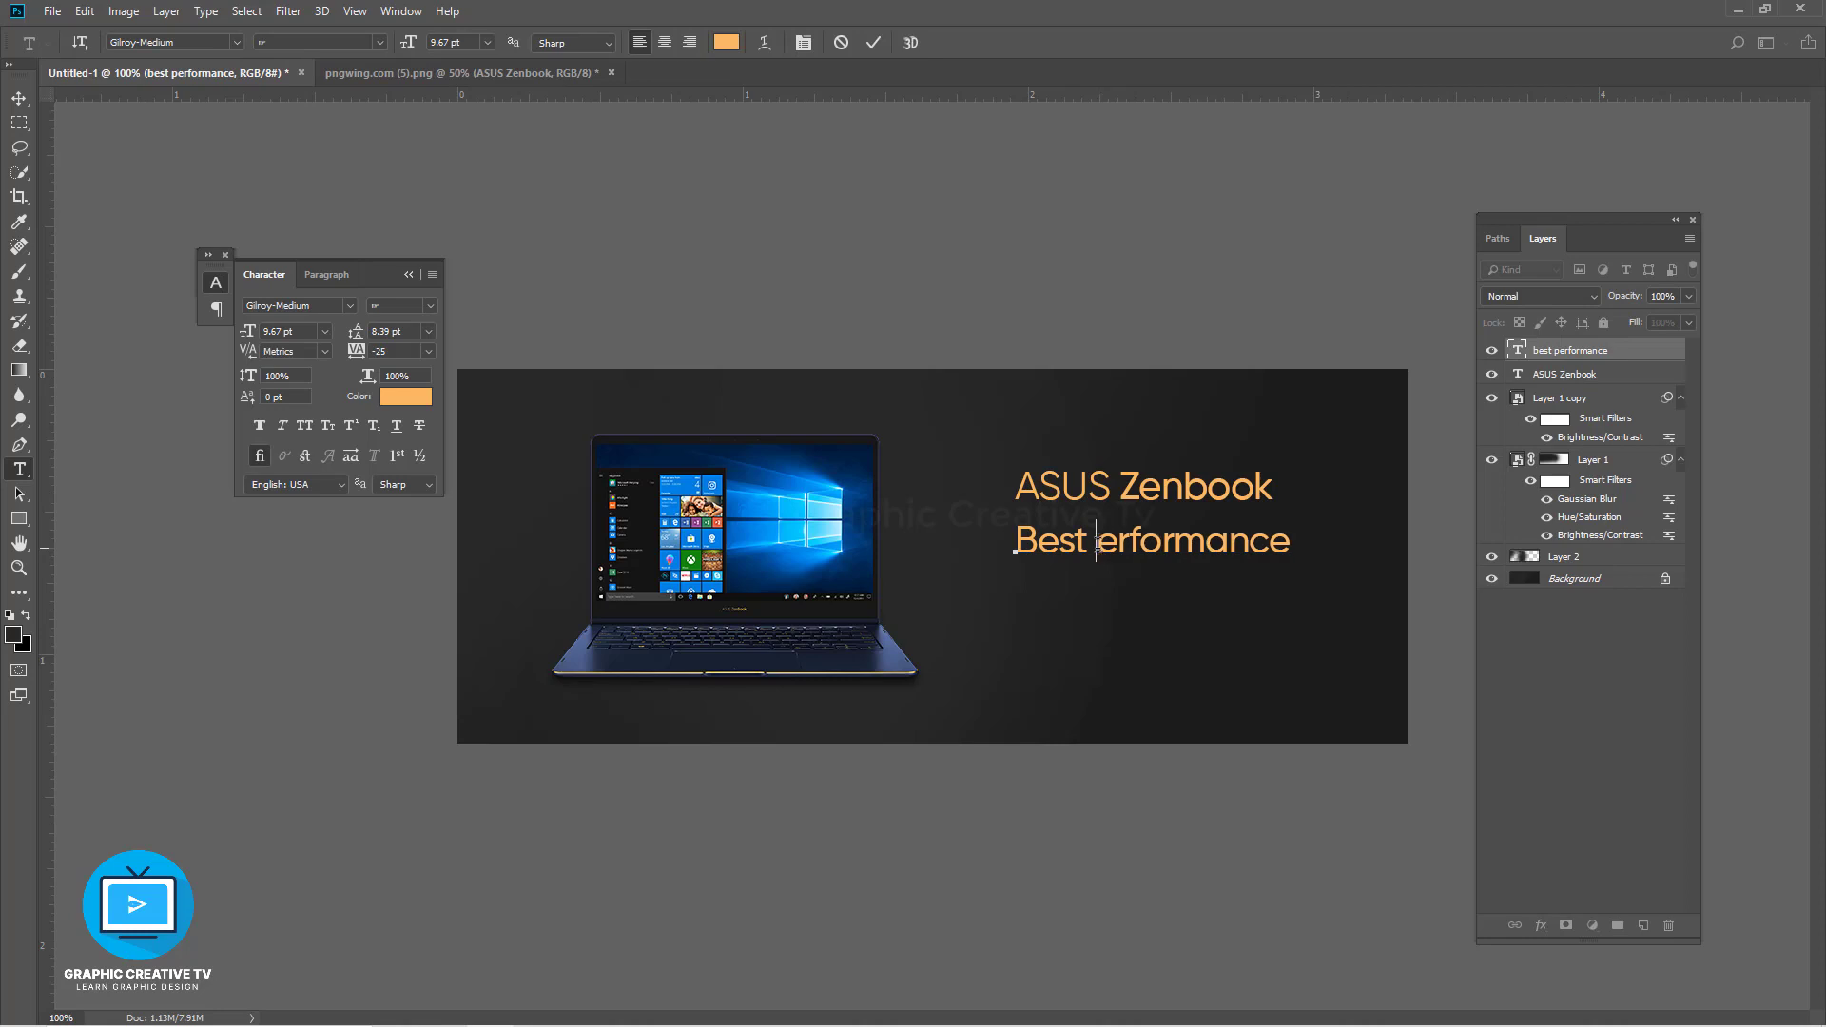
text(P)
key(ctrl+Return)
Move the Best Performance text up closer to the title and colour it white.
key(v)
drag(1132, 550, 1132, 536)
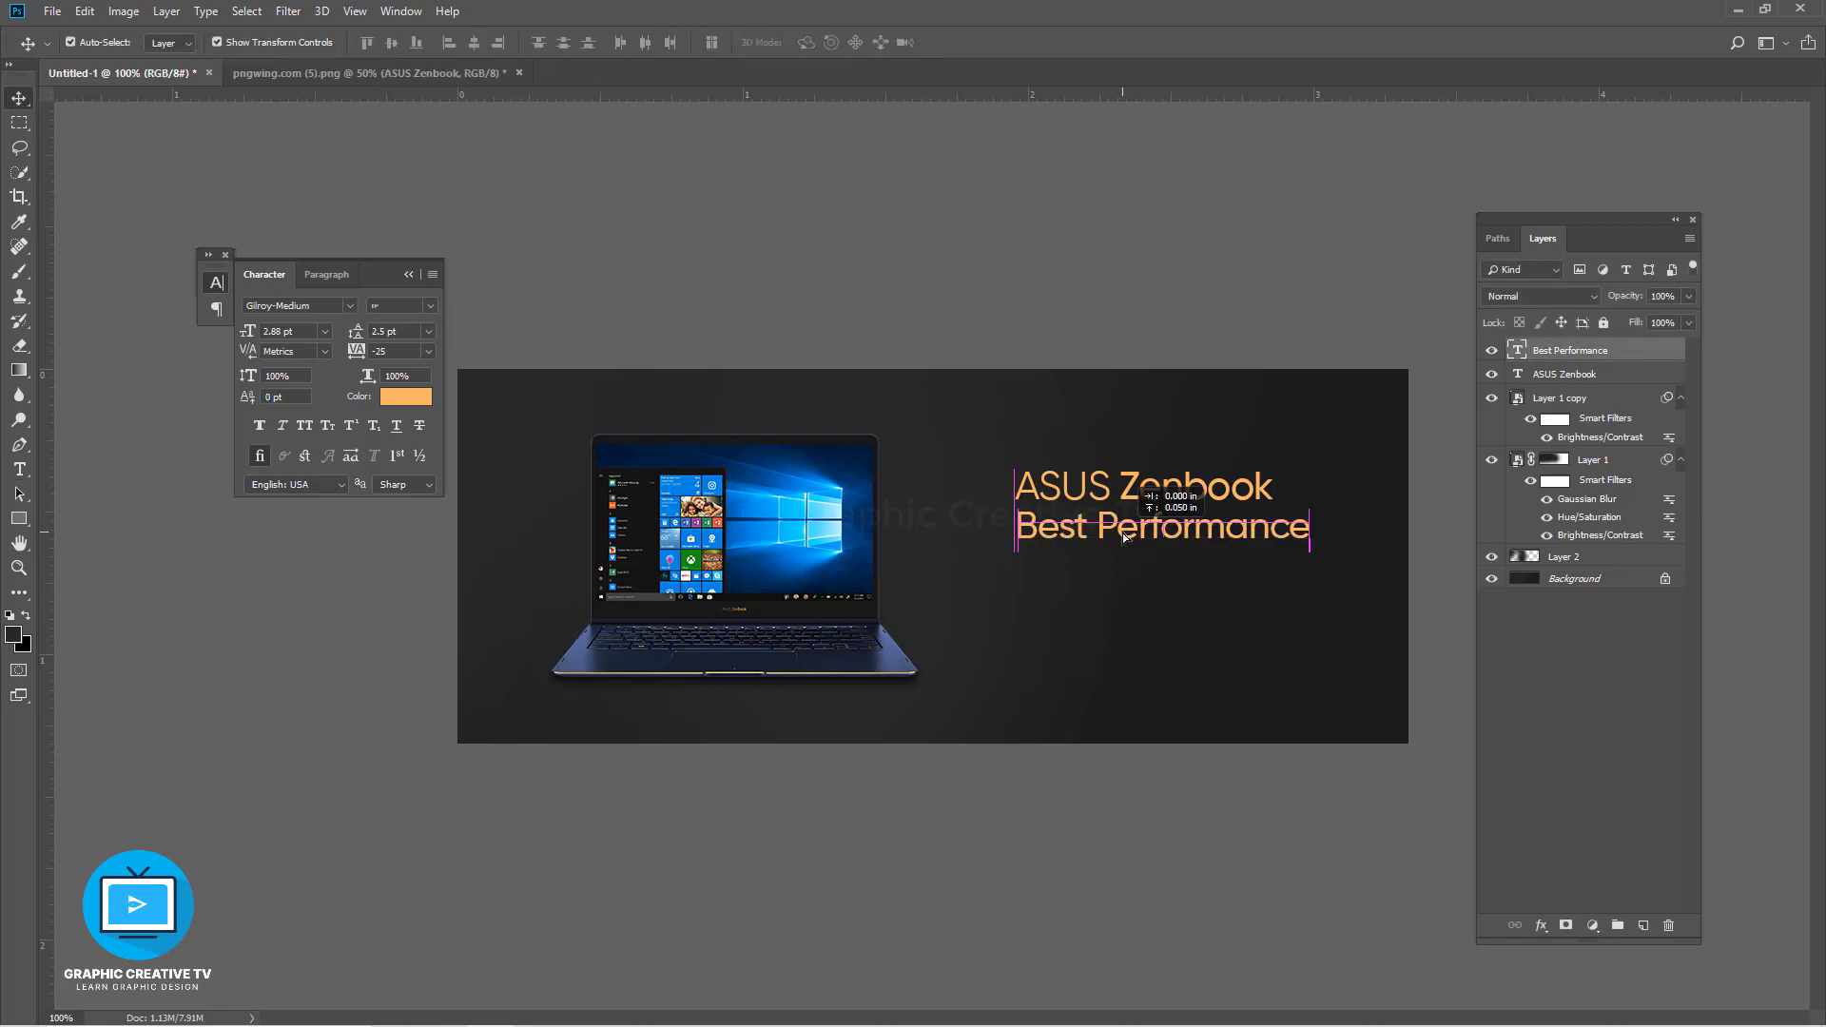
click(405, 396)
click(1104, 622)
click(1535, 611)
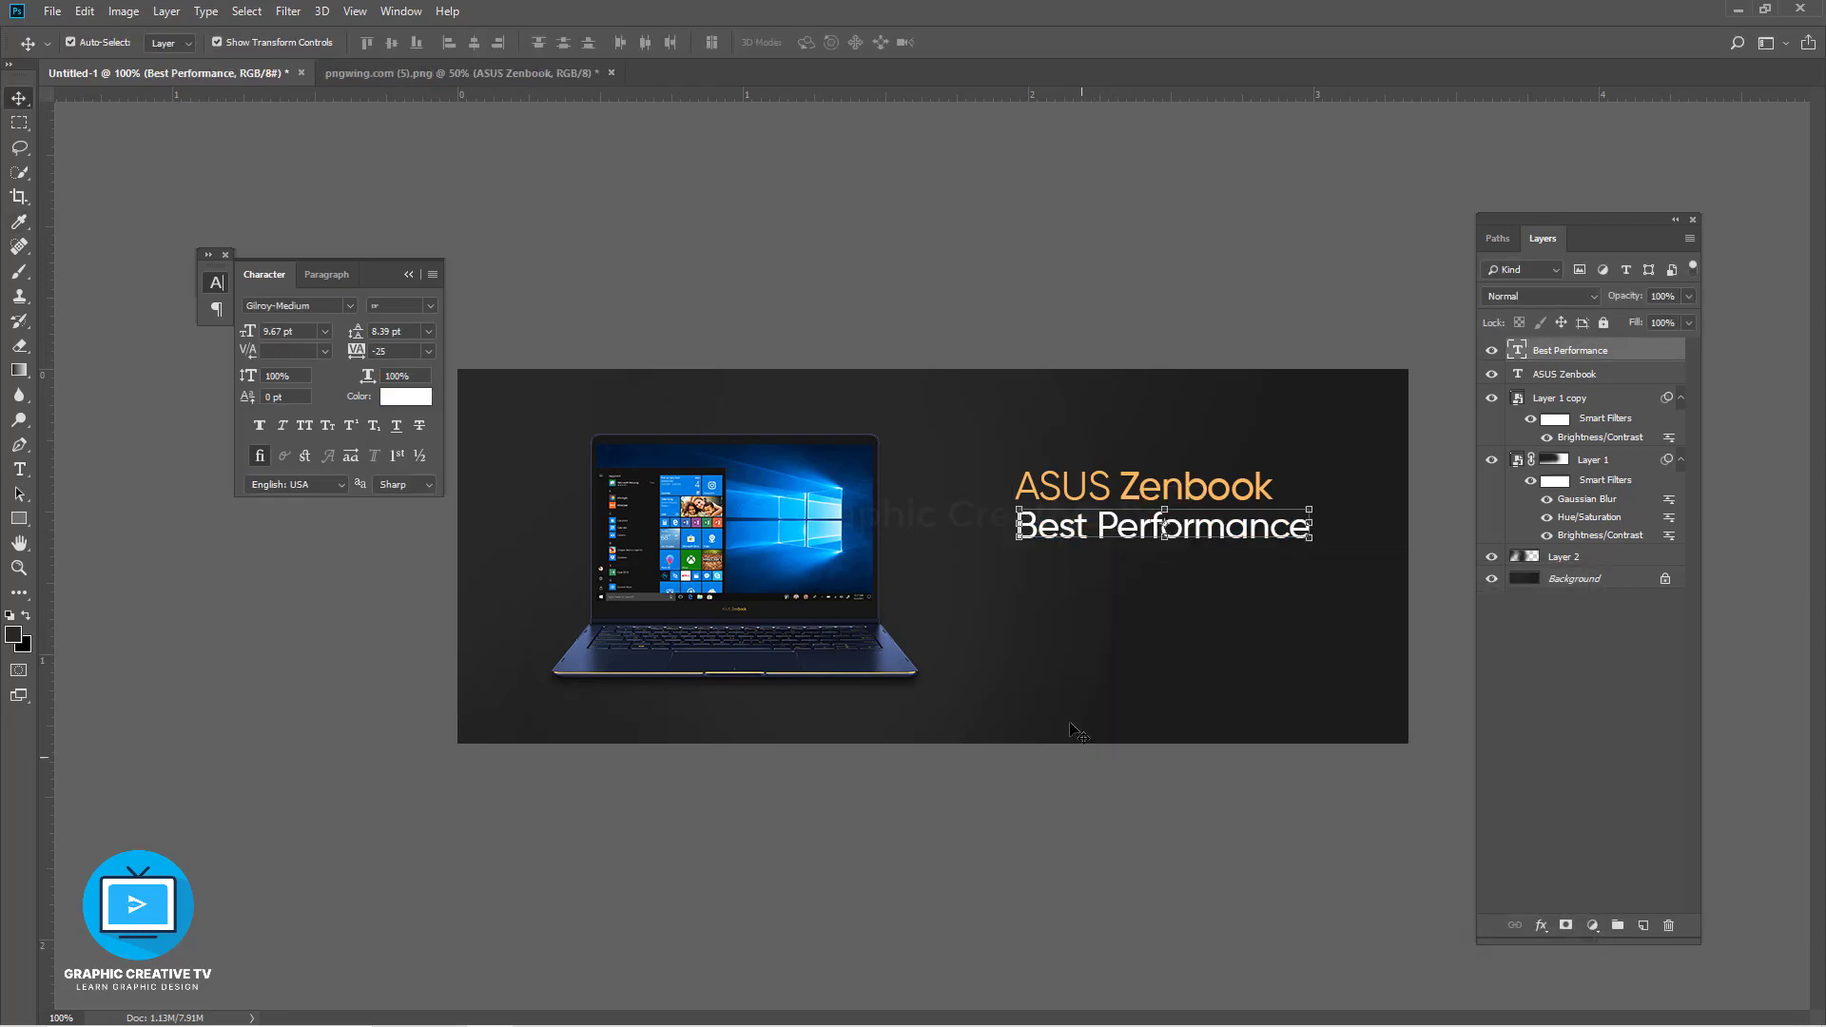
Enlarge the ASUS Zenbook title to match the subtitle's width and move Best Performance down to leave a gap.
click(1146, 488)
key(ctrl+t)
drag(1274, 462, 1314, 457)
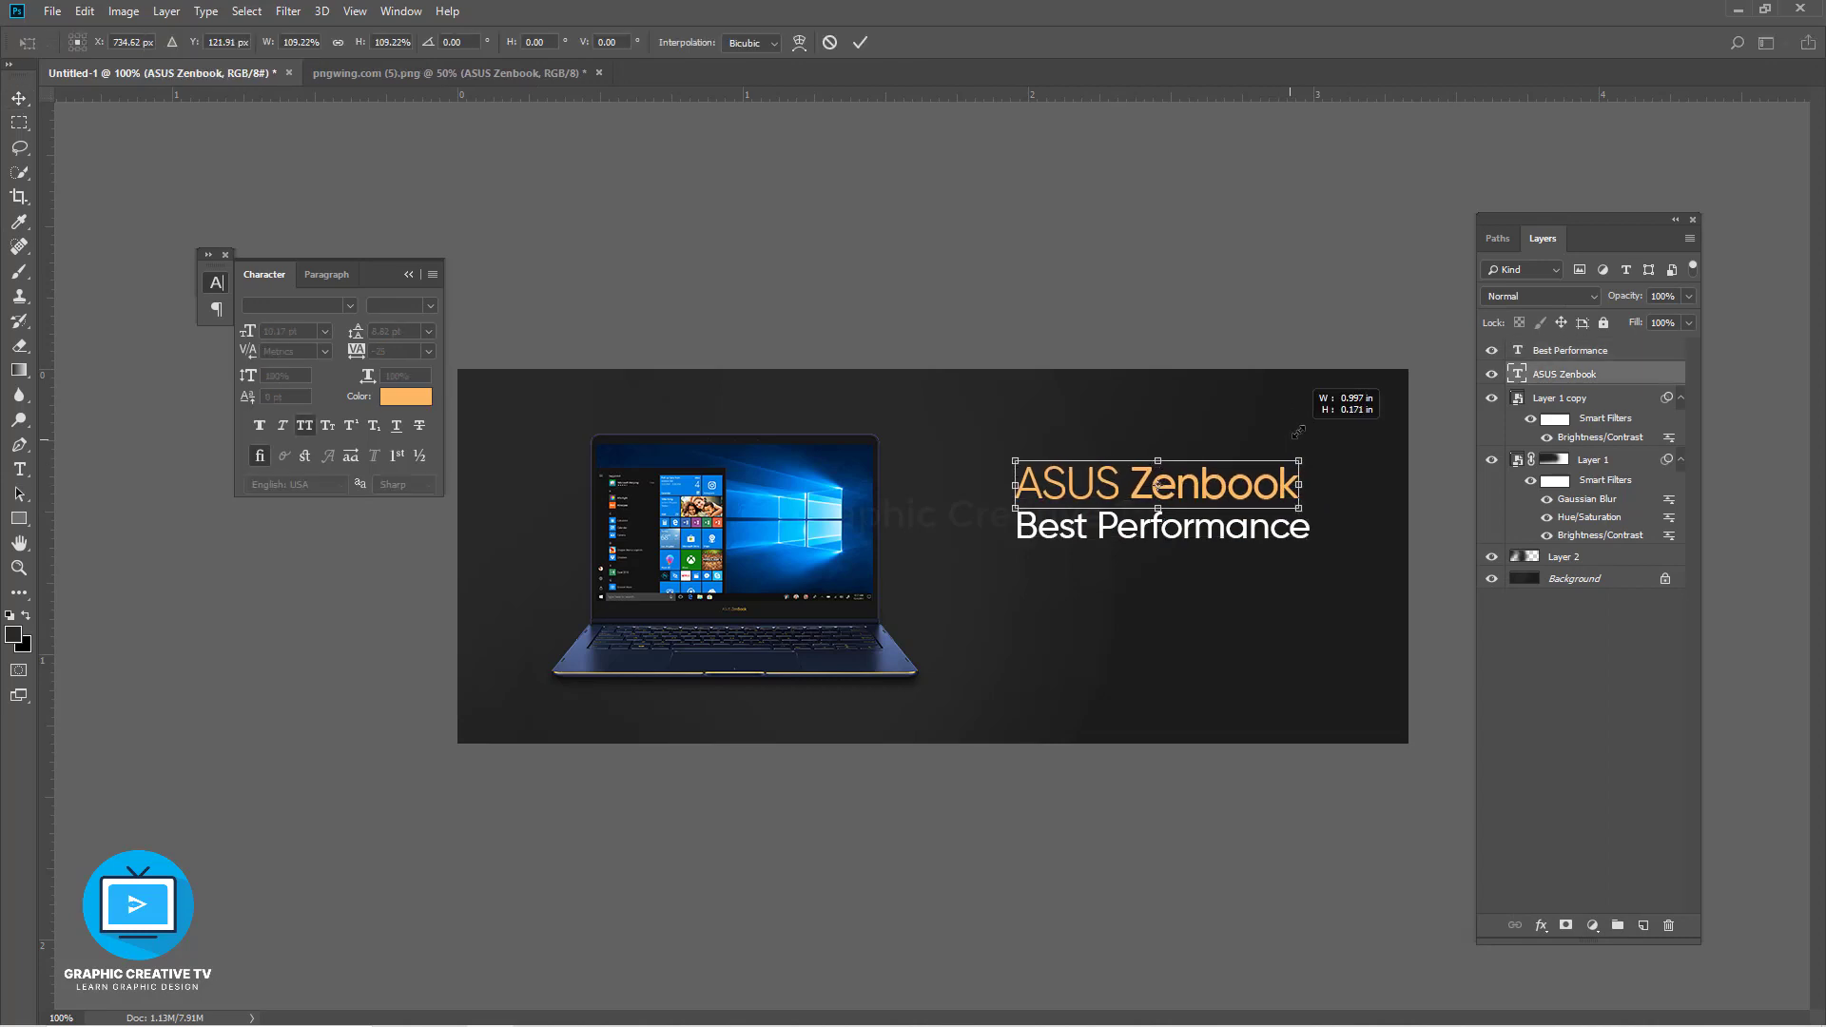
key(Return)
click(1192, 528)
drag(1192, 528, 1192, 547)
Align the left edges of the title, the Best Performance subtitle and the Lorem Ipsum paragraph.
shift+click(1162, 487)
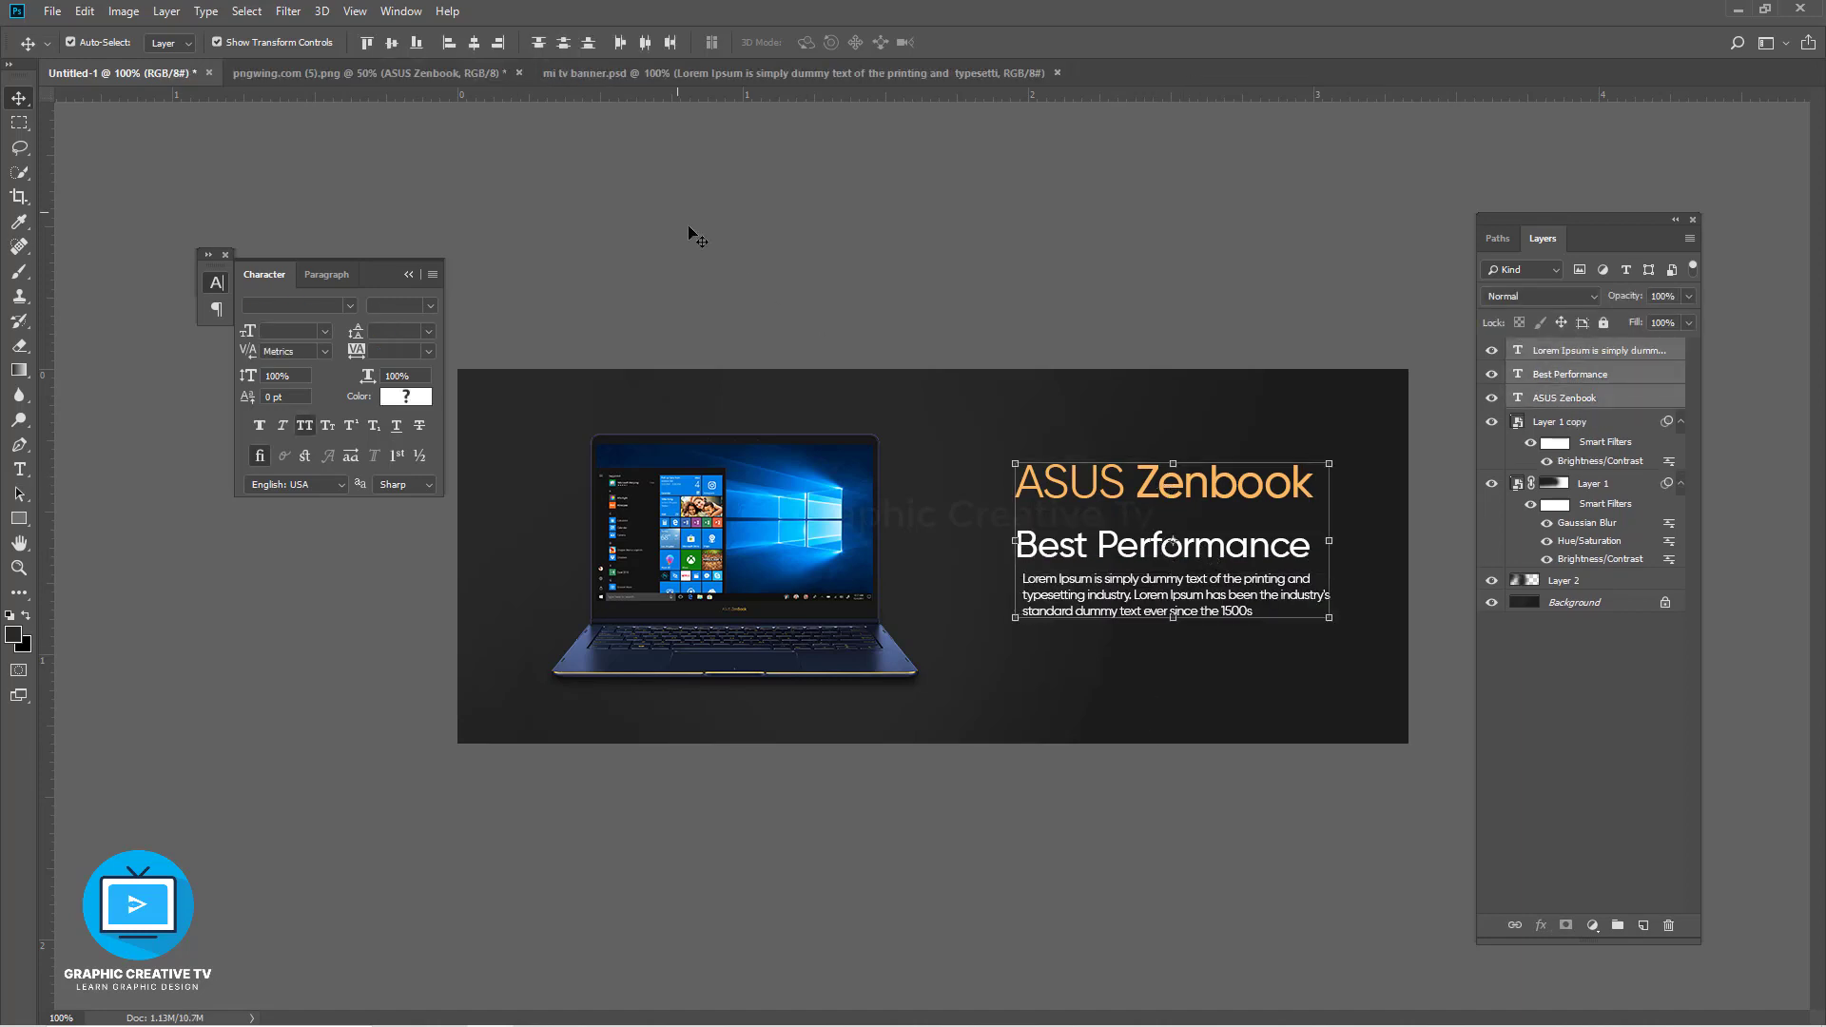
click(449, 42)
click(979, 767)
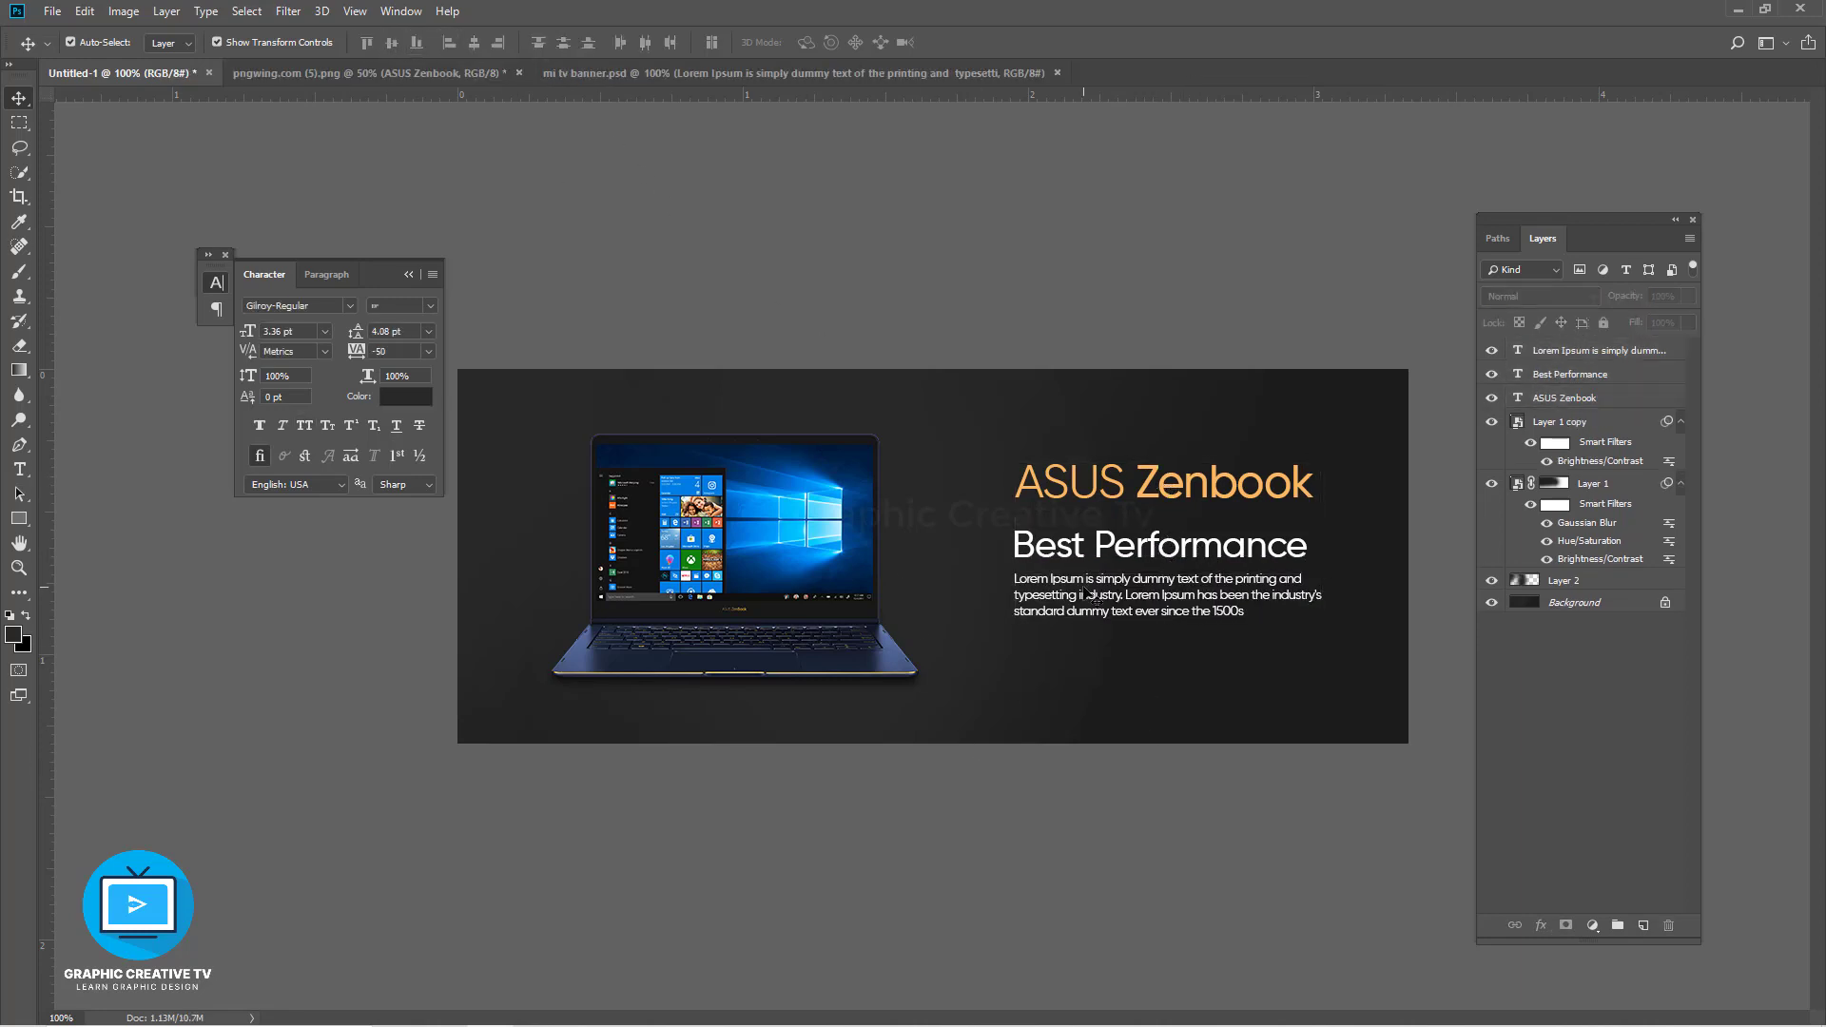
Draw a thin rectangle about 304 by 5 px as a divider between the title and Best Performance.
click(20, 521)
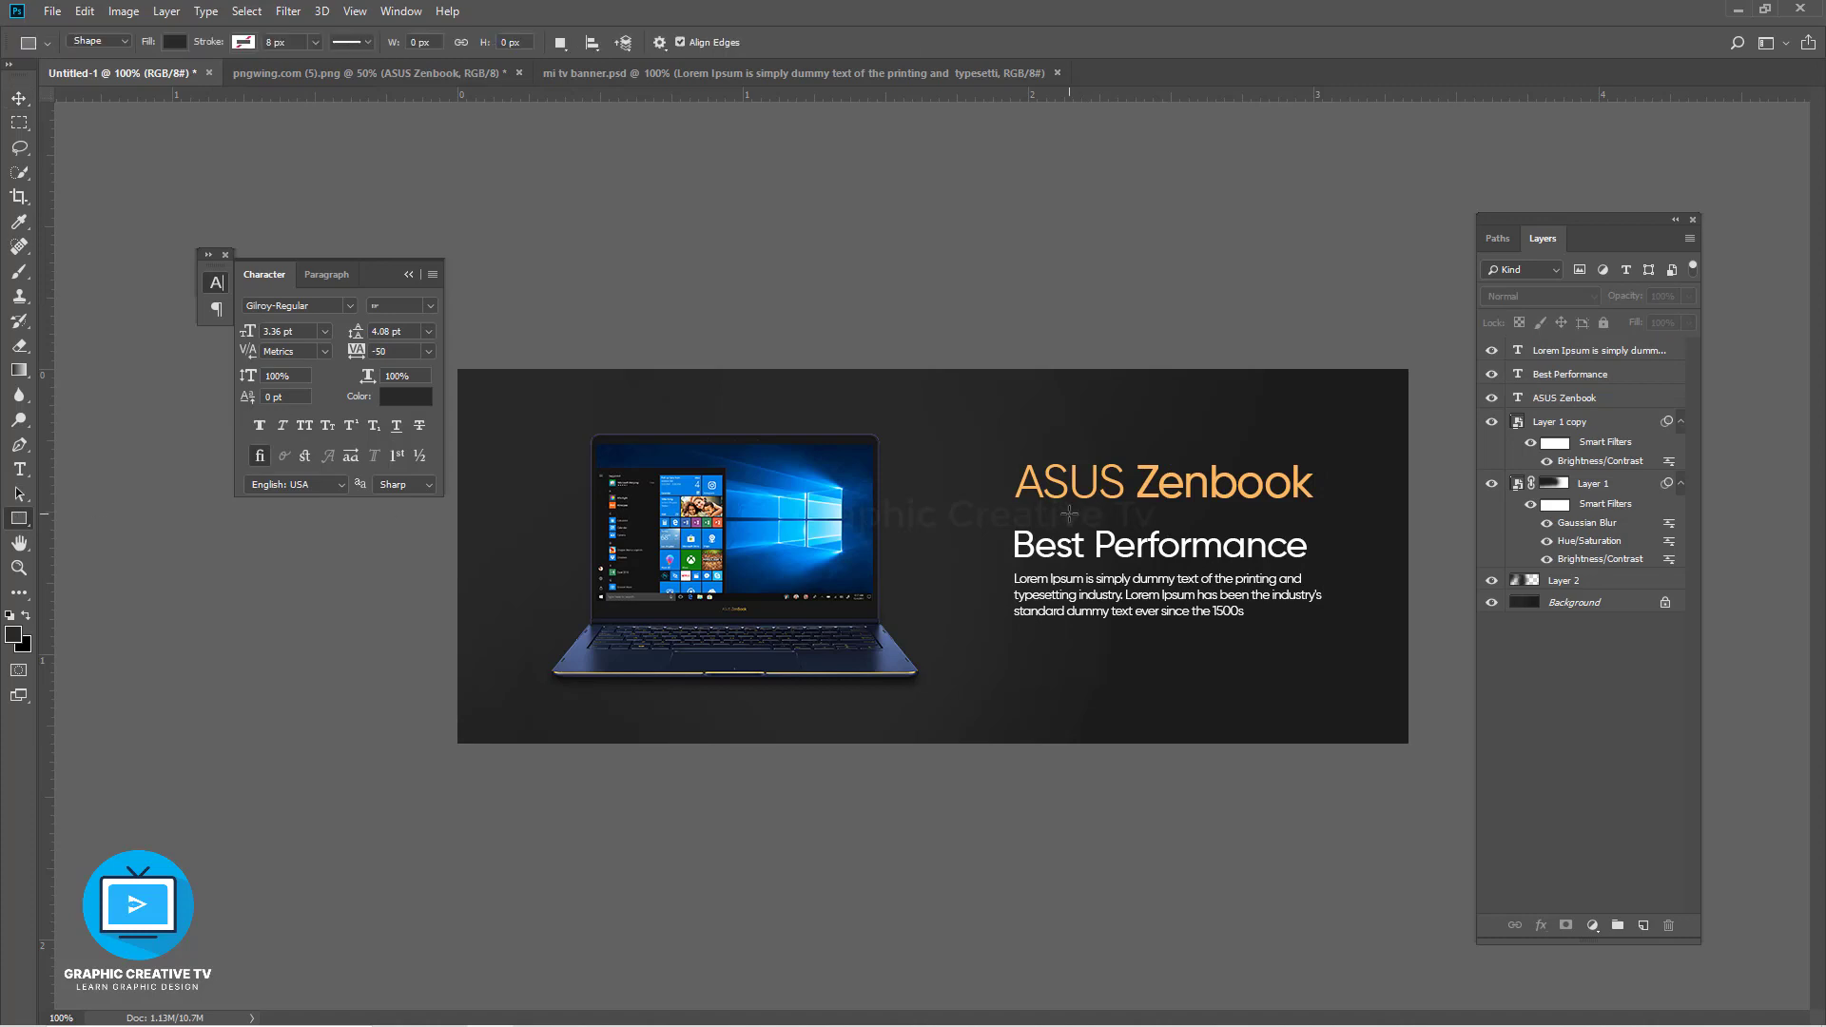
drag(1018, 515, 1316, 514)
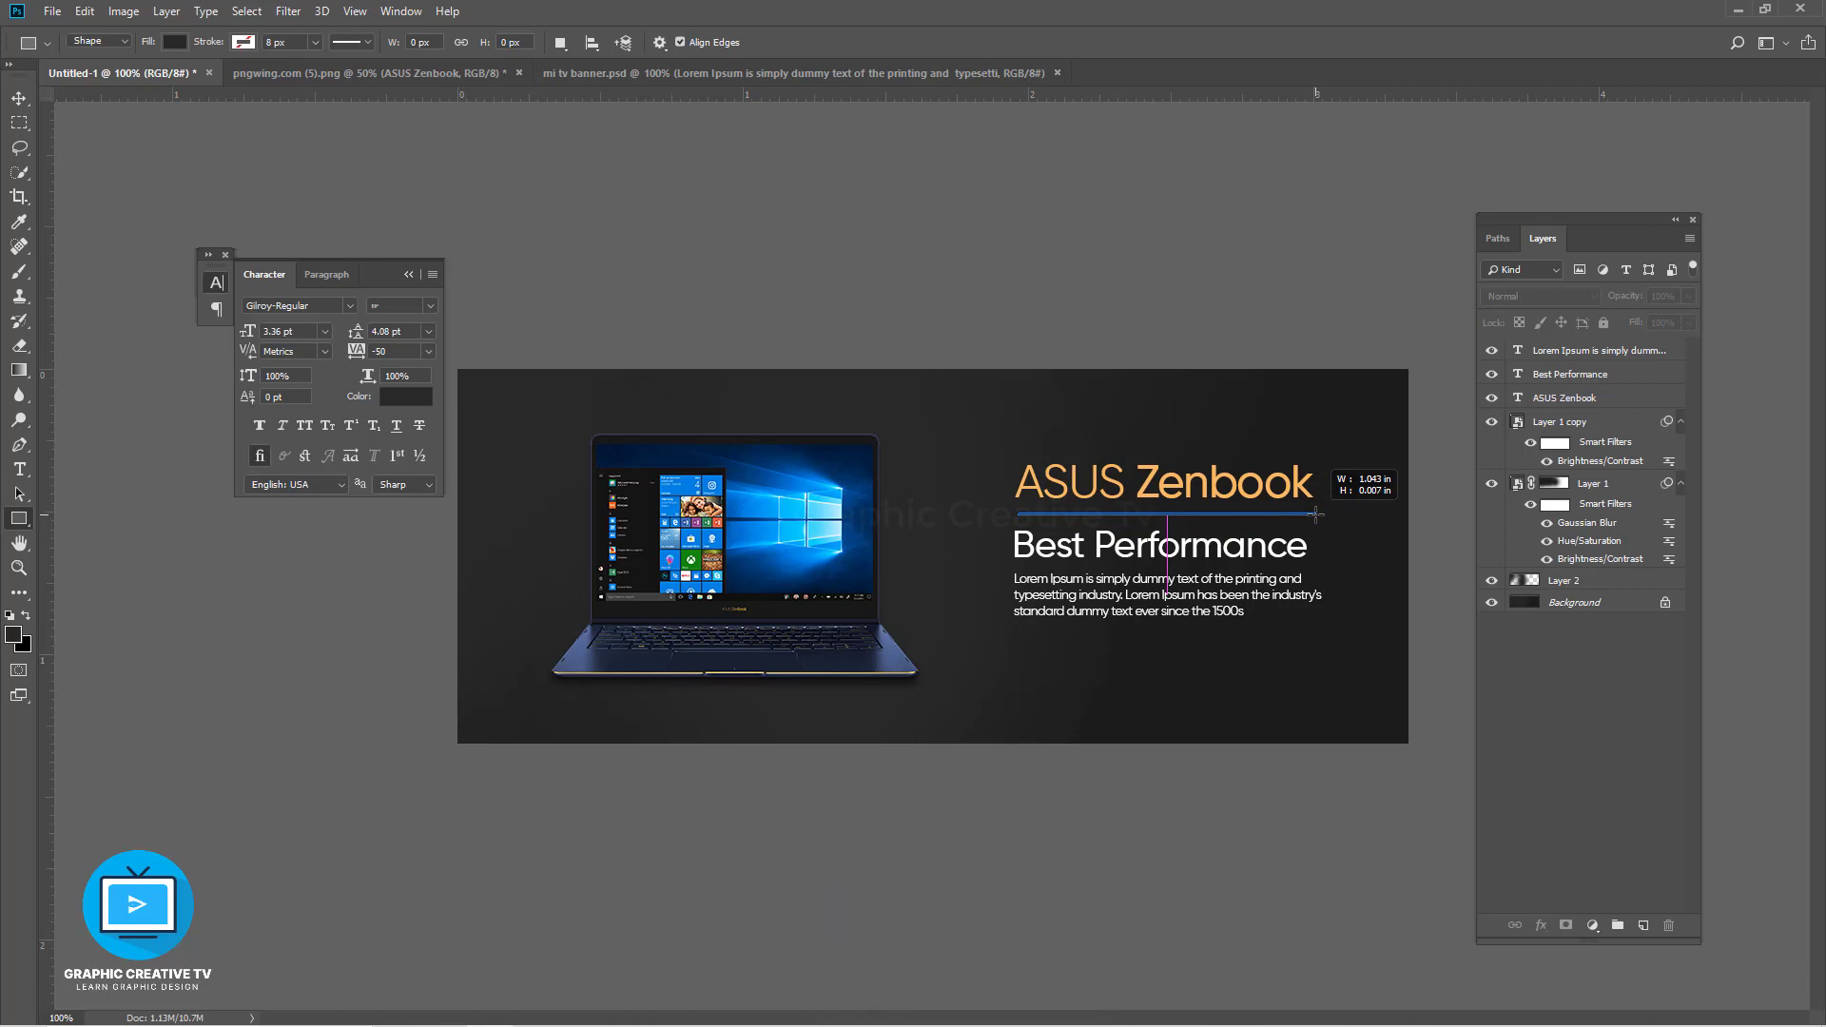
mouse_move(1316, 514)
mouse_down()
mouse_move(164, 702)
mouse_move(1271, 660)
mouse_move(1309, 518)
mouse_up()
click(1332, 602)
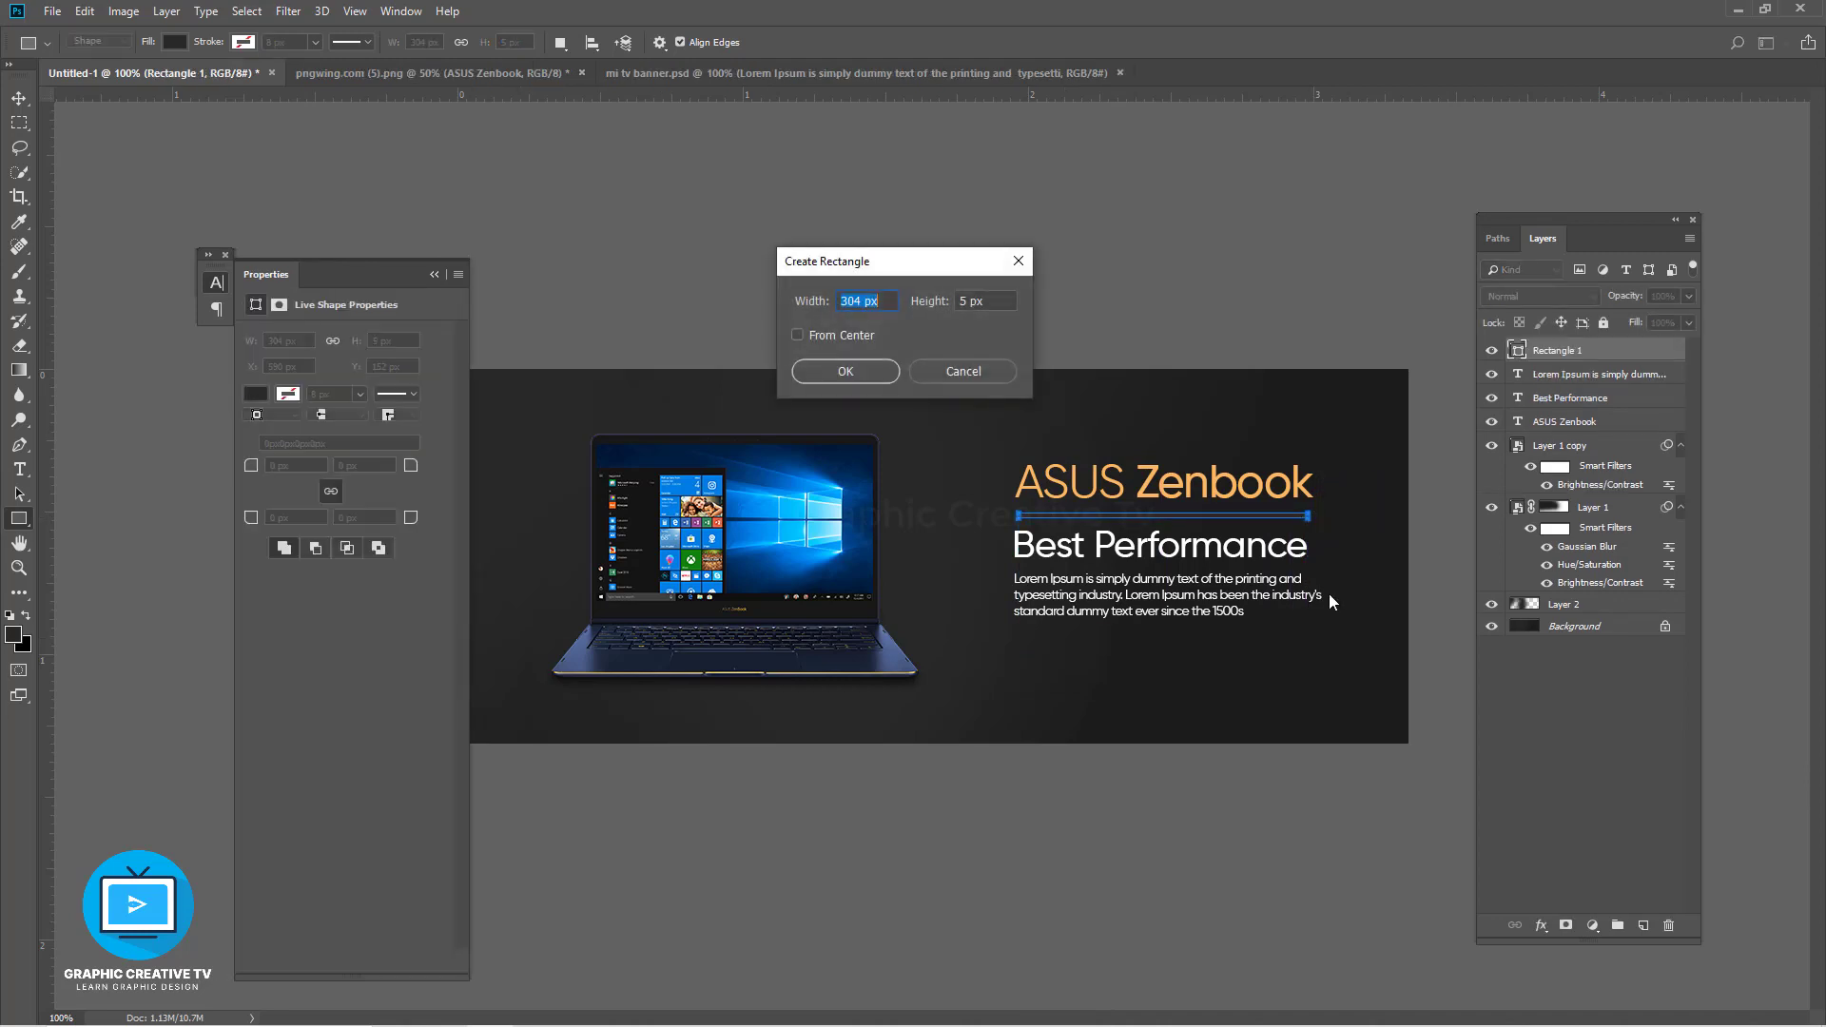
click(963, 371)
key(v)
click(942, 462)
Extend the divider to the left edge of the text and thin it, making it 308 by 2 px.
key(ctrl+plus)
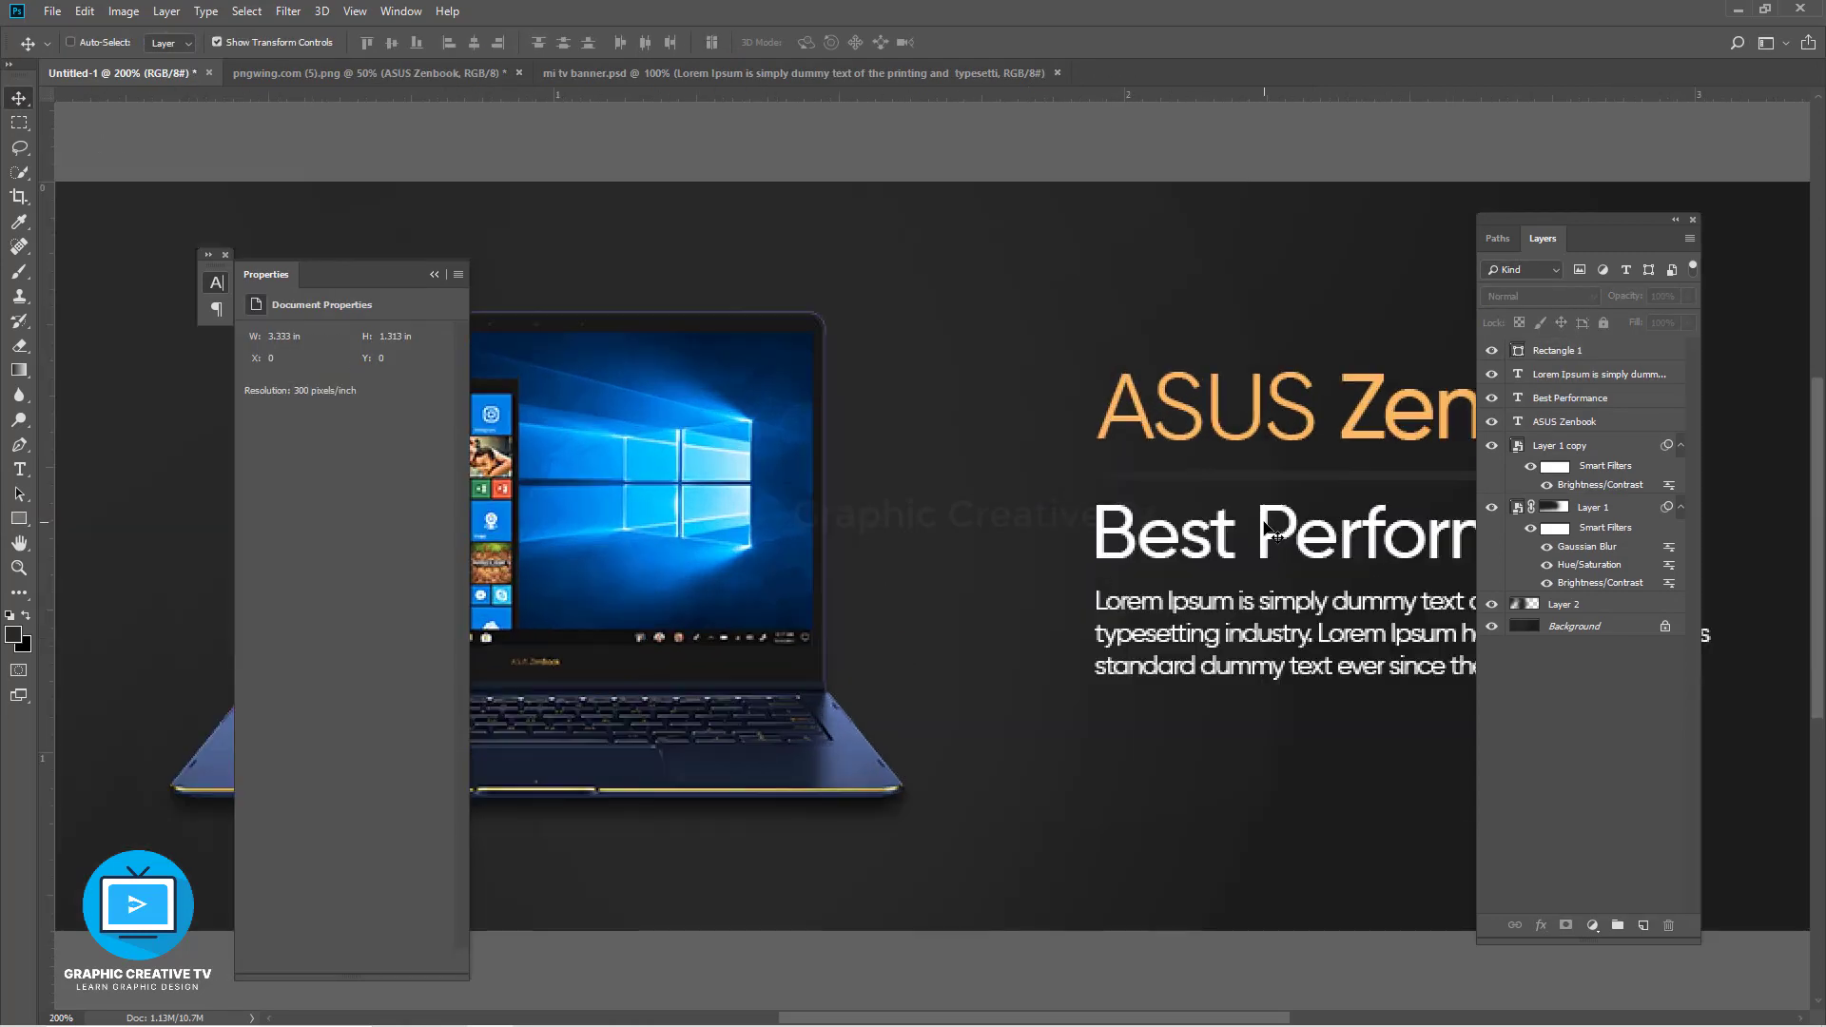
click(1201, 484)
key(ctrl+t)
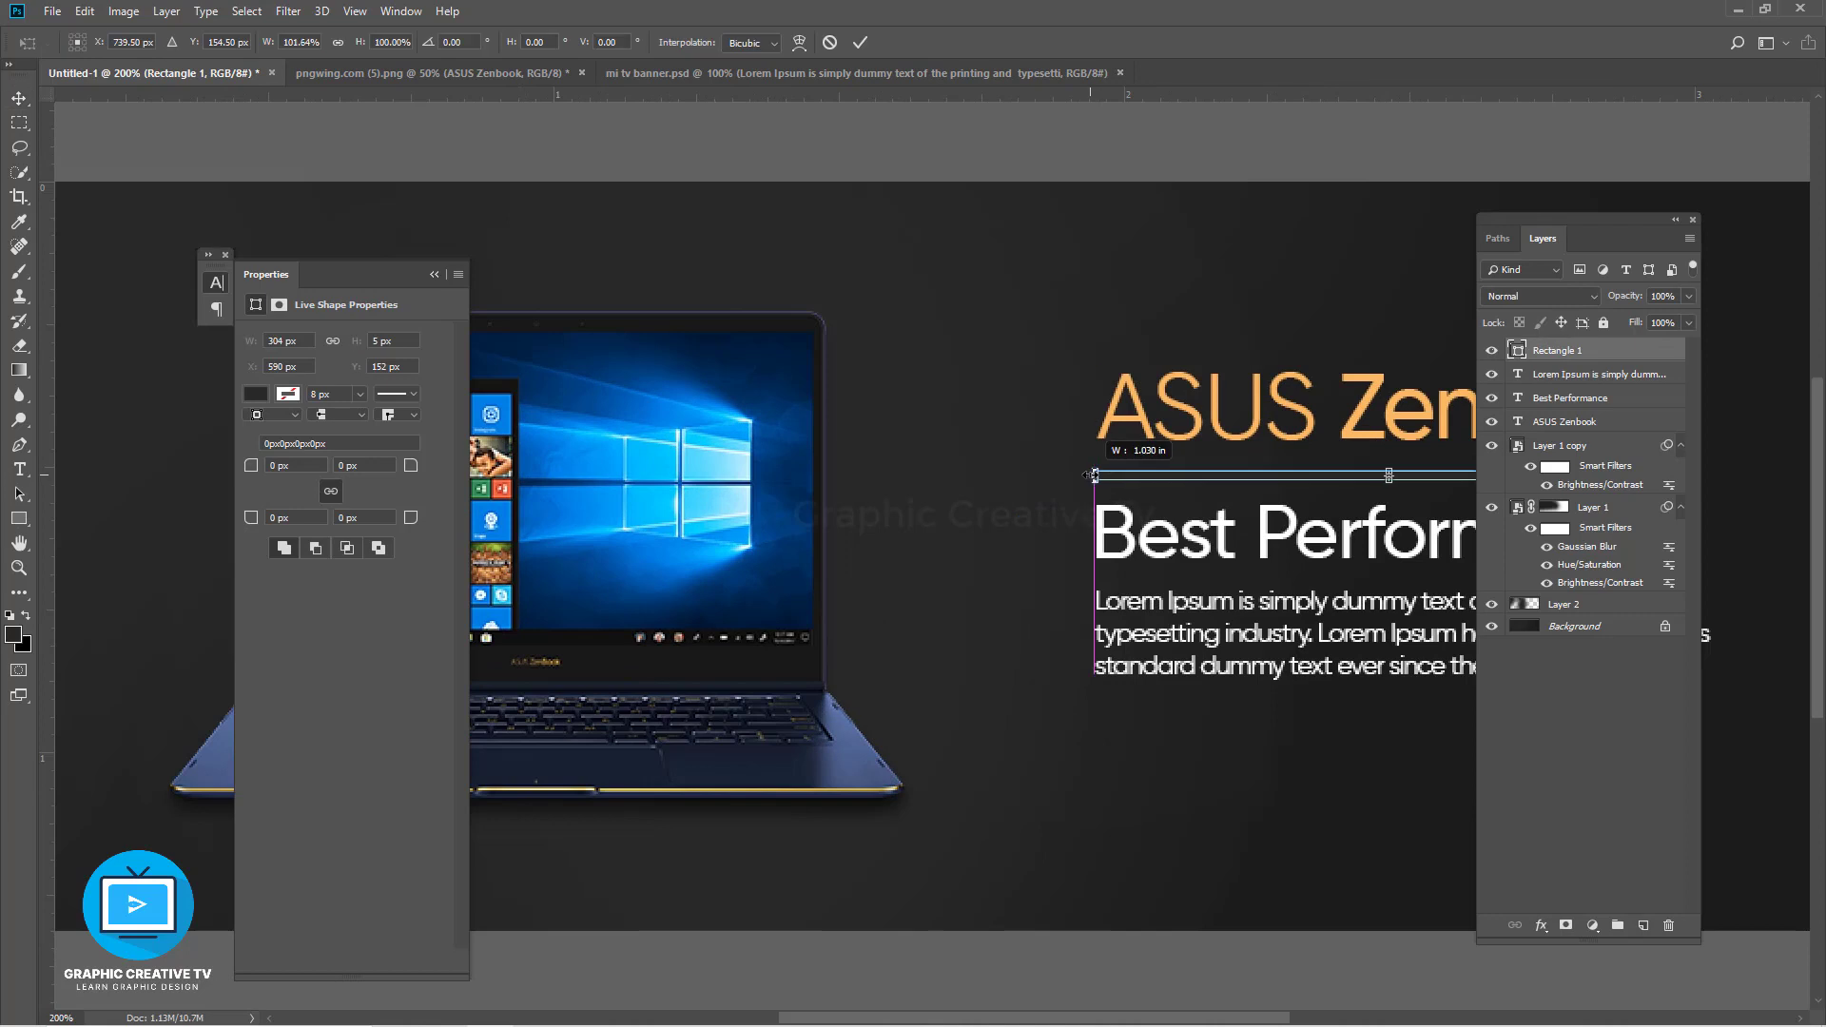
drag(1104, 476, 1097, 476)
click(1676, 220)
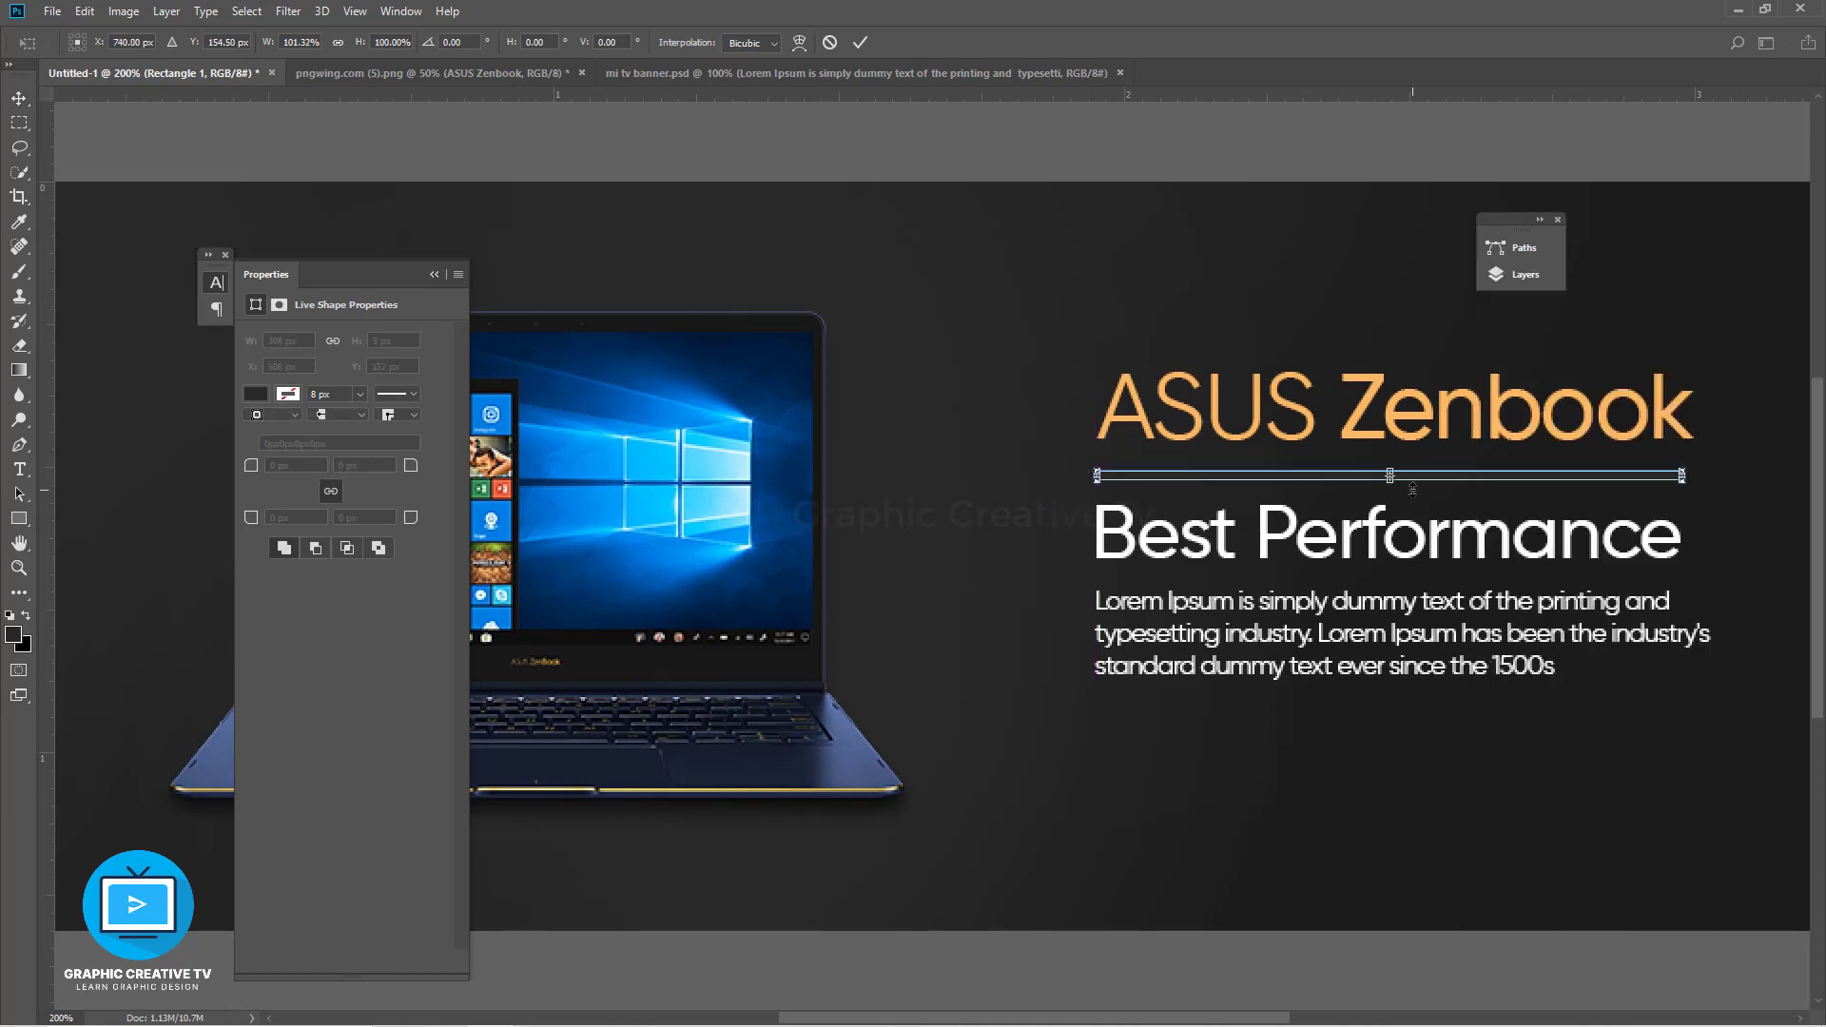
drag(1412, 489, 1395, 476)
key(Return)
click(1402, 150)
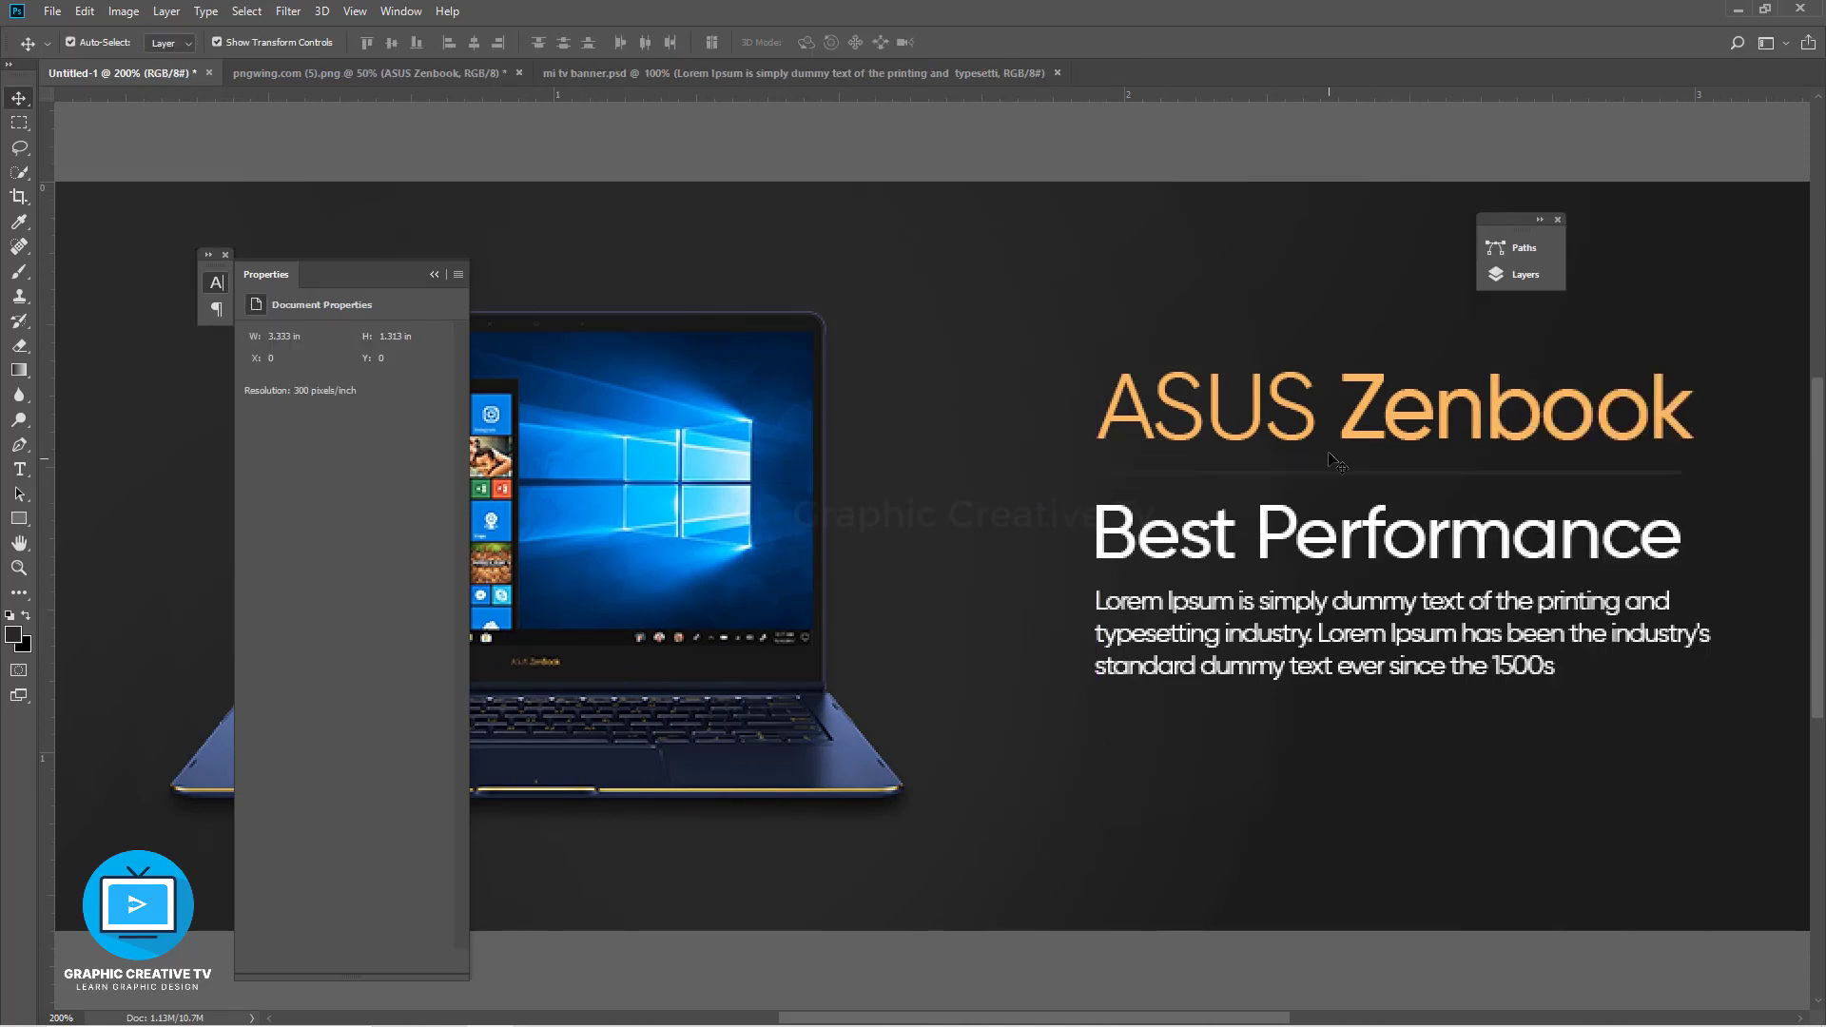
Widen the divider to 313 px to reach the end of the title and reduce its height to 1 px.
click(1387, 473)
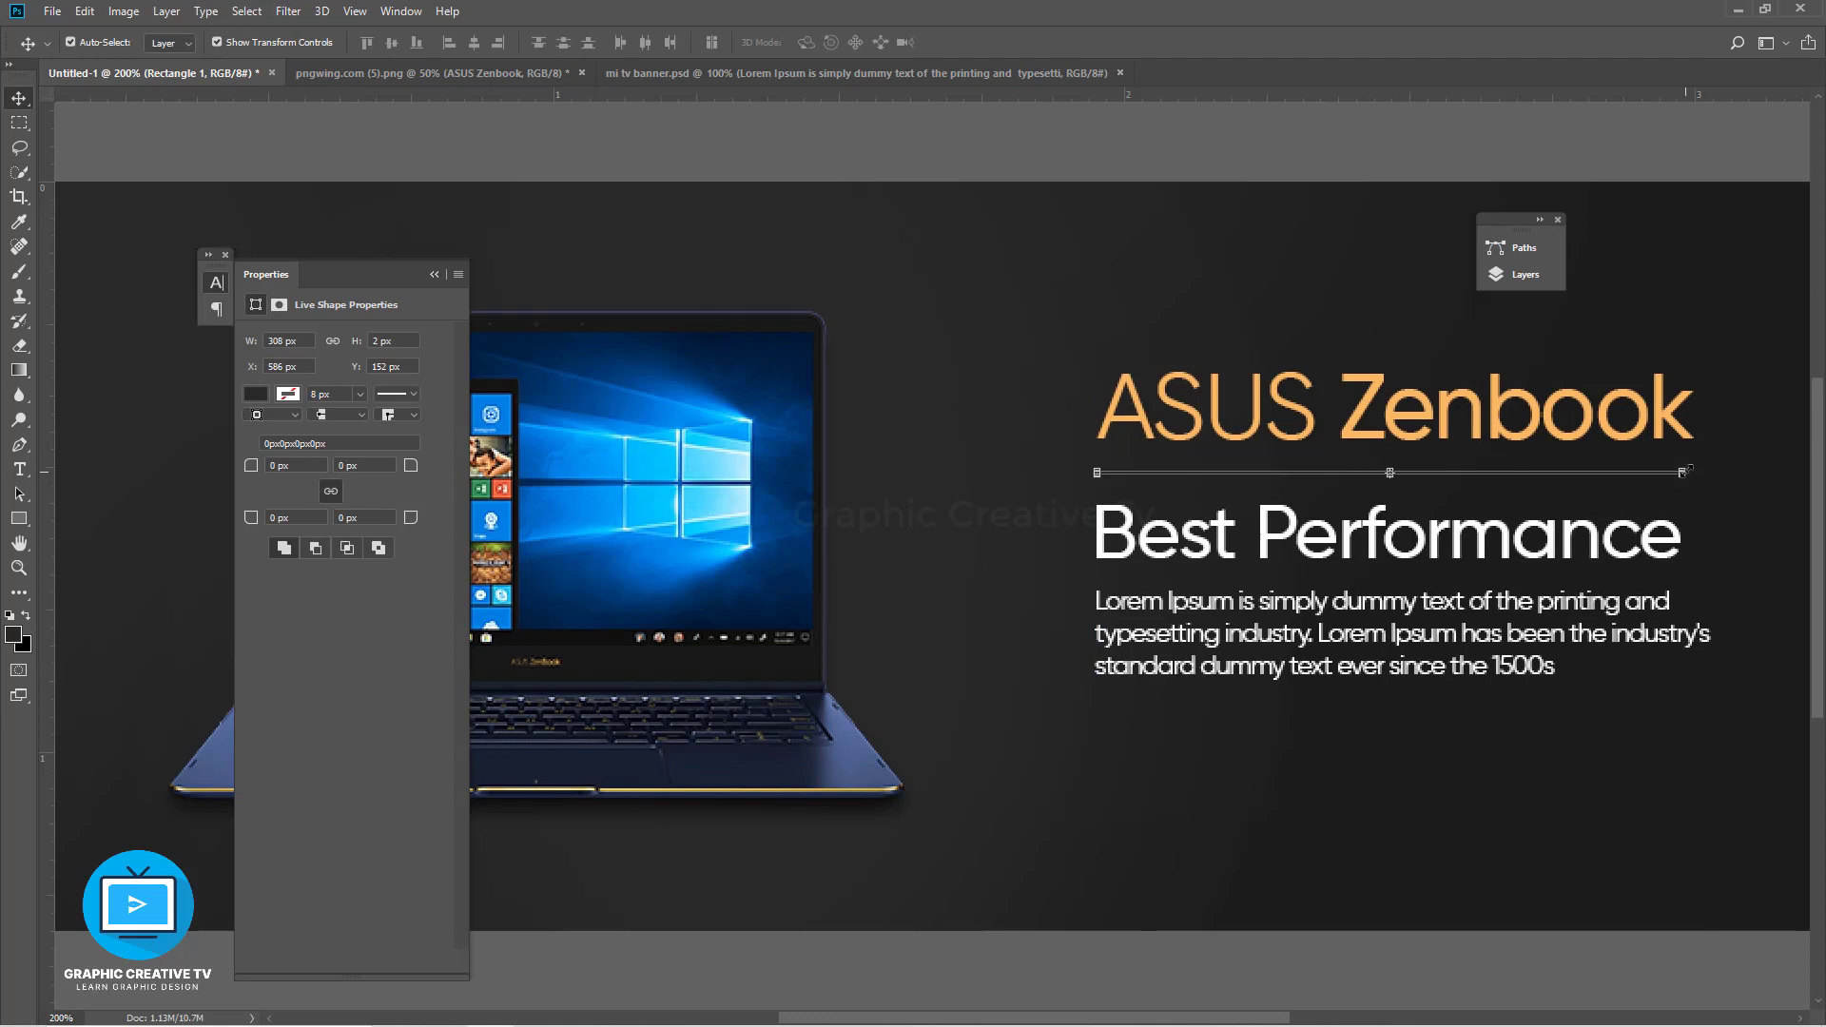
drag(1684, 472, 1694, 473)
key(Return)
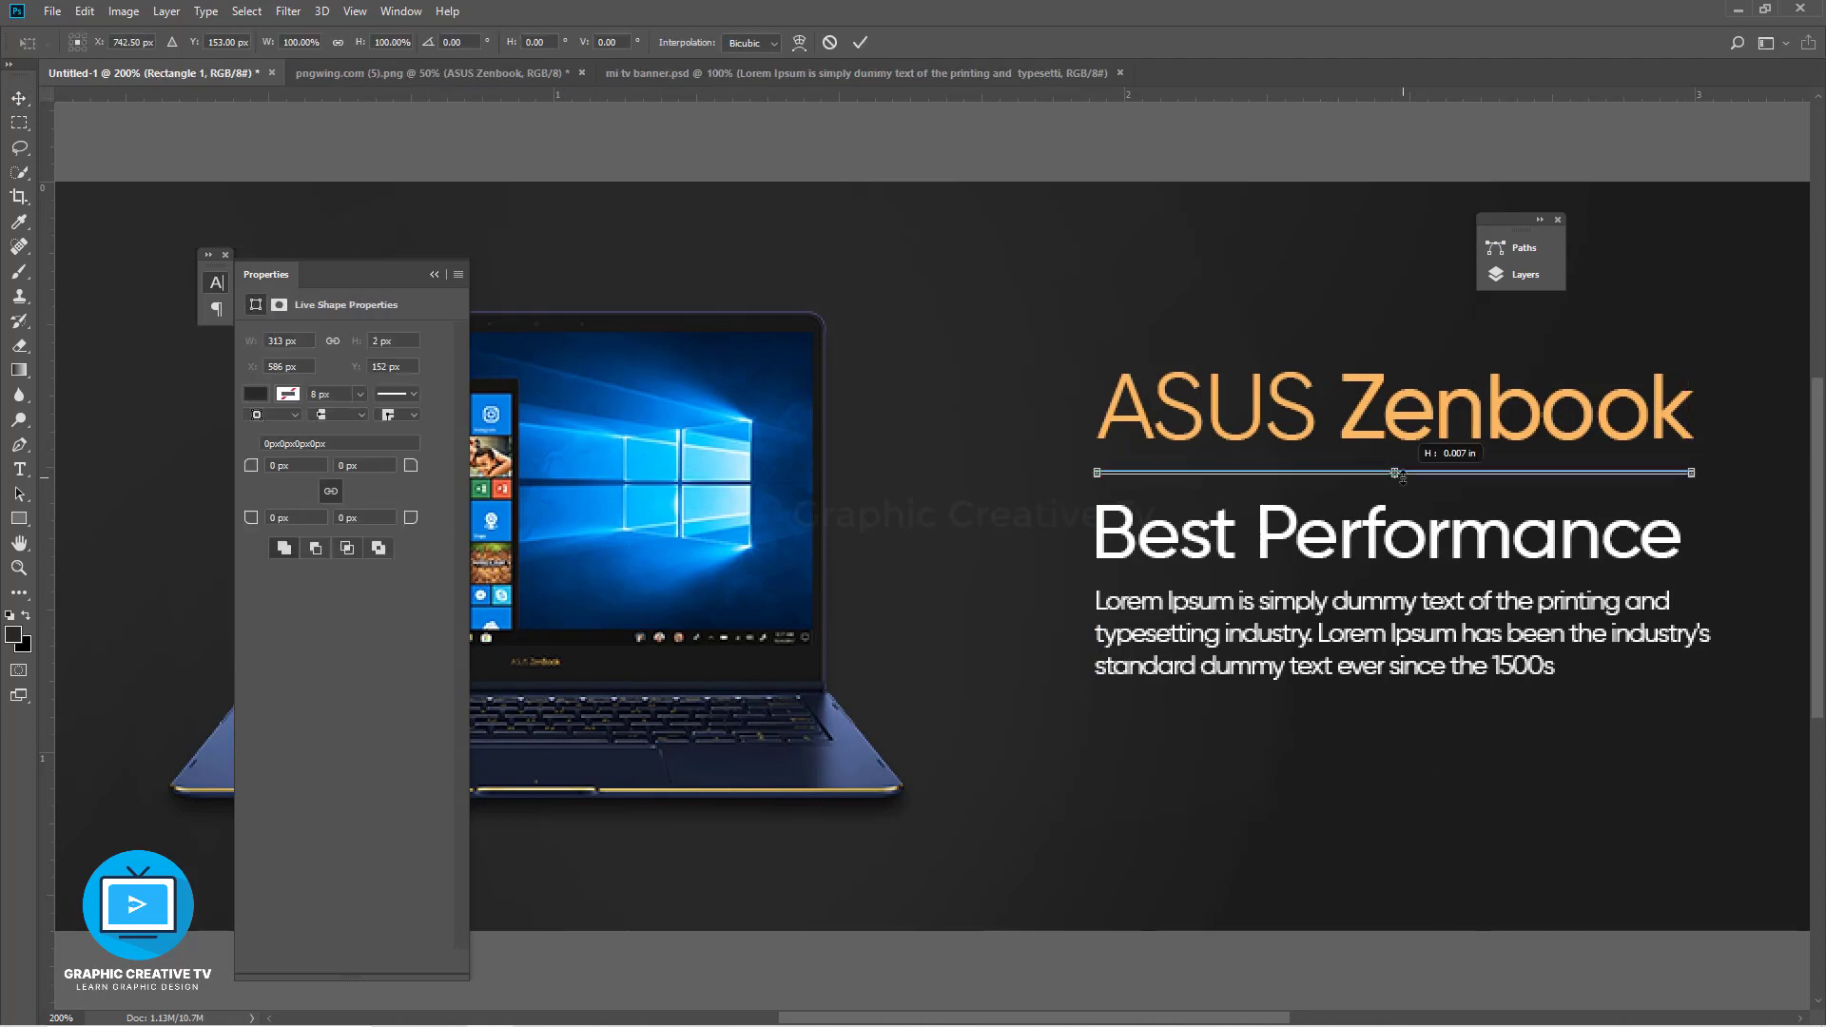
click(1438, 746)
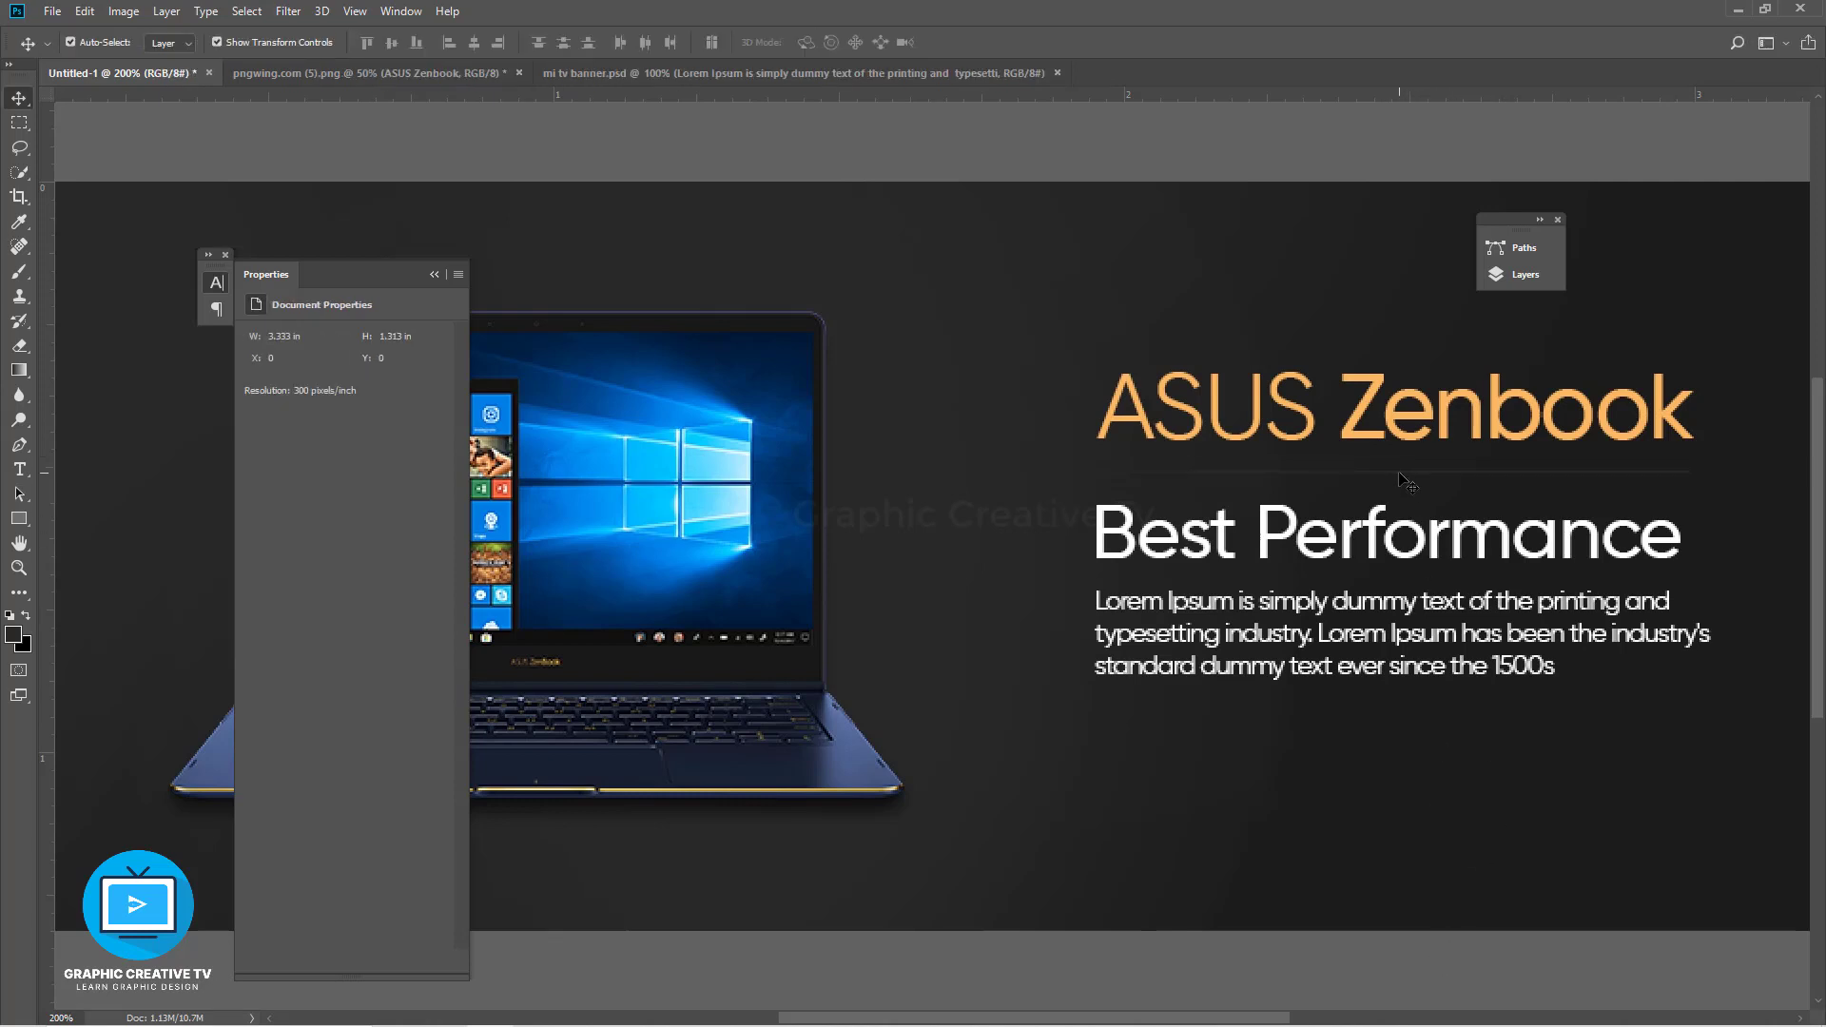
Change the fill of the divider line between the title and Best Performance to white.
click(1400, 472)
click(18, 519)
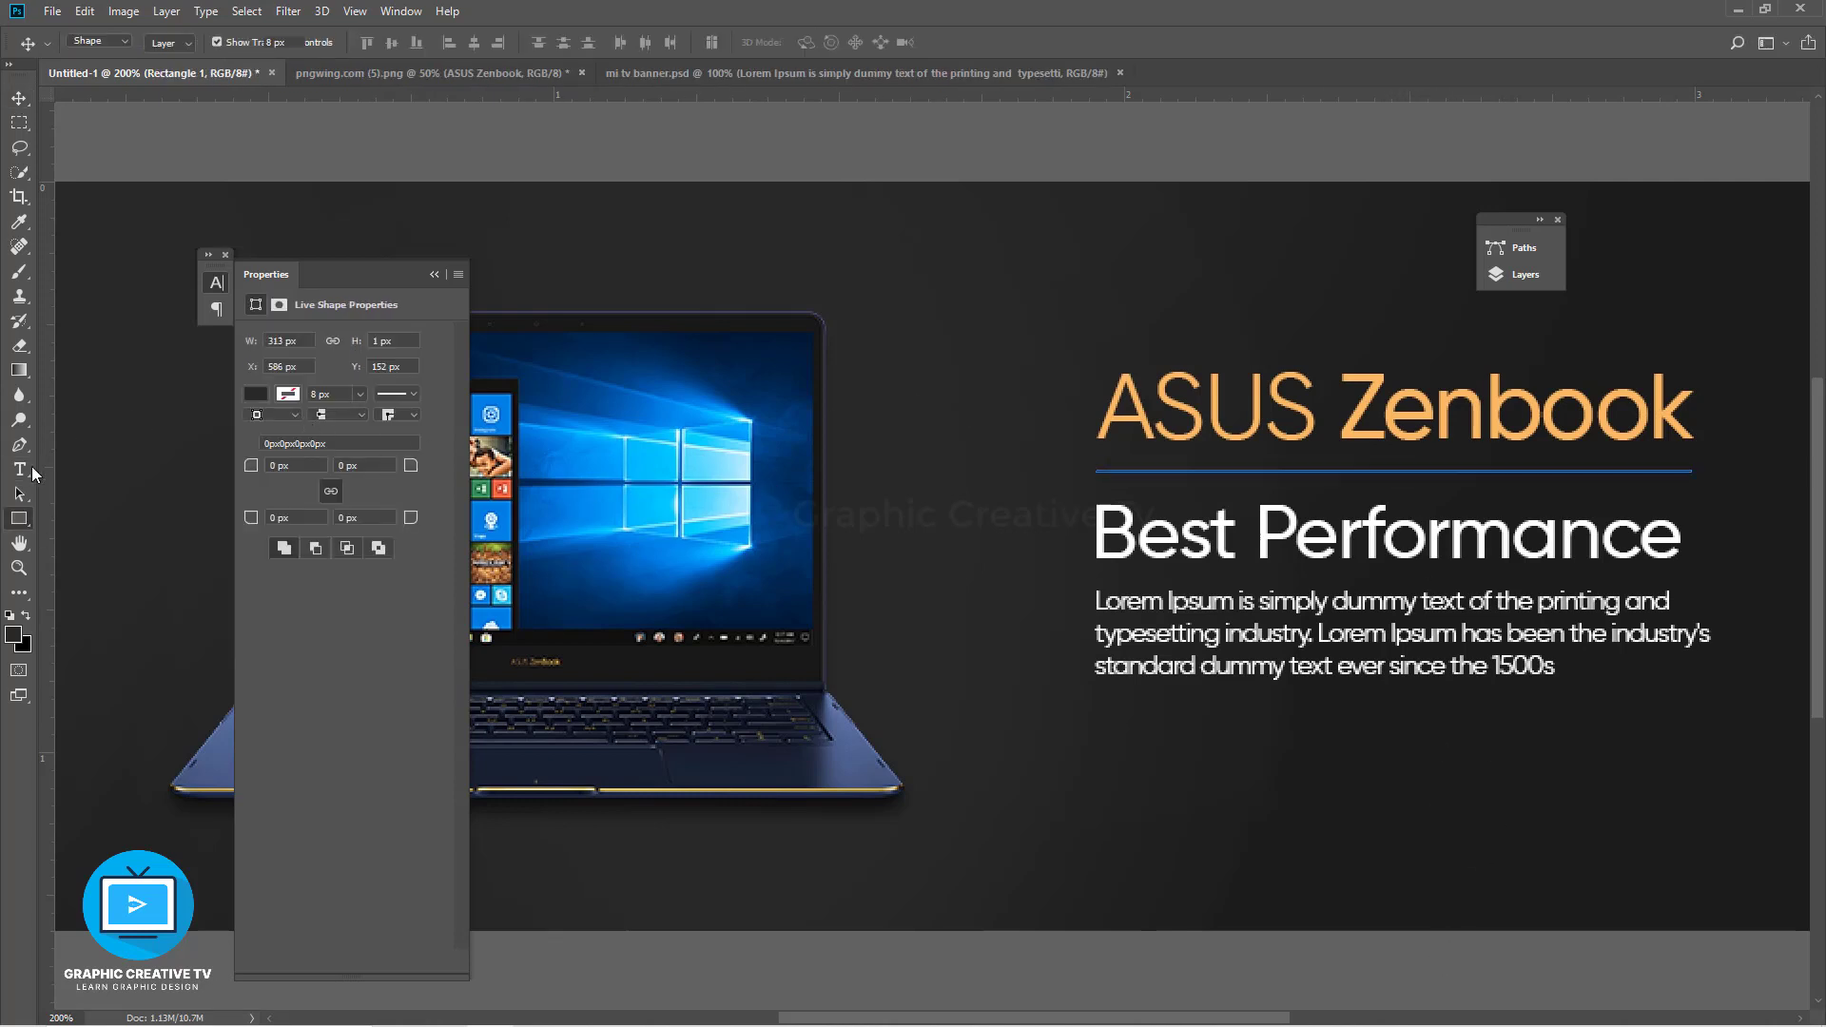
click(255, 394)
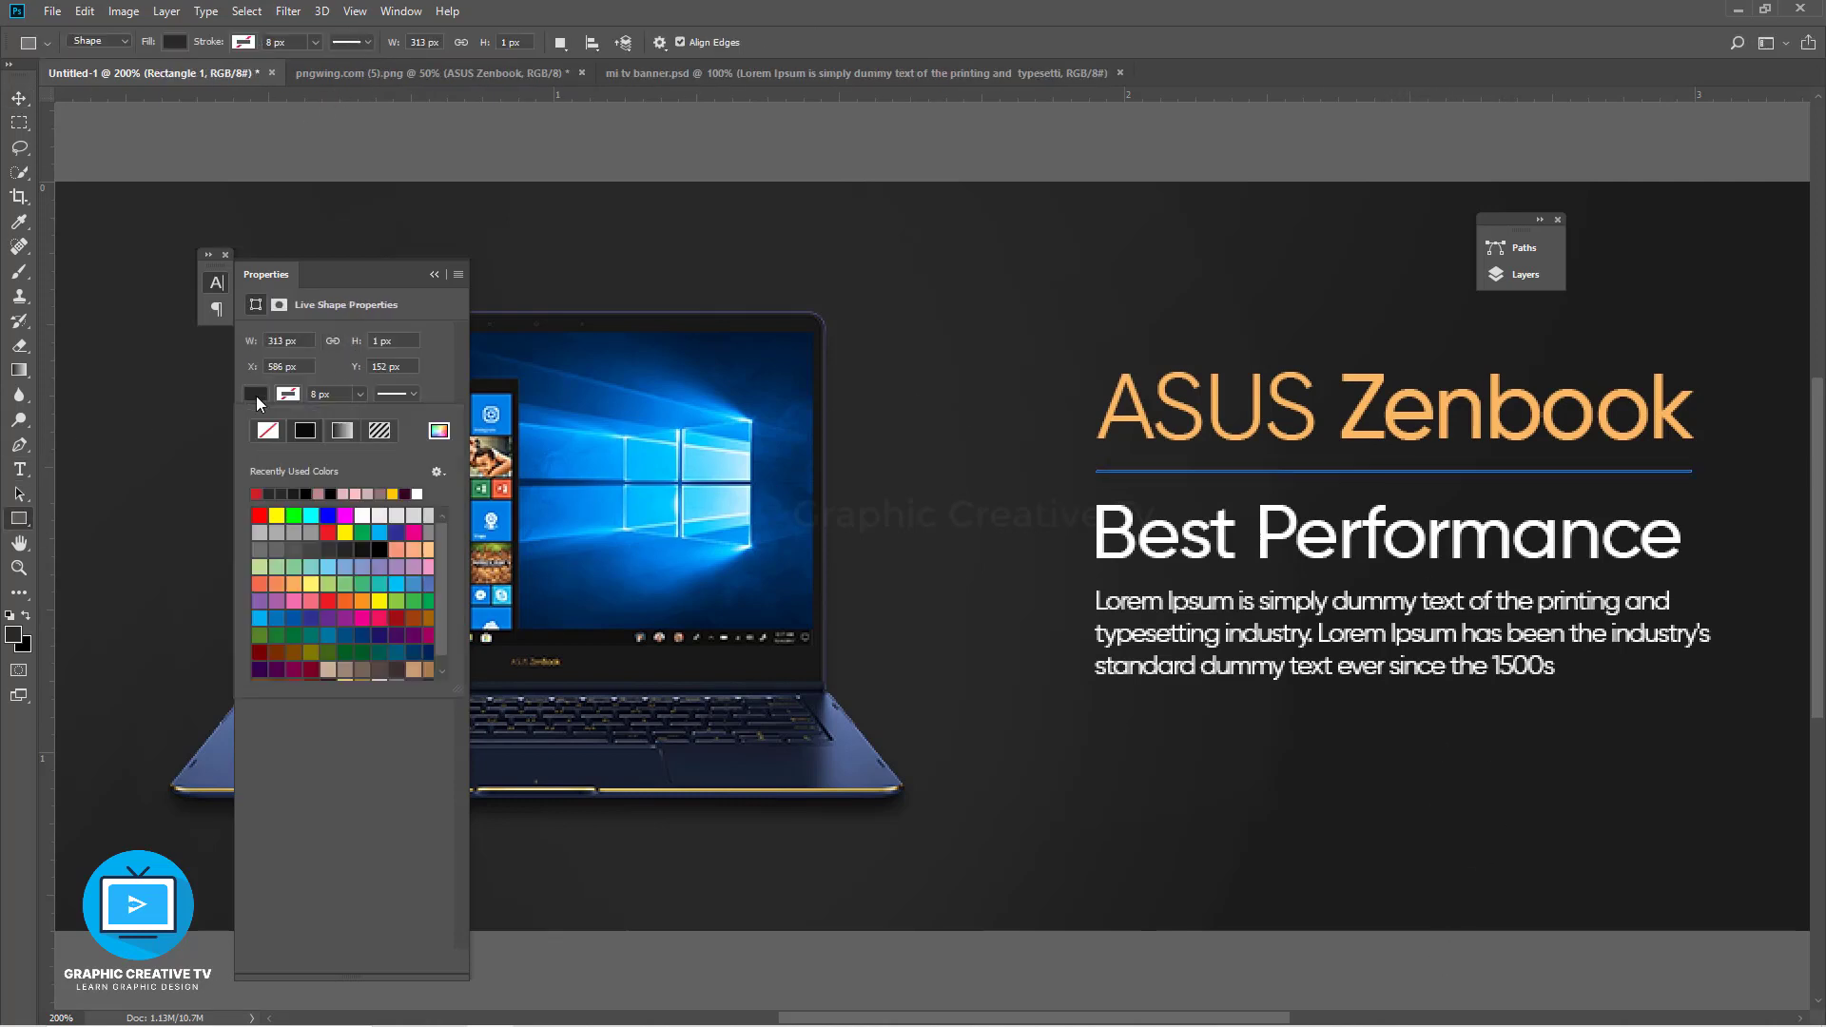
click(365, 512)
click(18, 99)
click(242, 153)
click(1161, 472)
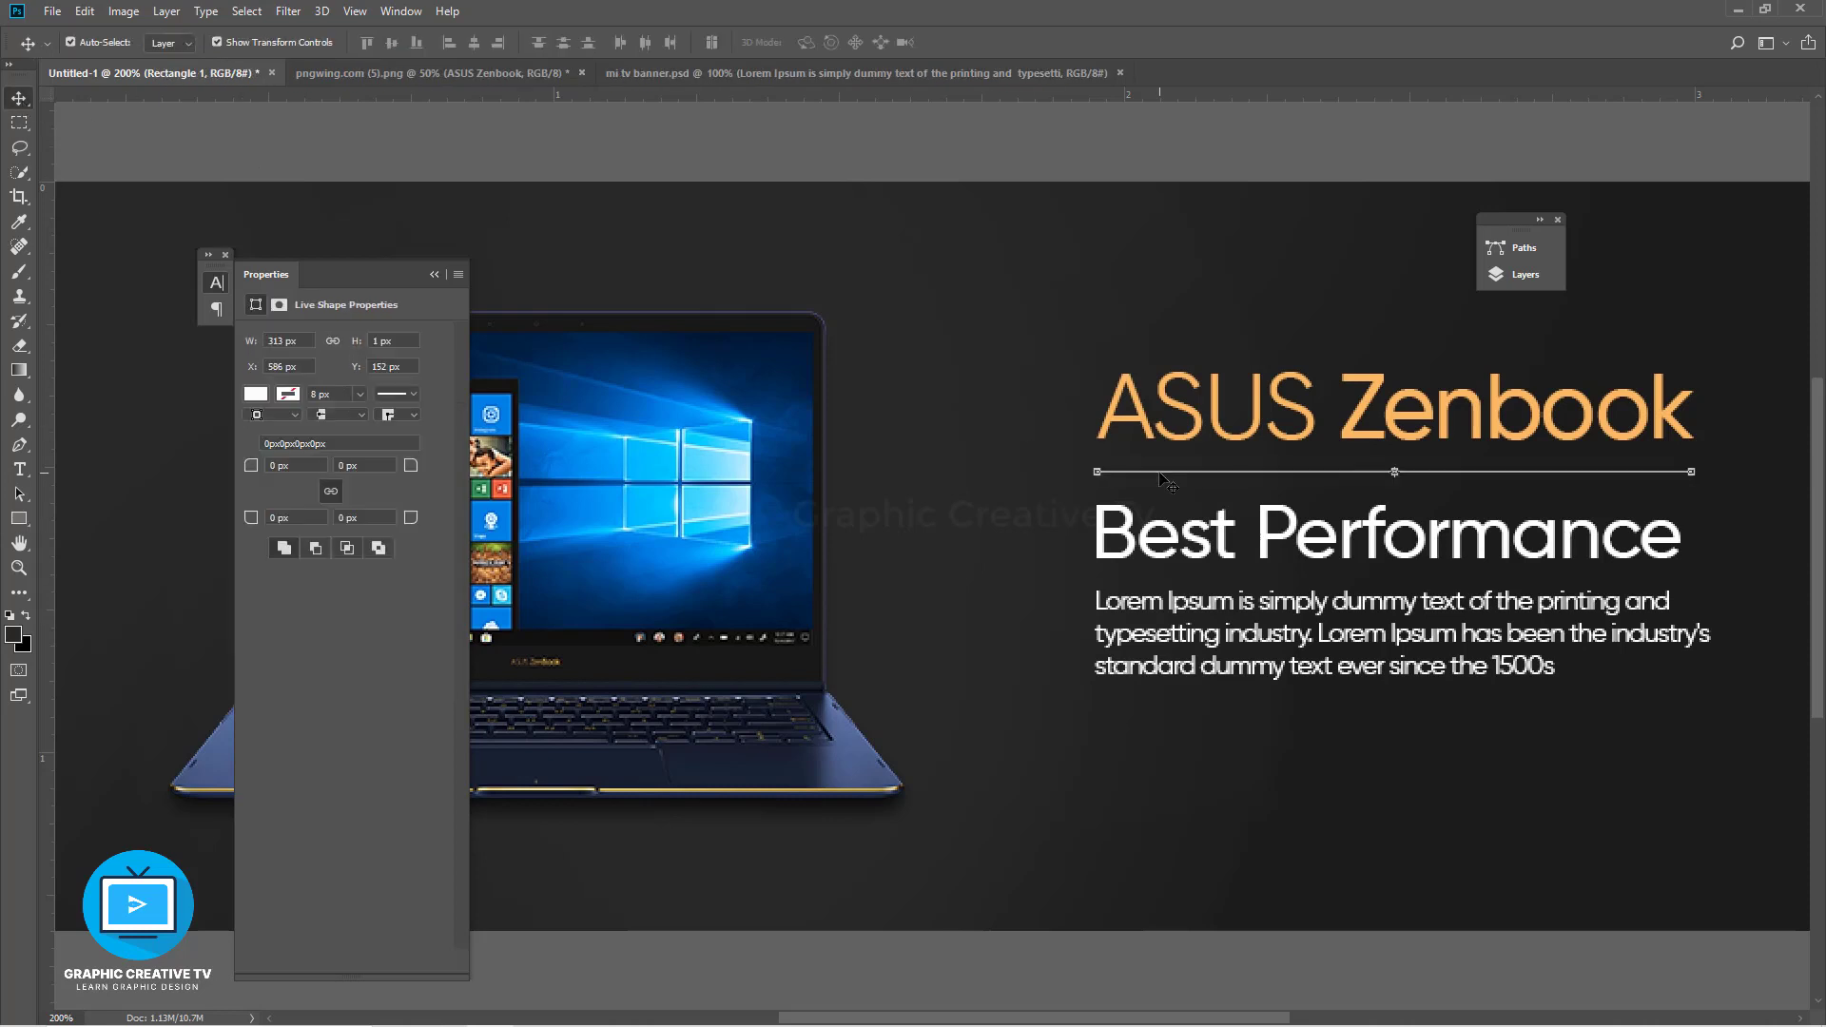
Add a layer mask to the white divider line.
click(19, 346)
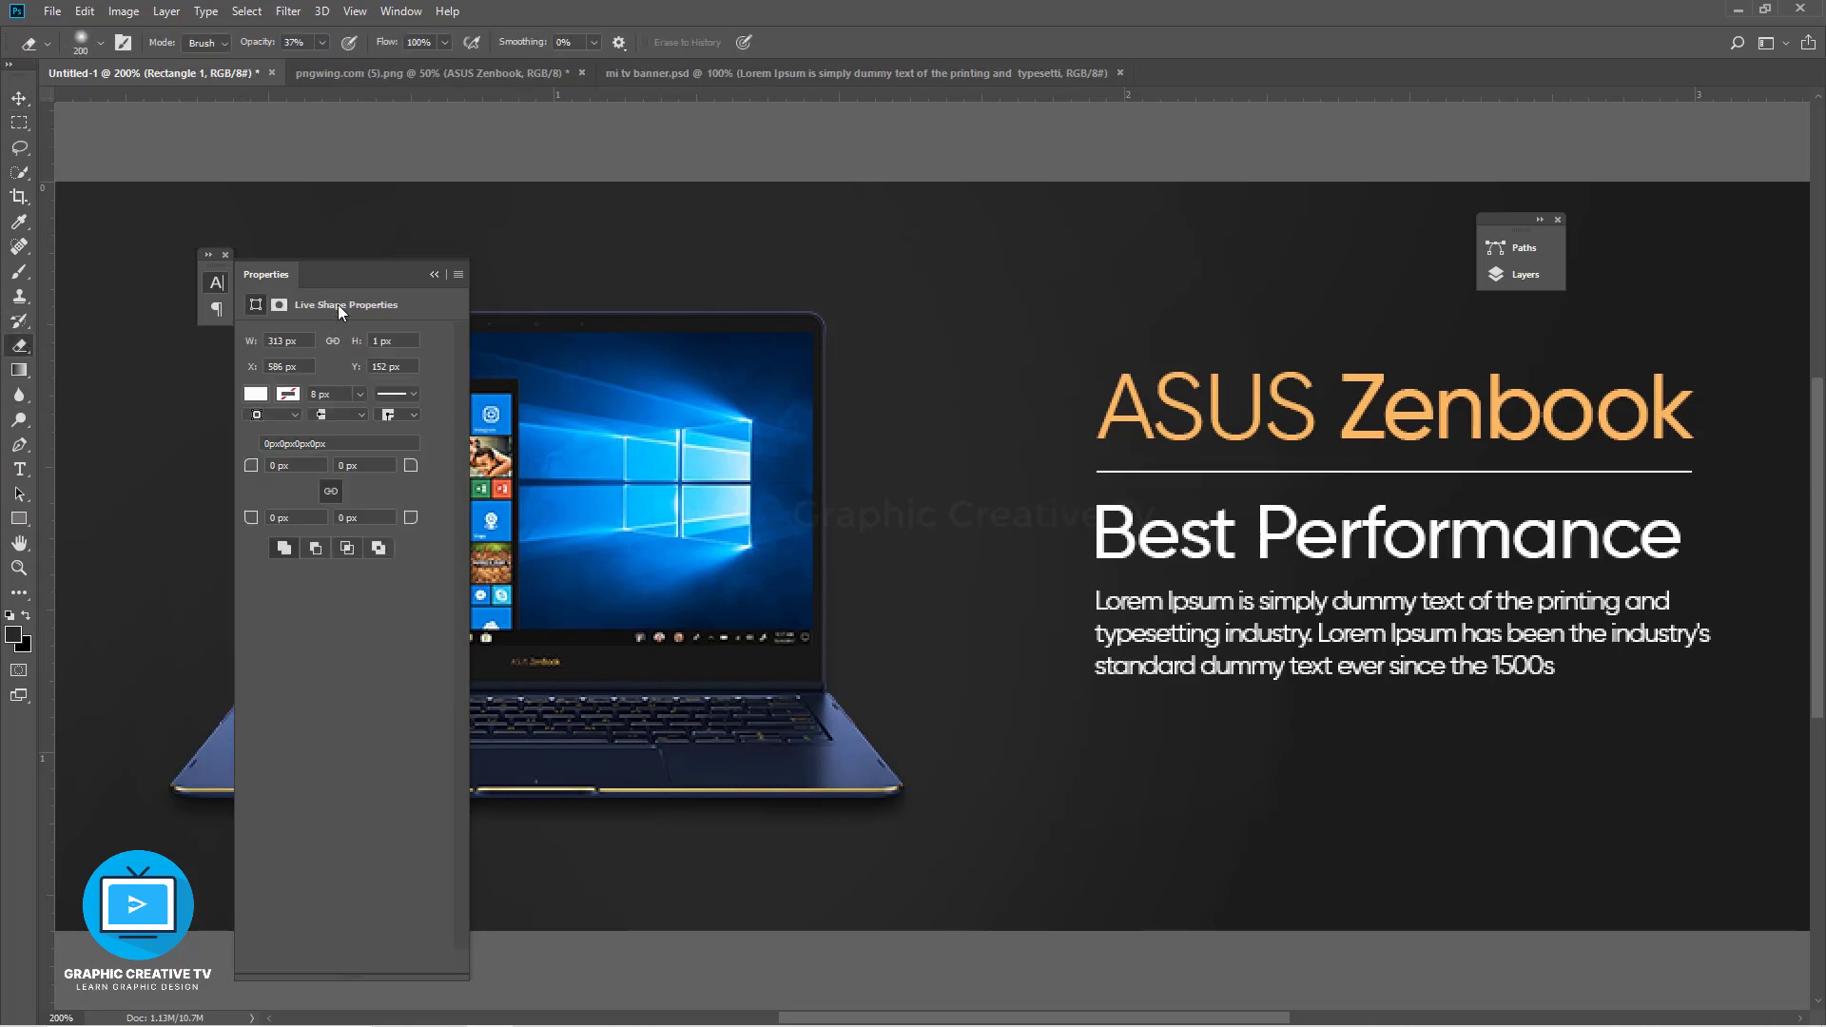
click(1526, 275)
click(1341, 927)
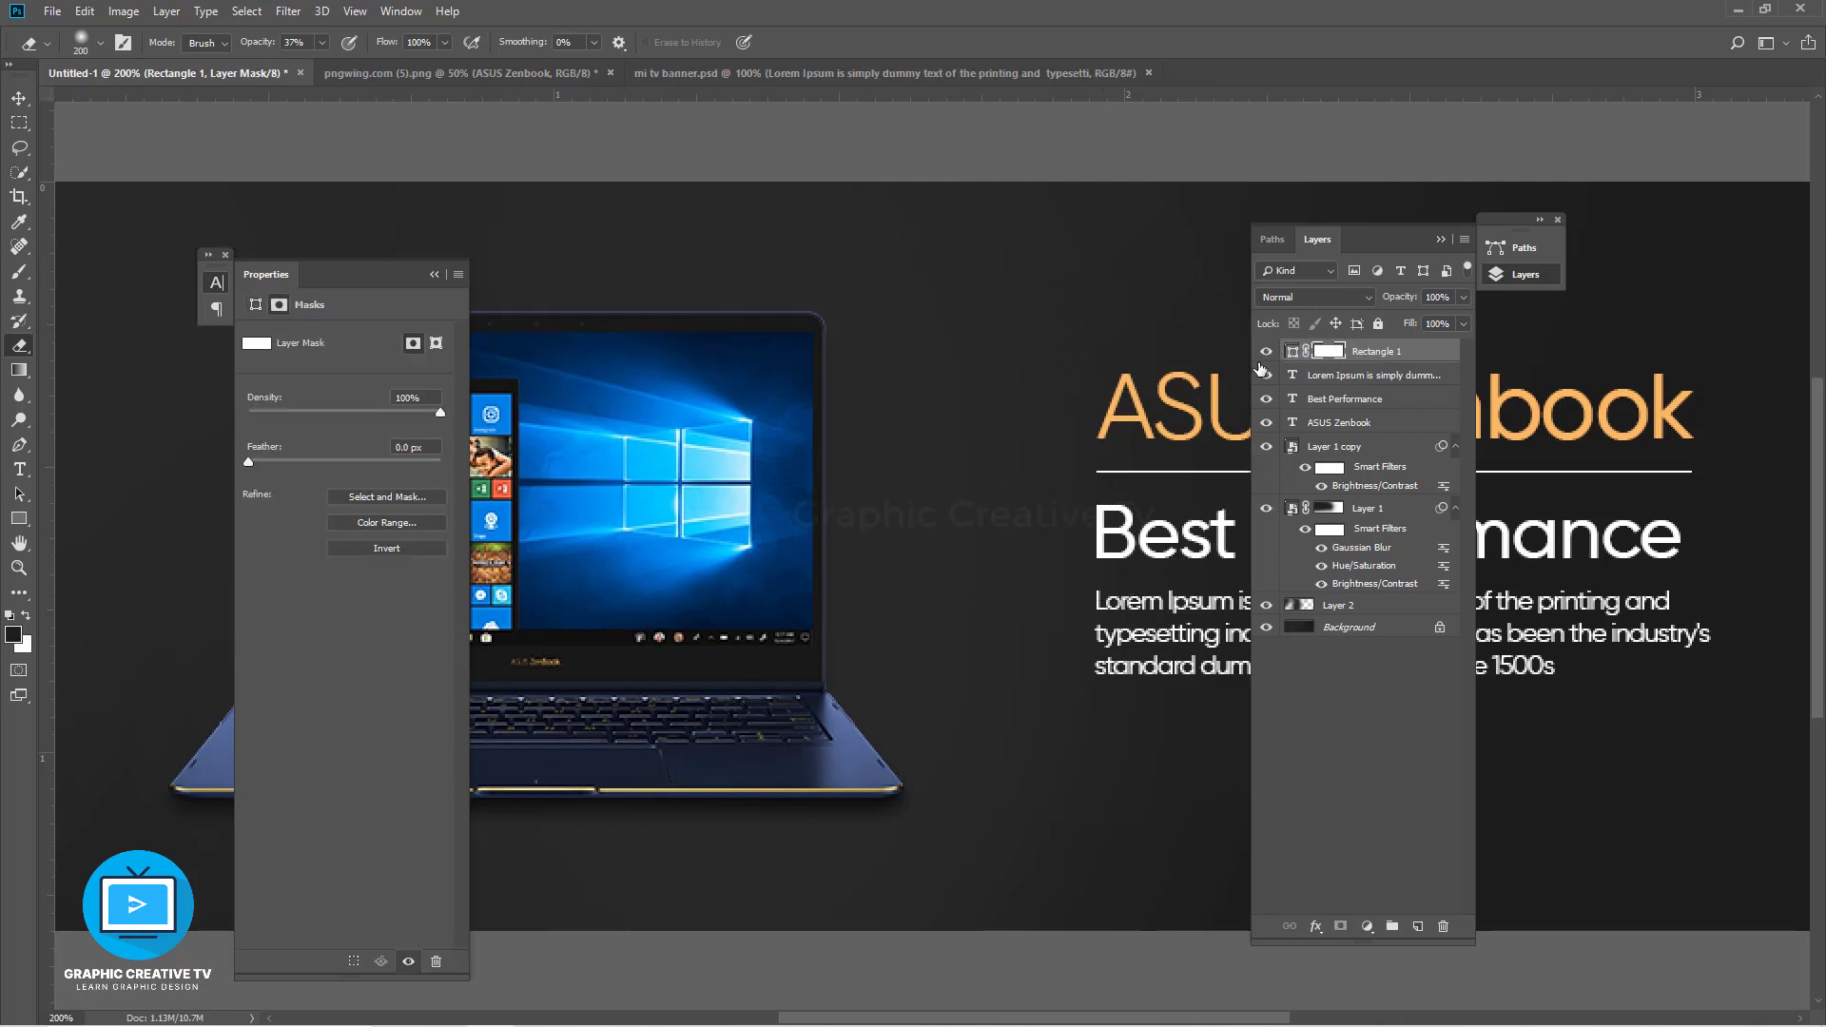
click(439, 275)
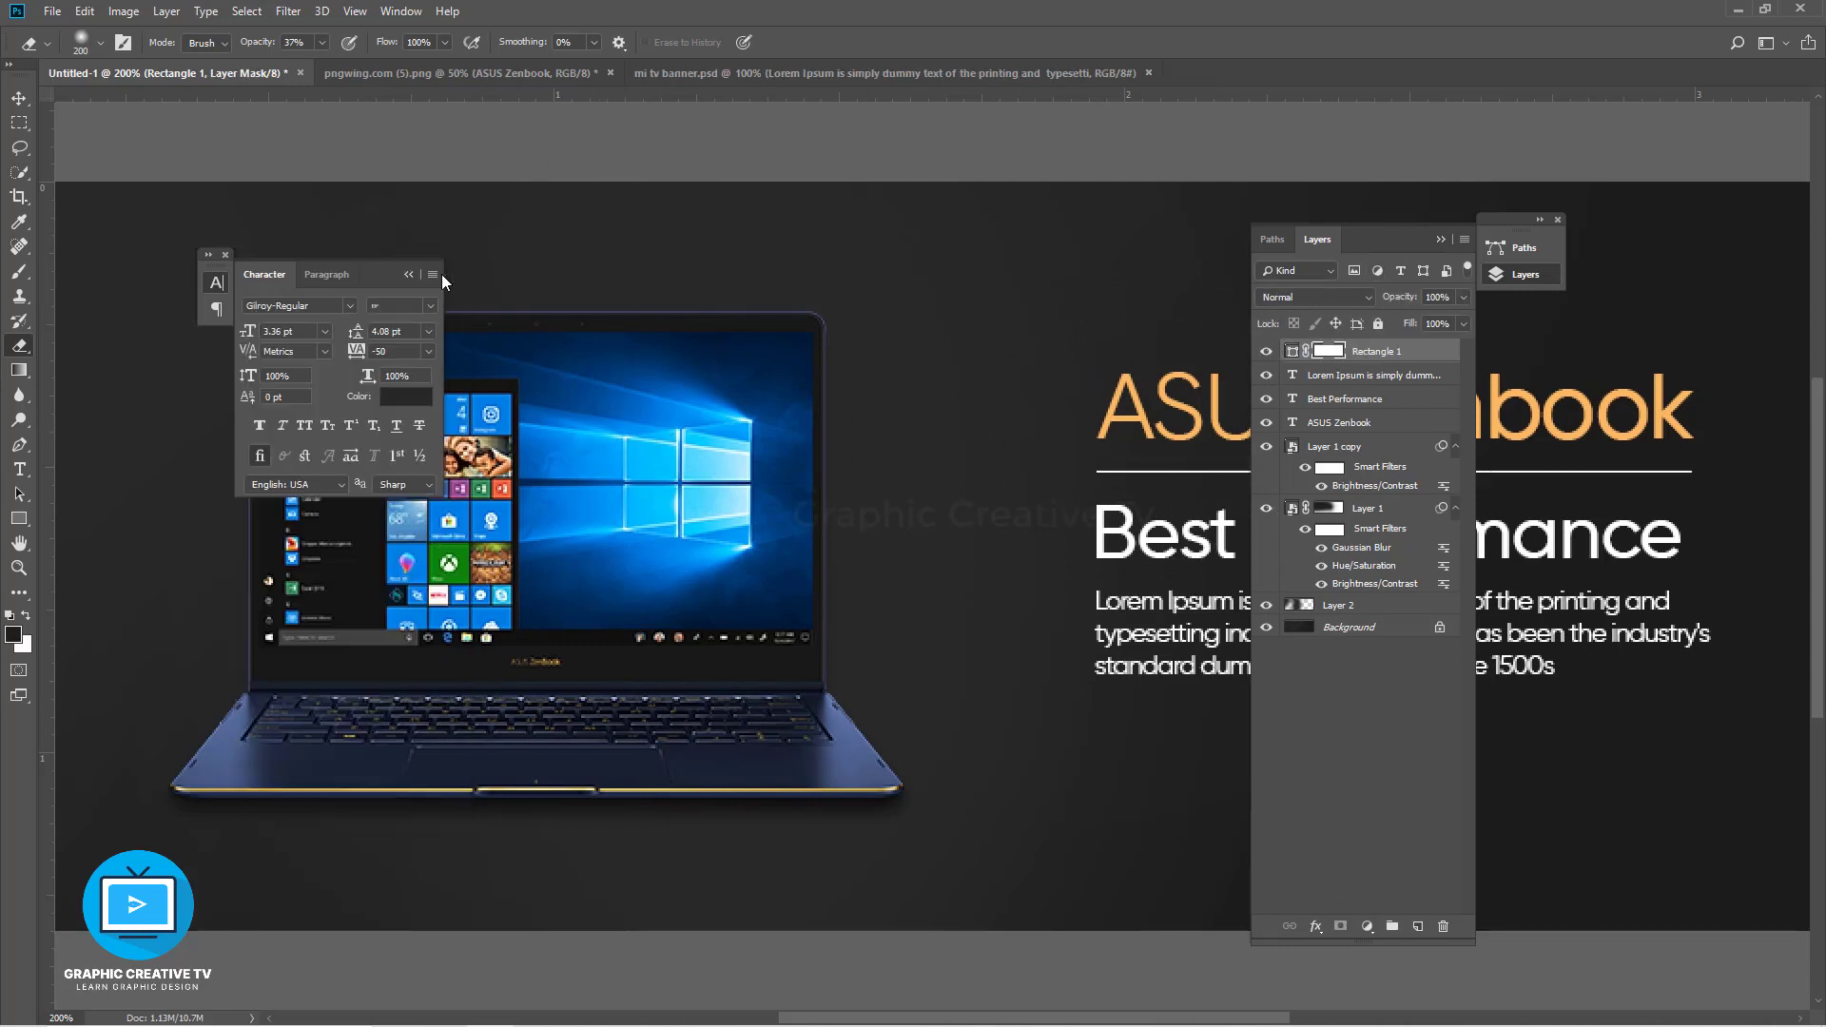
key(ctrl+minus)
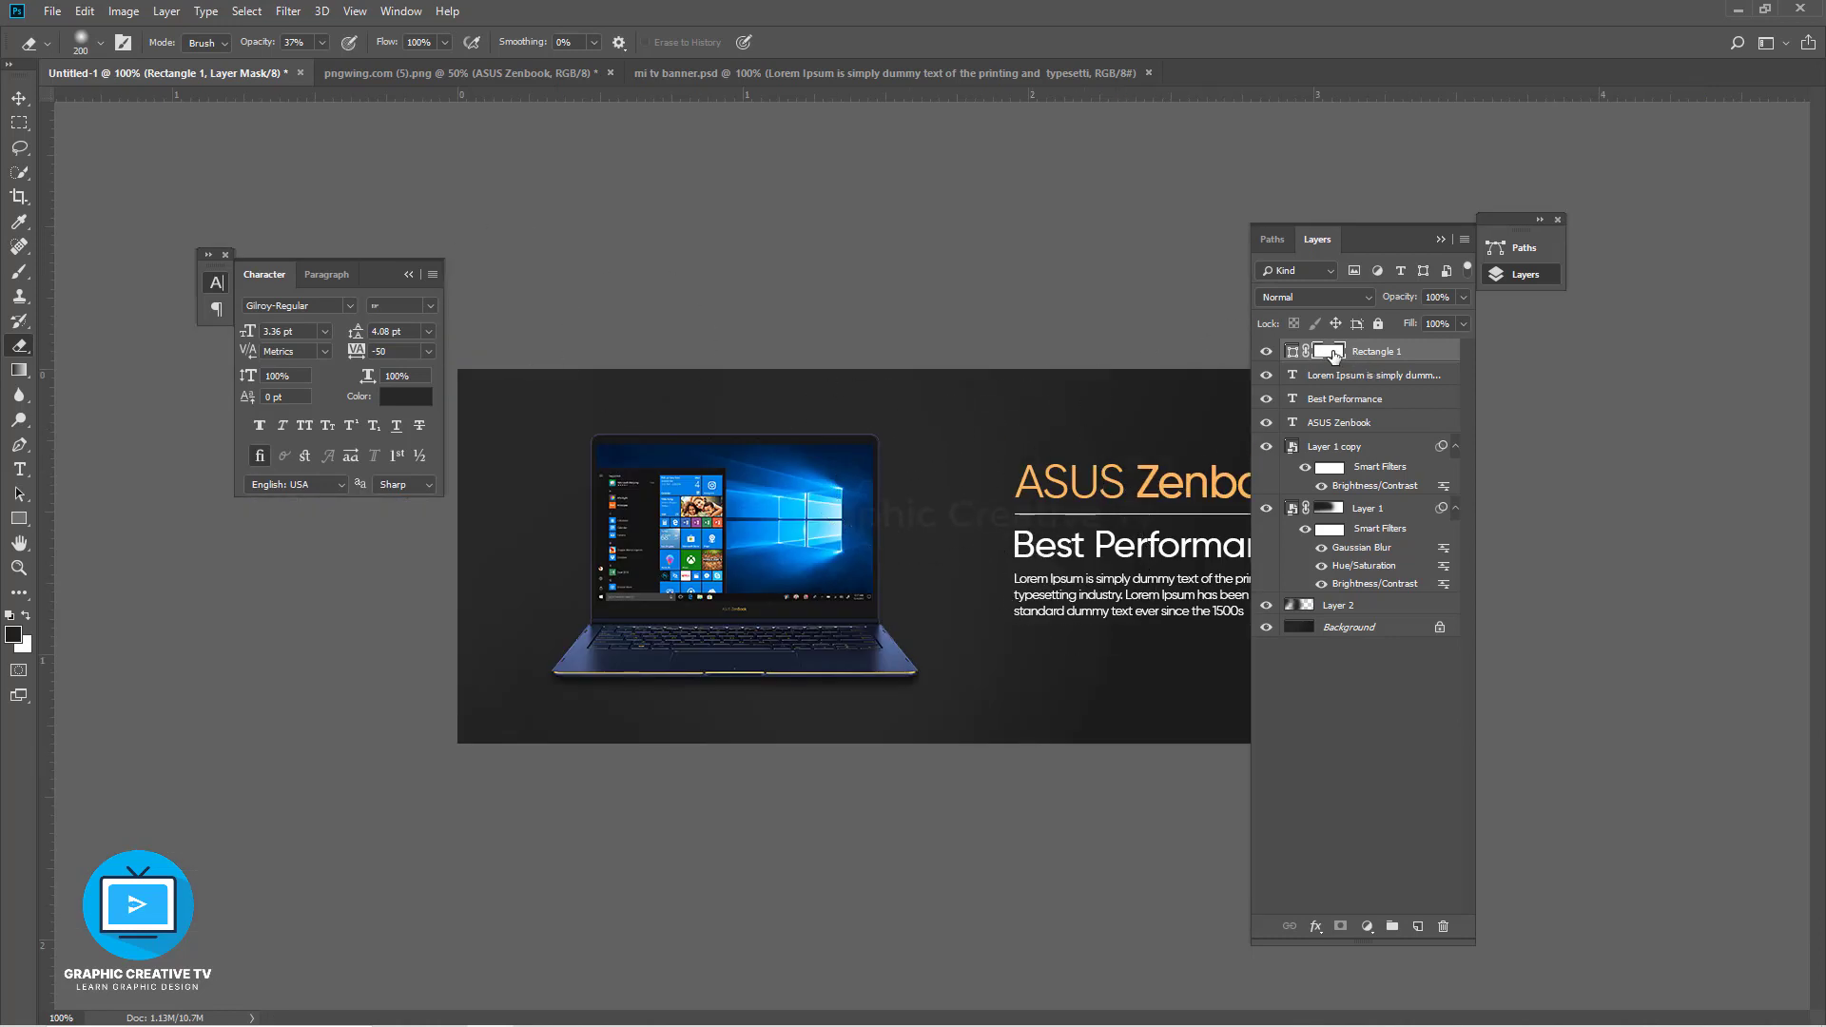
Fade both ends of the divider by painting black on its mask with a soft 400 px brush.
key(b)
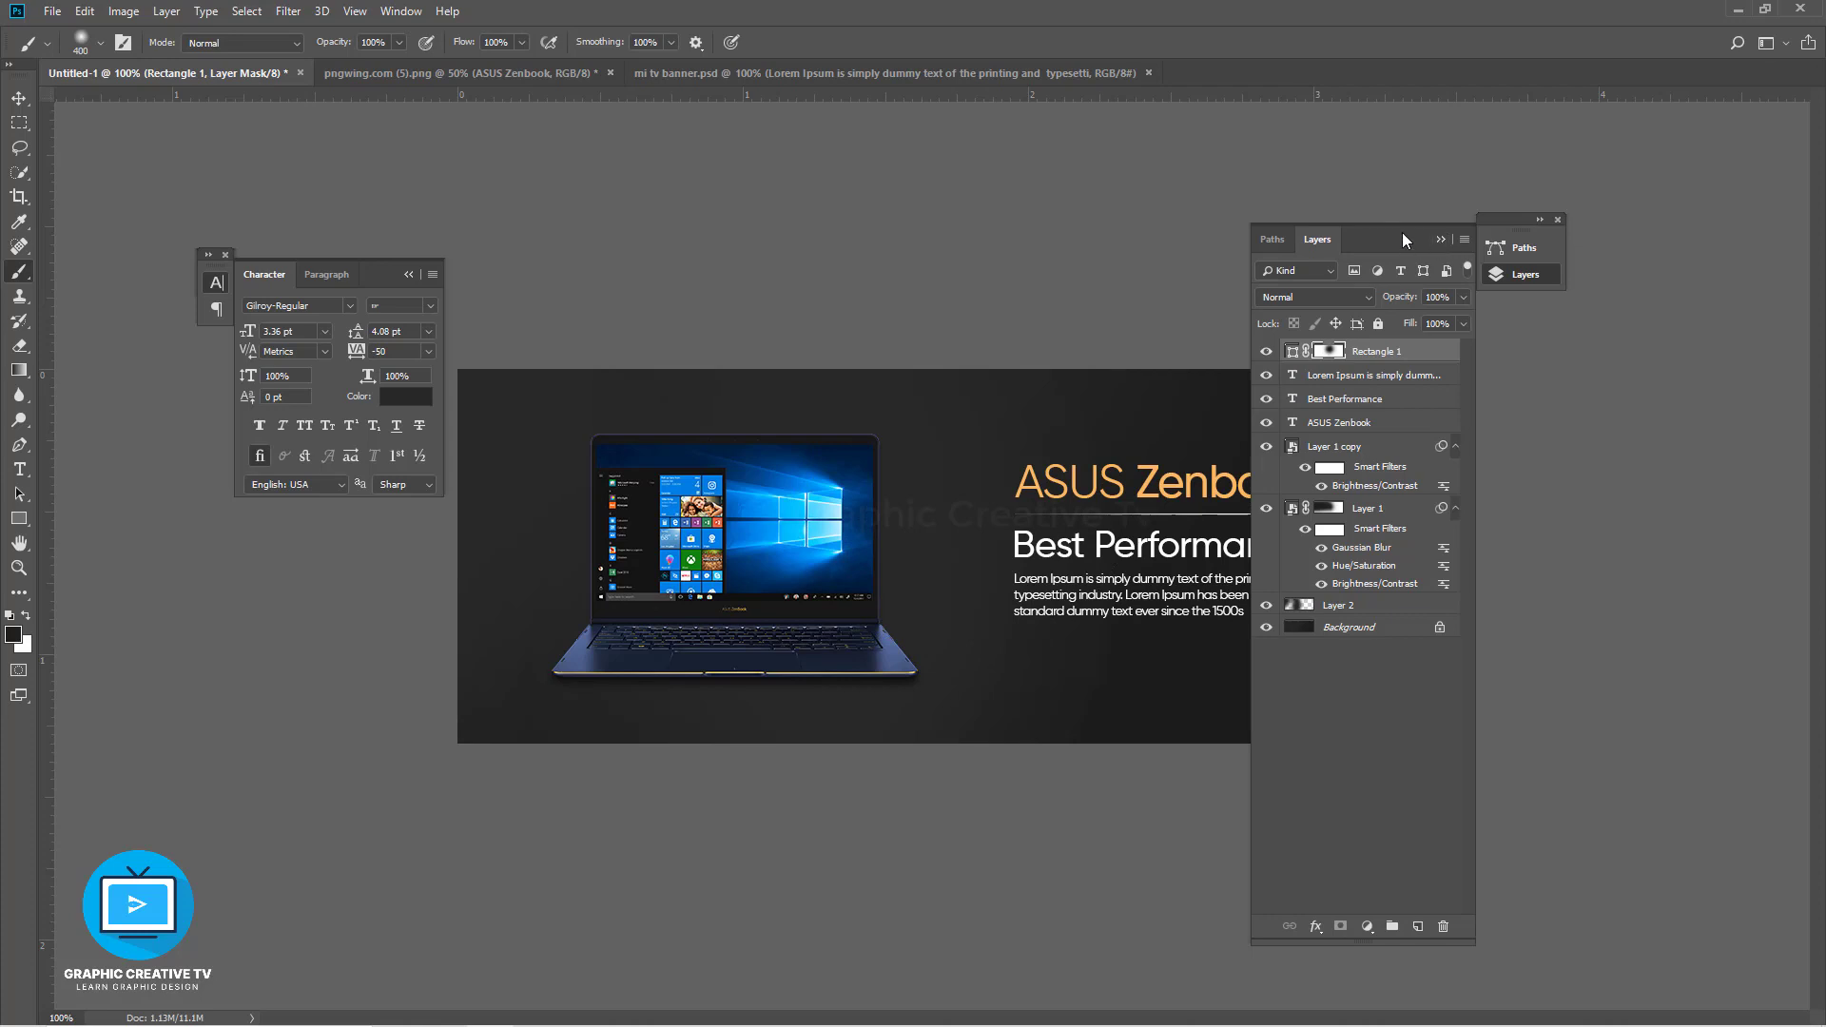
drag(1402, 235, 1657, 234)
click(1389, 491)
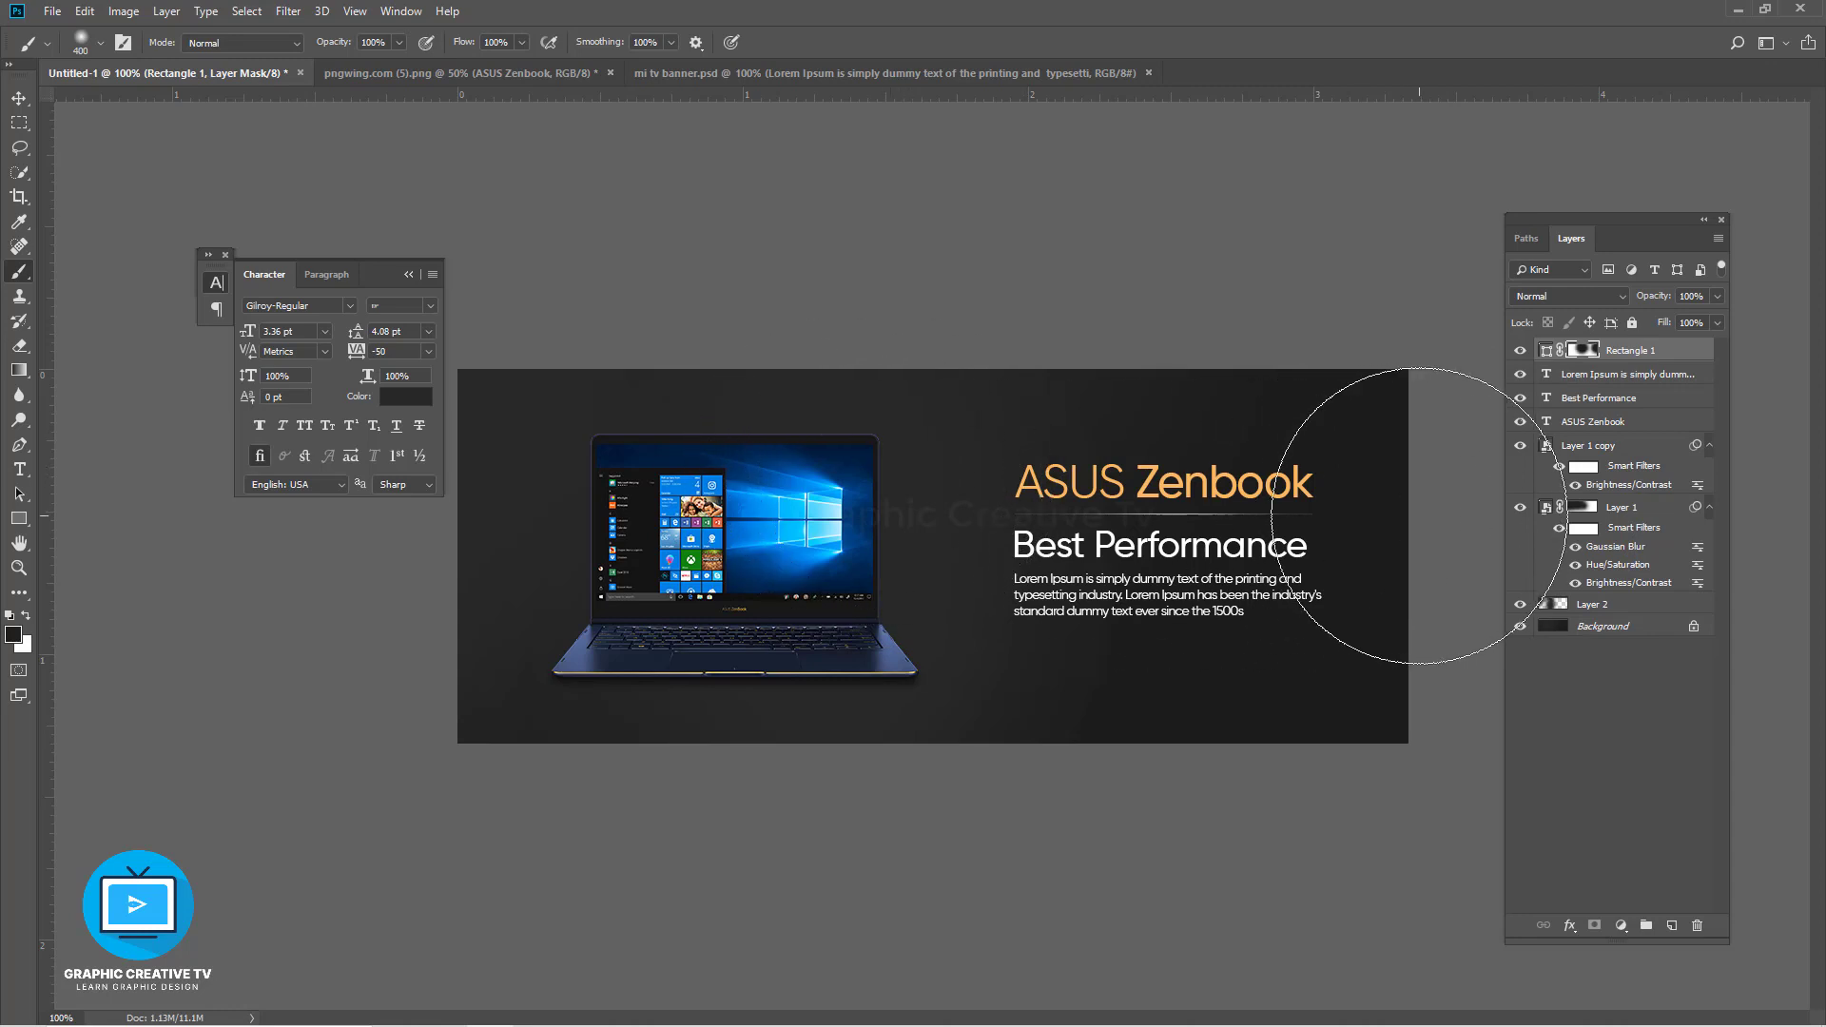
key(v)
click(1183, 514)
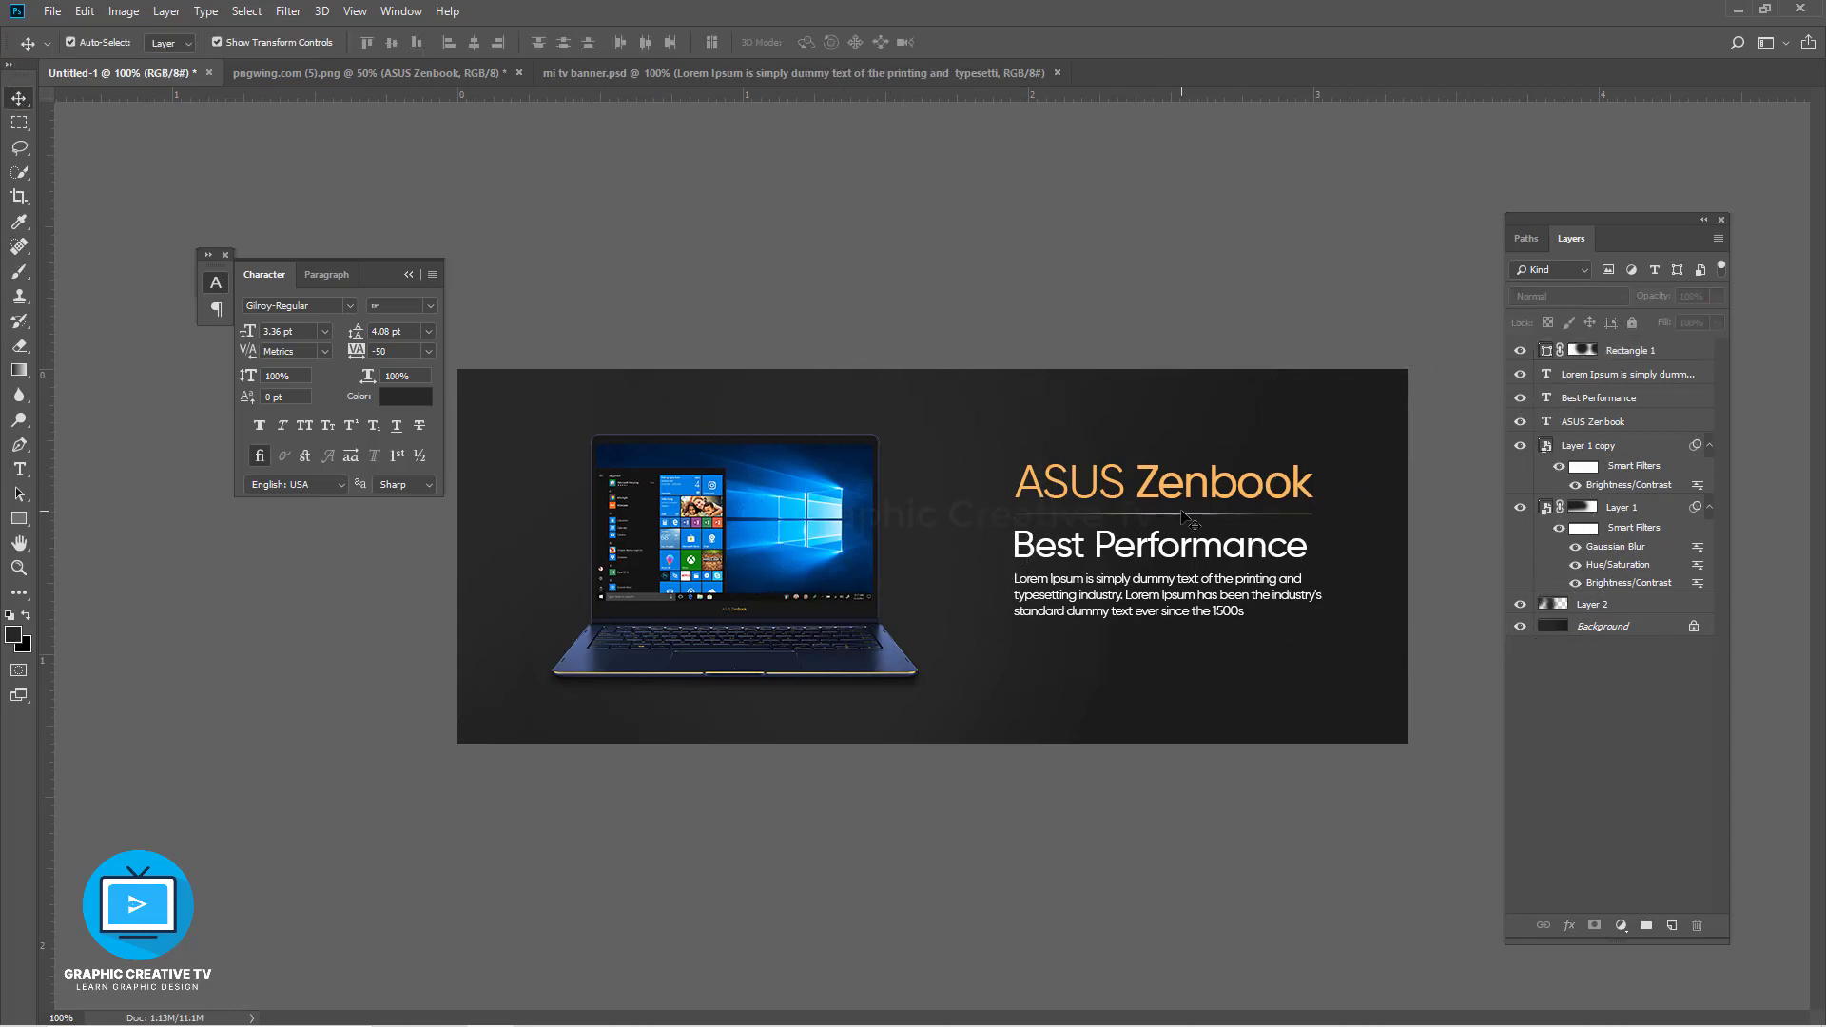
click(1183, 514)
click(1179, 559)
click(1175, 598)
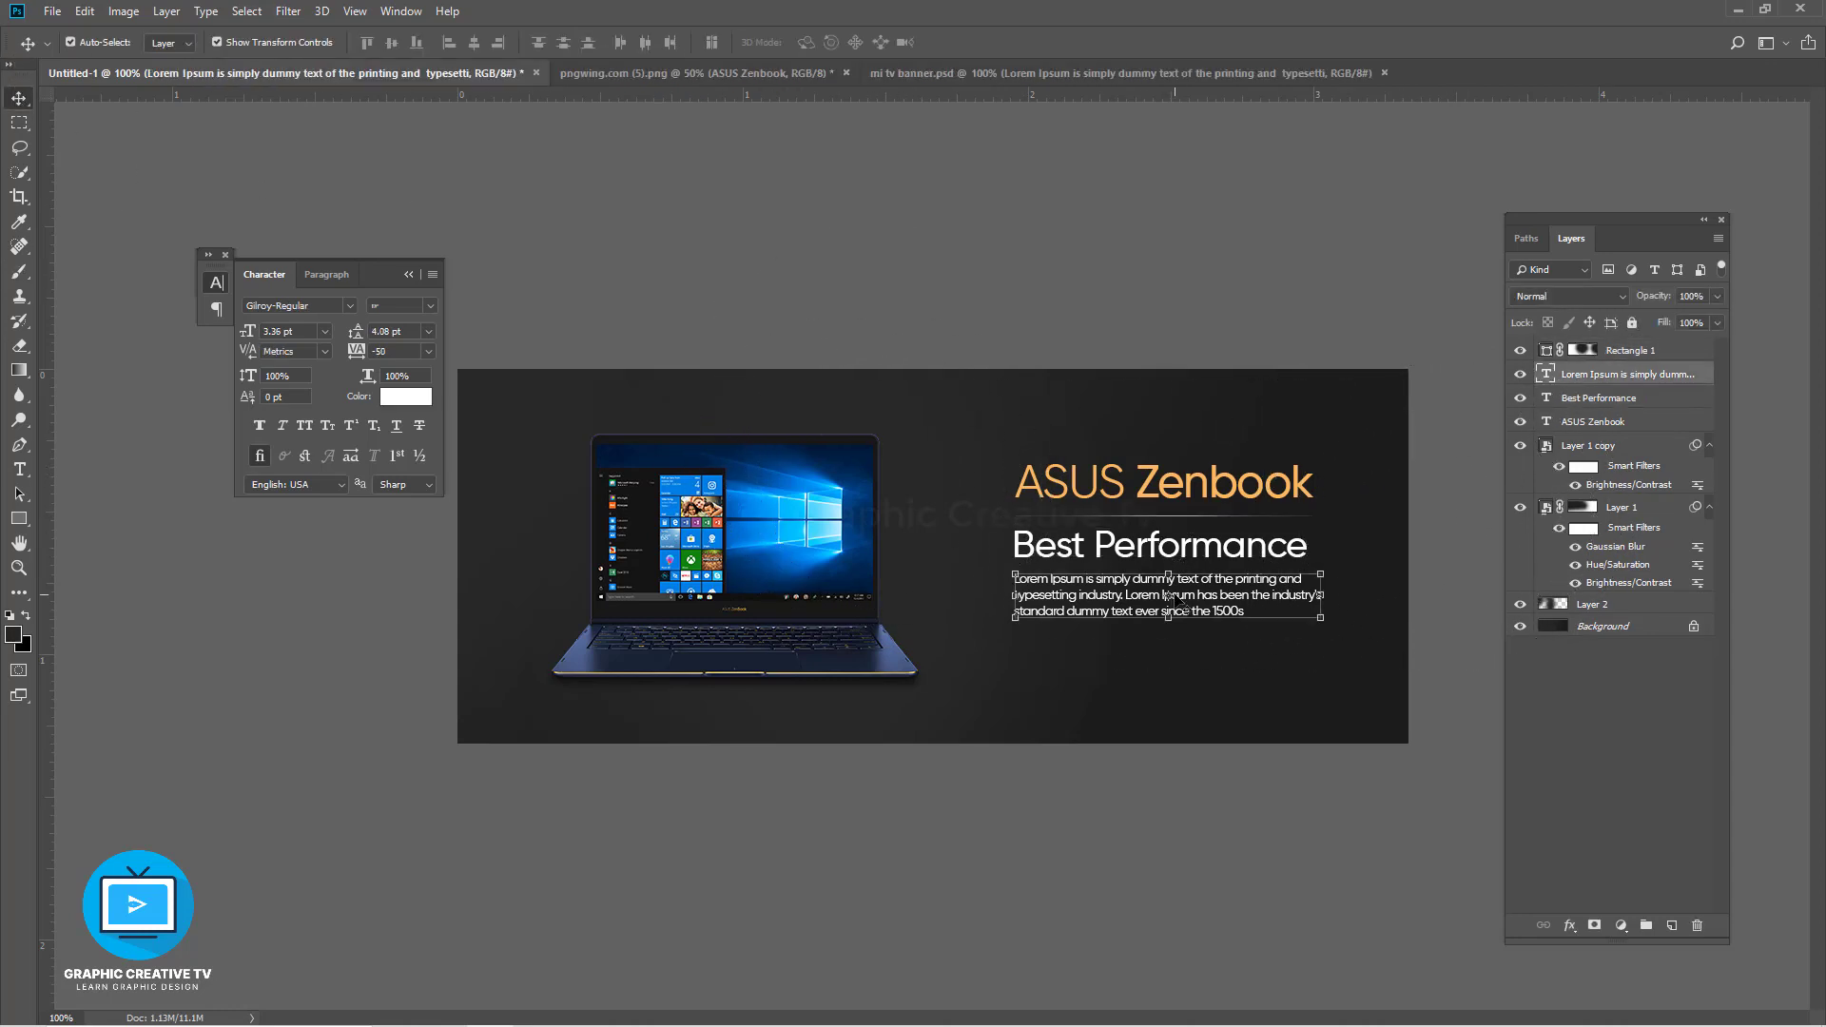
click(1132, 766)
key(ctrl+plus)
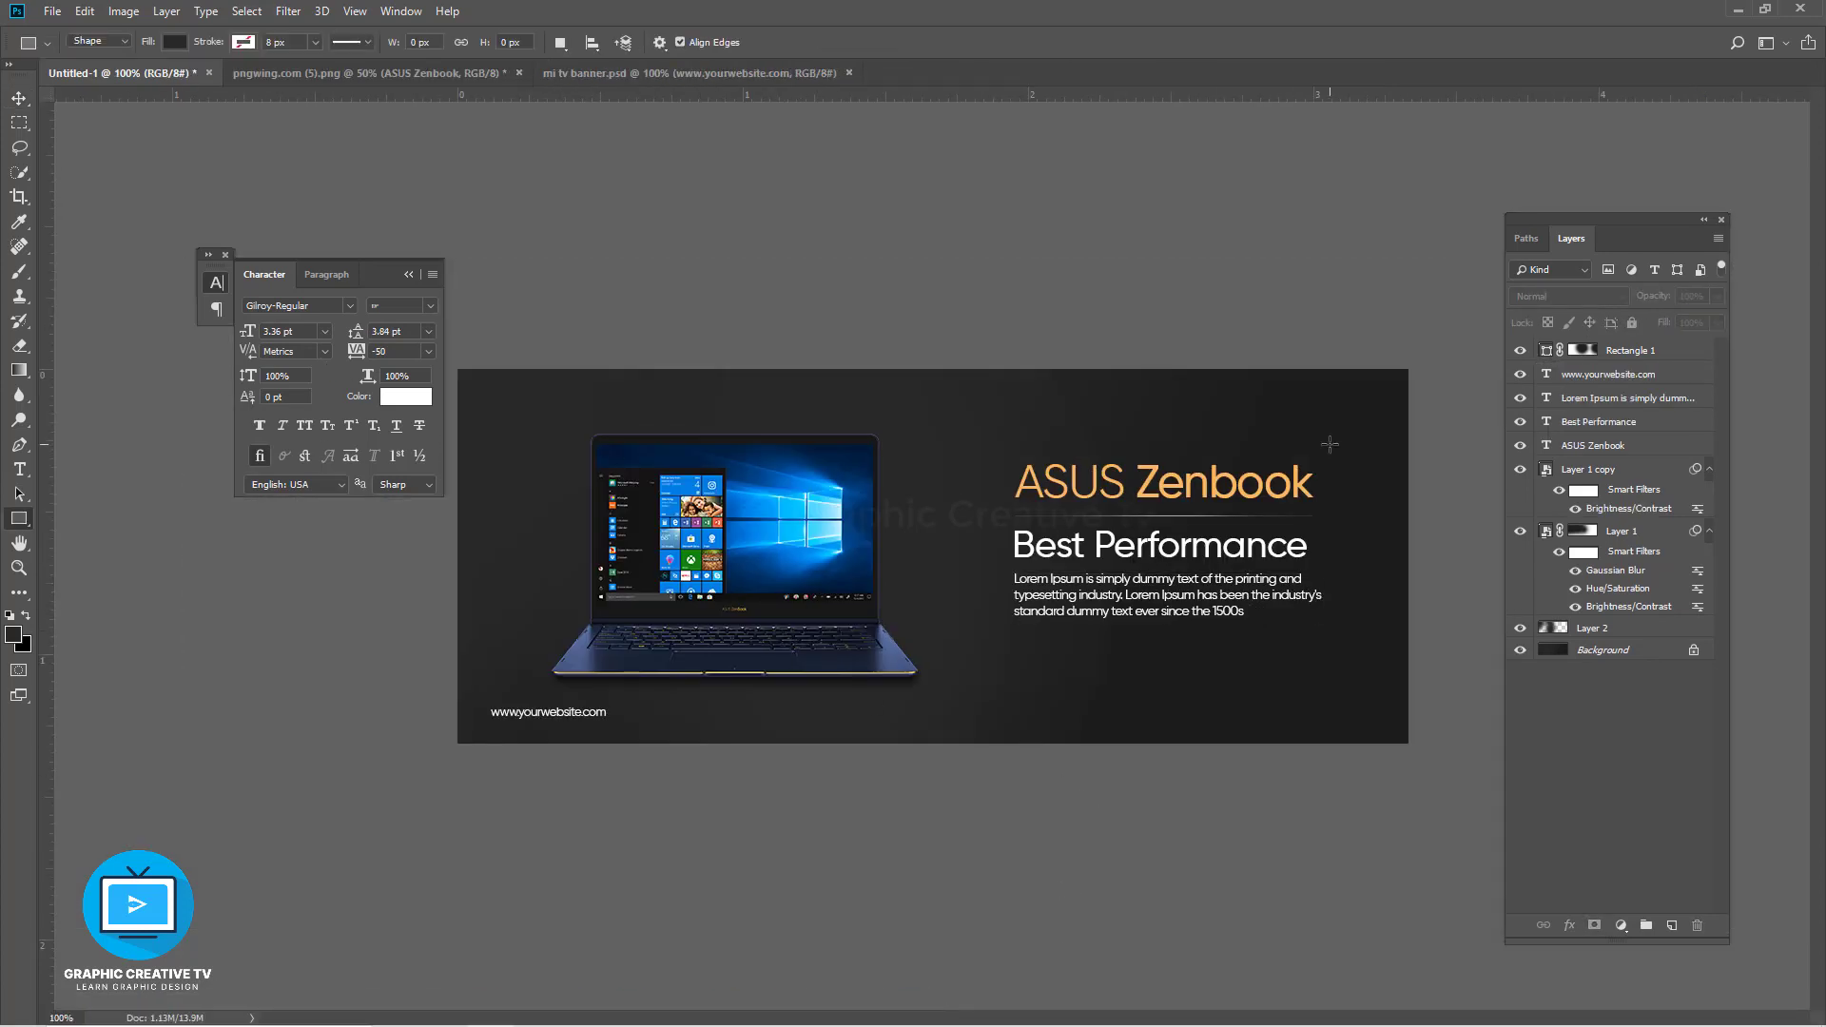
Draw a rectangle about 118 by 33 px below the paragraph, aligned with its left edge, and round its corners to 15 px.
click(400, 11)
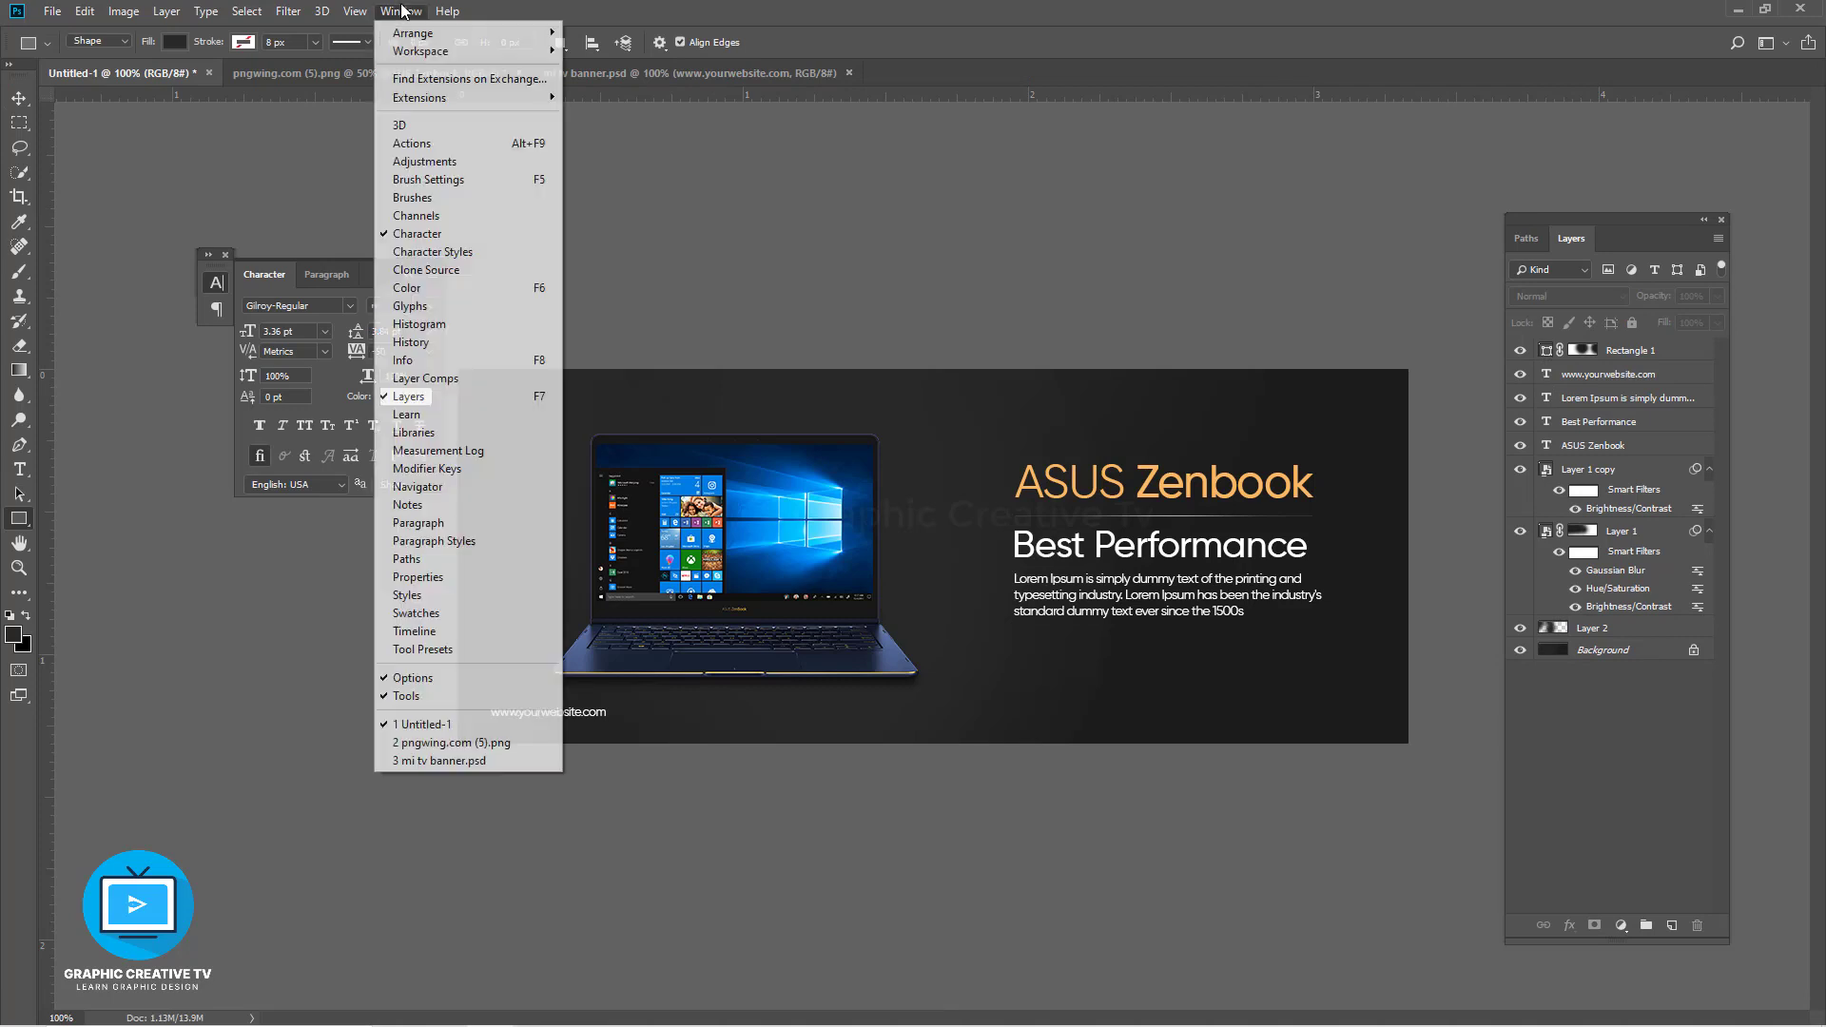
click(466, 580)
drag(366, 275, 426, 216)
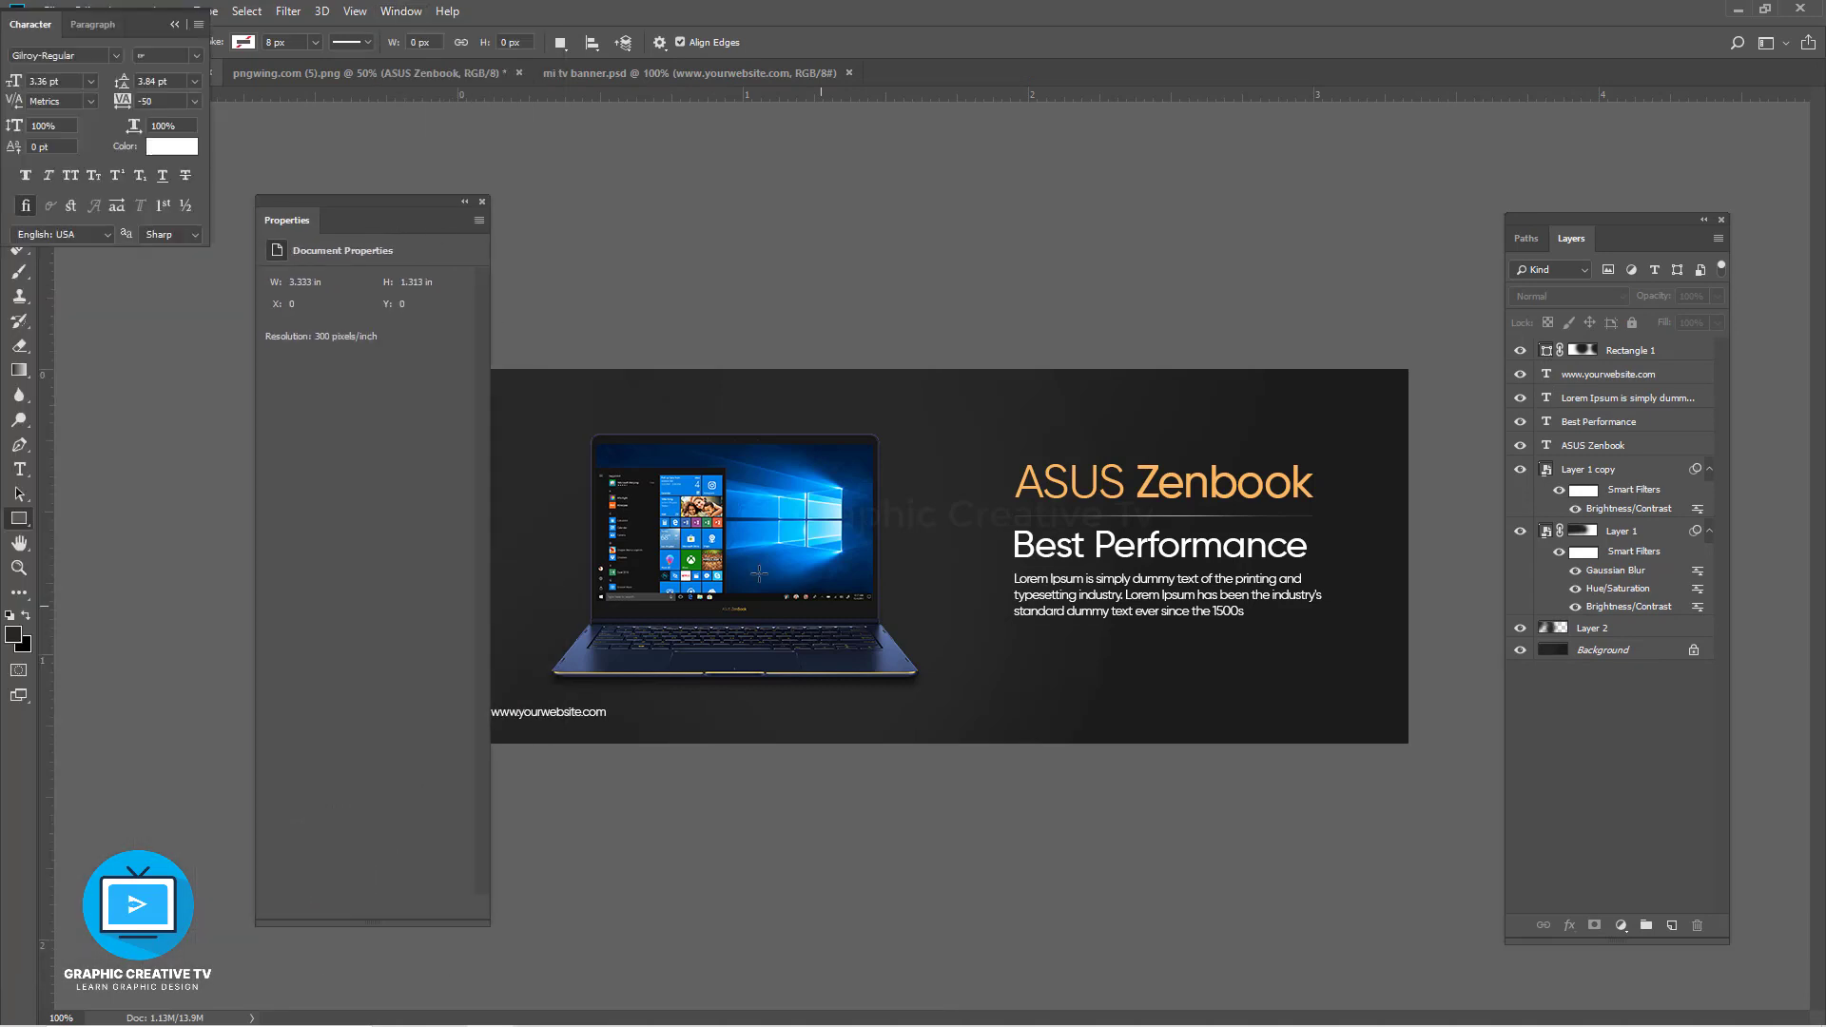
drag(1014, 648, 1127, 679)
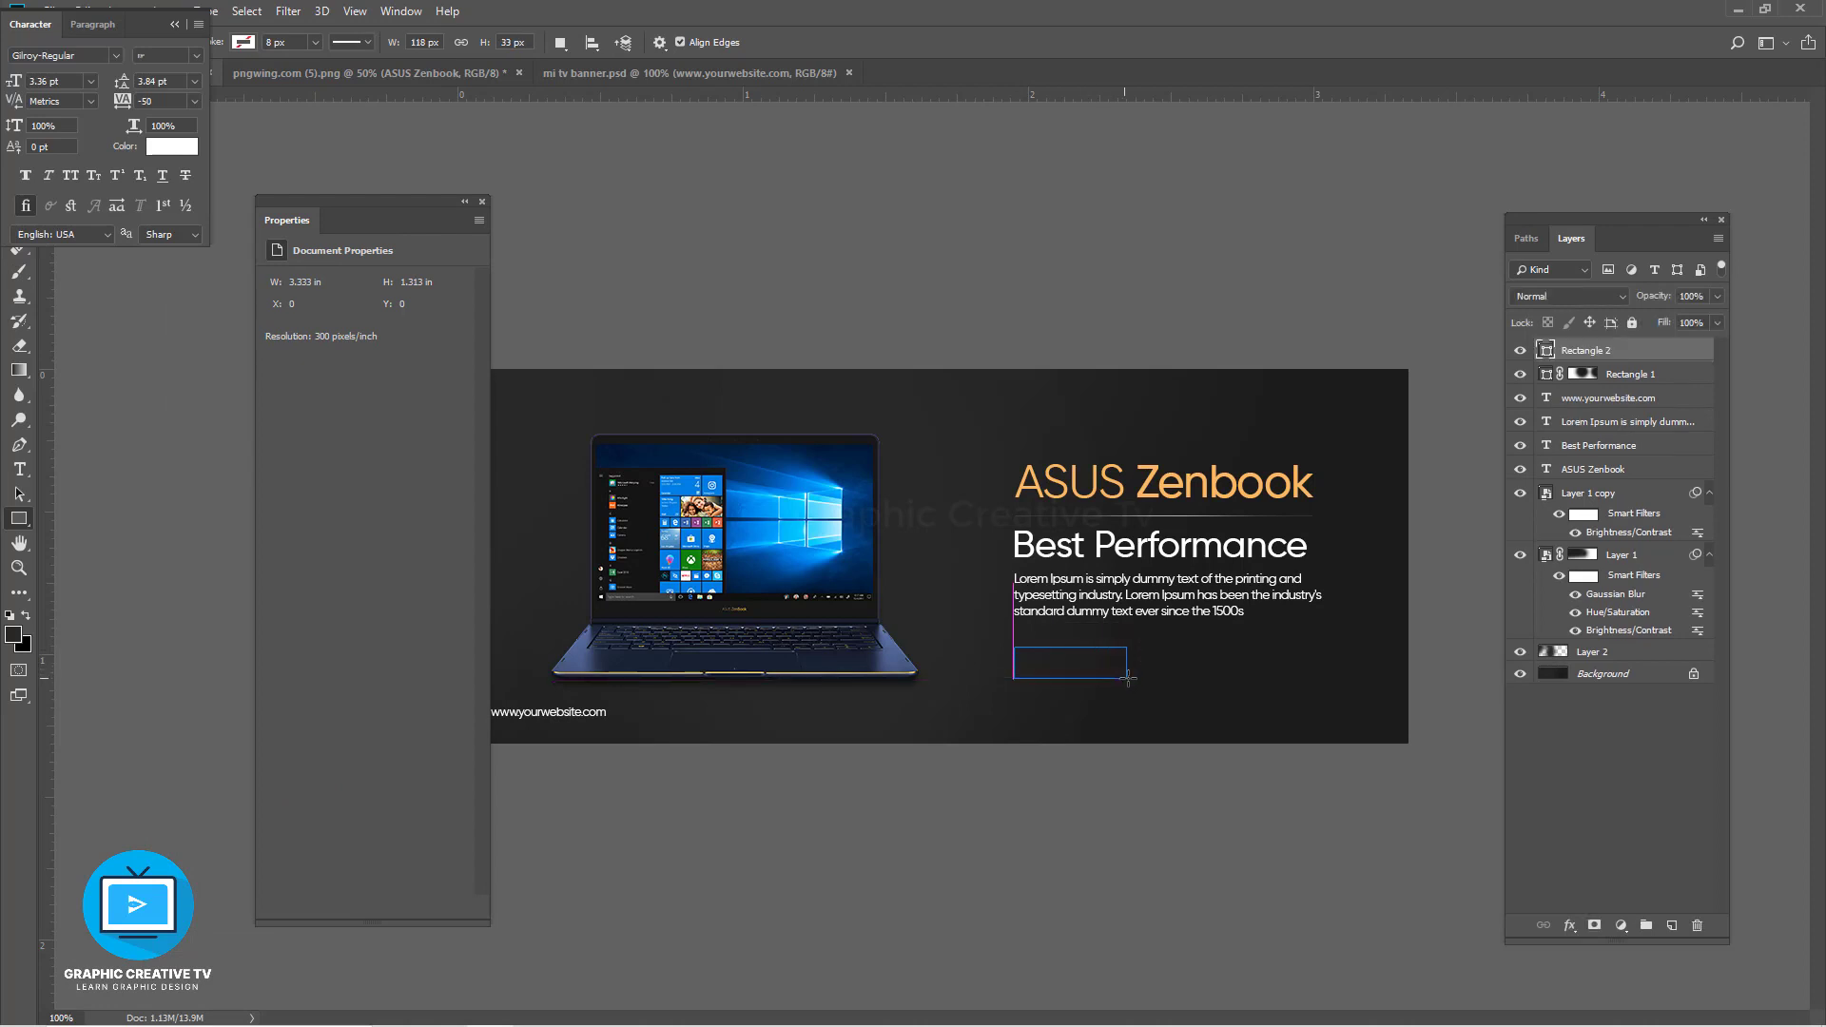
text(10)
key(Return)
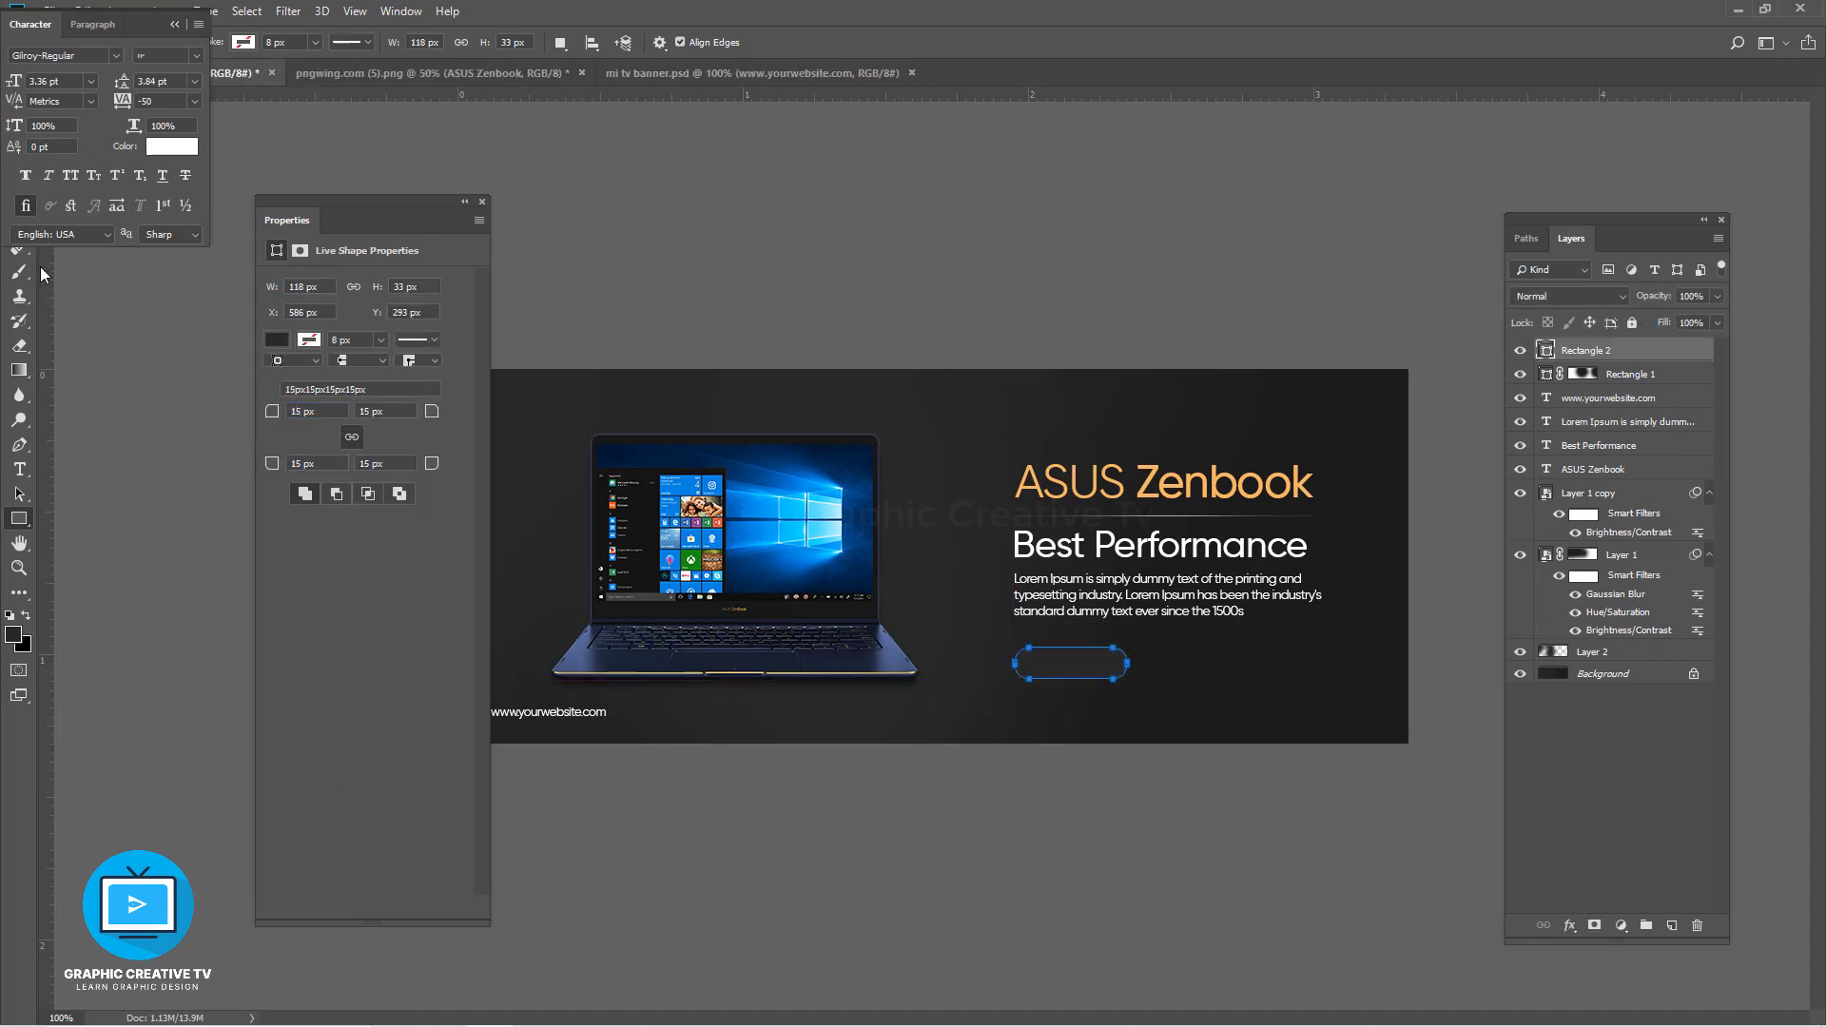
Clear the Character and Properties panels from the workspace and move the rounded rectangle slightly up towards the paragraph.
click(382, 141)
click(956, 370)
click(198, 23)
click(276, 407)
key(v)
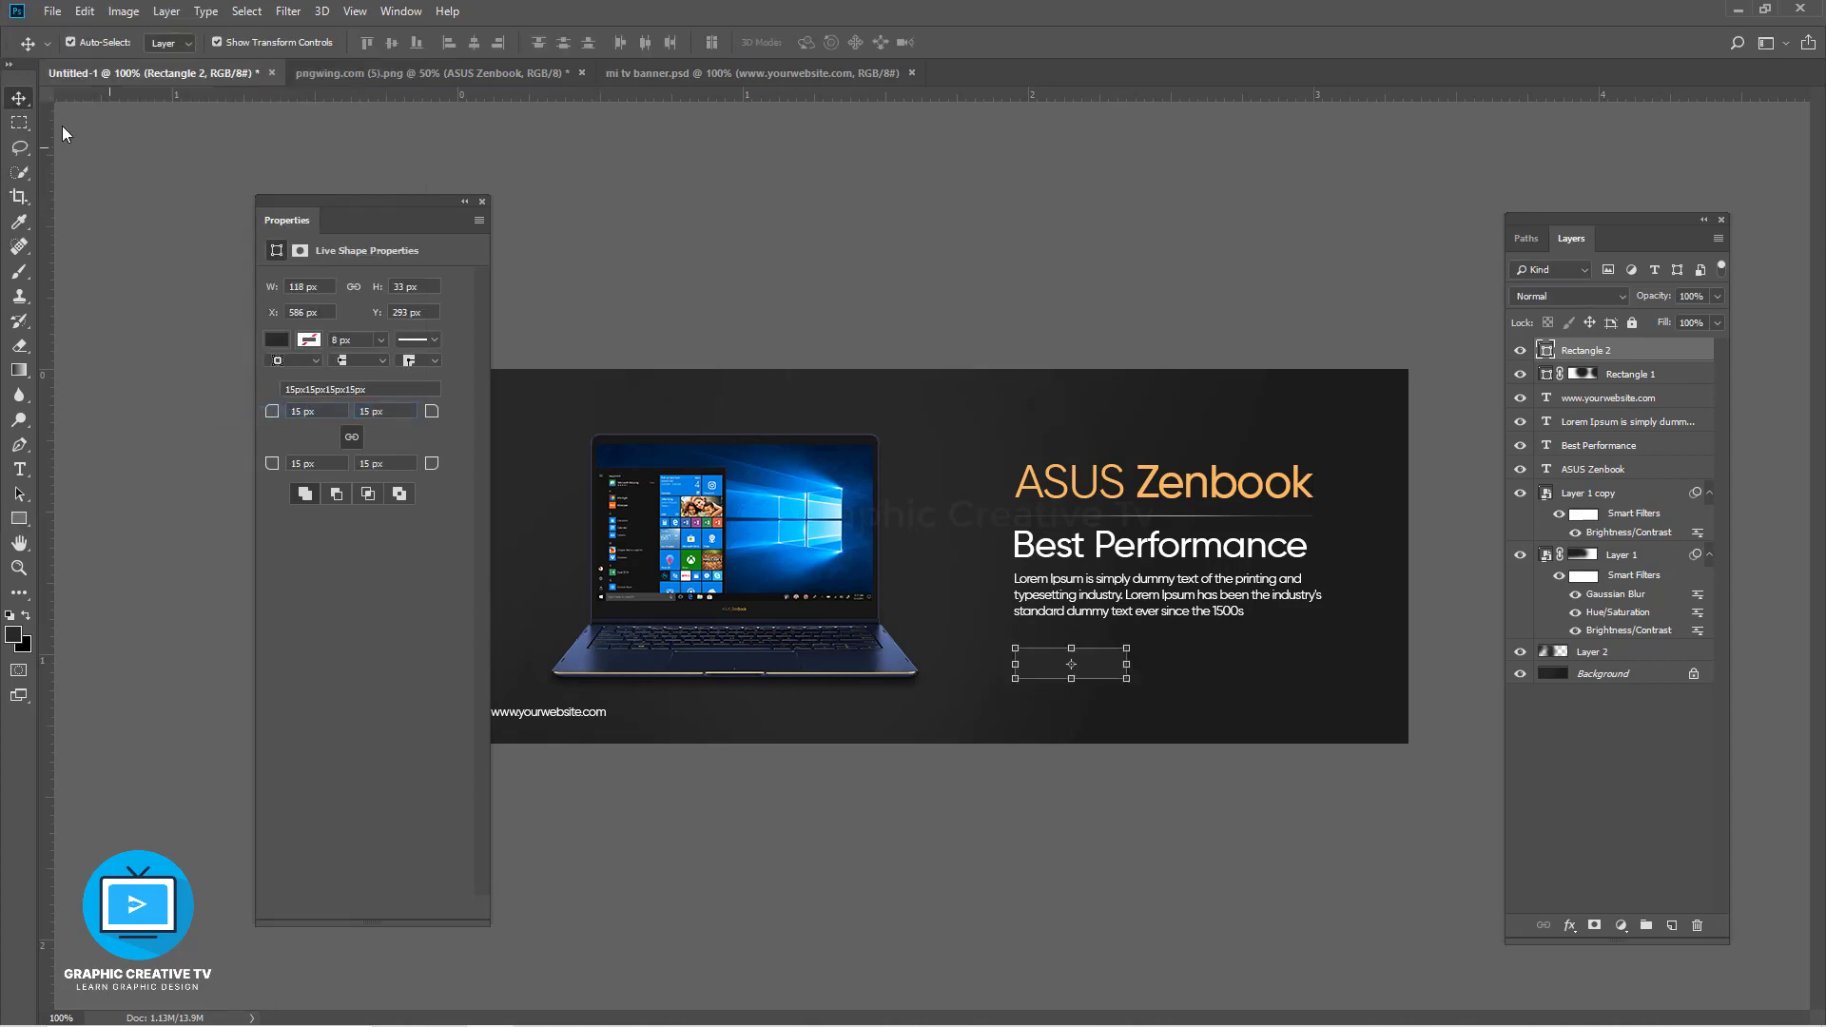
drag(345, 200, 206, 202)
click(345, 202)
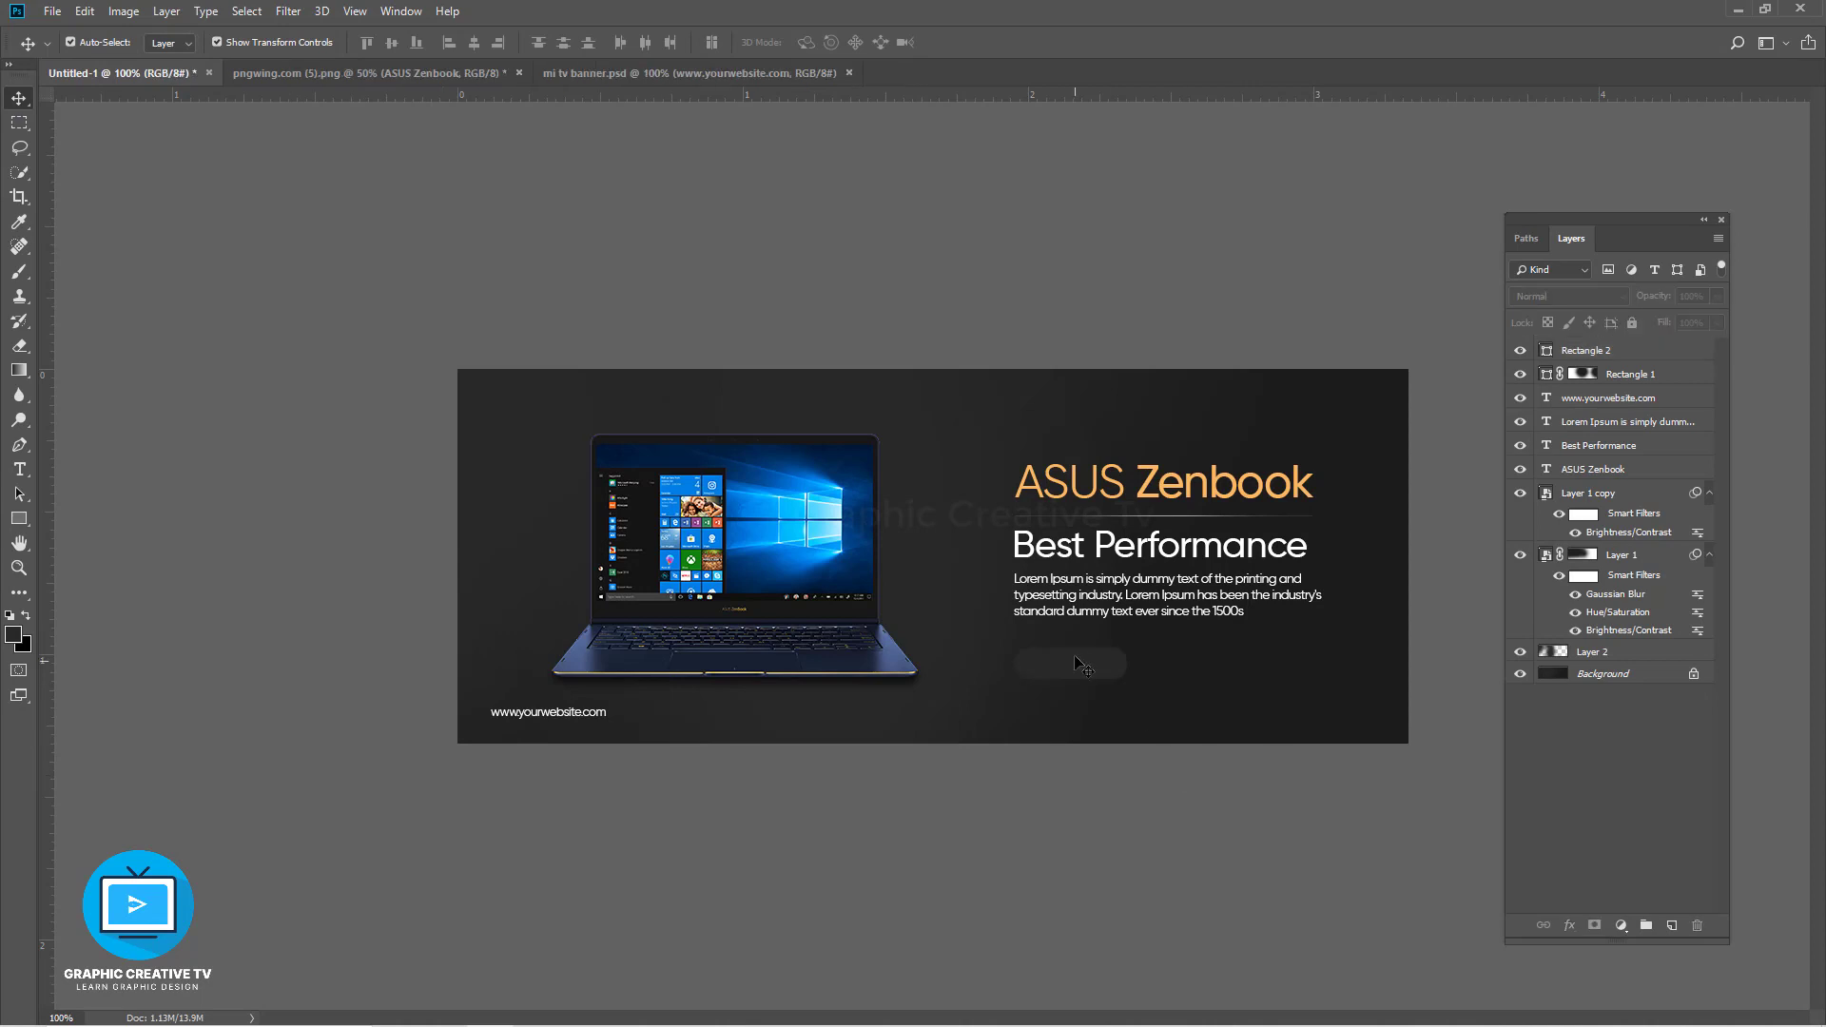
drag(1085, 665, 1098, 659)
Add the text Shop Now and centre it on the rounded rectangle.
click(19, 469)
click(926, 421)
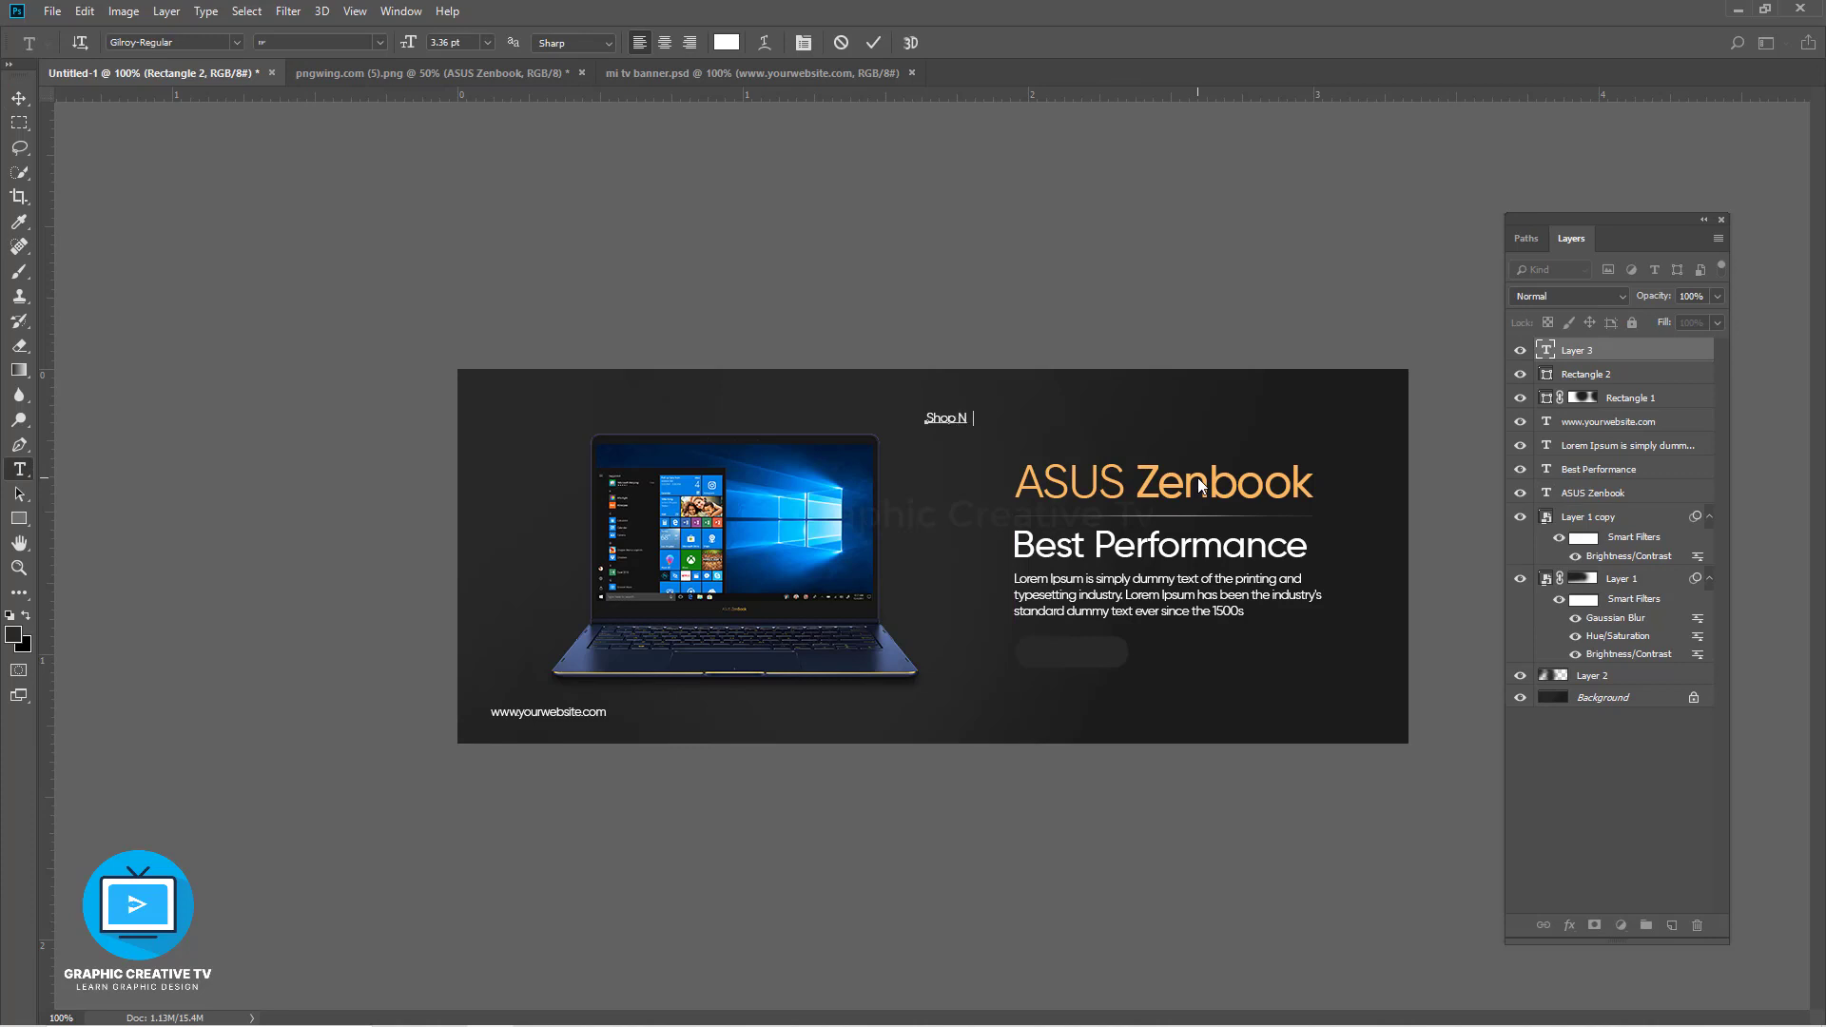
click(20, 98)
drag(951, 418, 1069, 652)
click(288, 546)
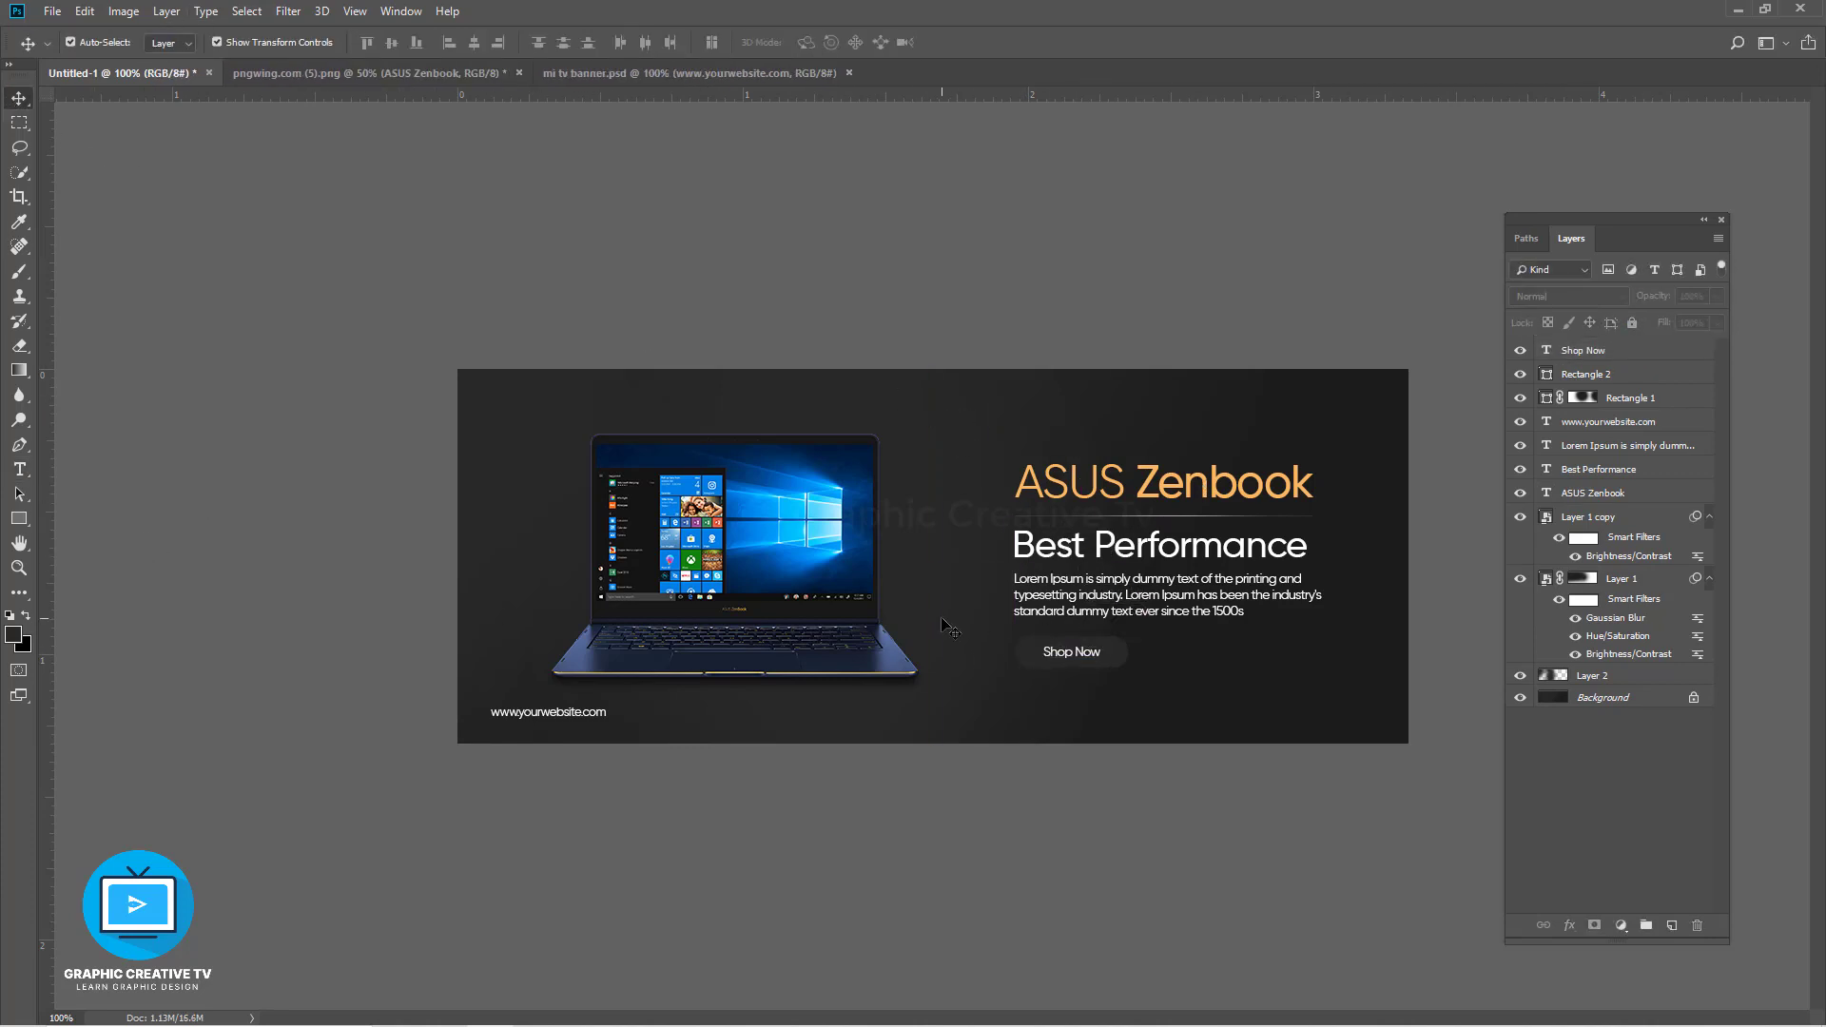
Draw a bar about 306 by 10 px on the banner's top edge above the laptop and fill it with the title's orange, fbb861.
click(19, 519)
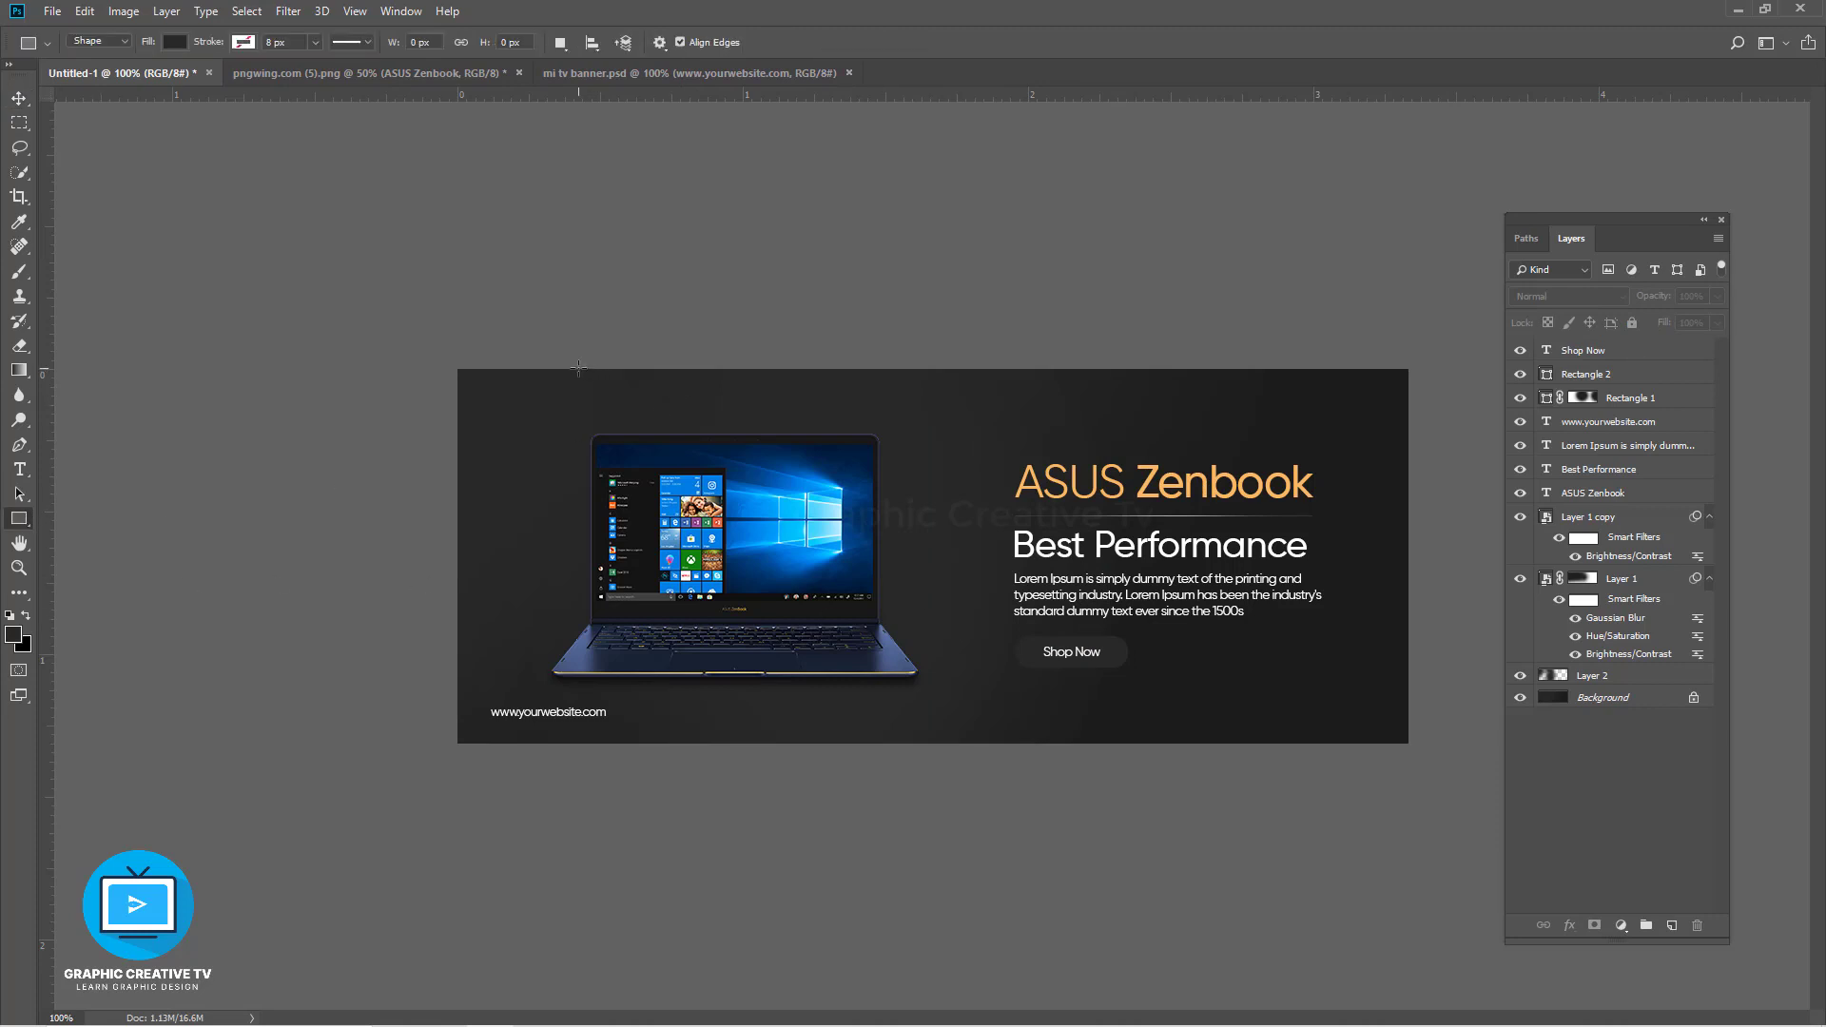
drag(590, 368, 882, 375)
key(v)
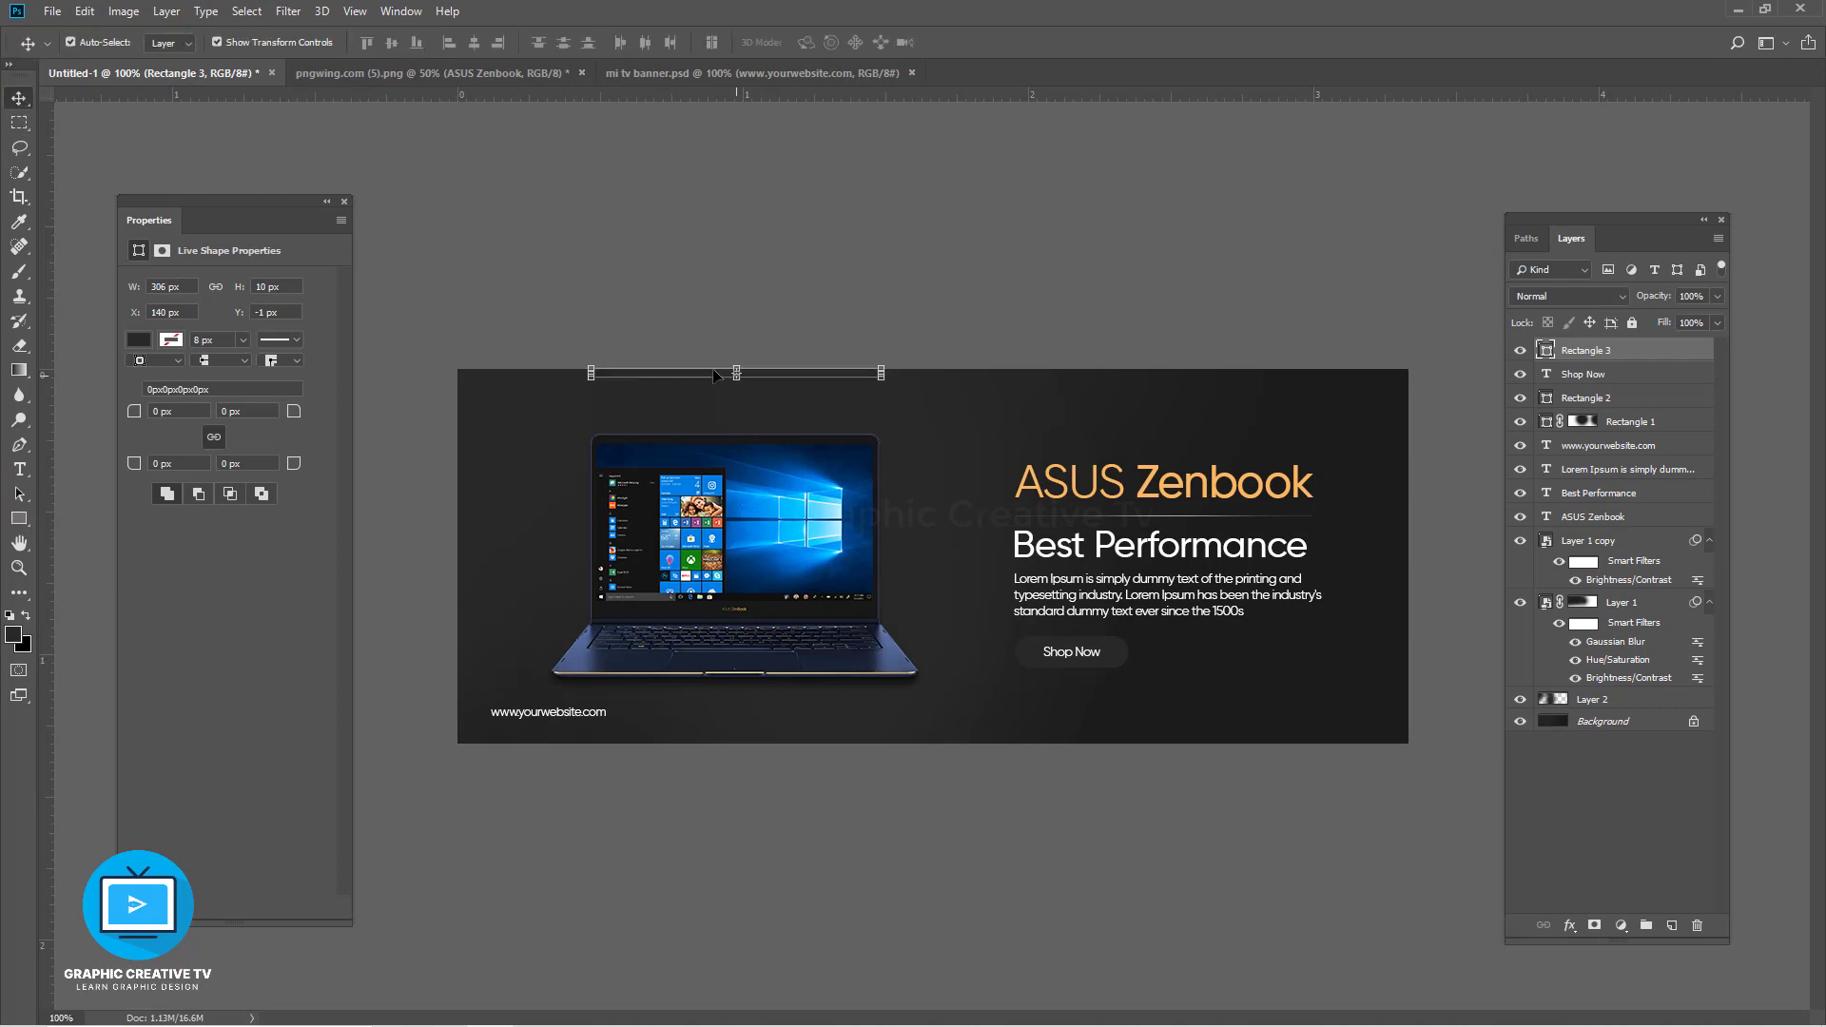
double_click(1547, 350)
click(1156, 465)
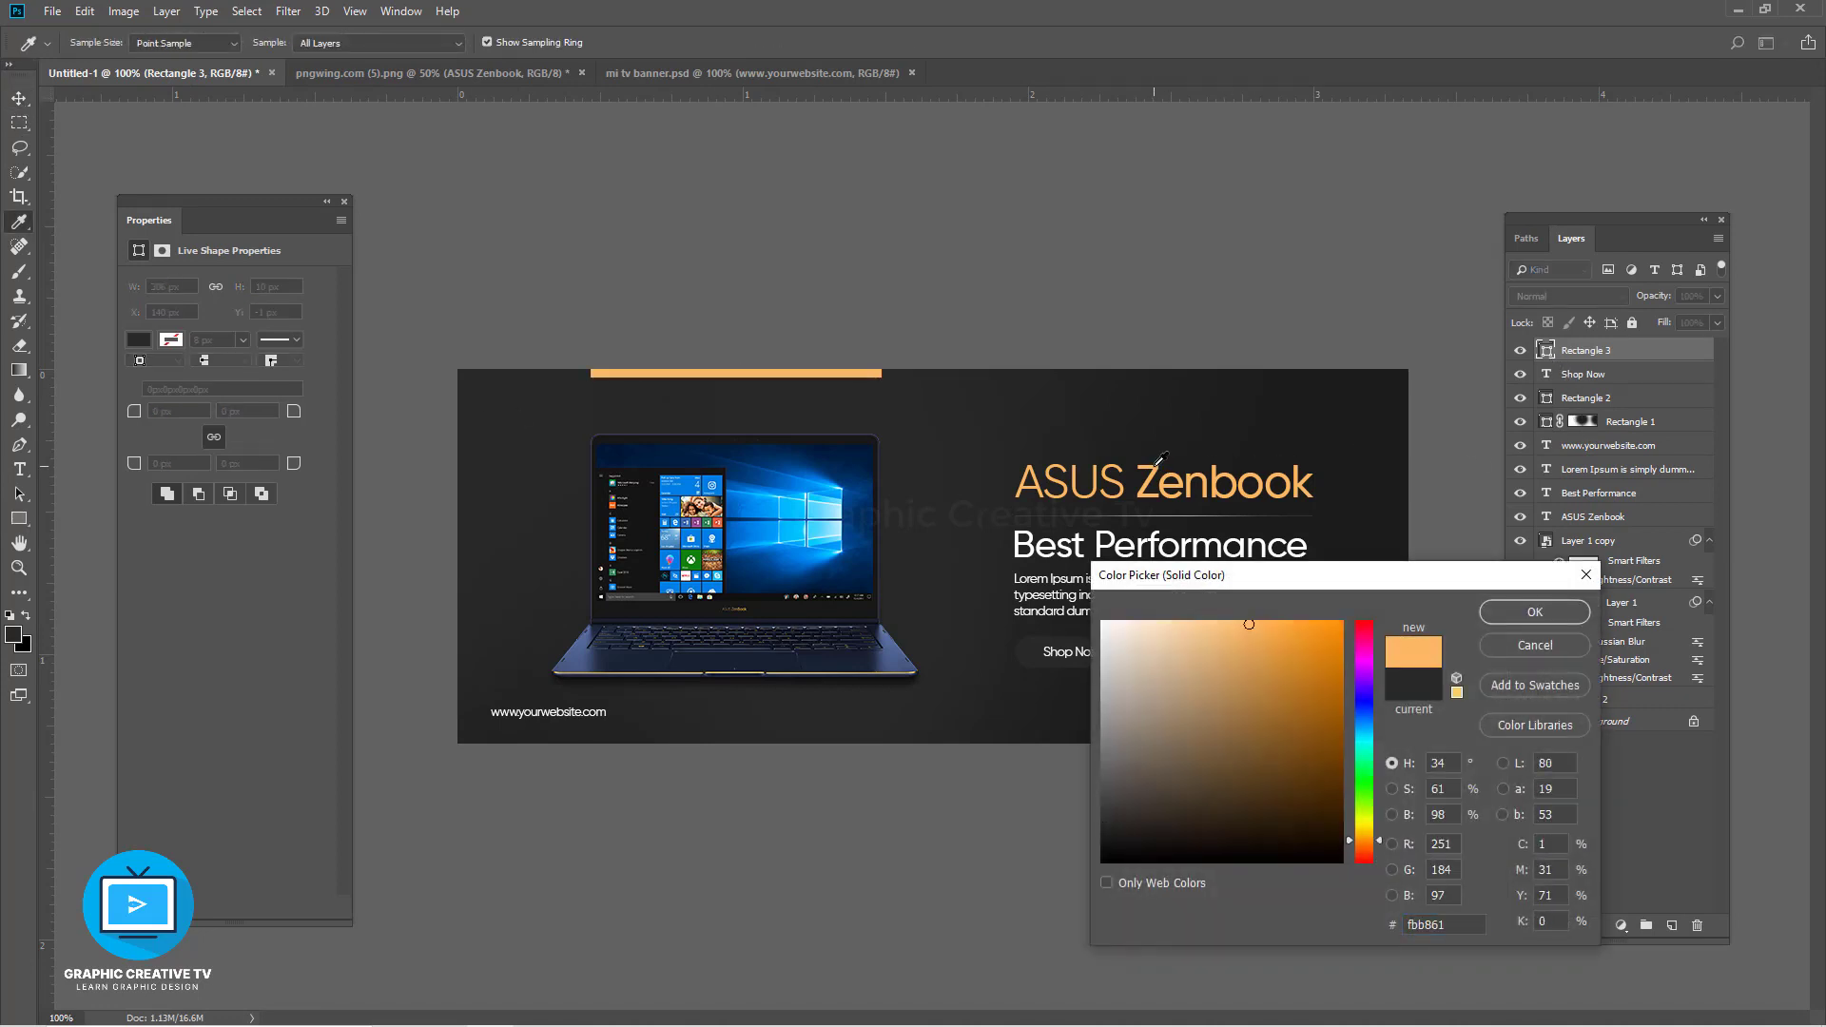
click(1560, 609)
click(672, 318)
Duplicate the orange bar onto the banner's bottom edge and widen the copy to 391 px, matching the laptop base.
drag(794, 374, 785, 742)
key(ctrl+t)
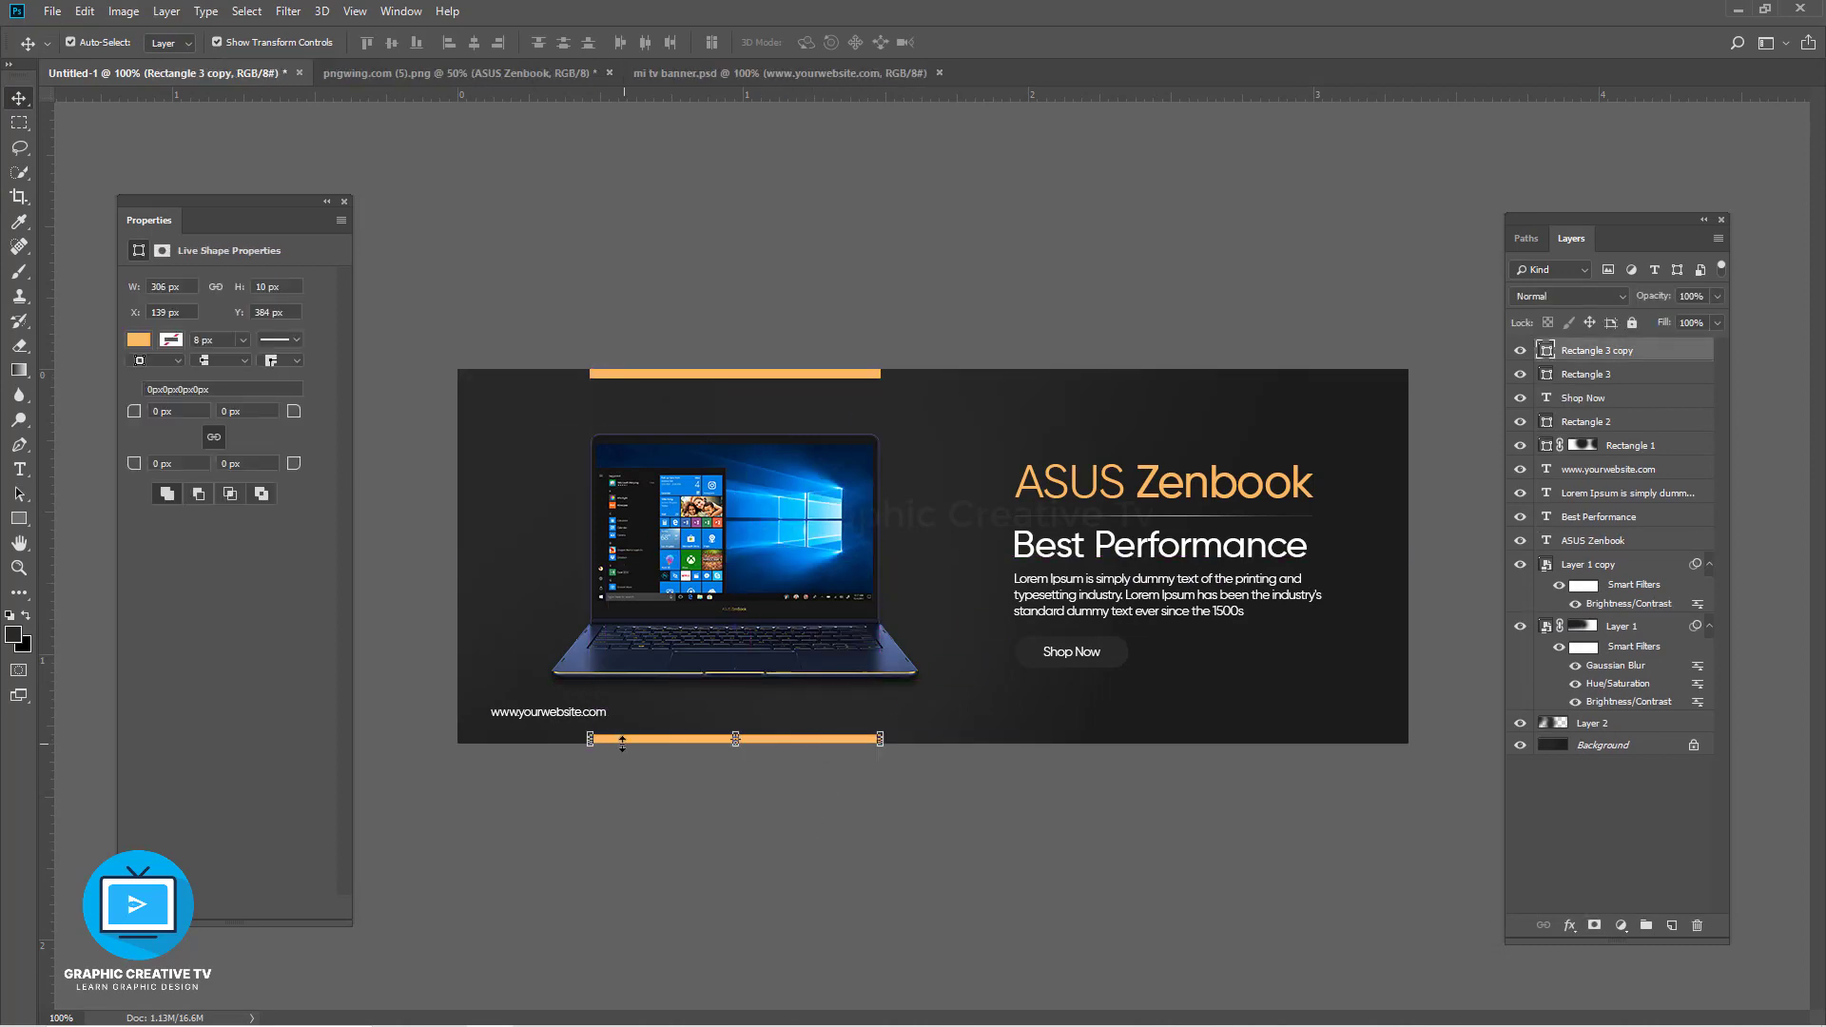
drag(589, 739, 549, 739)
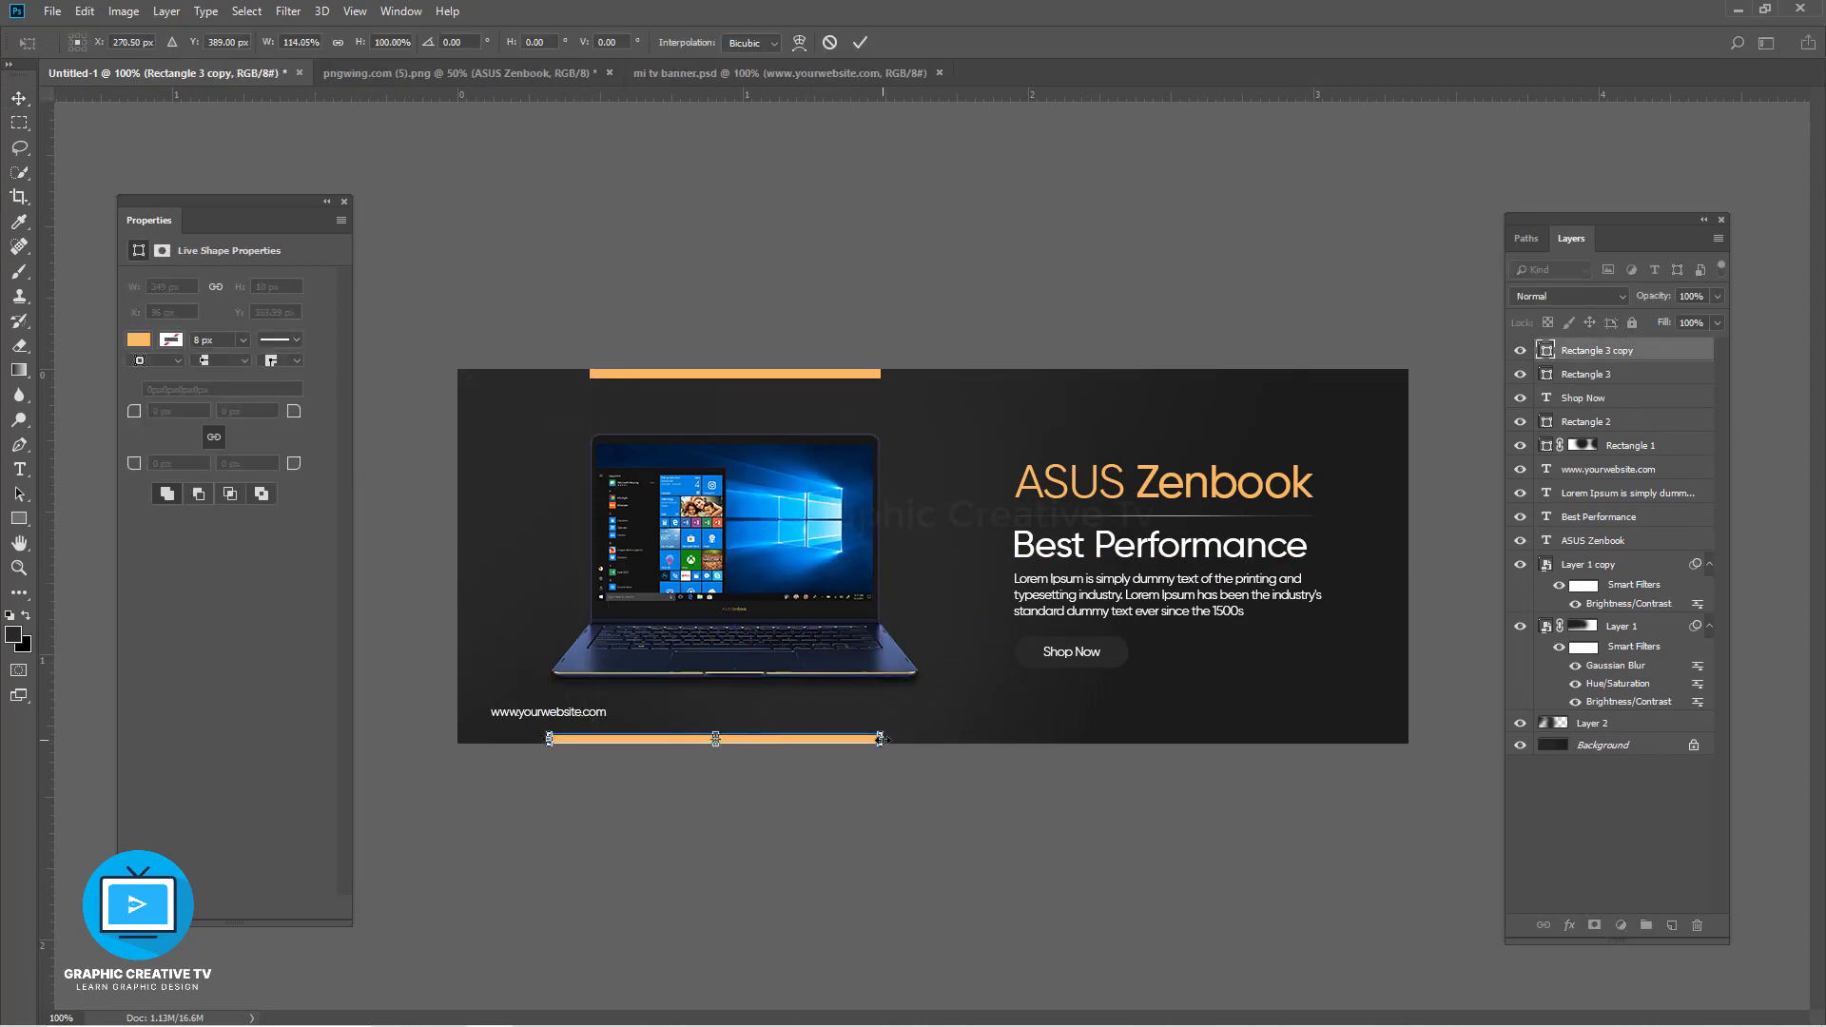
drag(881, 739, 920, 739)
key(Return)
Narrow the top orange bar to 288 px and slide it partly past the banner's top edge.
click(790, 377)
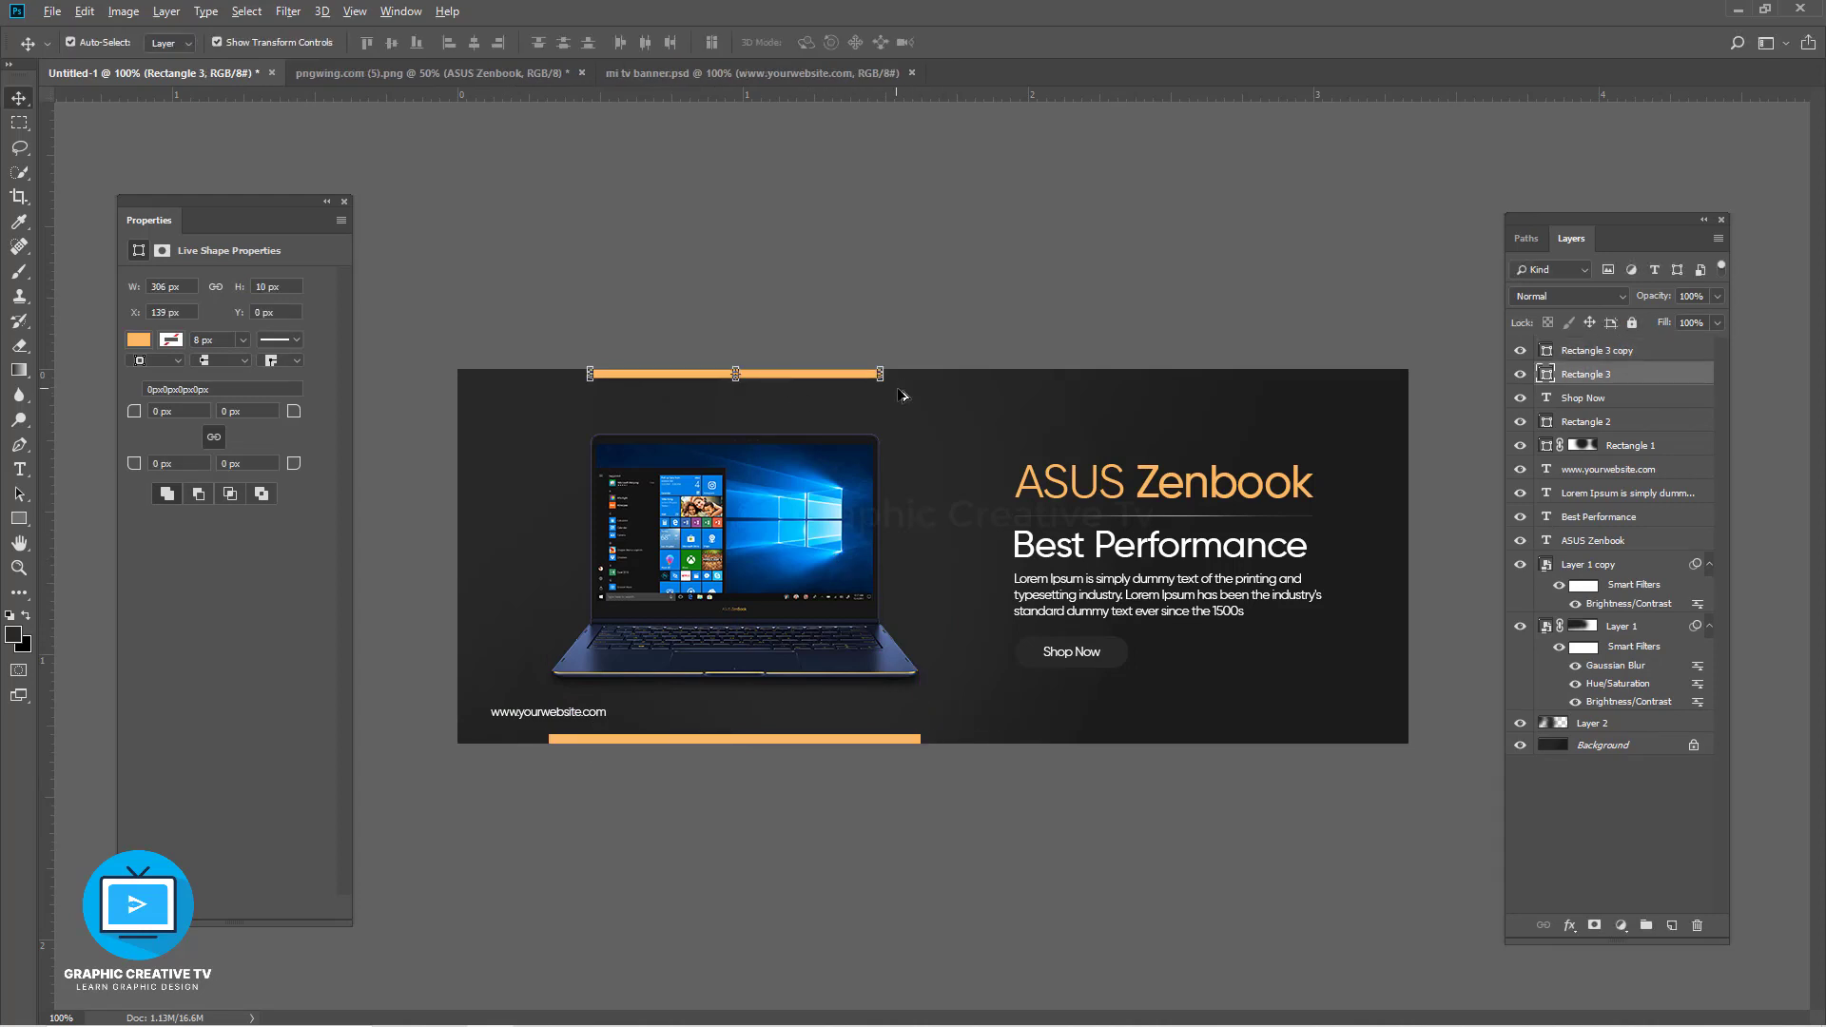
drag(880, 375, 880, 375)
drag(589, 375, 606, 375)
key(Return)
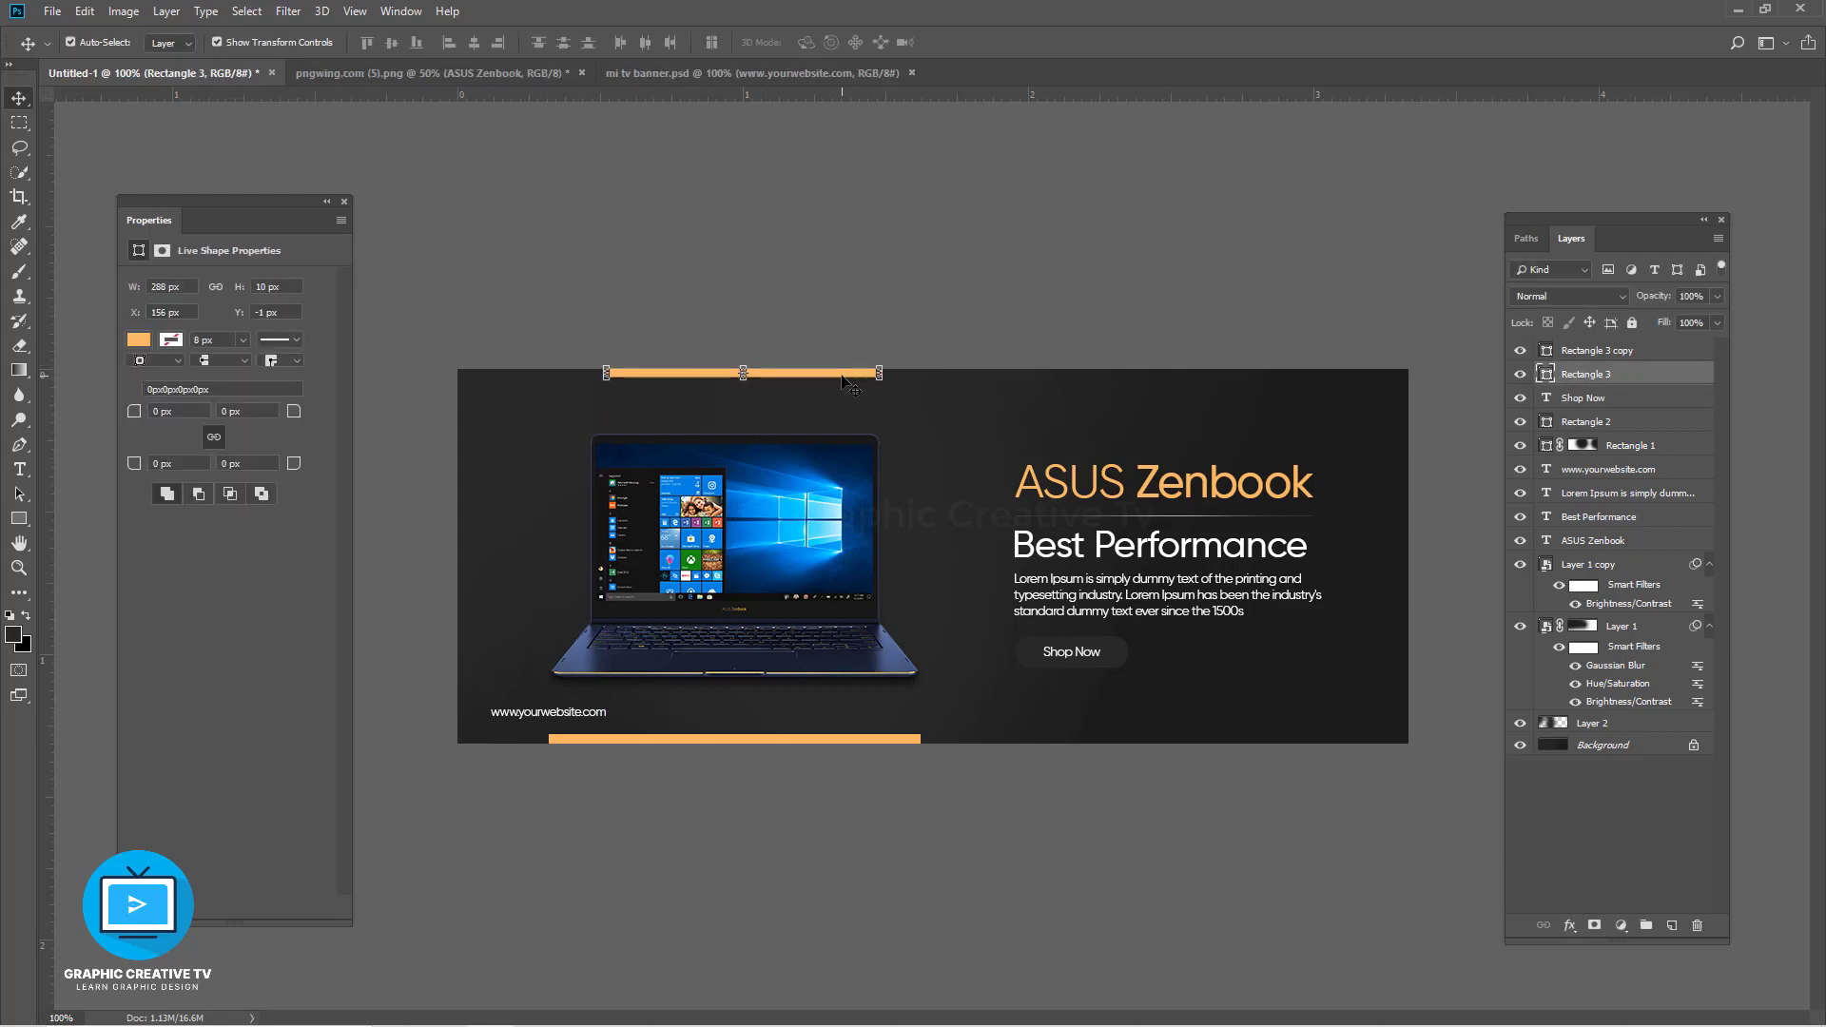
Slide the bottom orange bar partly past the banner's edge and delete it.
click(794, 740)
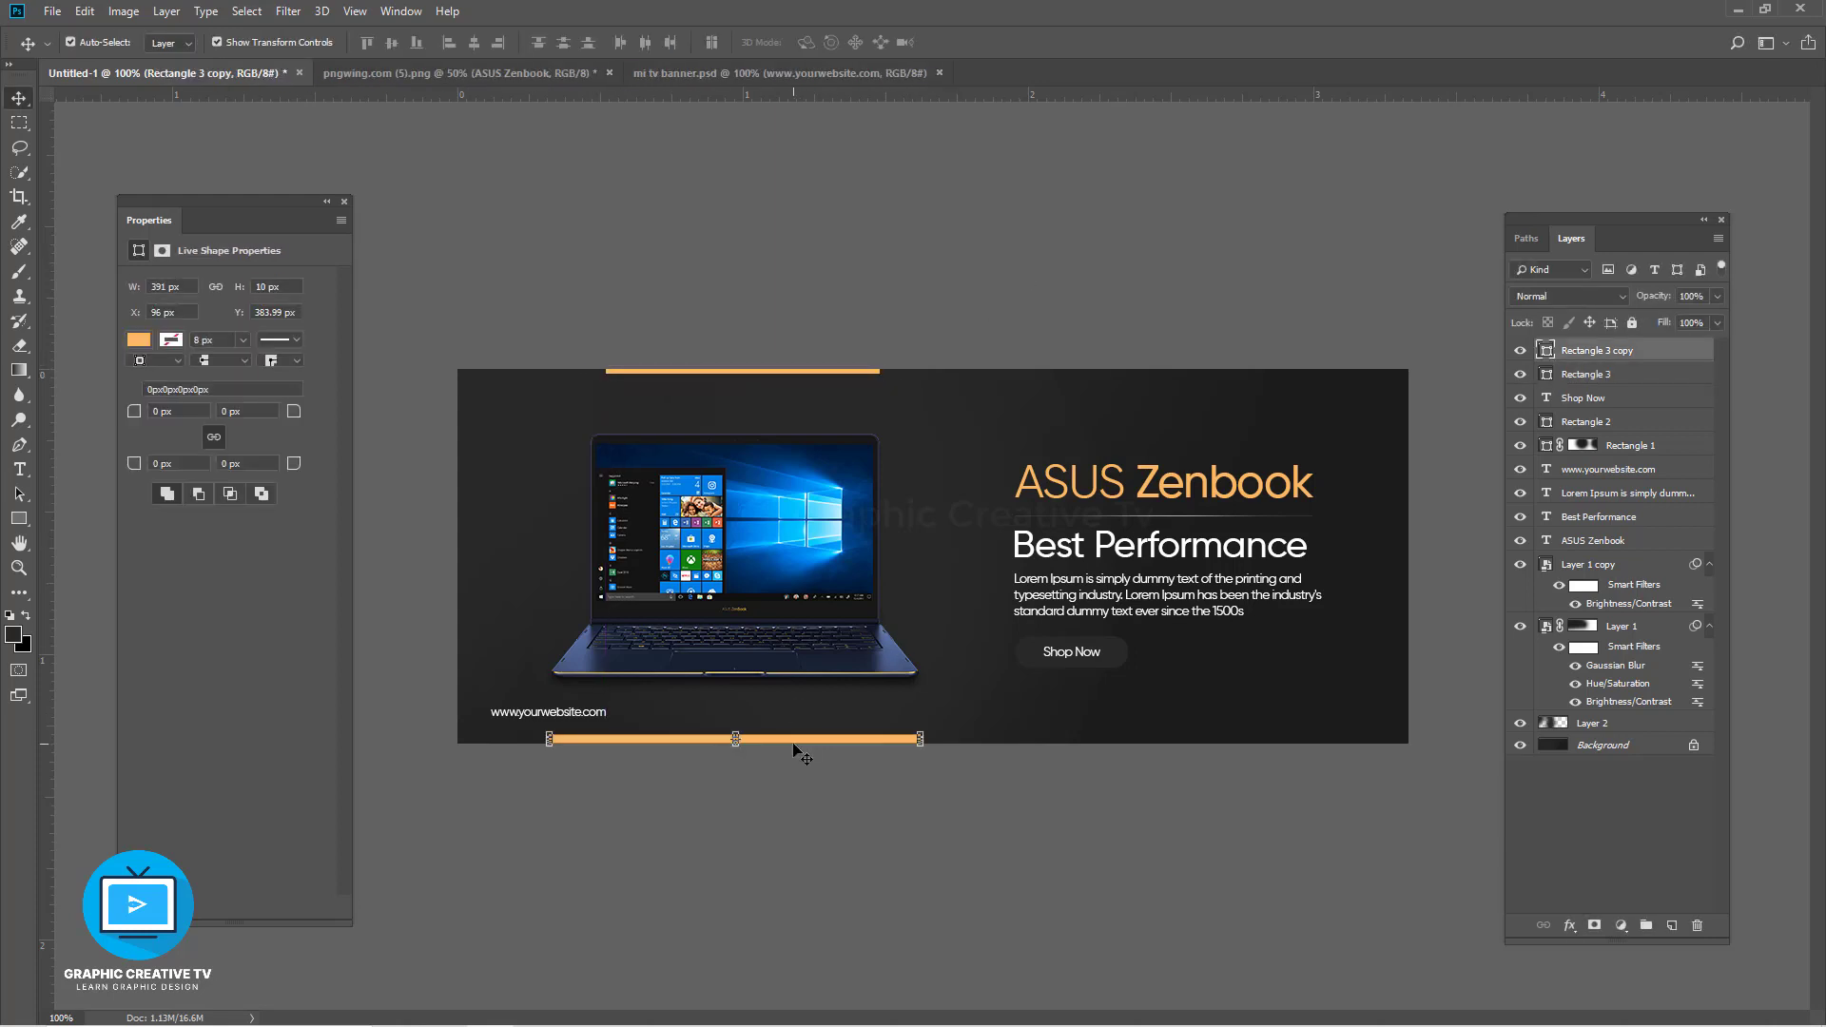
click(837, 764)
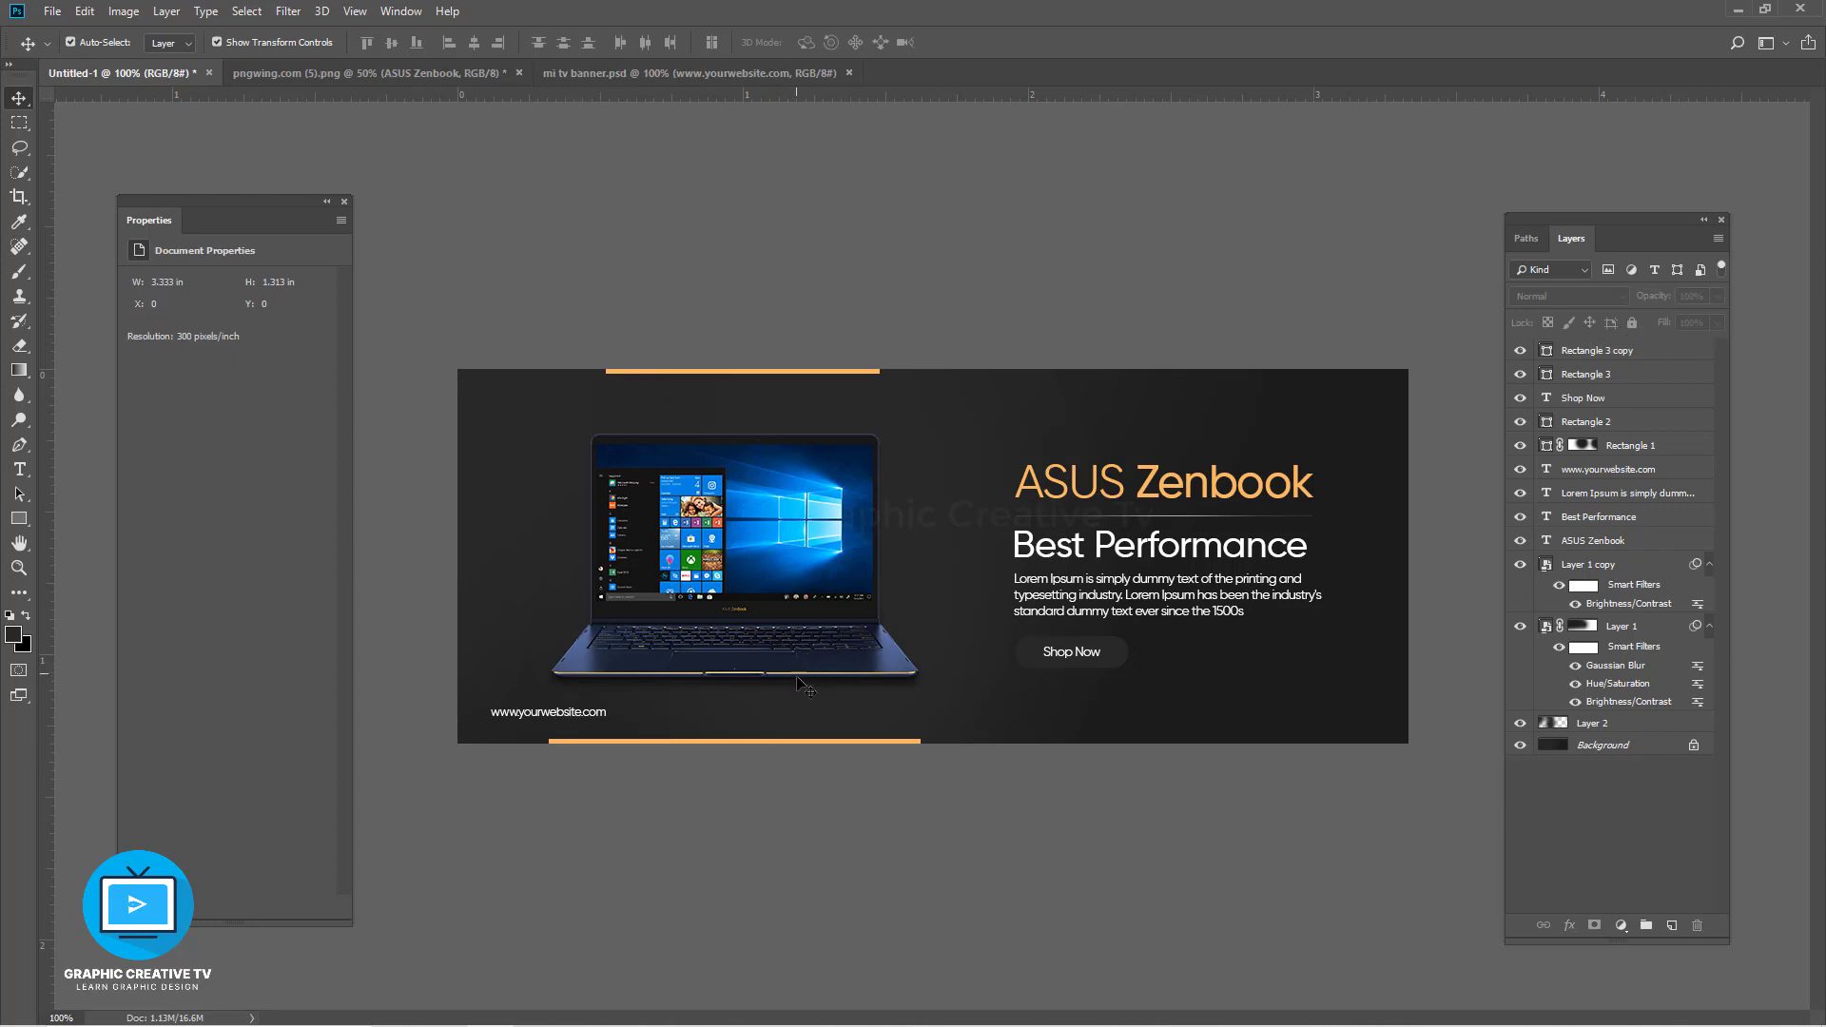
click(803, 740)
key(Delete)
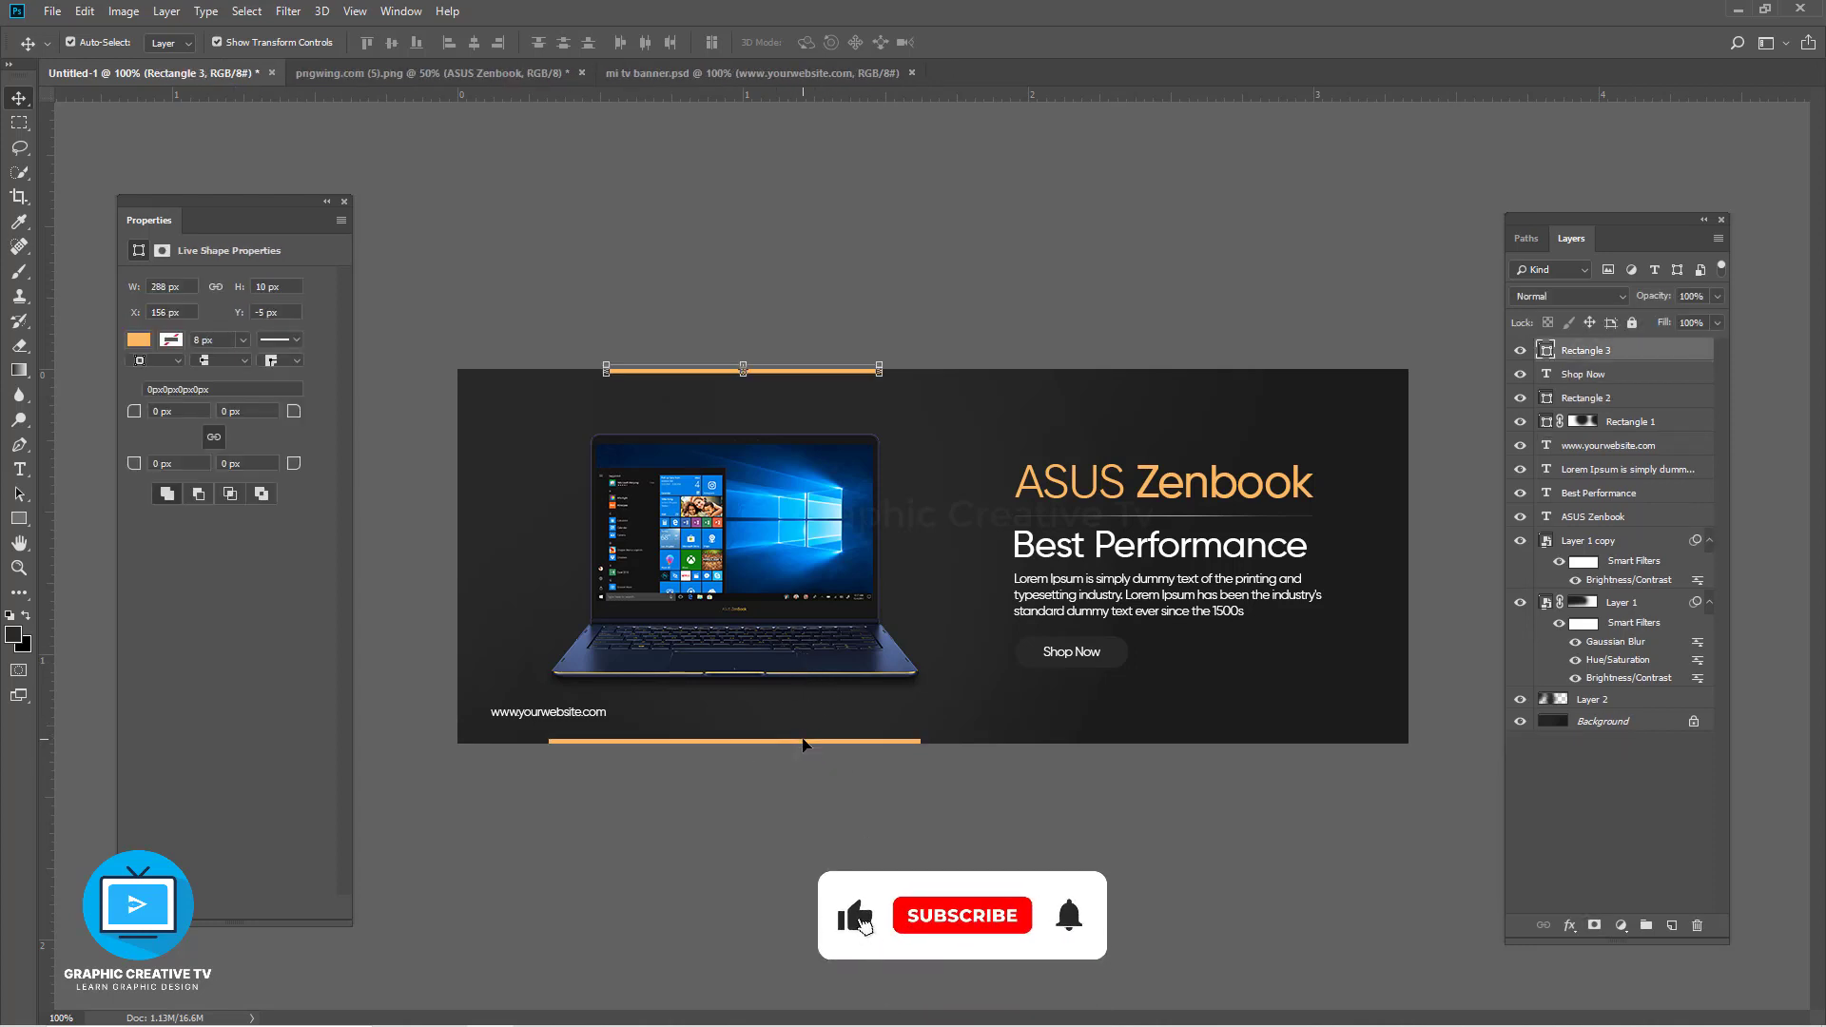
Try blue fills on the Shop Now button and settle on the orange sampled from the ASUS Zenbook title.
click(1551, 445)
click(1548, 400)
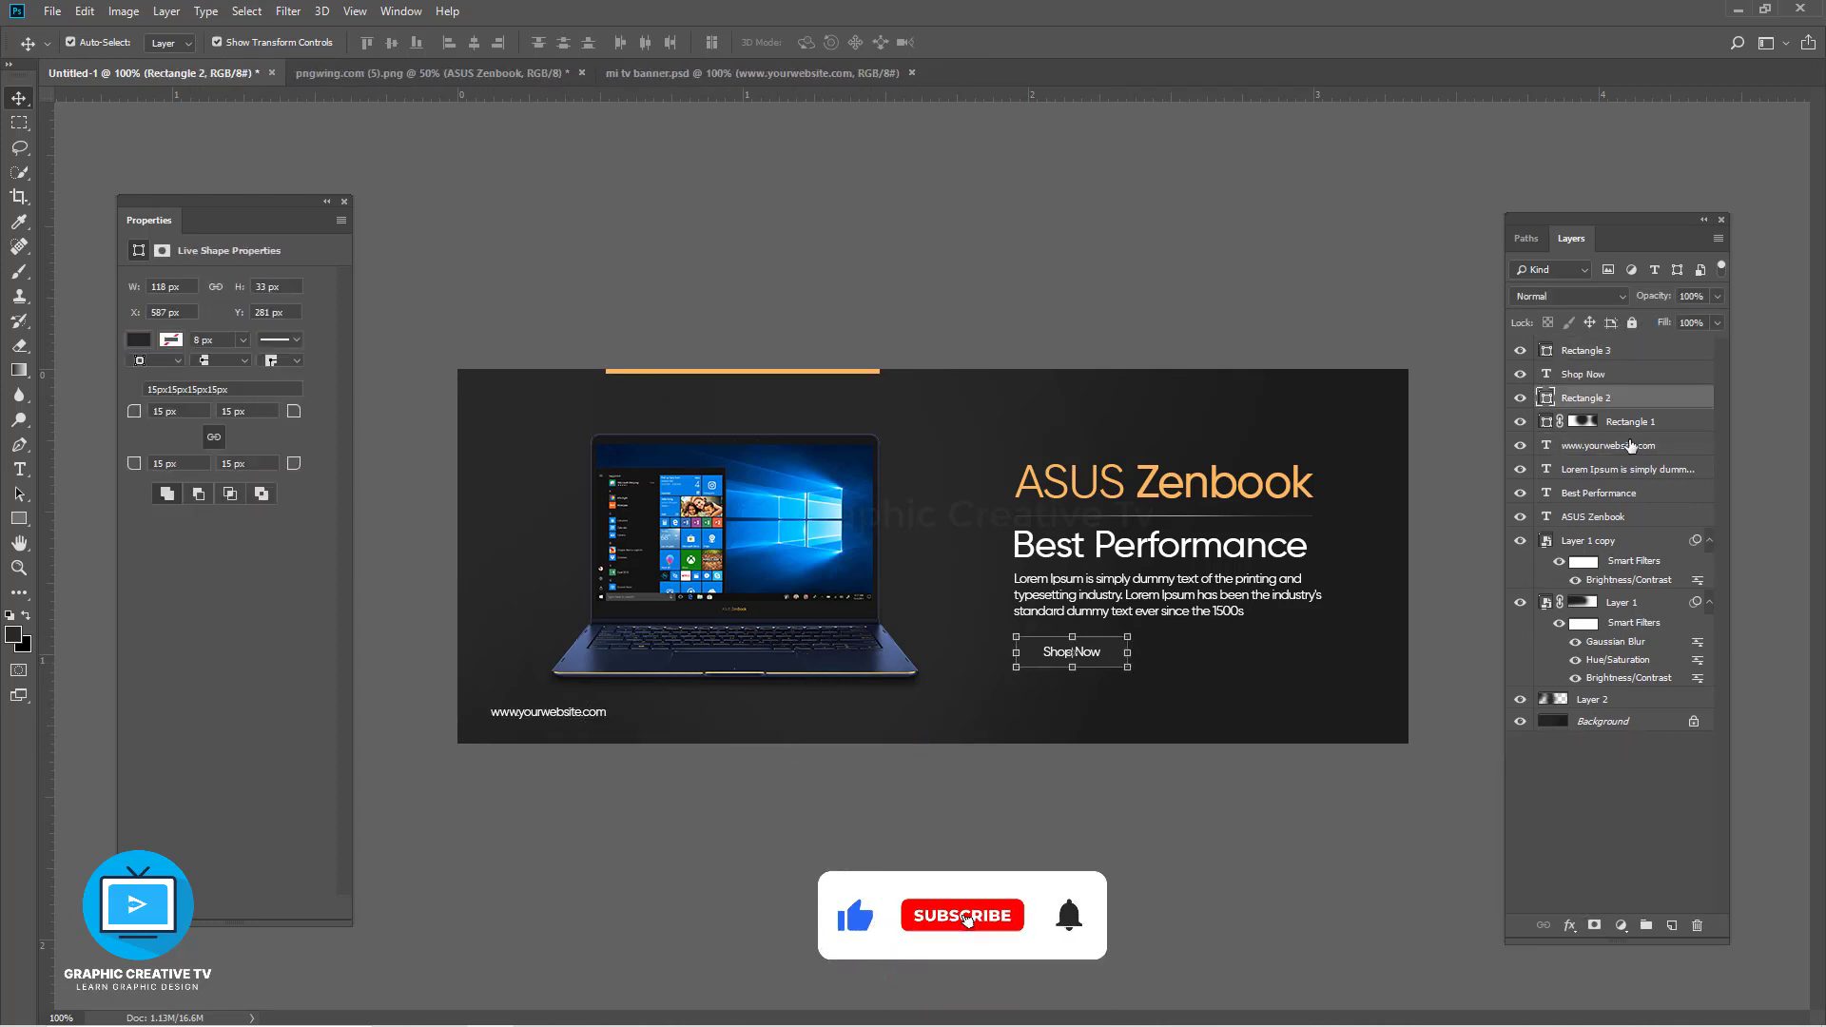
double_click(1549, 400)
click(1223, 807)
drag(1364, 704, 1364, 733)
mouse_move(1237, 671)
mouse_down()
mouse_move(1198, 772)
mouse_move(1222, 652)
mouse_up()
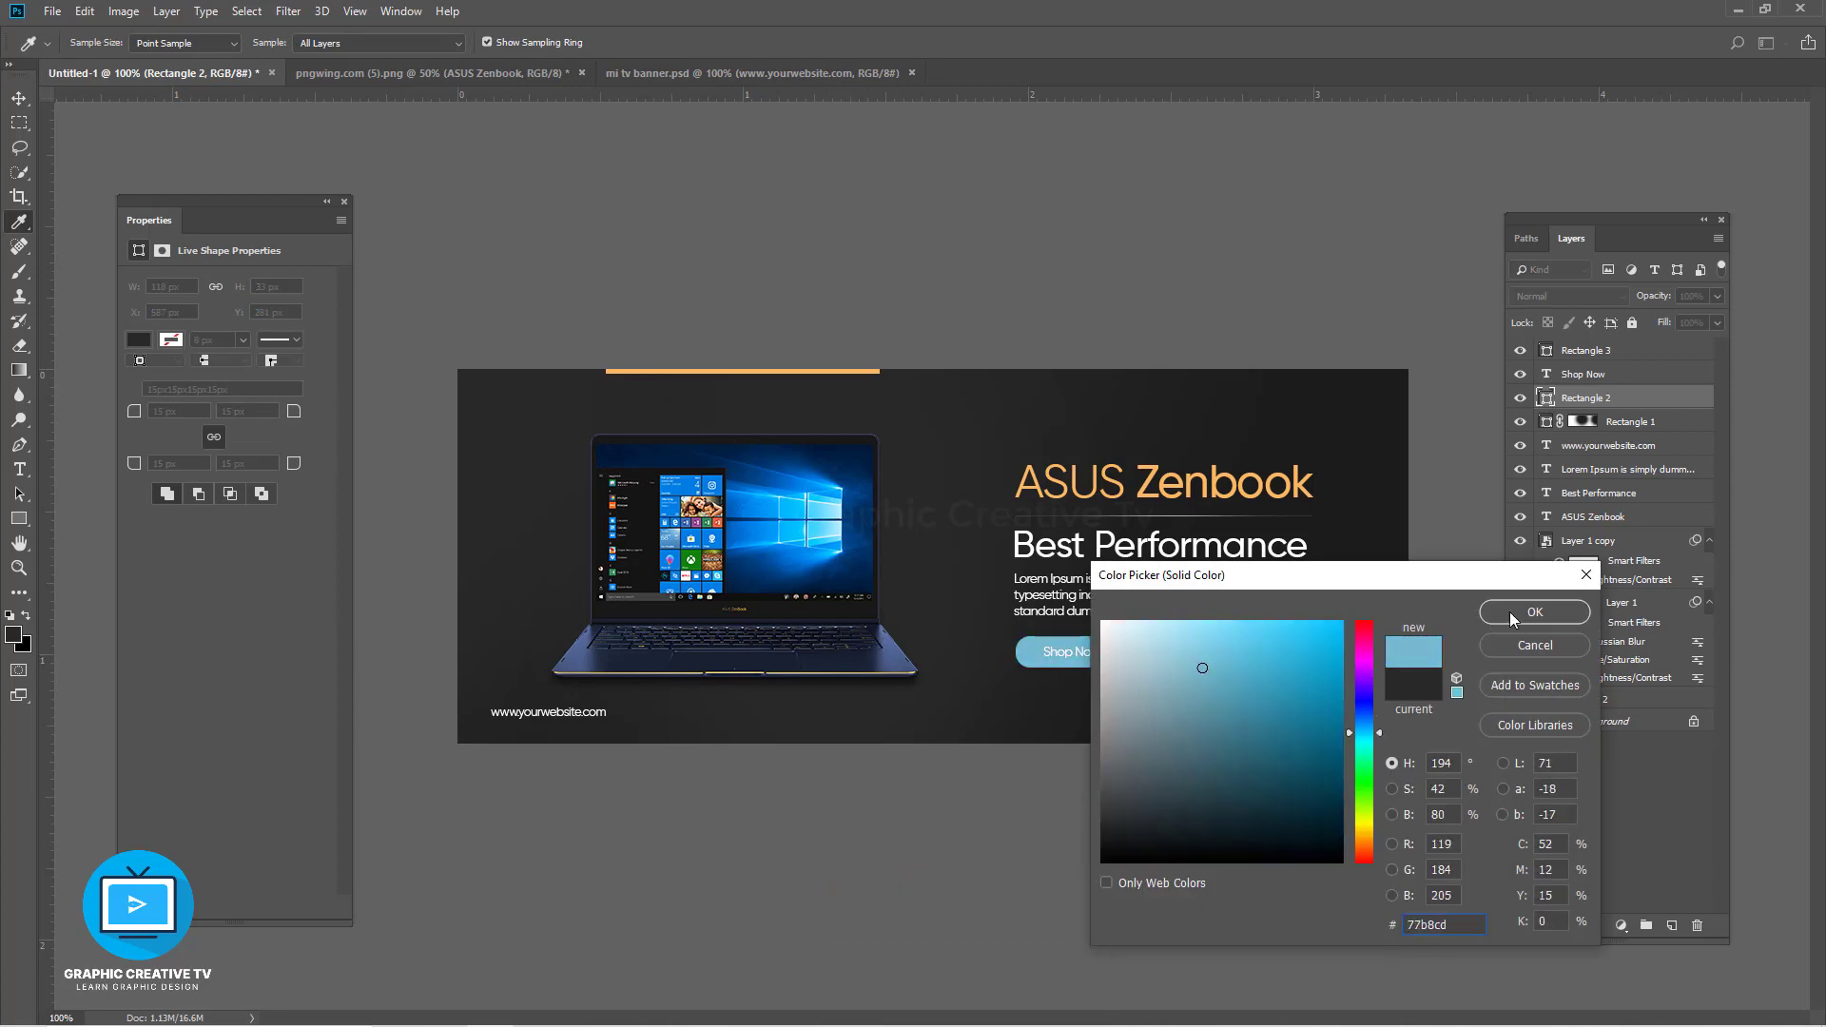
click(813, 555)
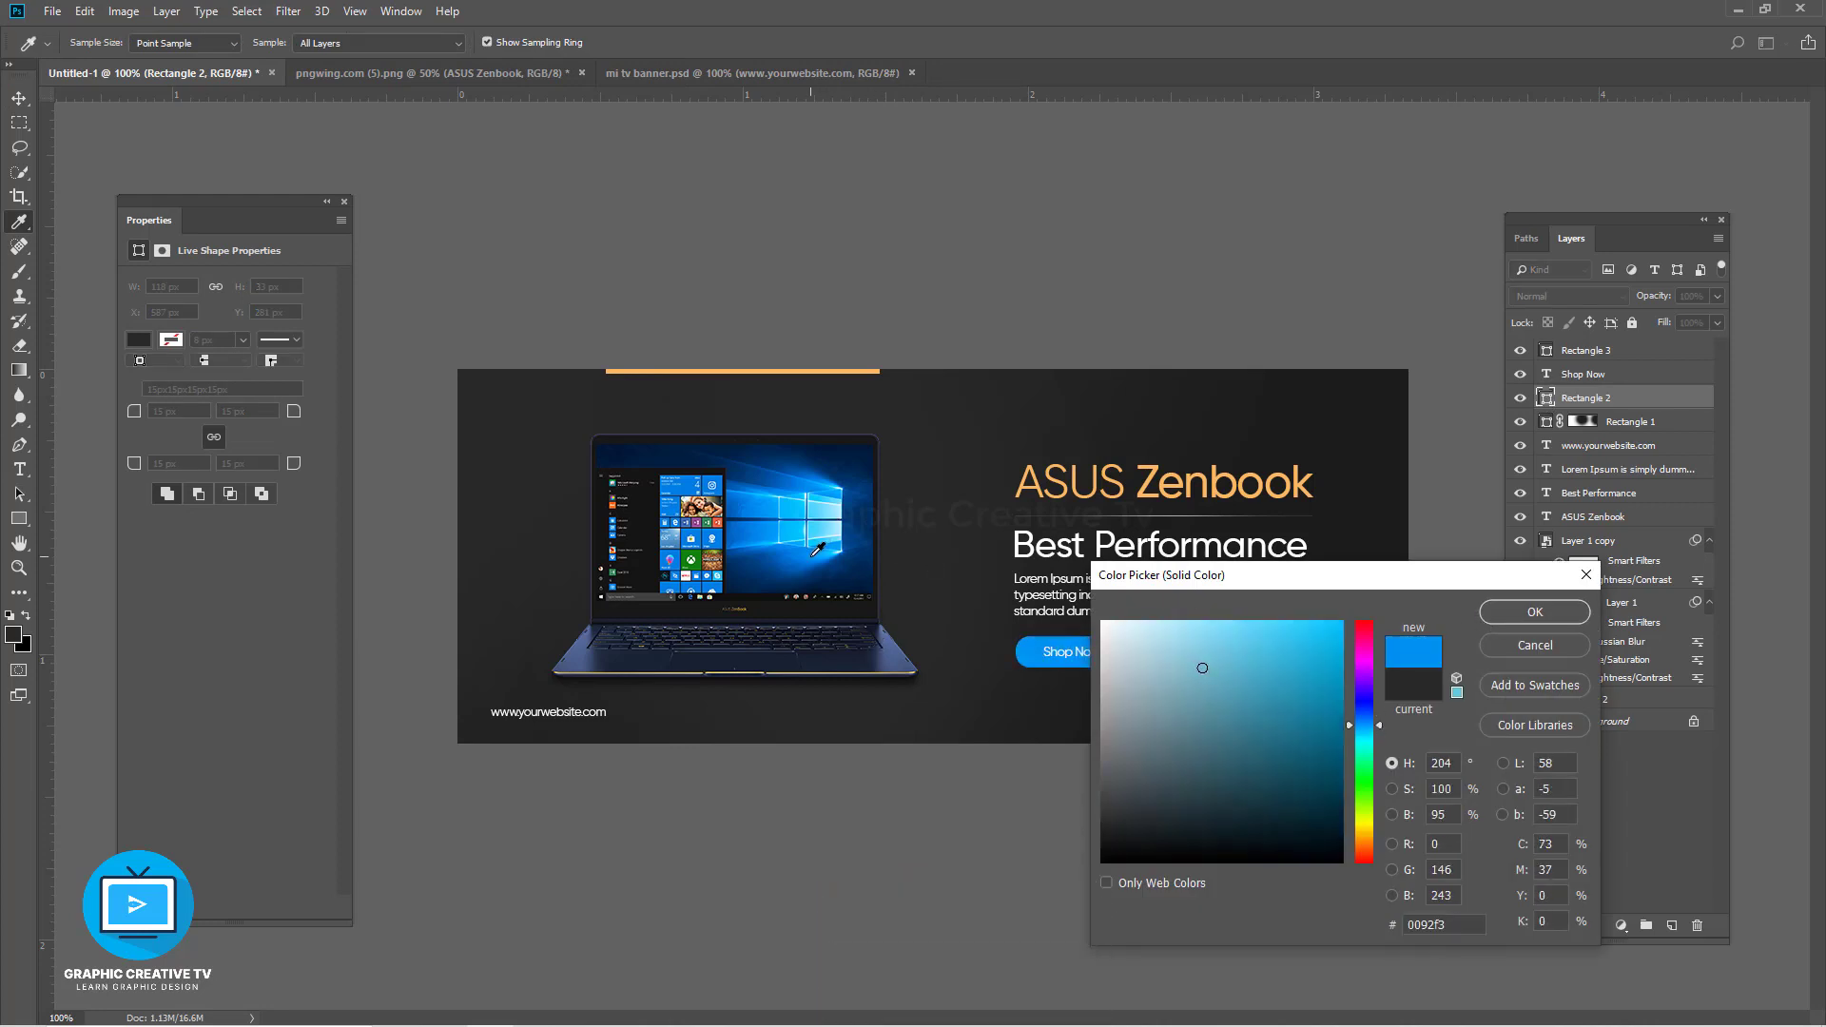
click(1027, 481)
click(1535, 612)
Change the colour of the Shop Now text to dark grey.
click(1072, 652)
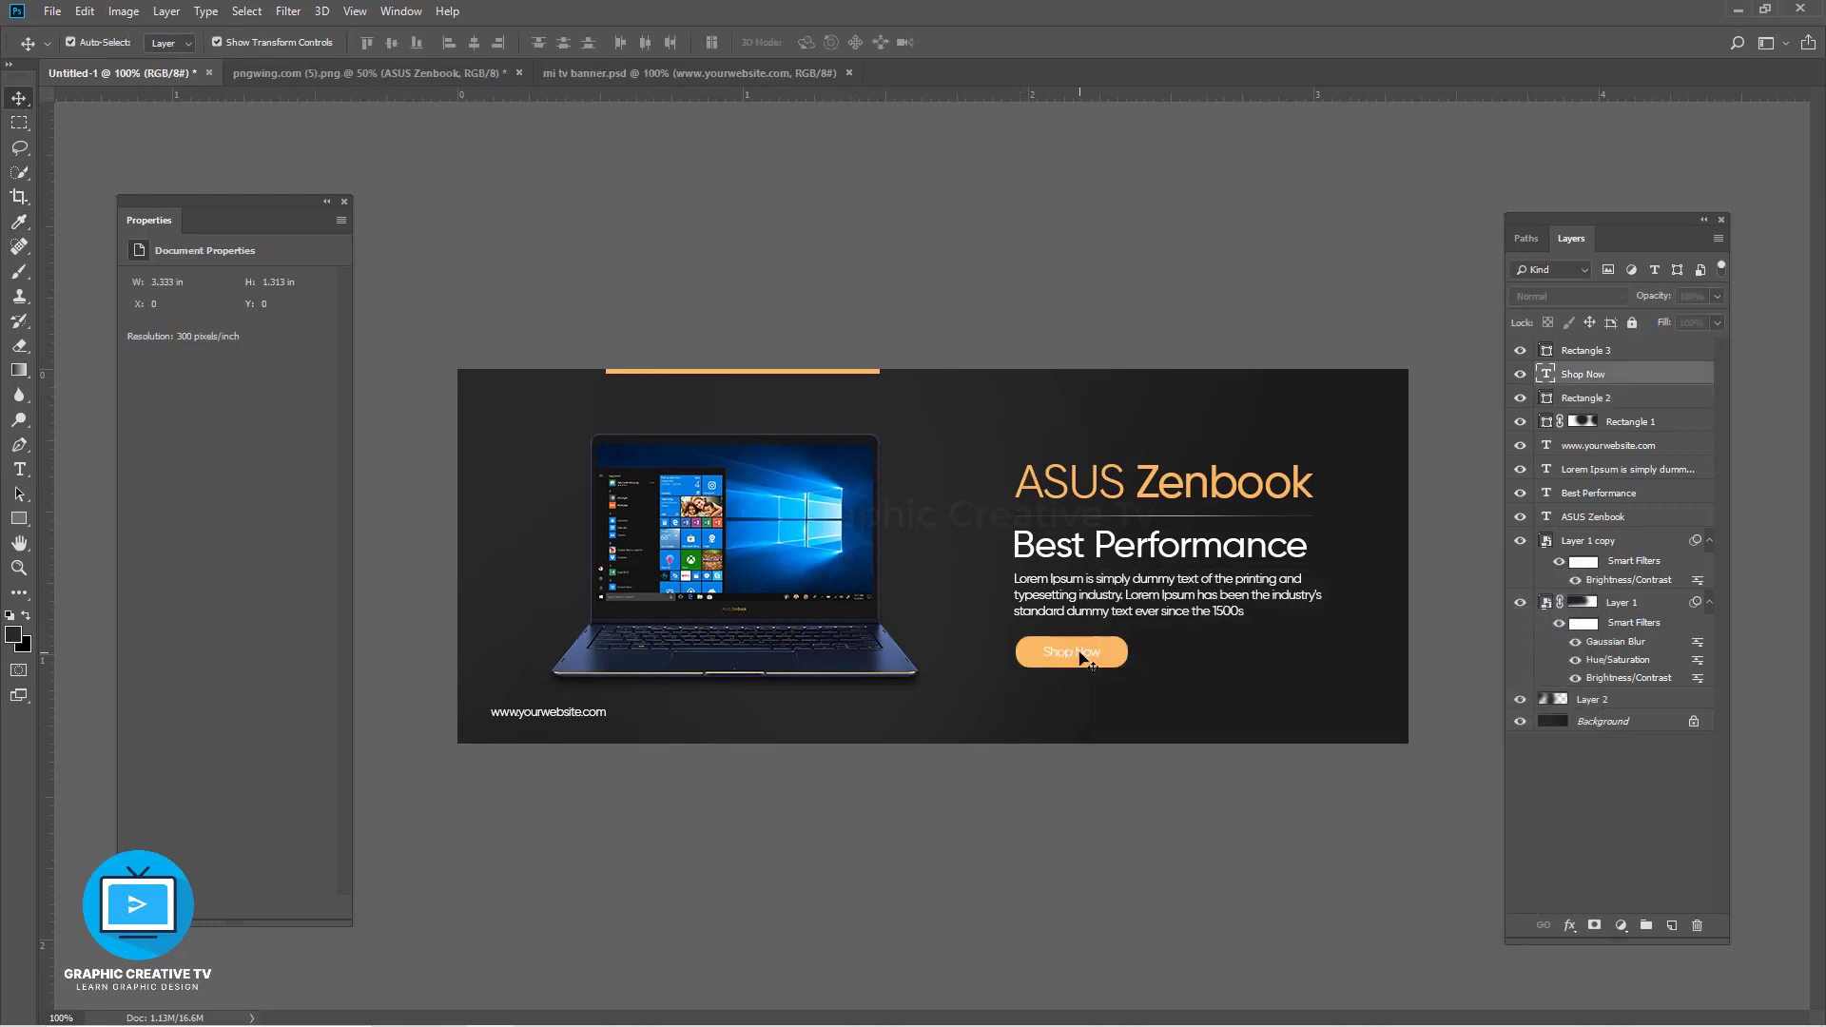
click(262, 459)
click(1526, 623)
key(v)
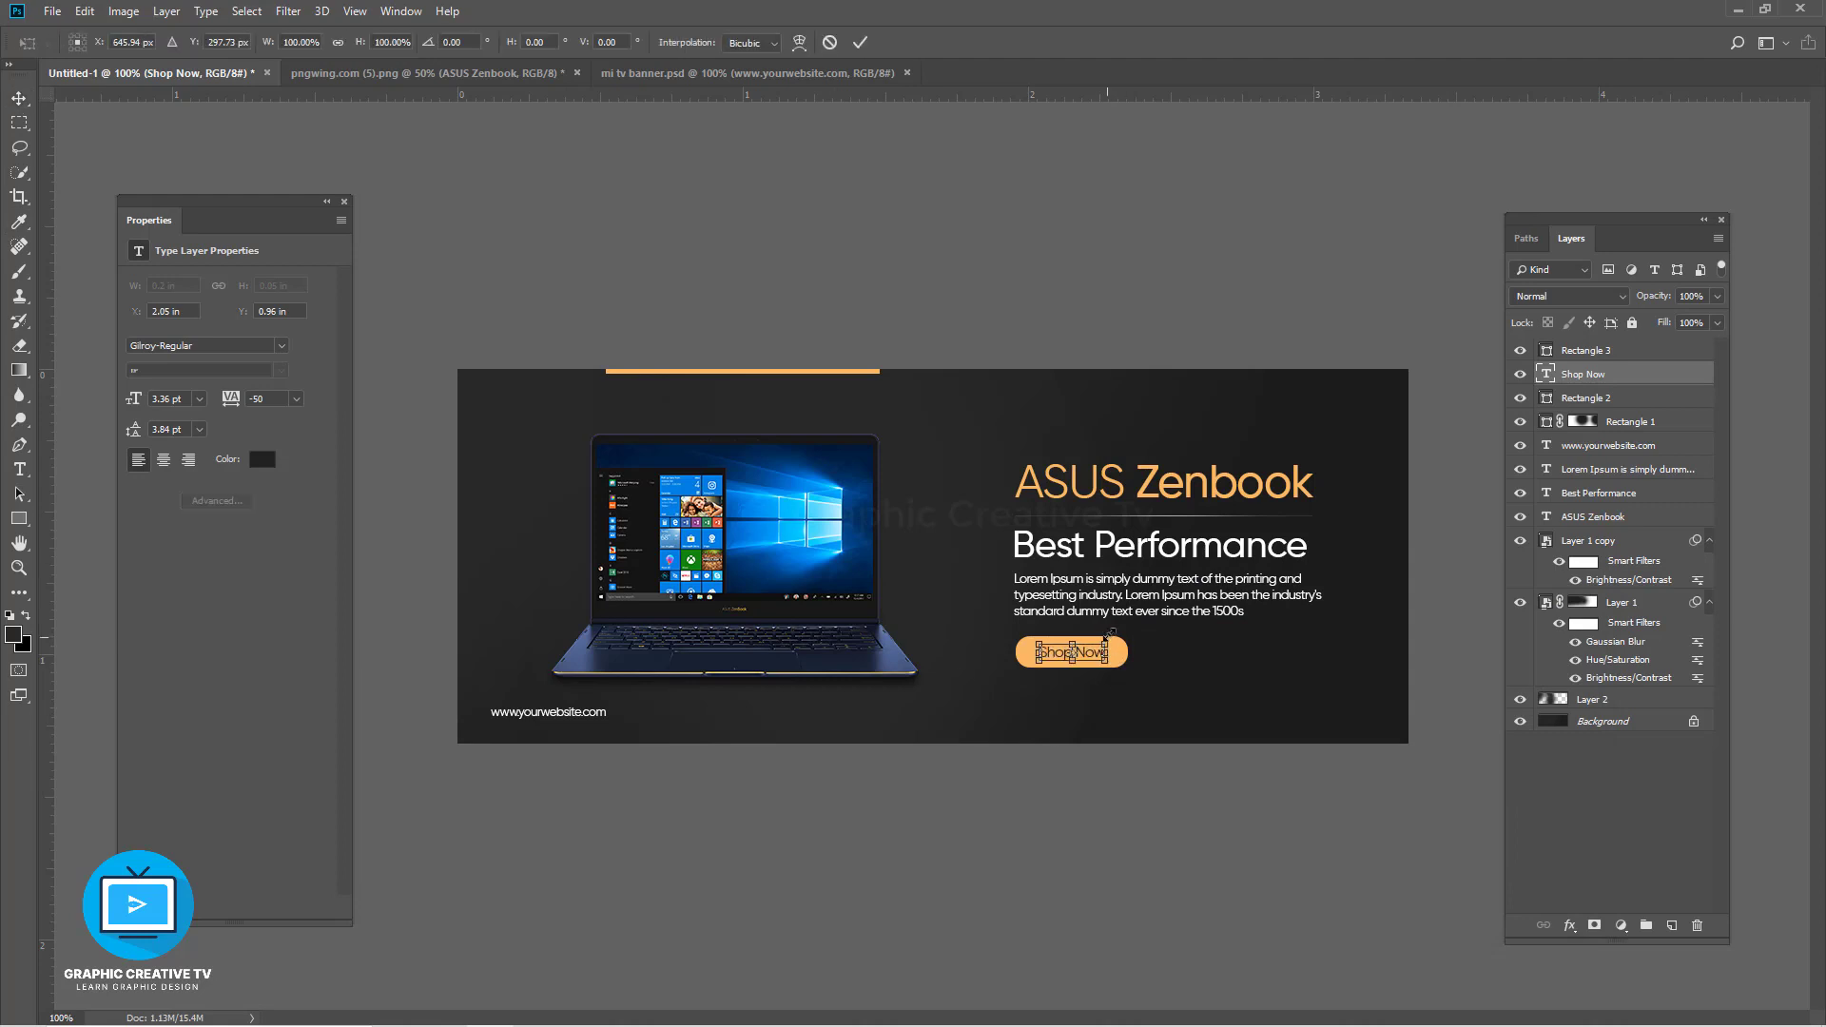
Move the website text slightly closer to the banner's lower-left corner.
click(1191, 659)
click(1195, 609)
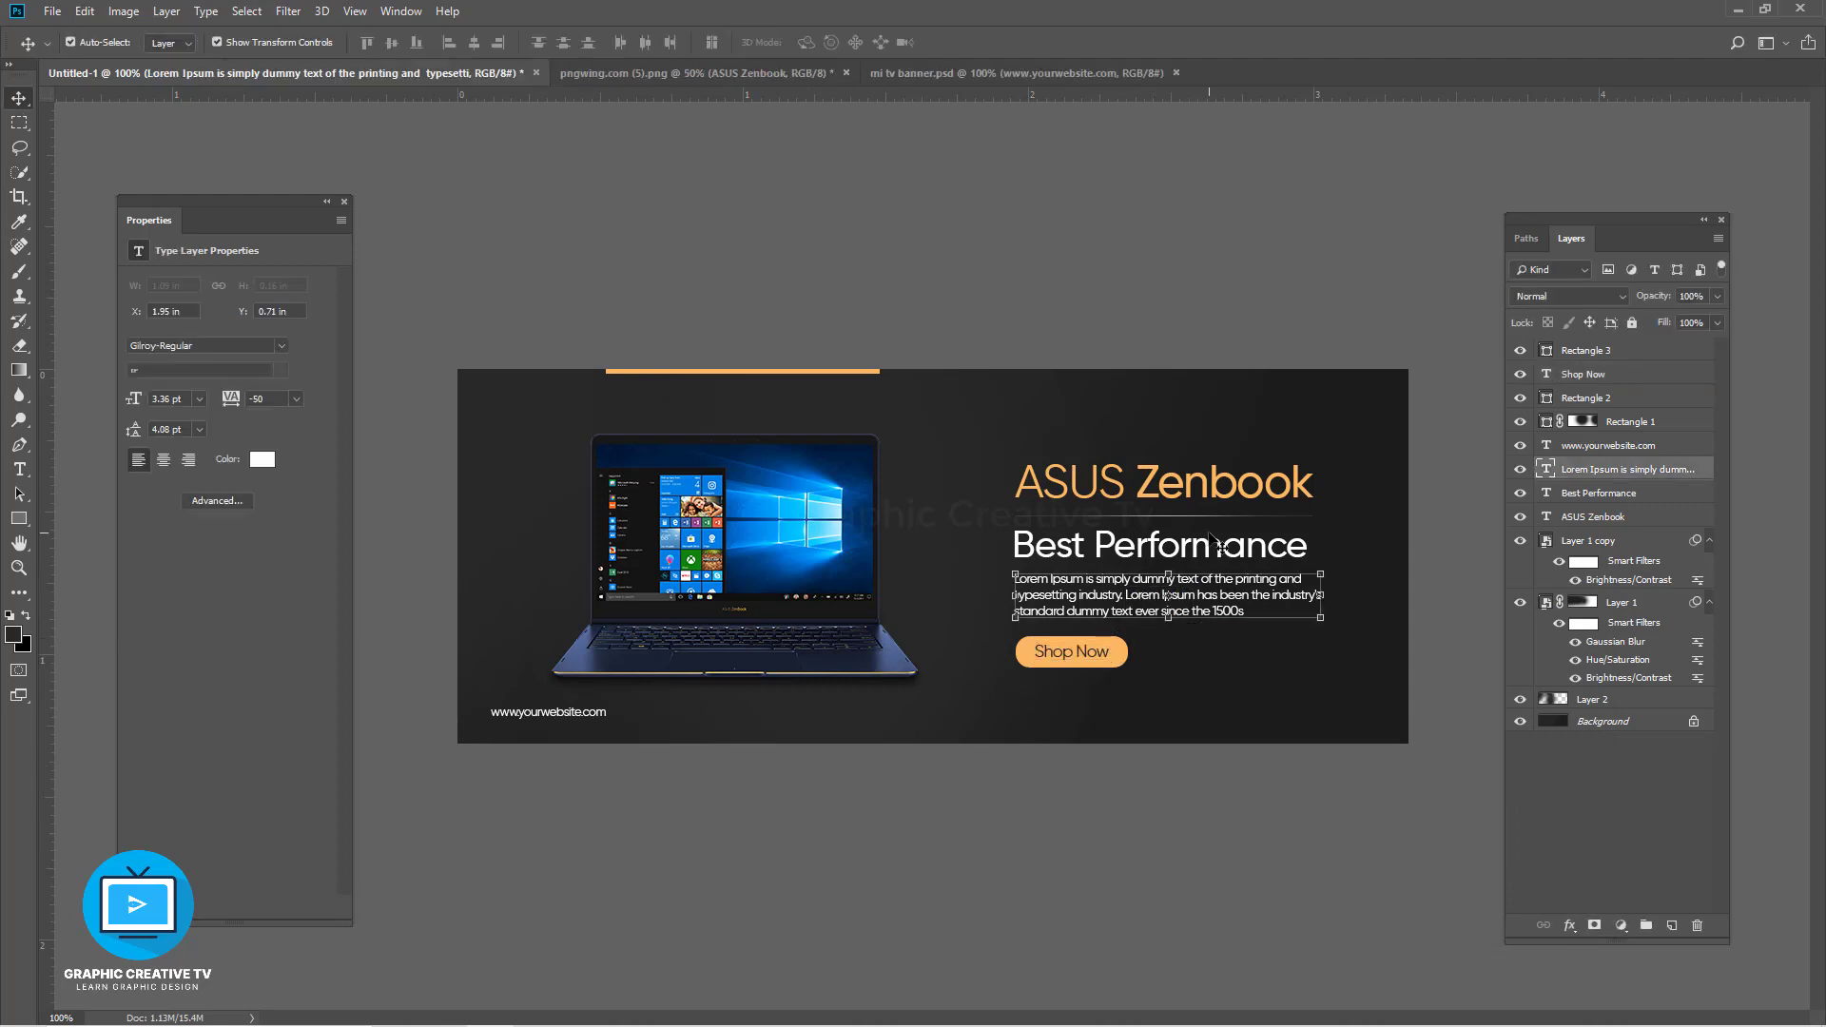
click(1137, 771)
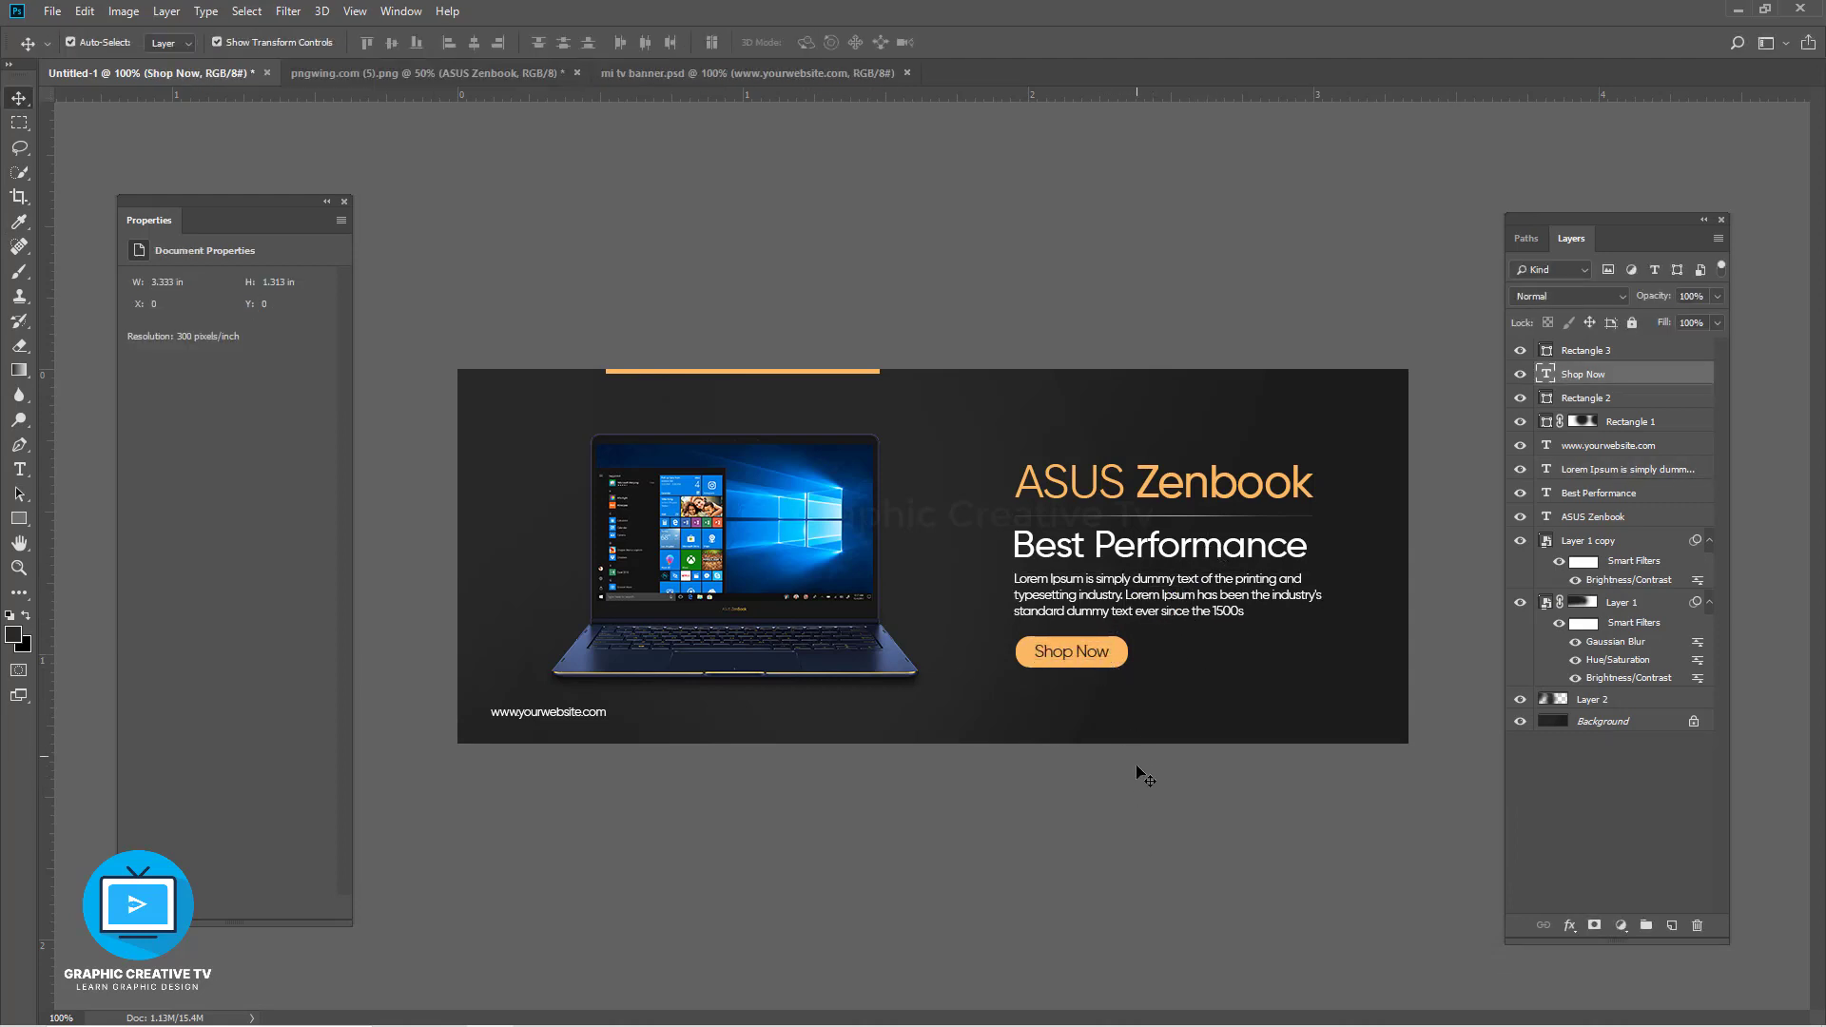
click(583, 716)
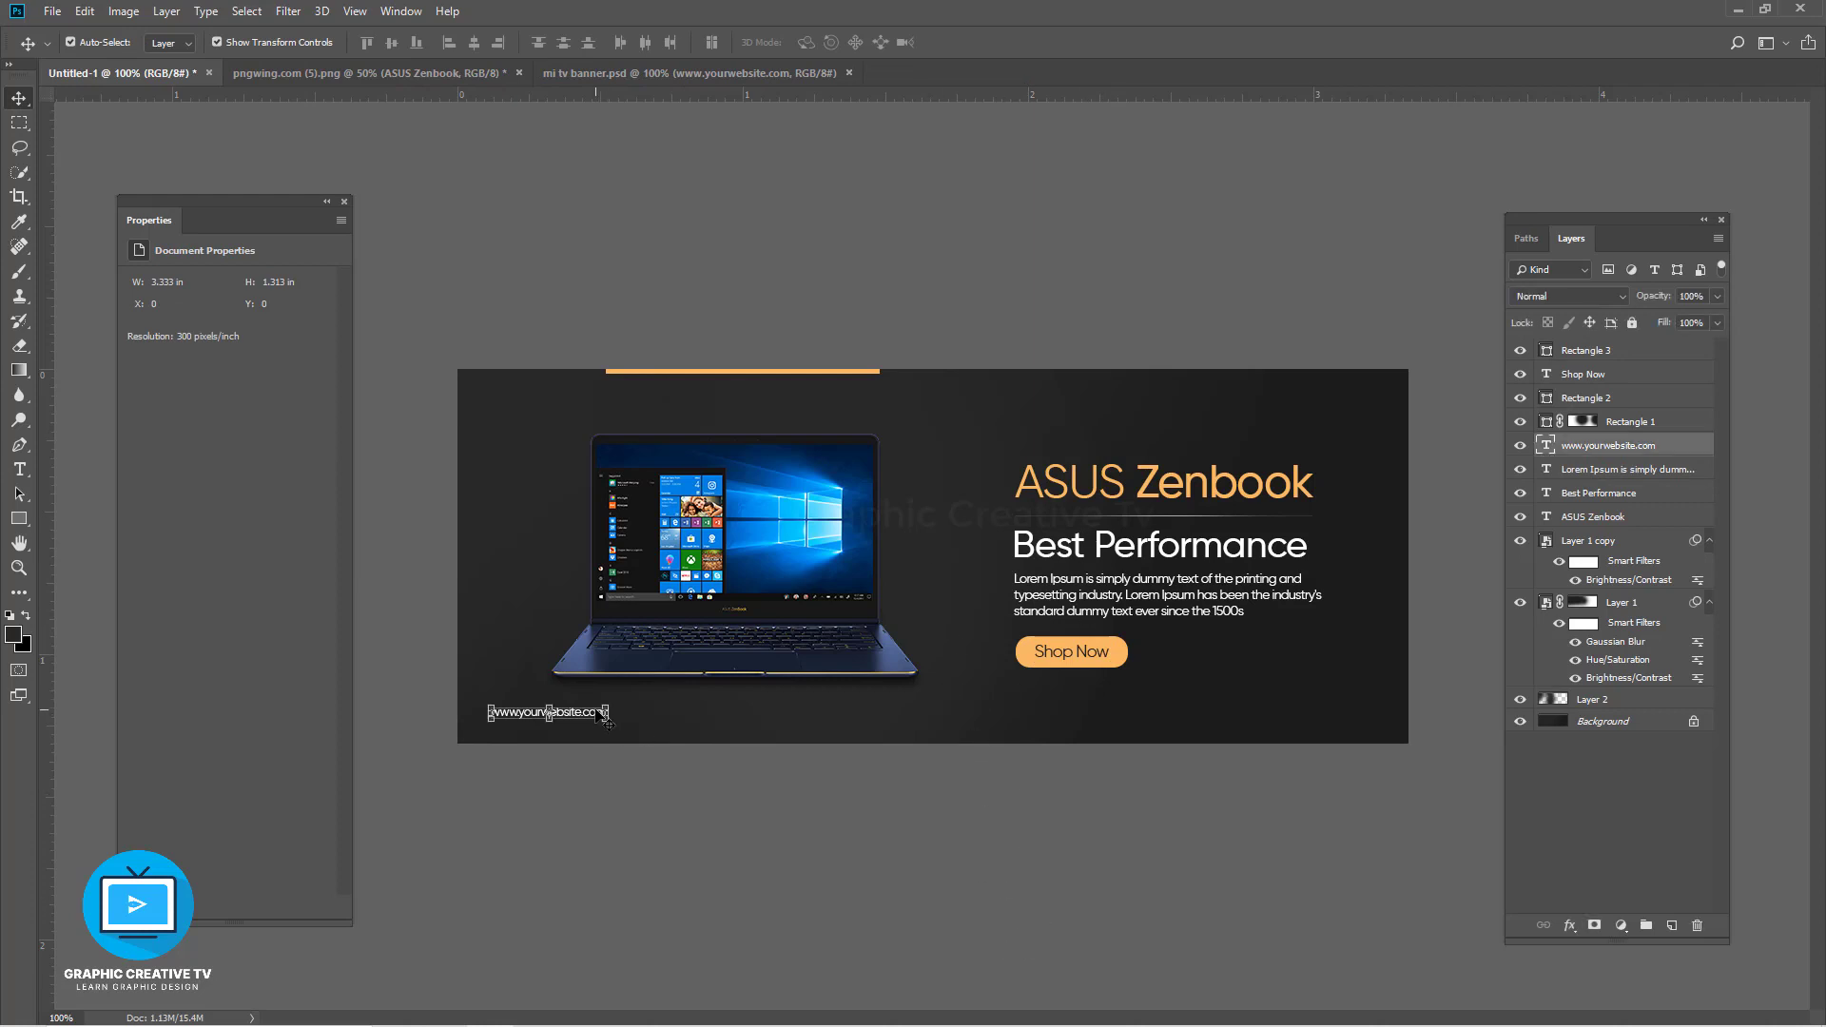
mouse_move(582, 716)
mouse_down()
mouse_move(1123, 684)
mouse_move(1333, 711)
mouse_move(548, 723)
mouse_up()
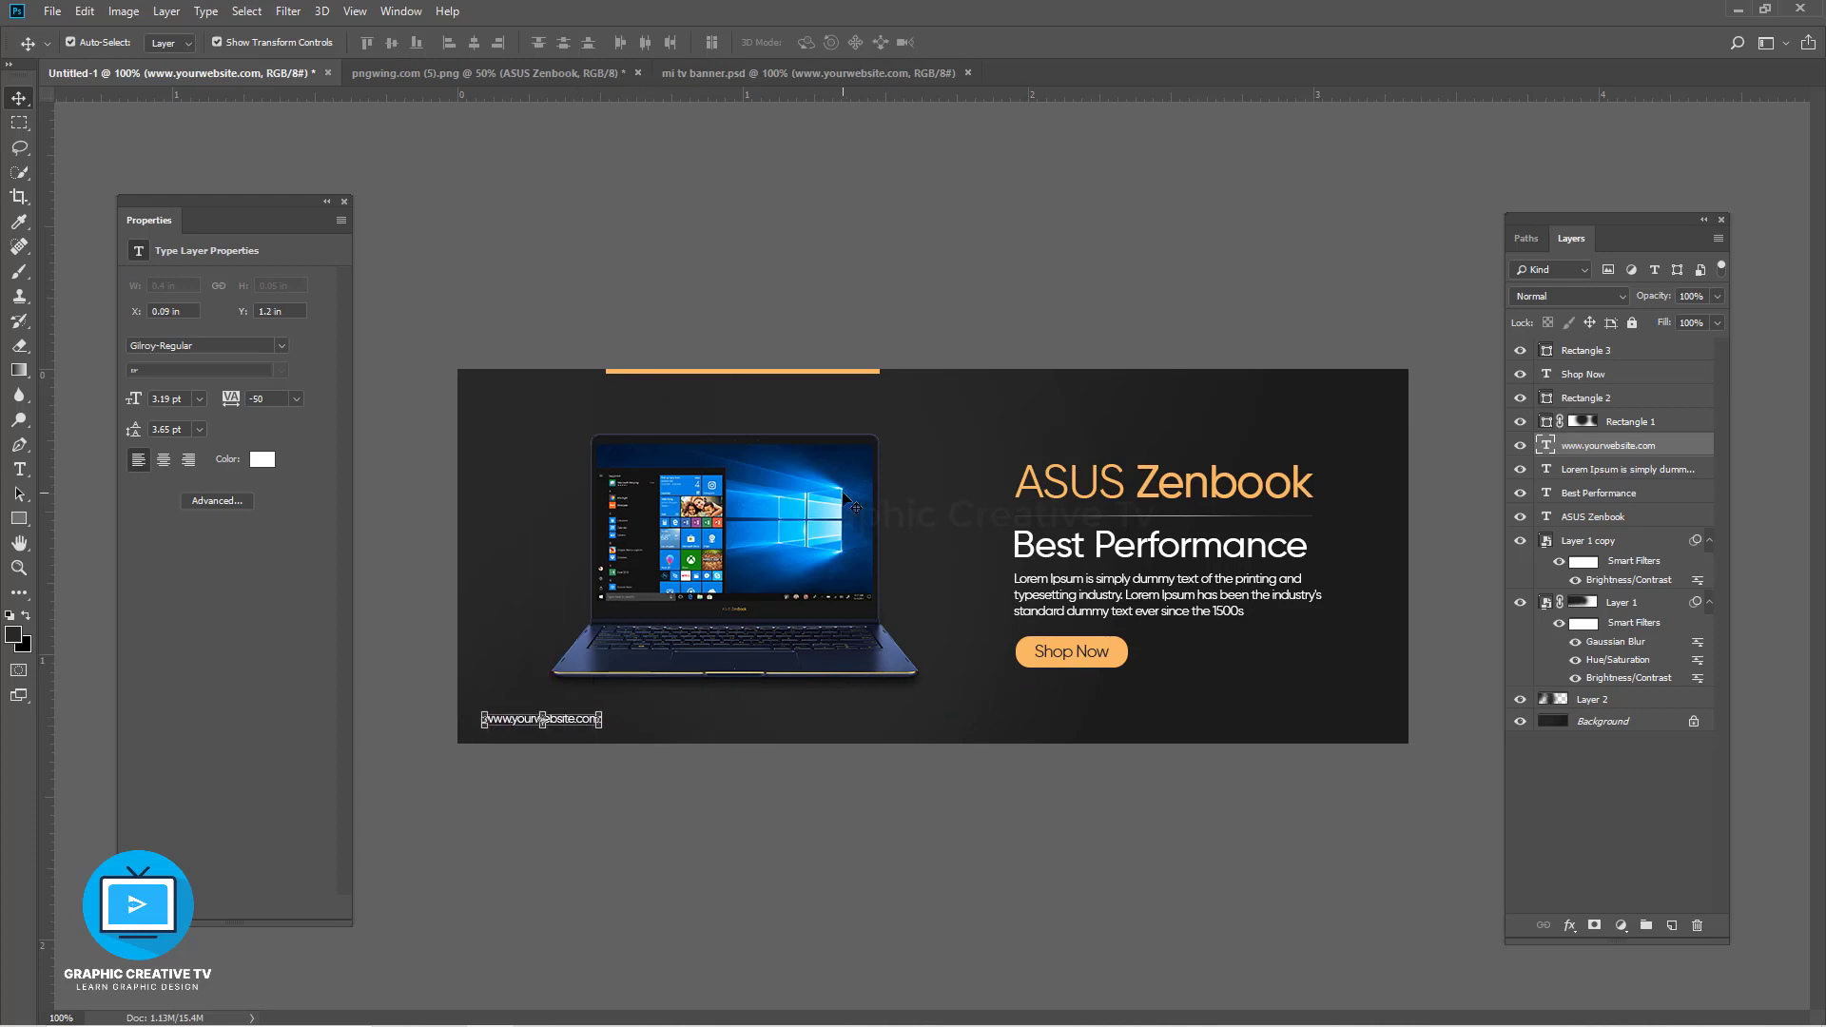
click(846, 499)
click(1164, 815)
click(1164, 490)
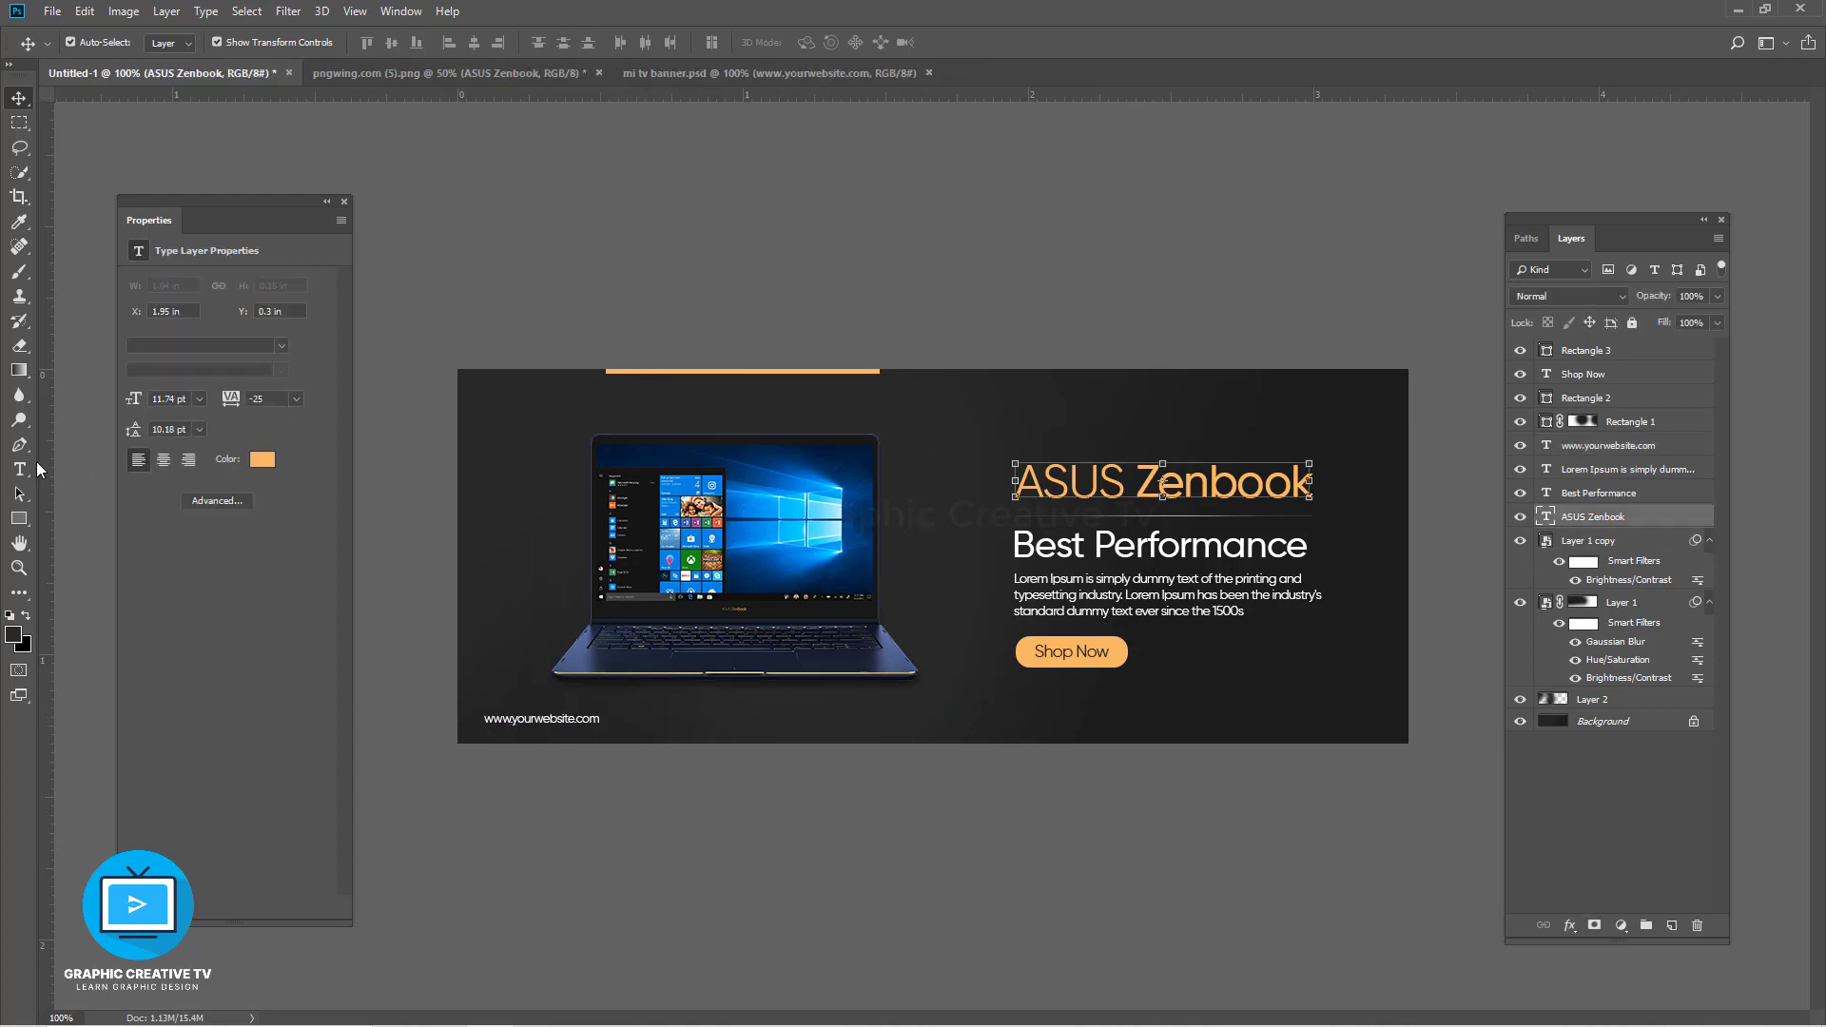
click(1203, 794)
click(1106, 658)
click(1142, 822)
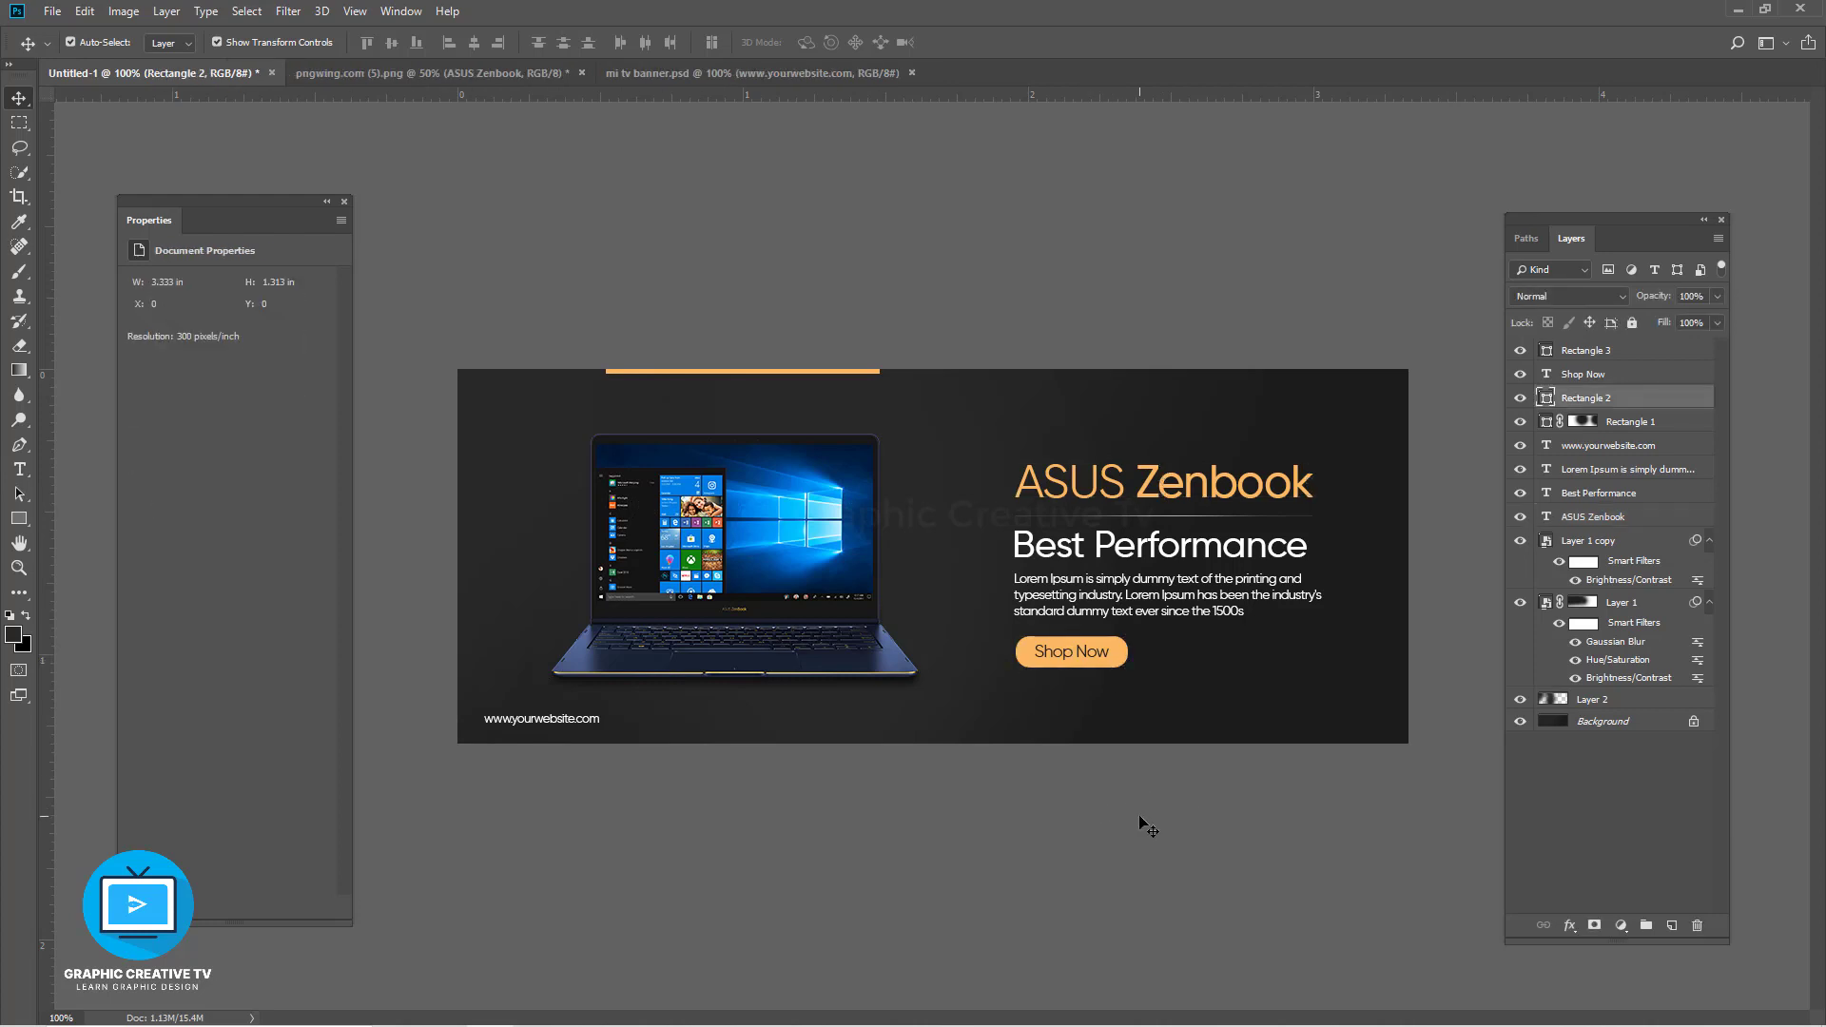
Place the low_poly_banner_design_1711 image in the banner and move its layer directly above Layer 2.
drag(1185, 636, 1084, 642)
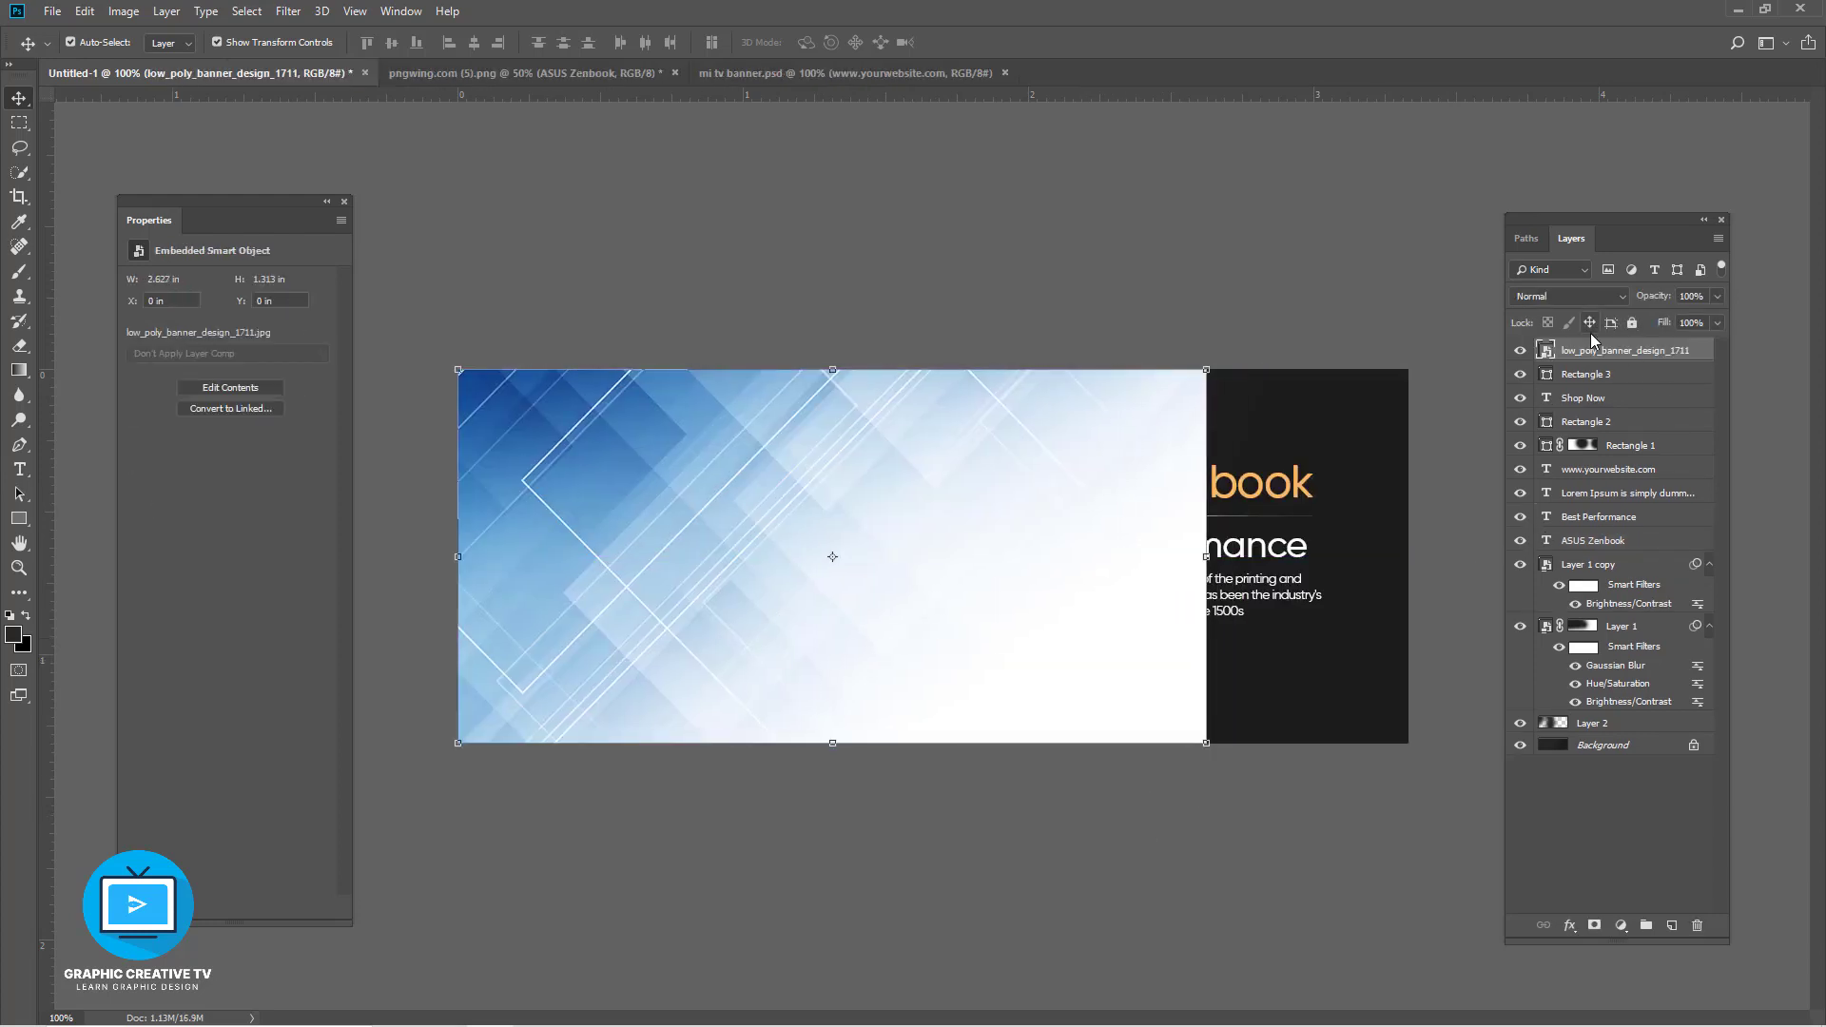
drag(1594, 350, 1617, 714)
Try several blend modes on the low_poly_banner_design_1711 layer and settle on Divide.
click(1568, 297)
click(1568, 297)
key(Down)
key(Down)
key(Down)
key(Down)
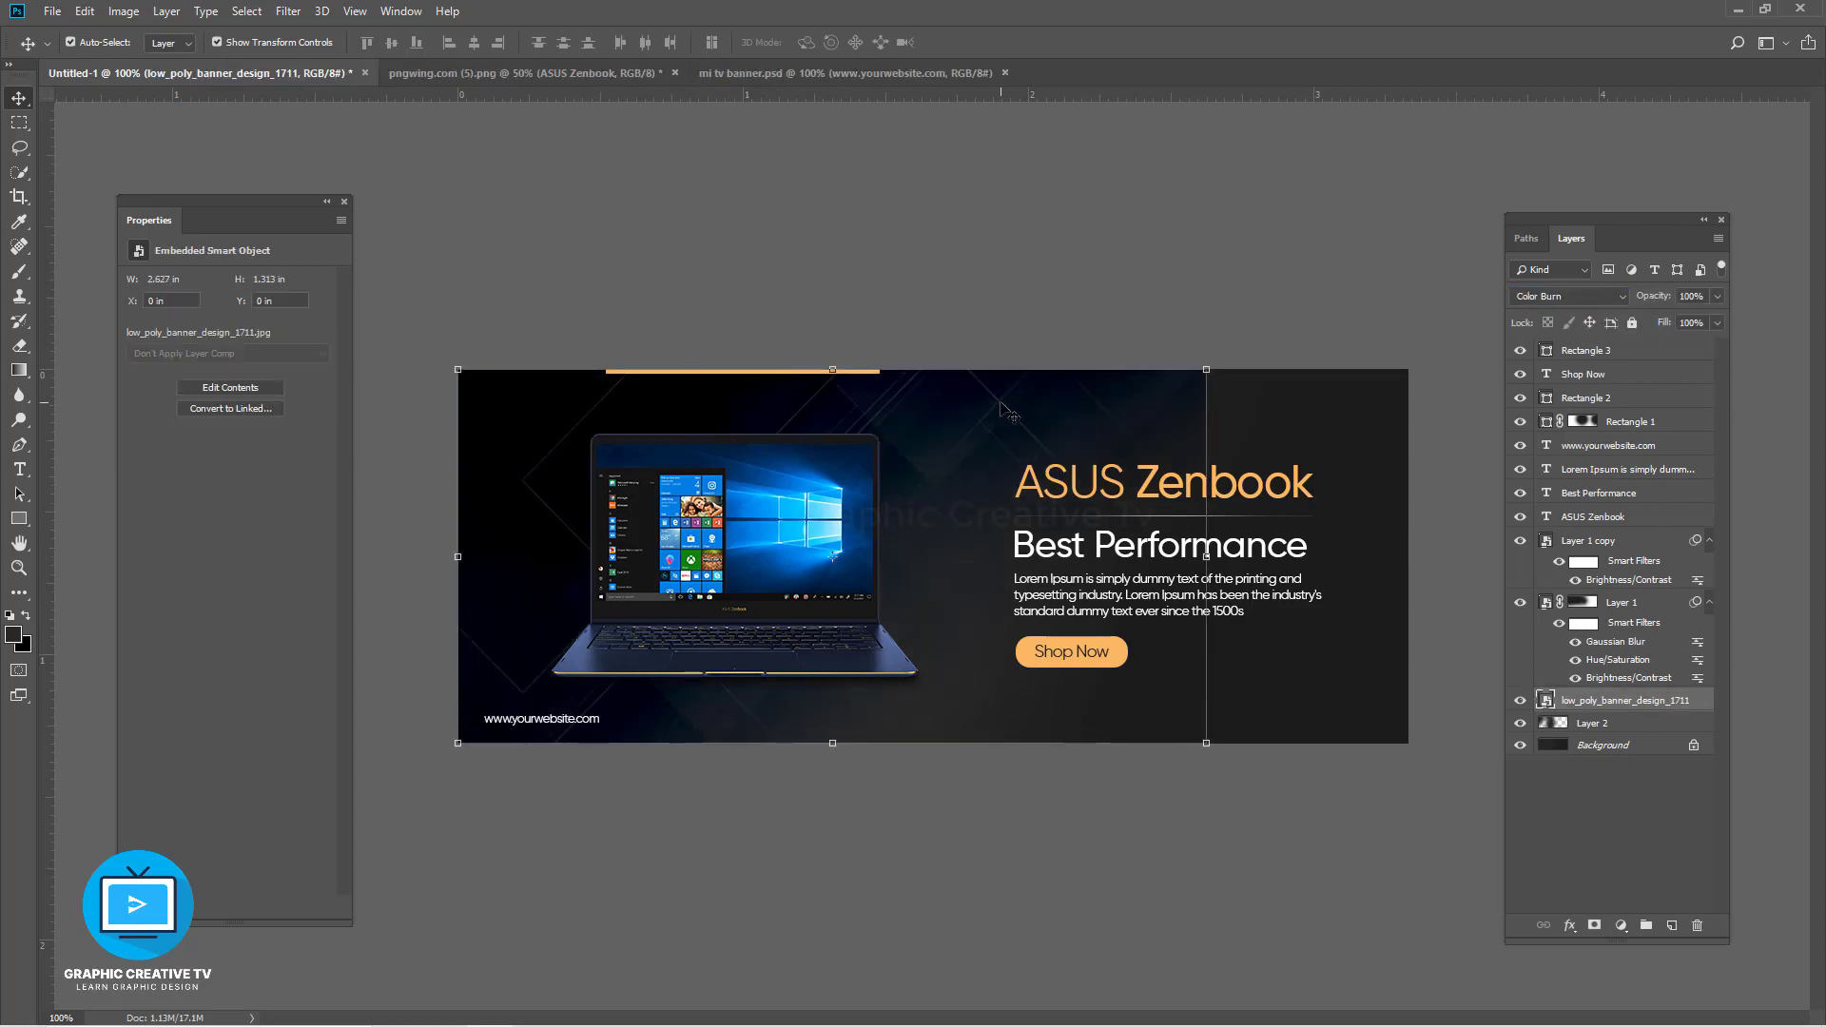
click(1571, 297)
click(1572, 297)
key(Down)
key(Down)
key(Down)
key(Down)
key(Down)
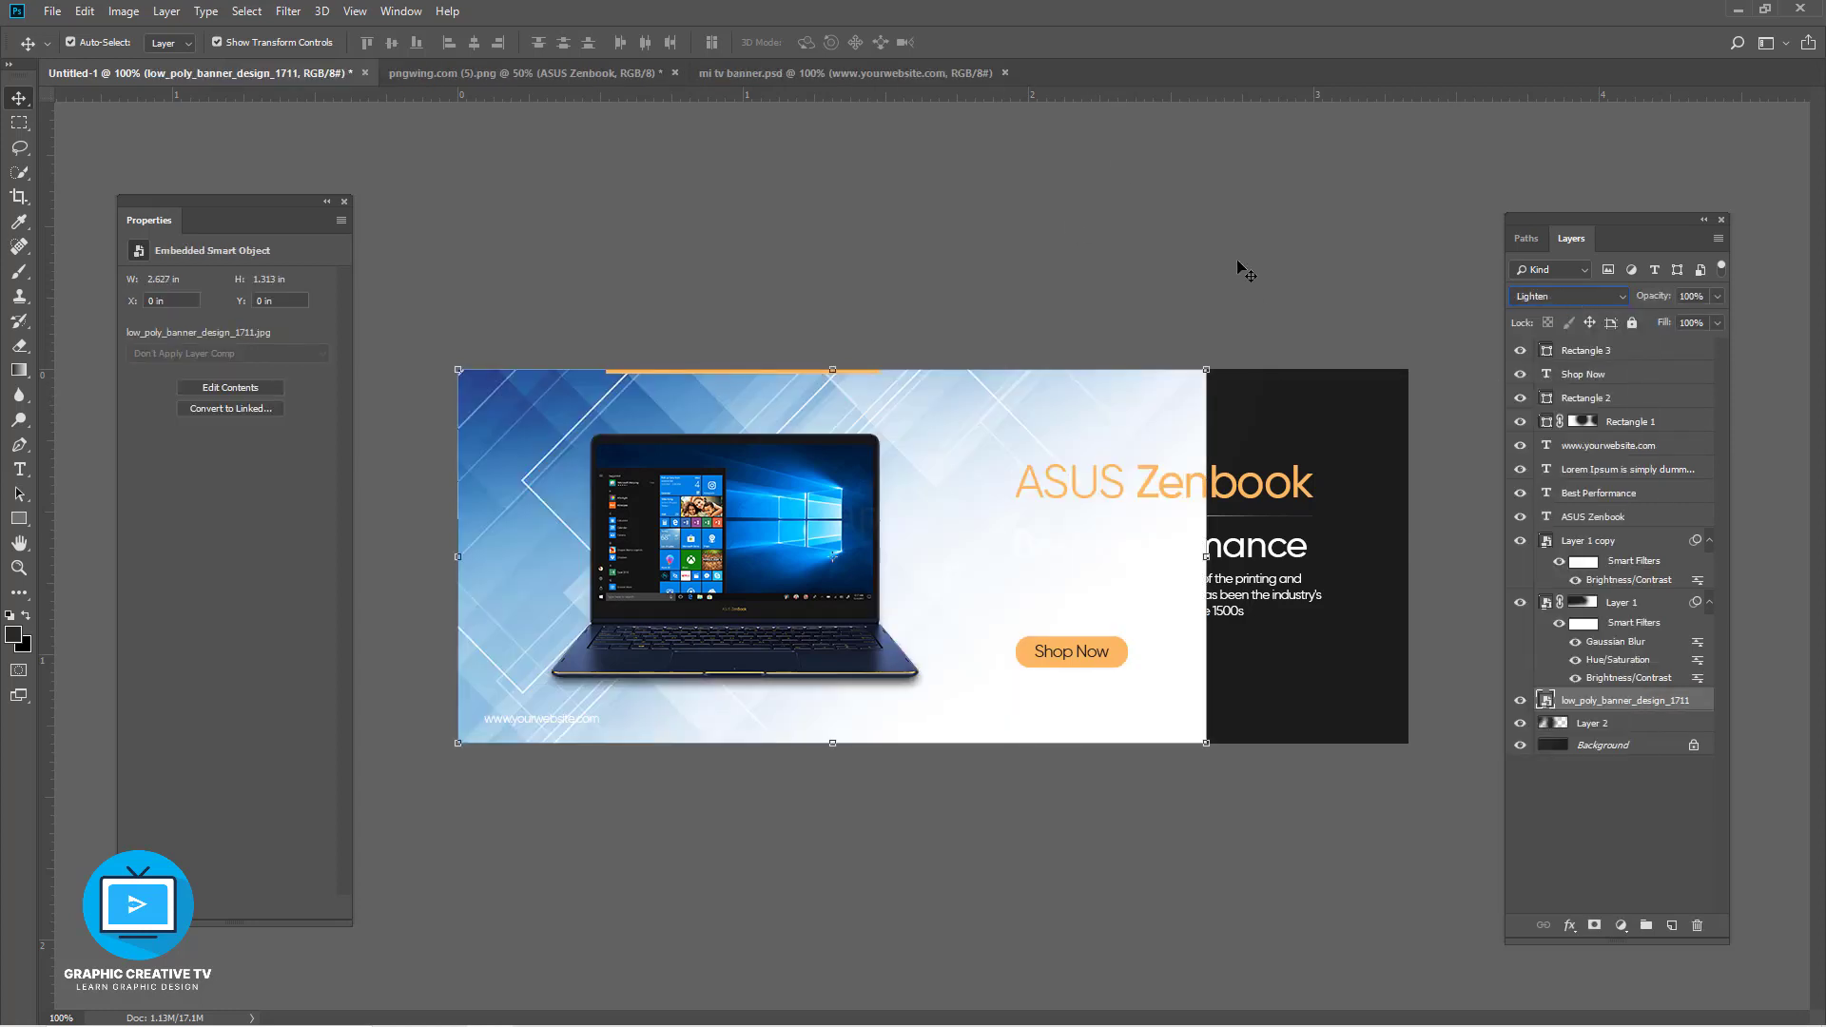
key(Down)
key(Down)
key(Down)
key(Down)
key(Down)
key(Down)
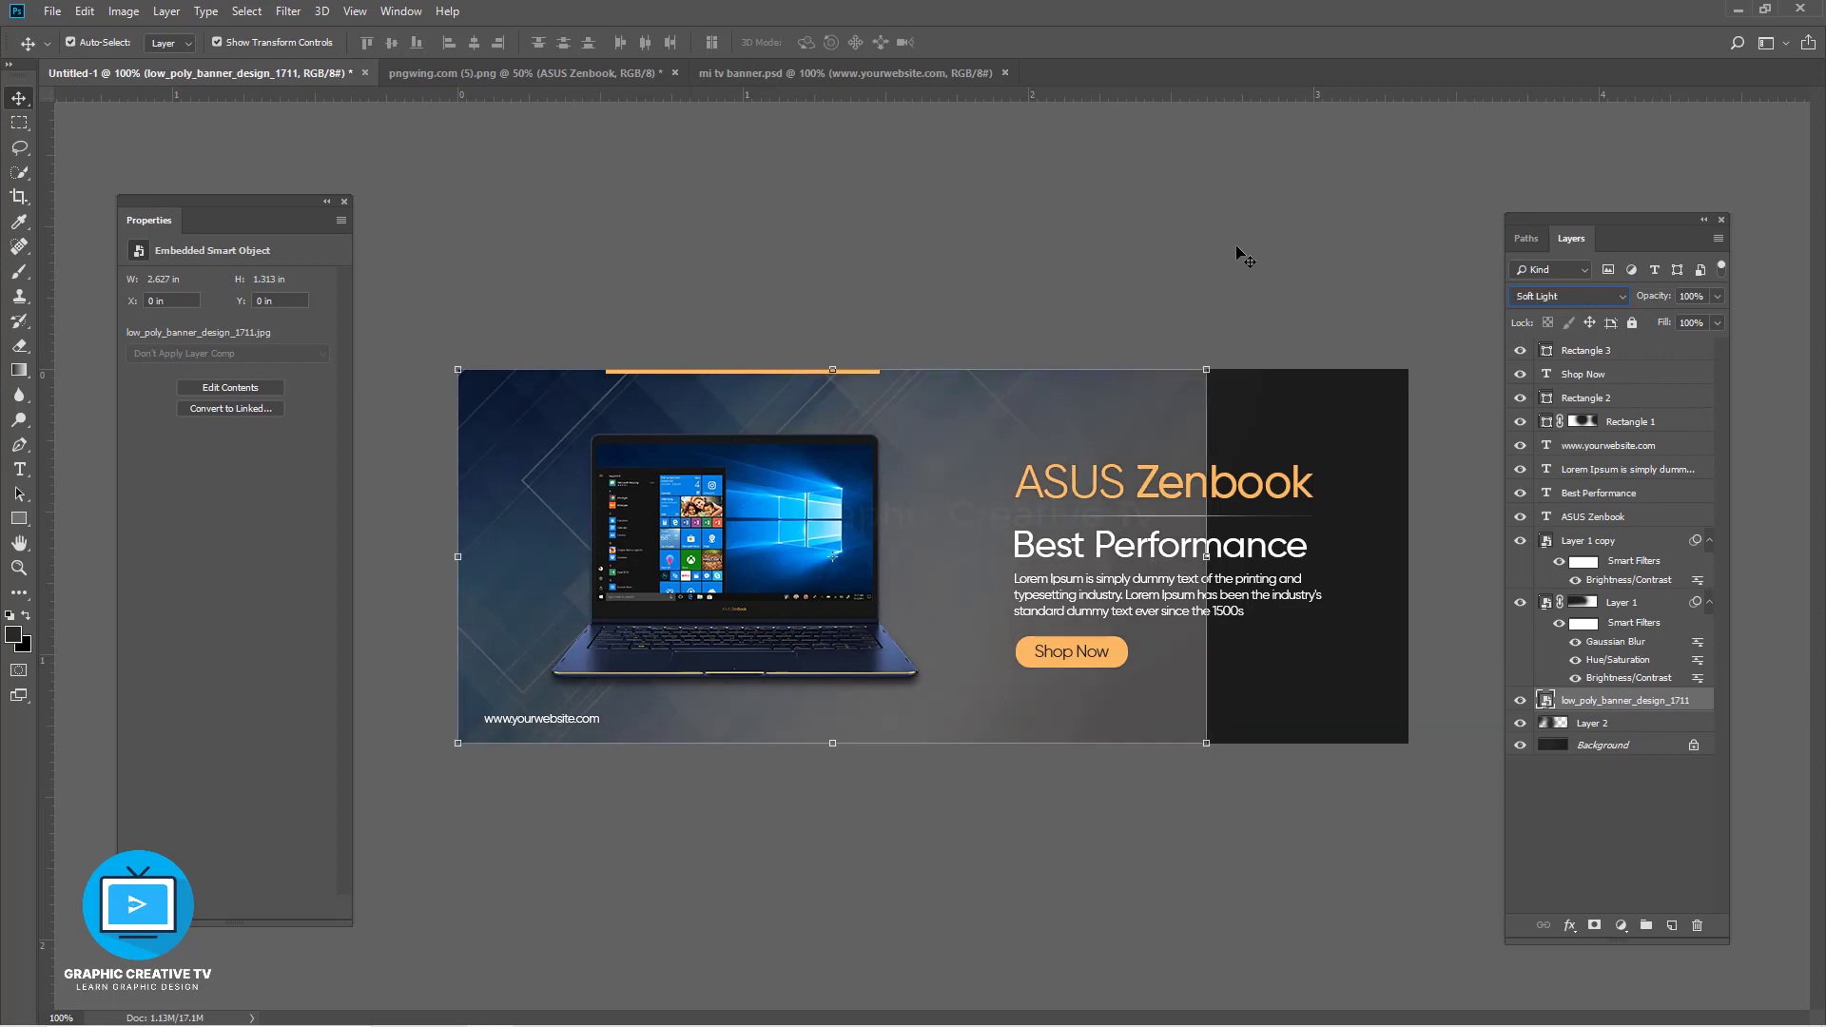
key(Down)
key(Down)
key(Down)
key(Down)
key(Down)
key(Down)
key(Down)
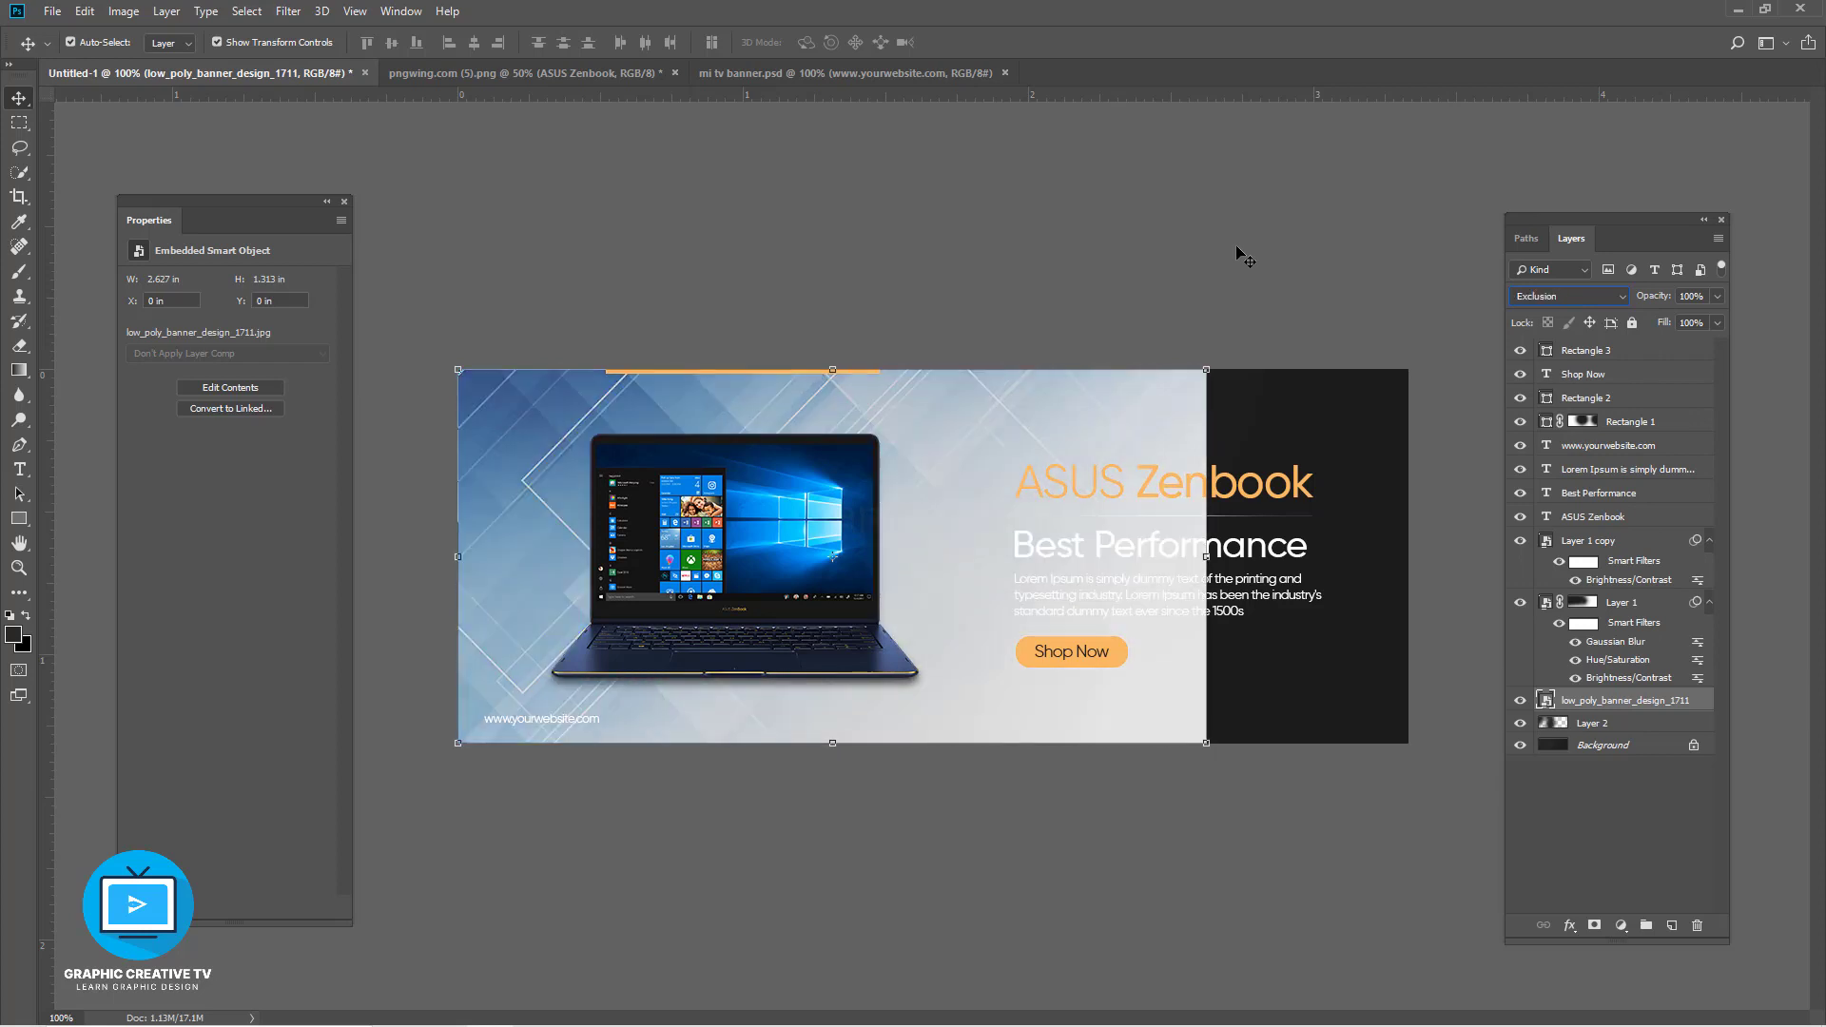
key(Down)
key(Up)
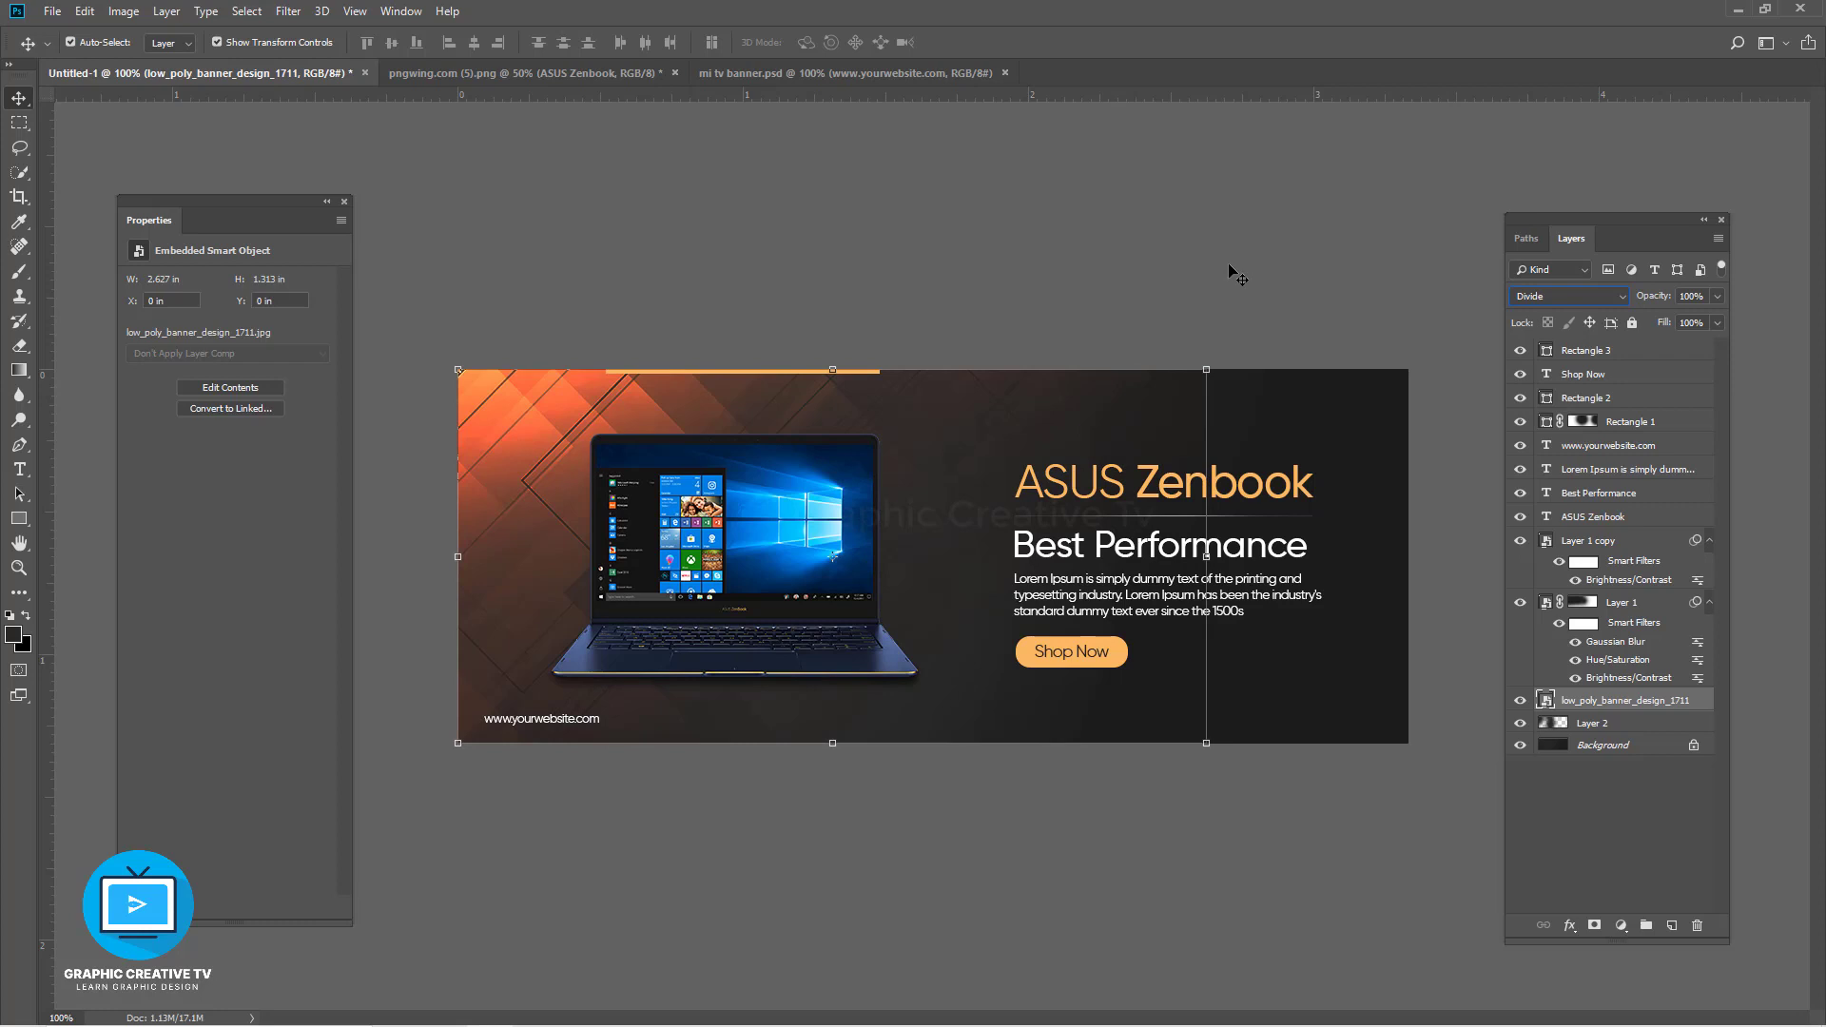
key(Down)
key(Down)
key(Down)
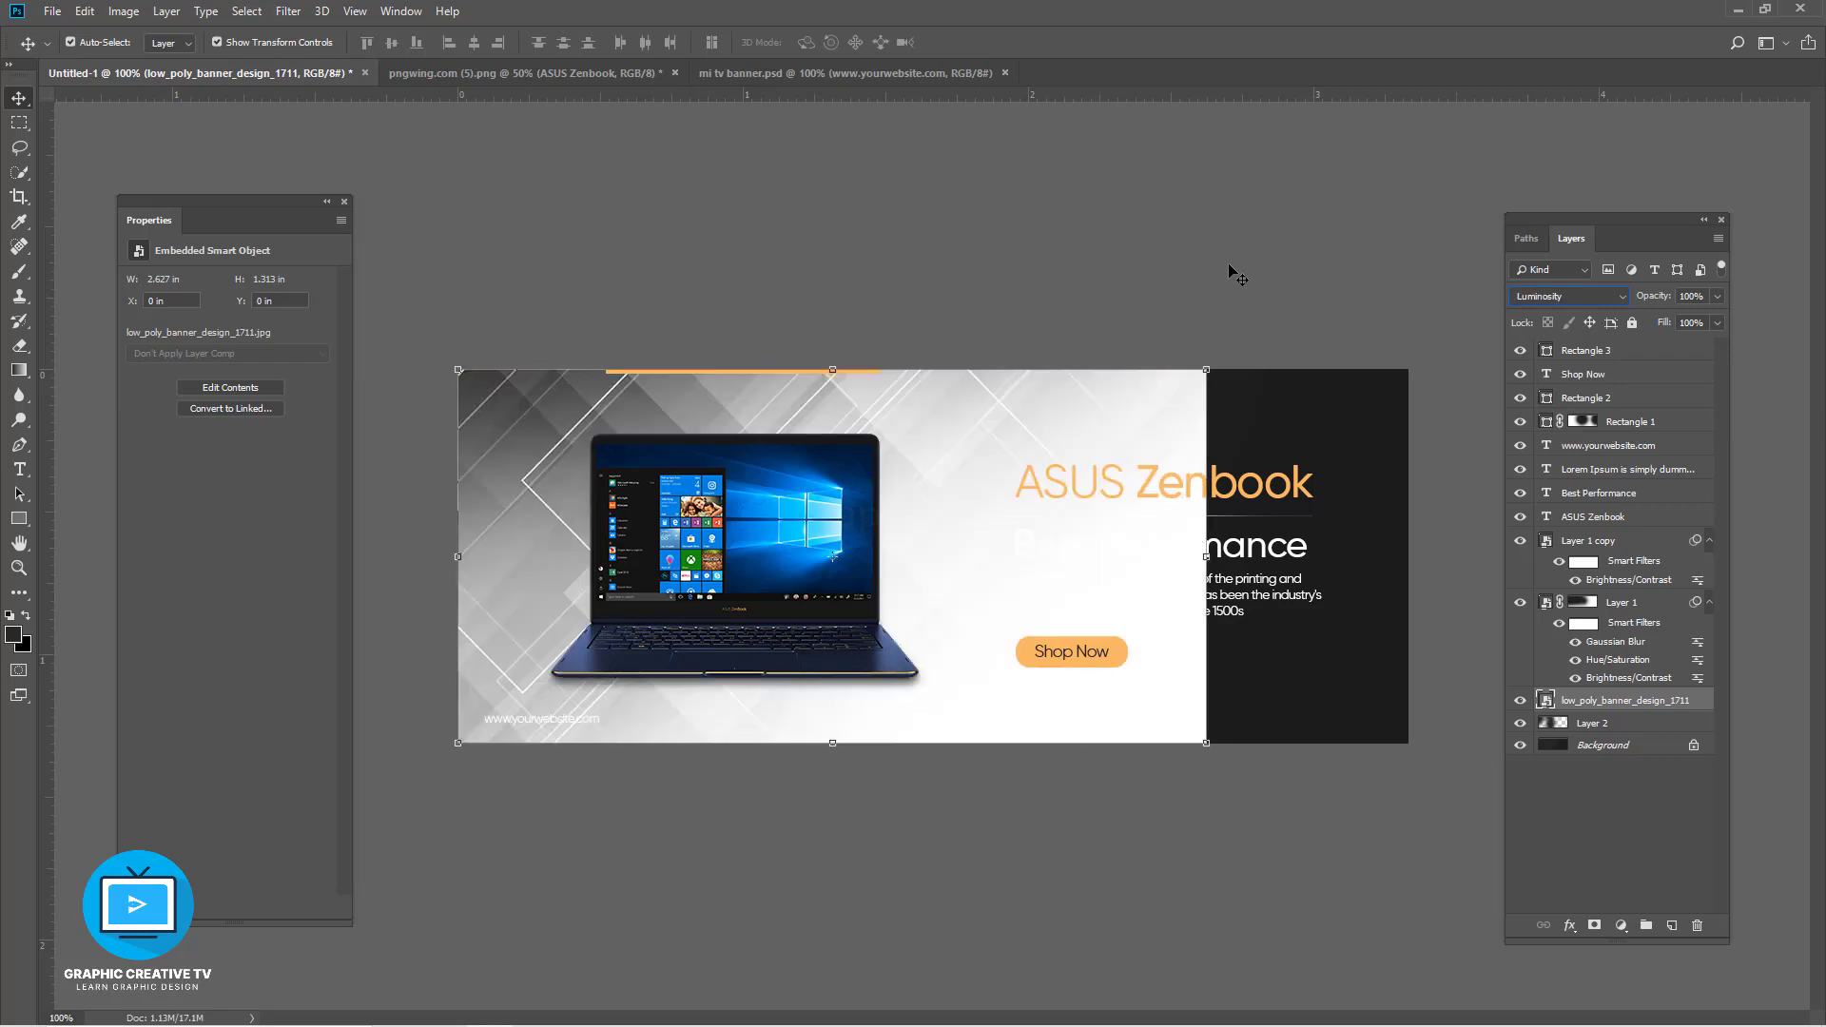
mouse_move(1712, 316)
mouse_down()
mouse_move(1641, 317)
mouse_move(1719, 317)
mouse_up()
click(1543, 299)
key(Up)
key(Up)
key(Up)
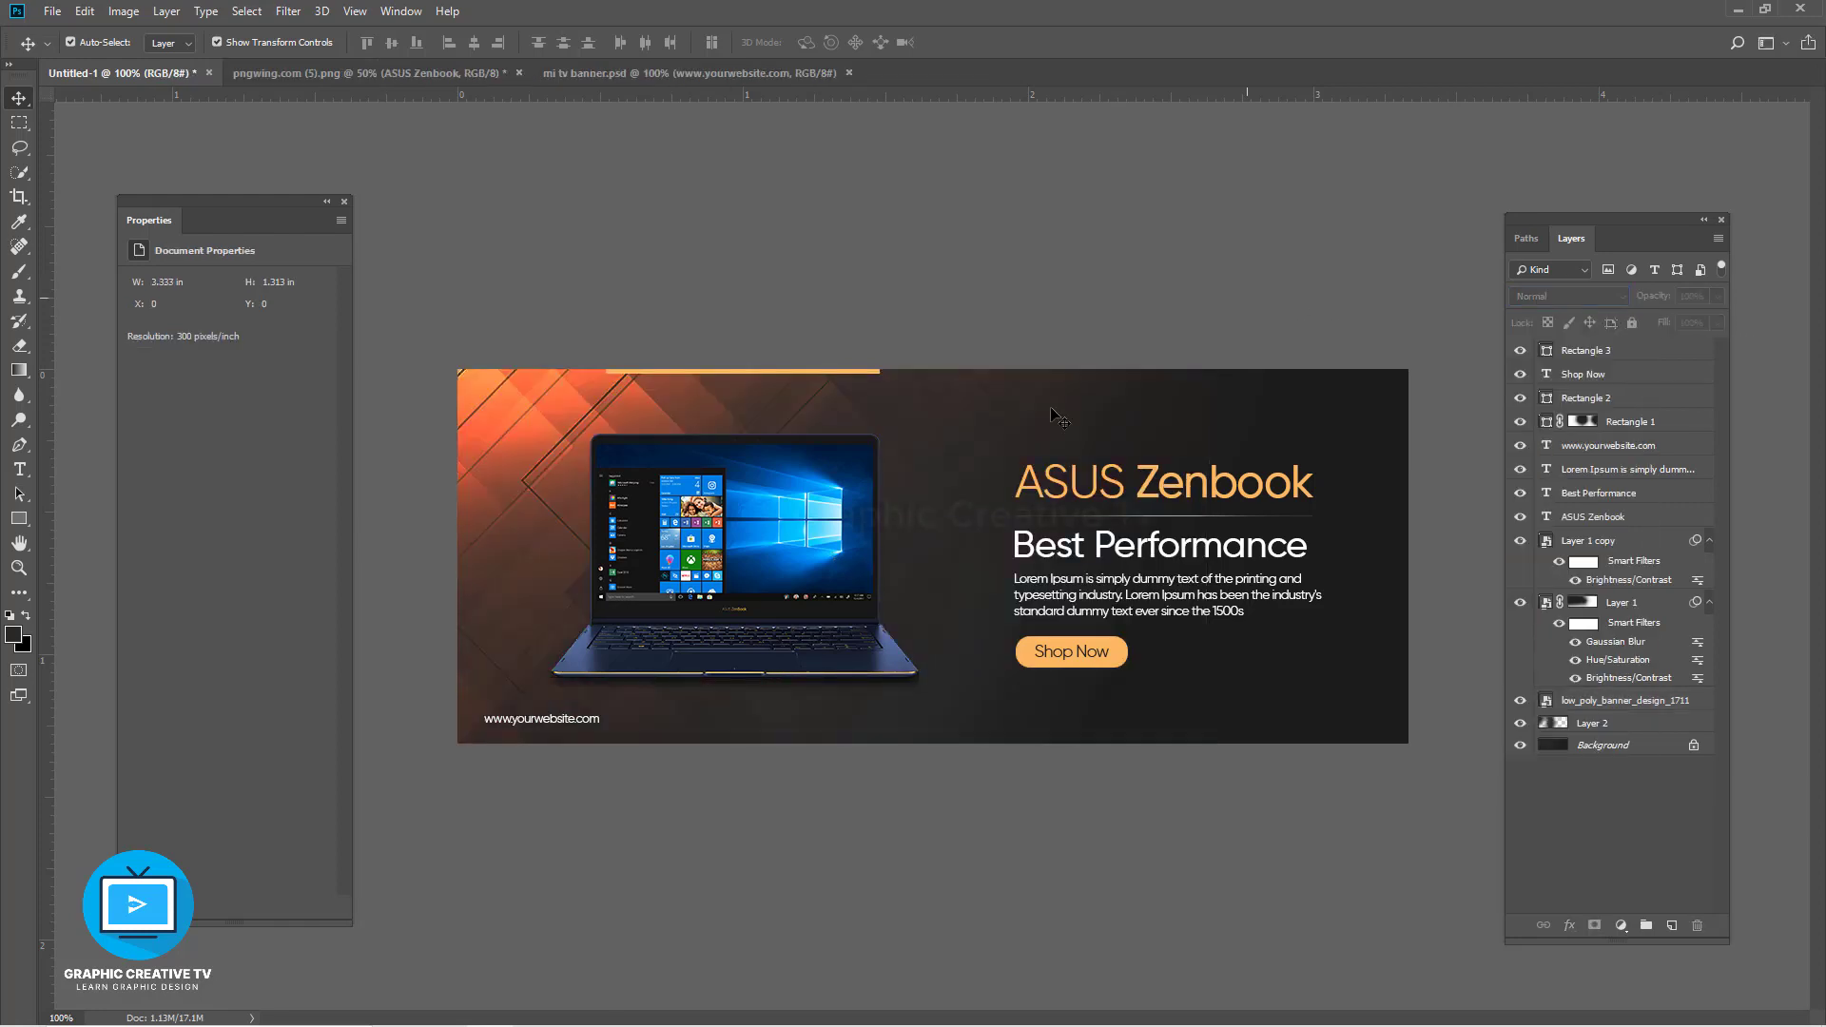
Add a layer above the low-poly image and paint its left side with orange sampled from the banner's upper-left corner using a soft brush.
key(ctrl+shift+n)
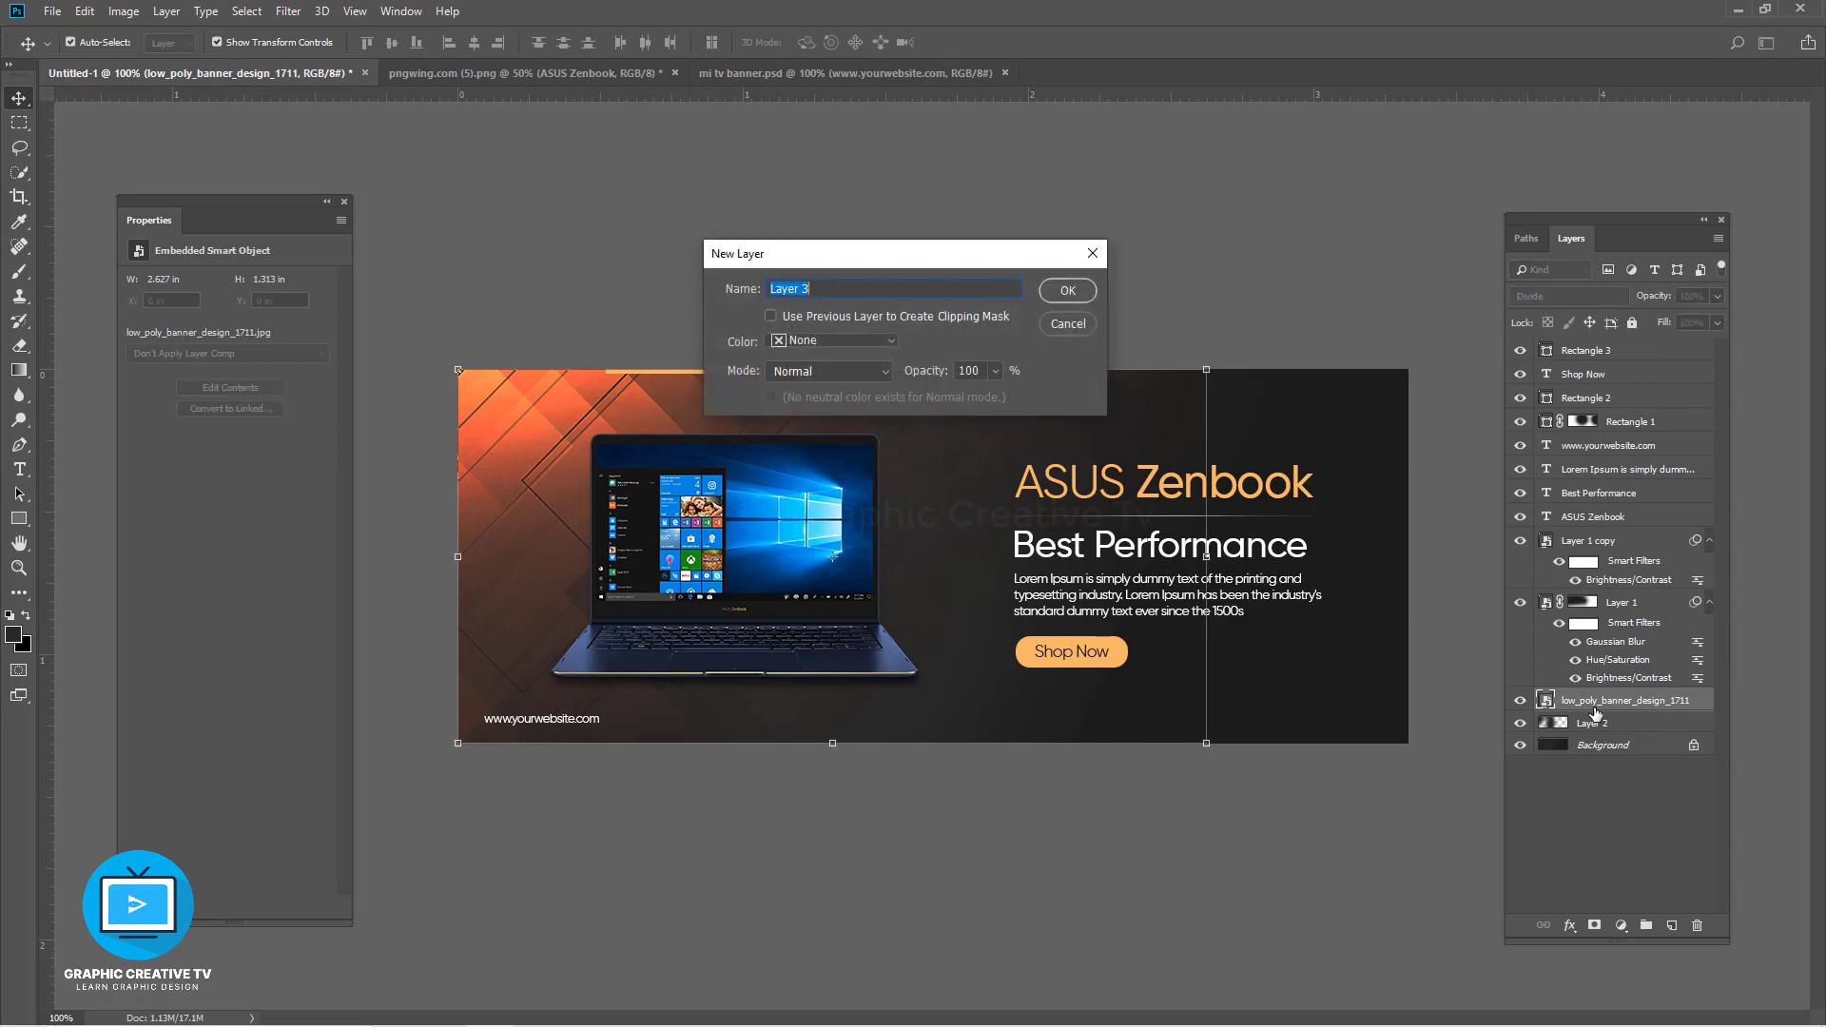
key(Return)
key(b)
alt+click(519, 401)
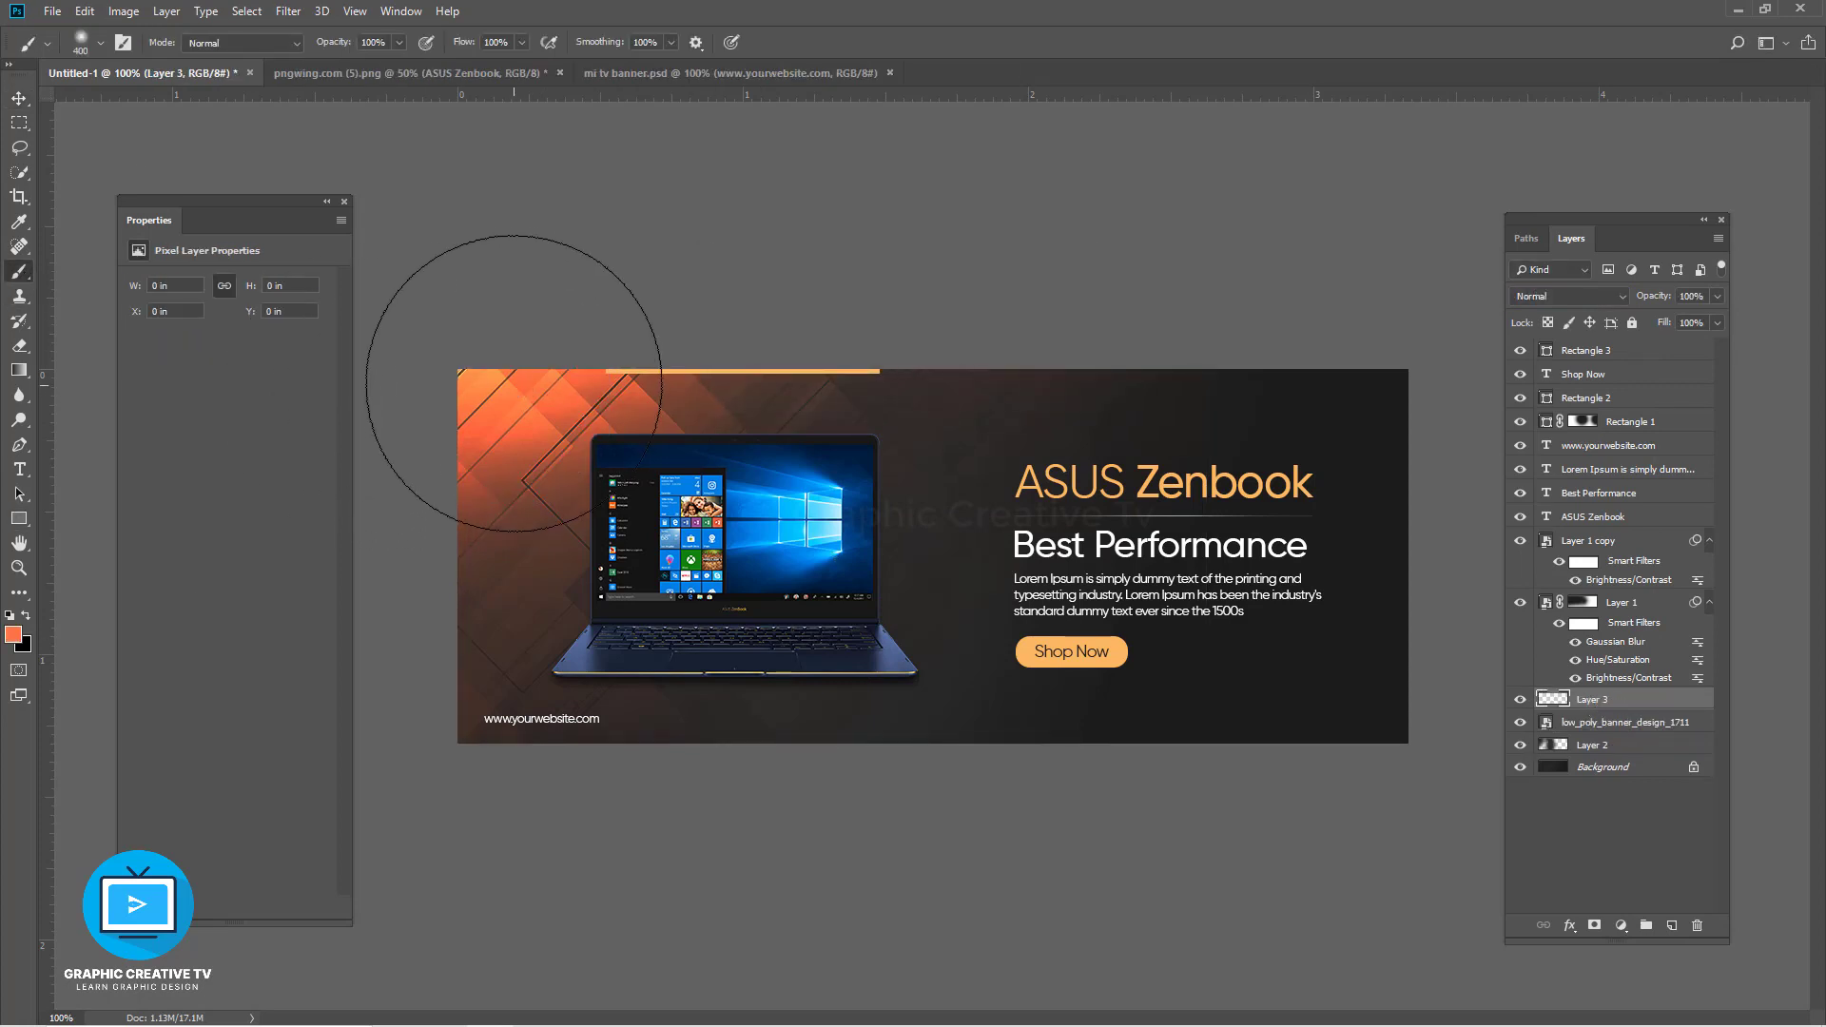
mouse_move(515, 384)
mouse_down()
mouse_move(597, 397)
mouse_move(381, 452)
mouse_up()
drag(514, 418, 396, 522)
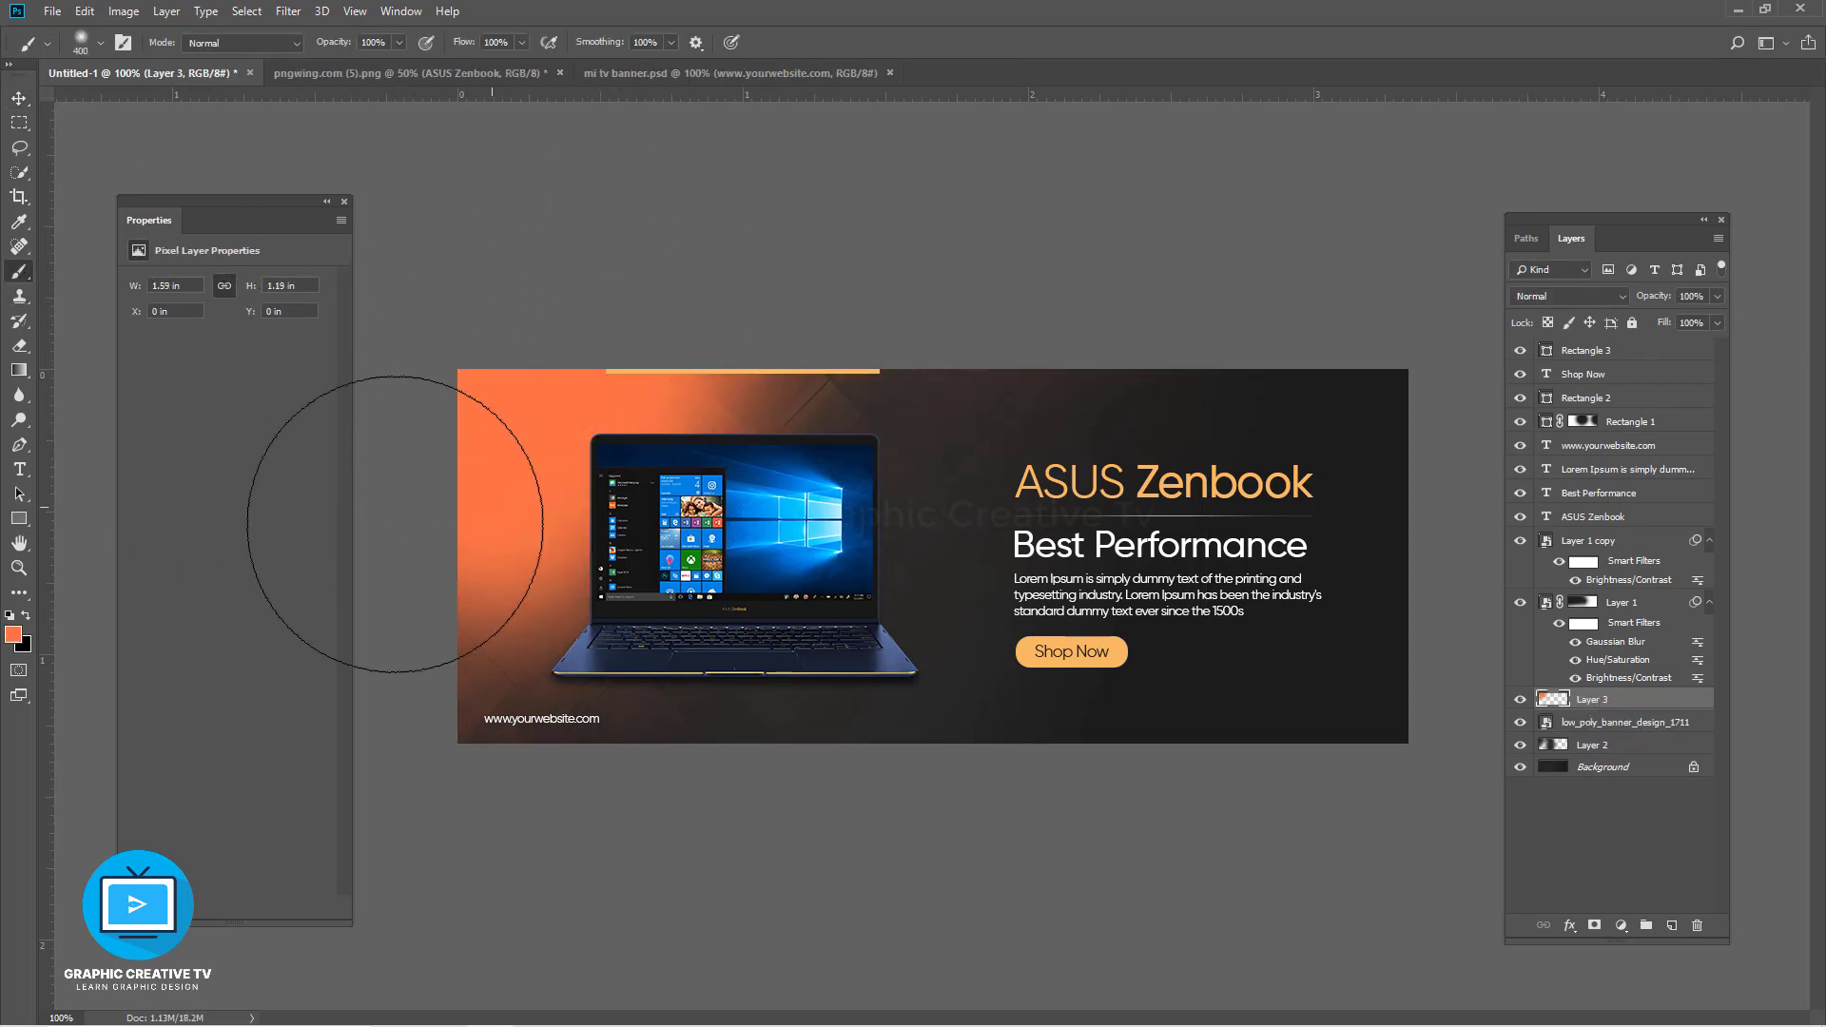
drag(517, 502, 390, 561)
mouse_move(680, 381)
mouse_down()
mouse_move(631, 442)
mouse_move(780, 476)
mouse_up()
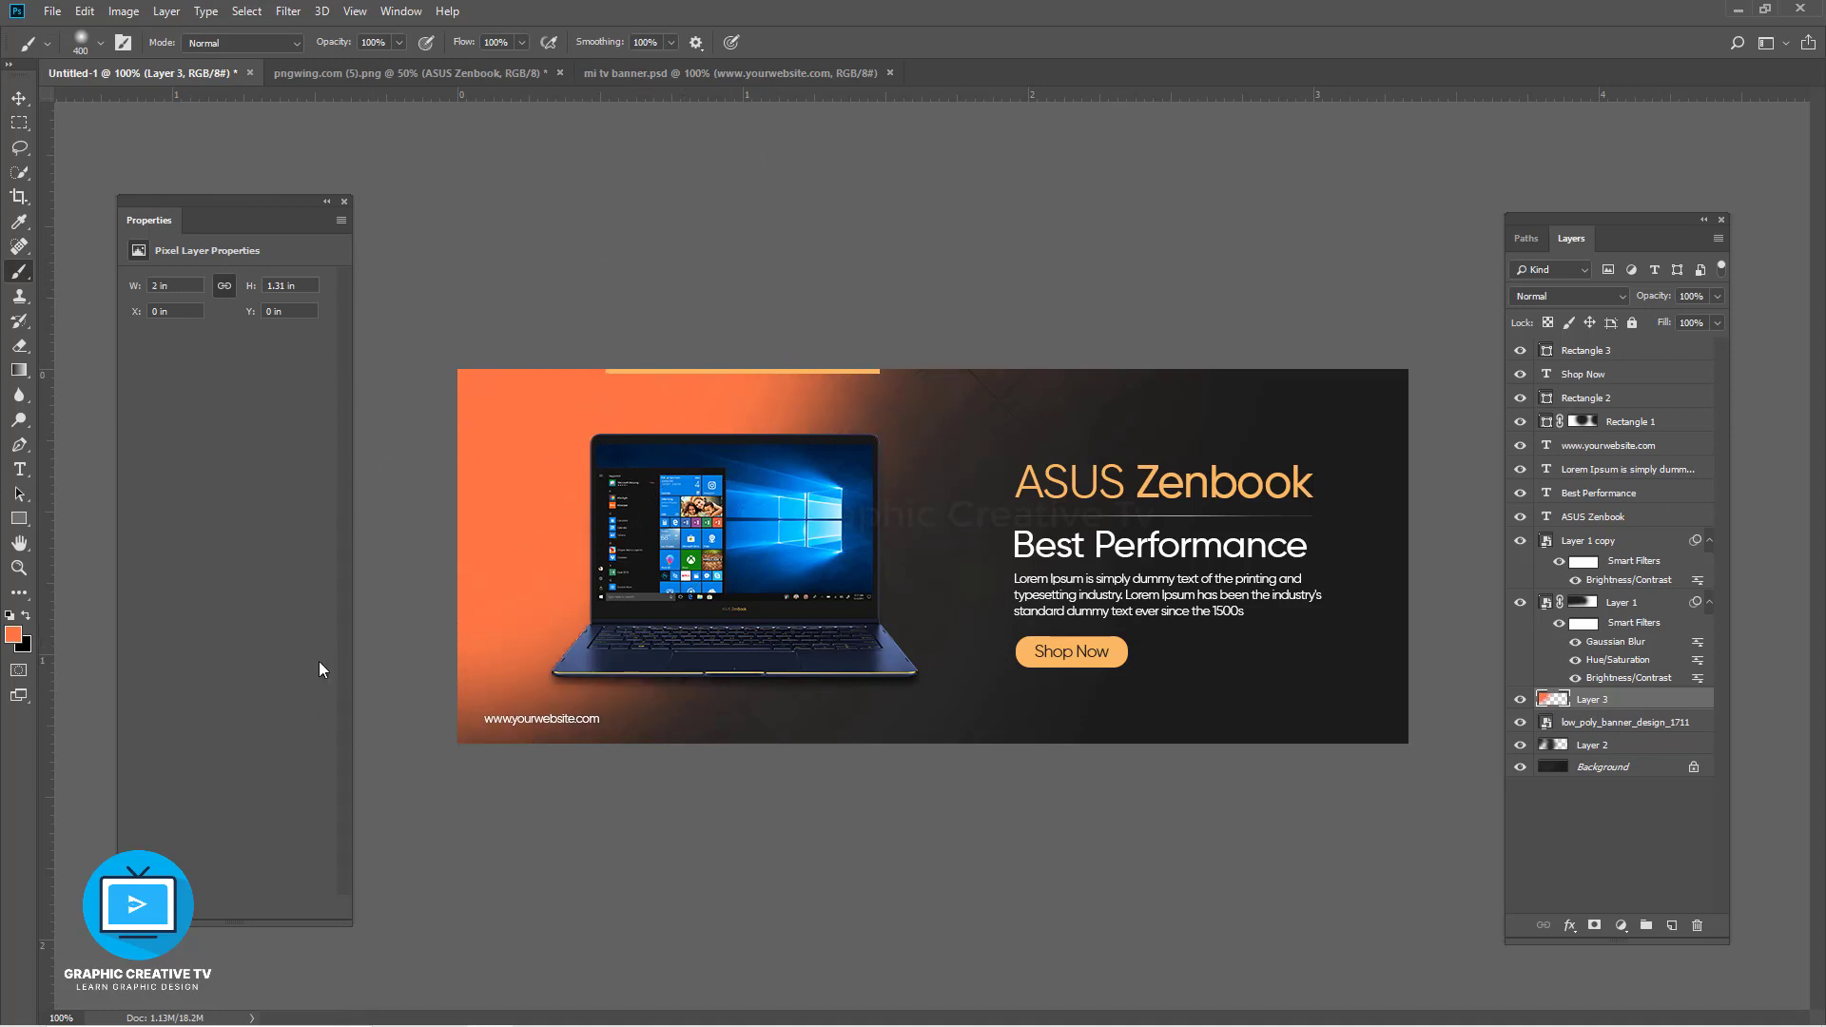
Try several blend modes on the painted orange layer and settle on Screen.
key(v)
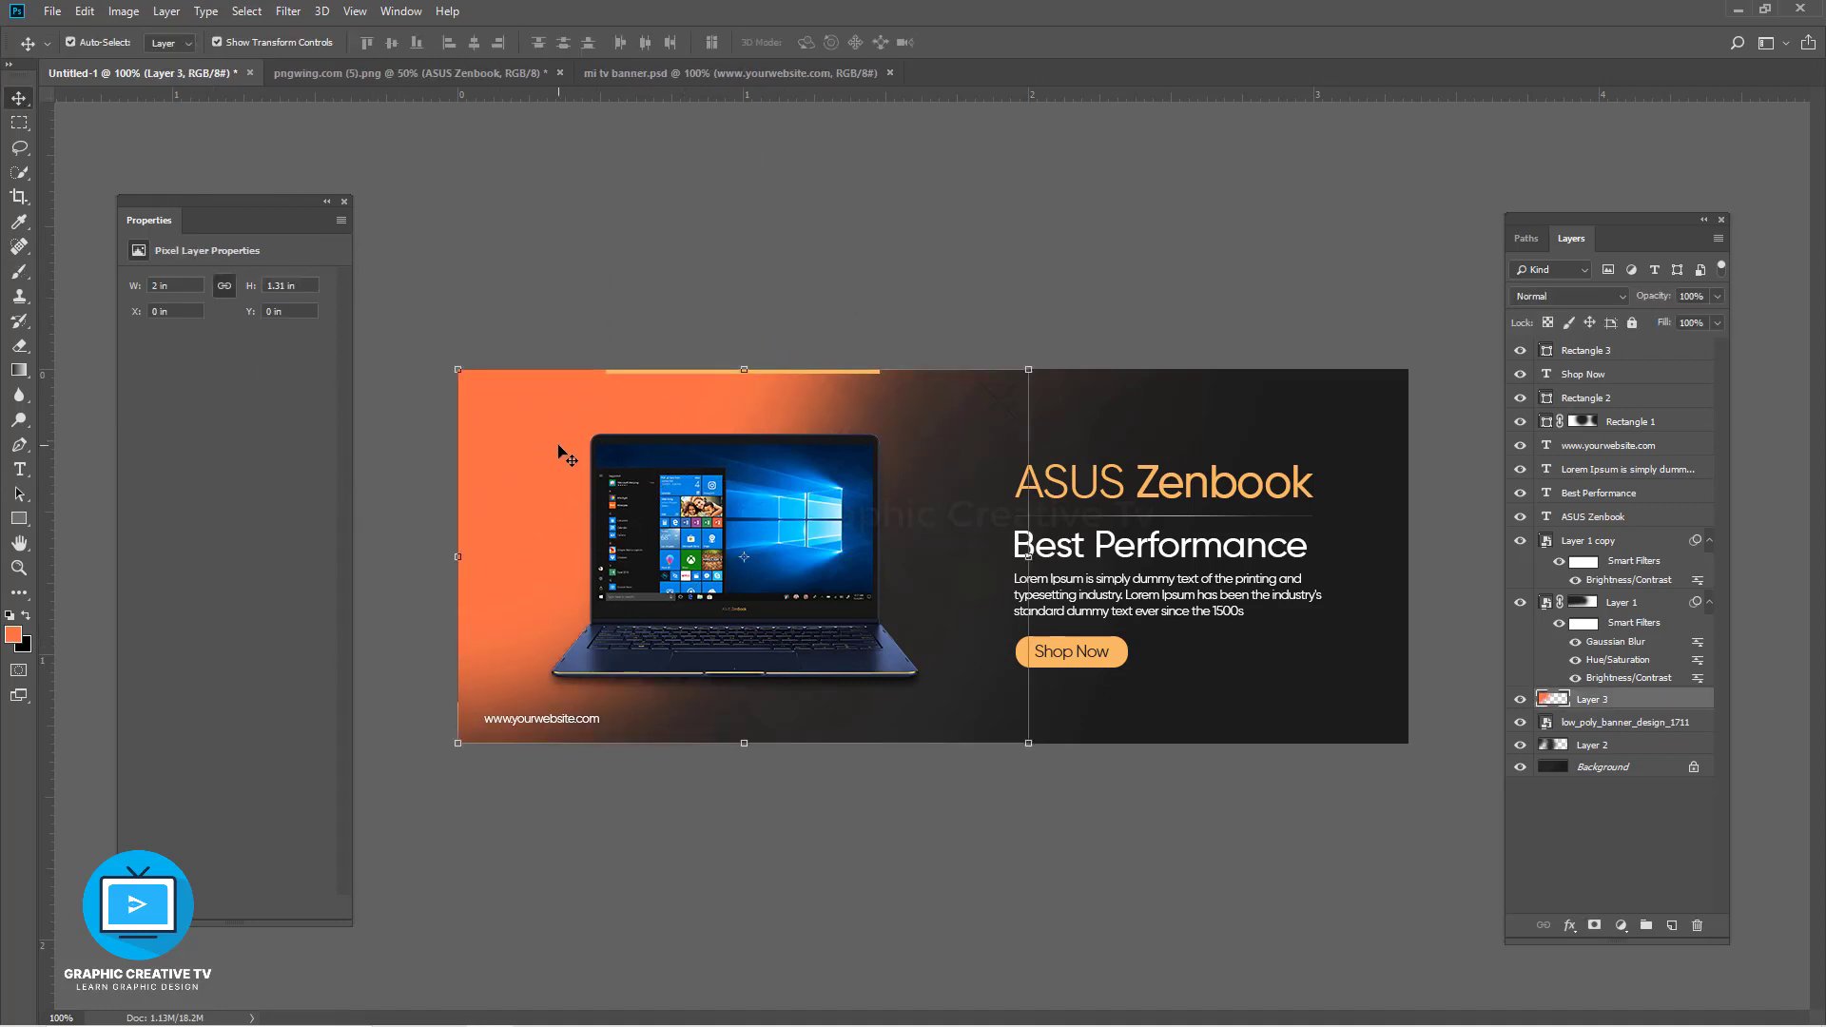
click(1569, 295)
click(1541, 376)
click(1543, 304)
click(1545, 313)
click(1552, 302)
key(Down)
key(Down)
key(Down)
key(Down)
key(Down)
key(Down)
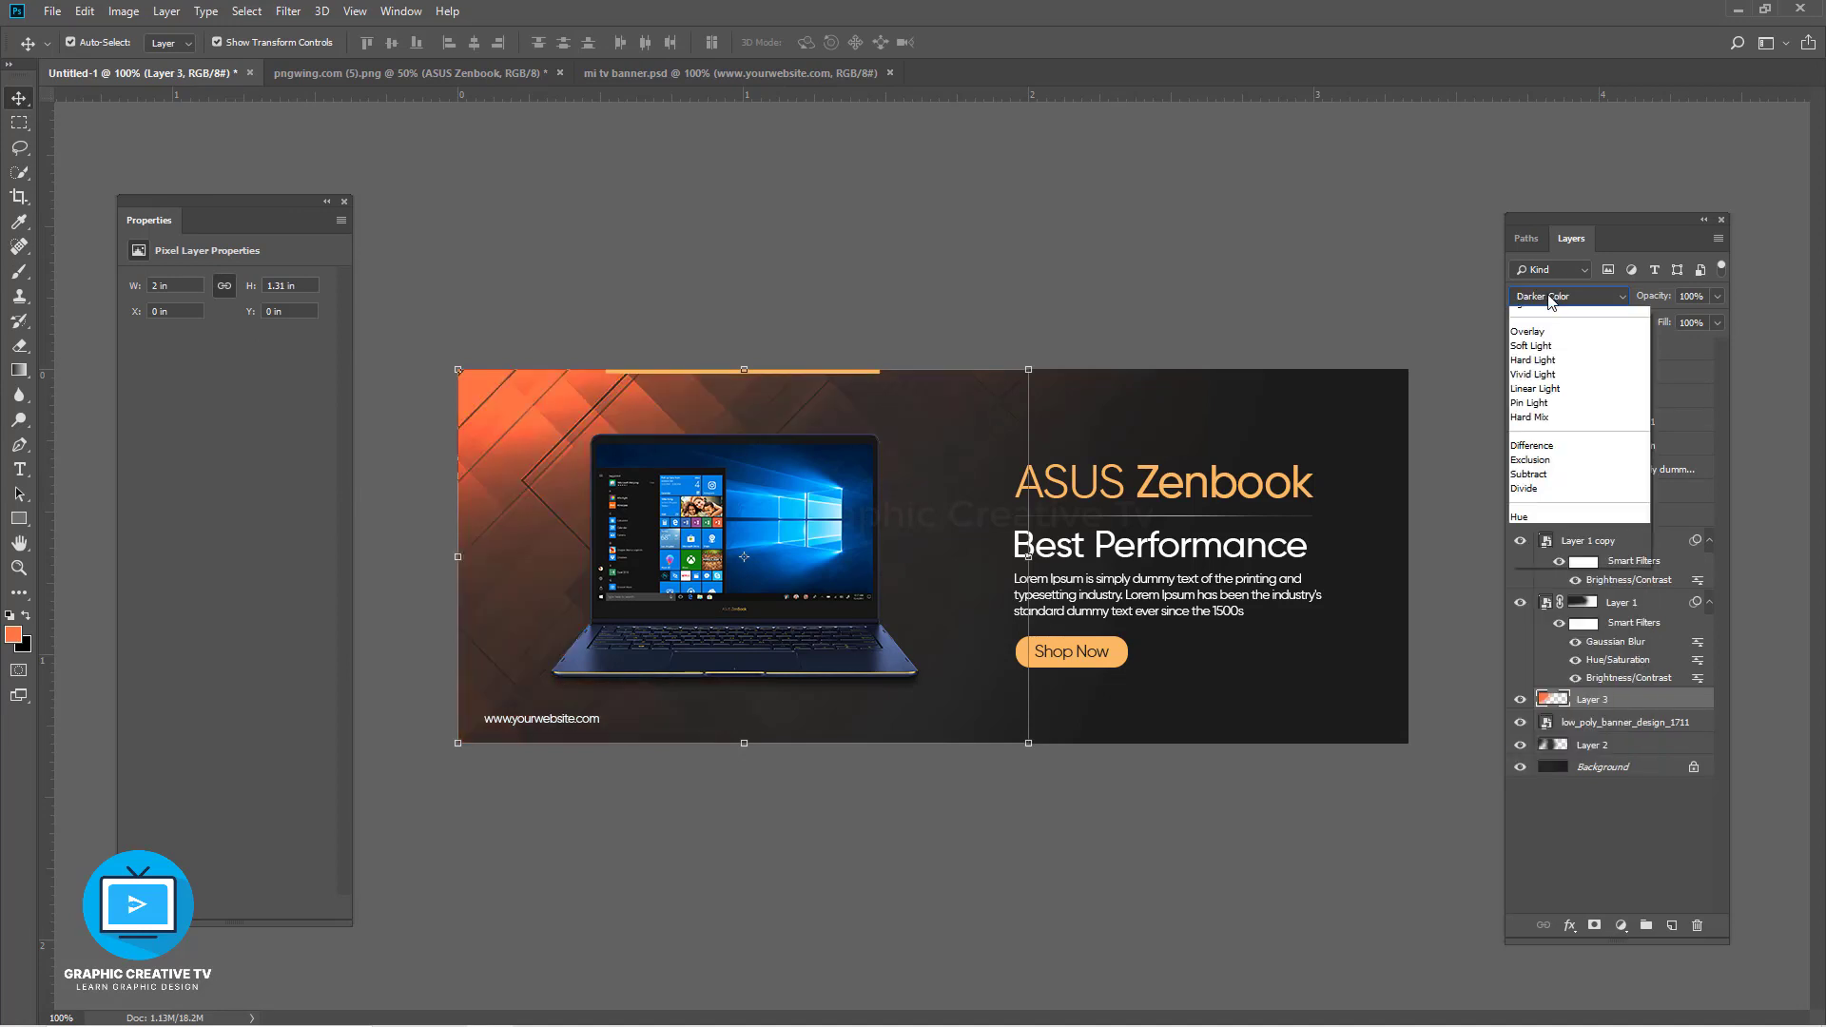
click(1549, 296)
click(1548, 295)
click(1549, 296)
key(Down)
key(Down)
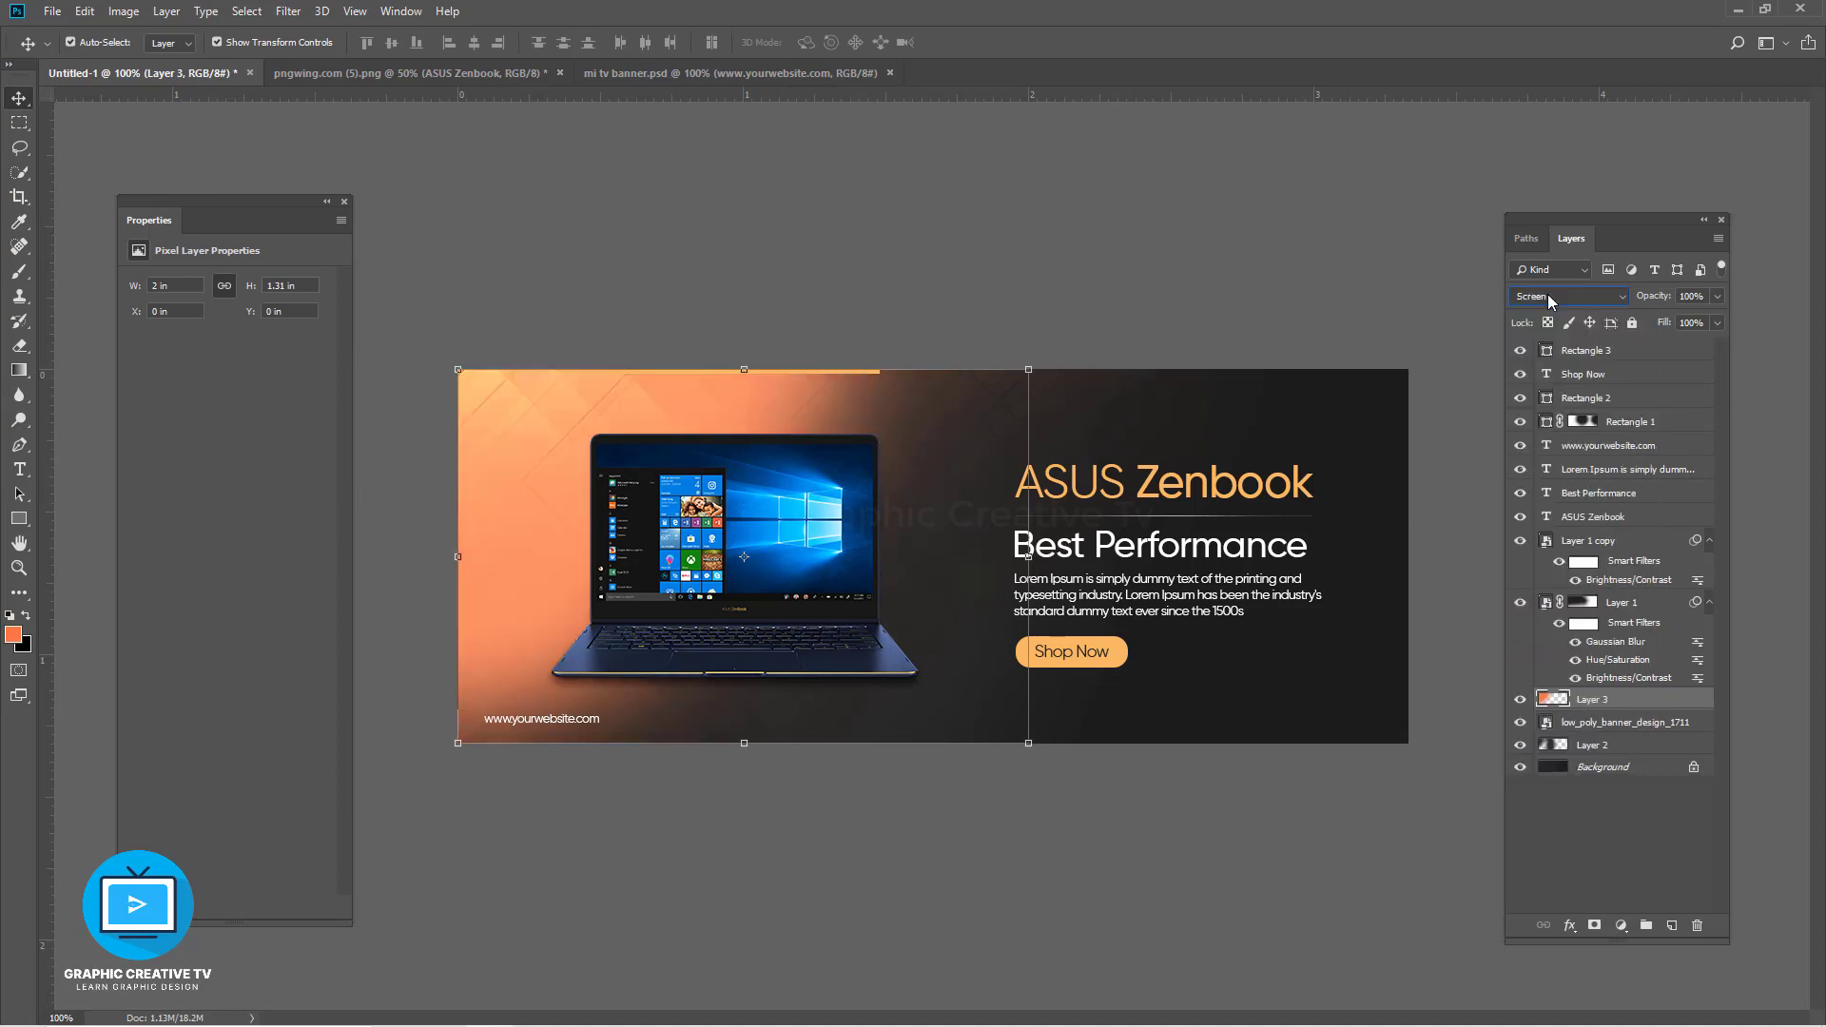
key(Up)
Add a layer mask to the low-poly image layer and paint black over the text side of the banner.
click(1601, 726)
click(1595, 925)
click(19, 273)
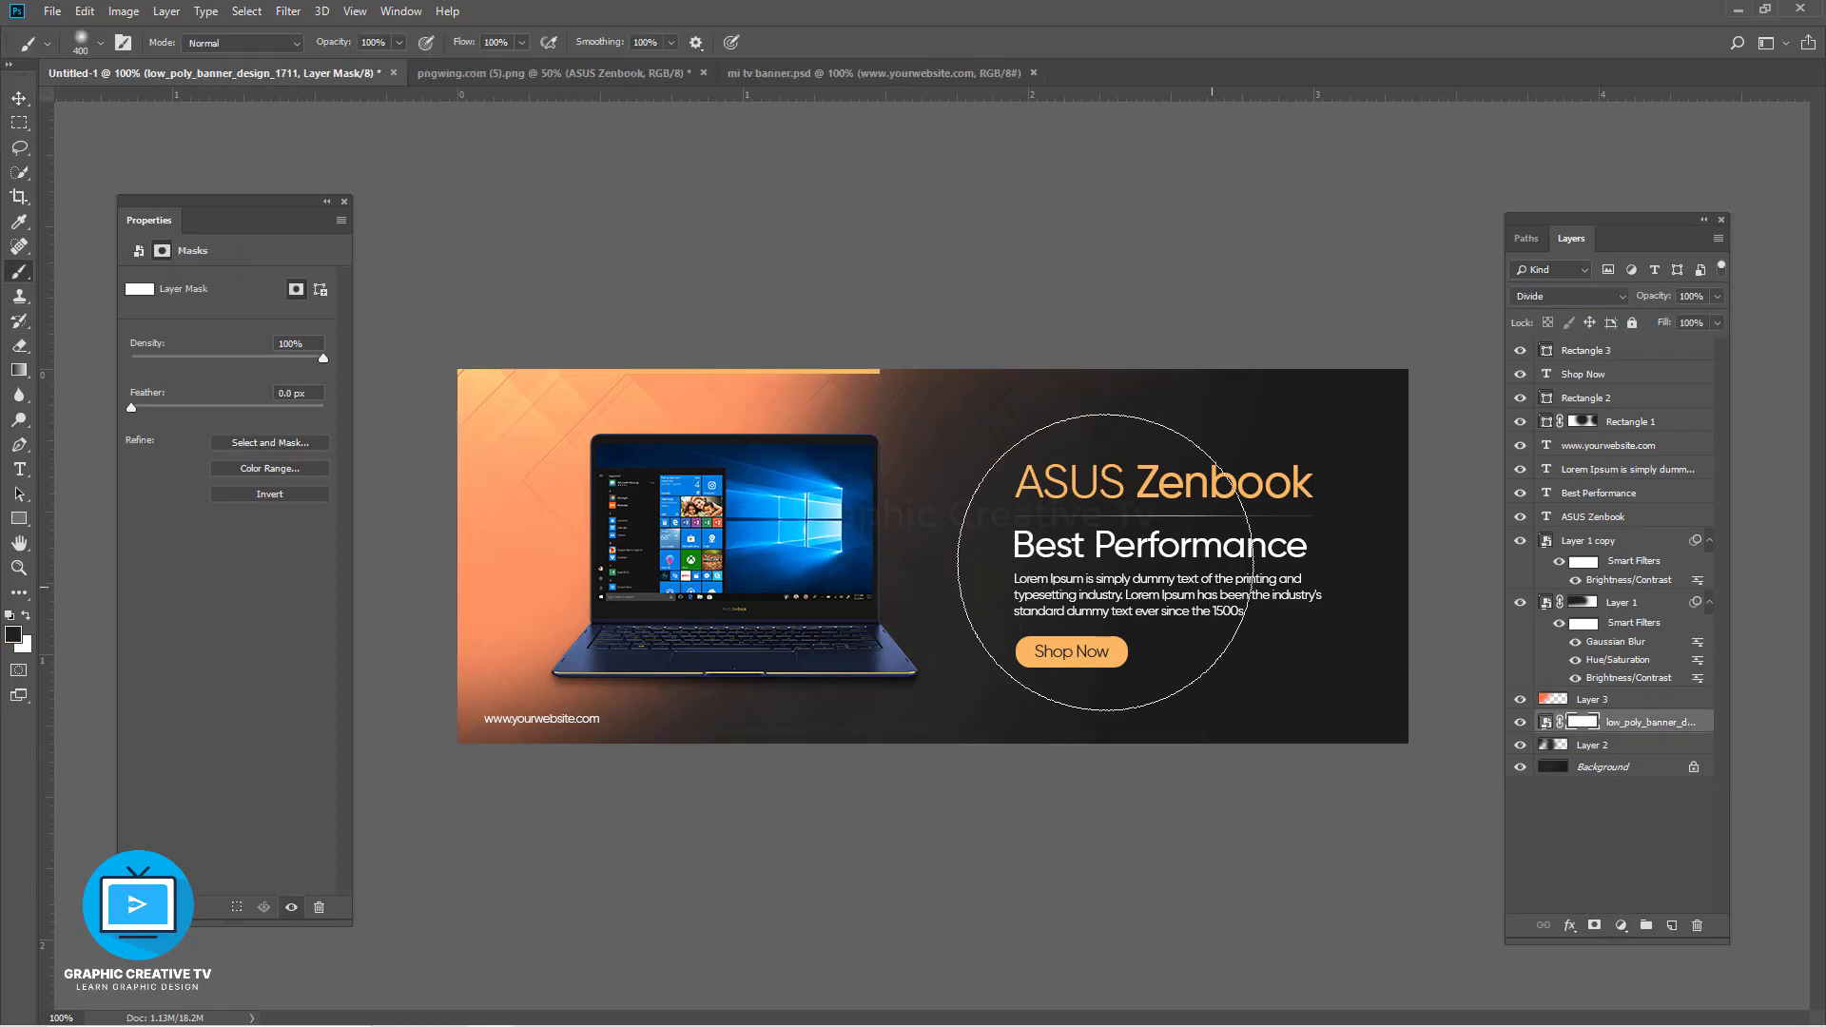
key(d)
mouse_move(1175, 644)
mouse_down()
mouse_move(1194, 543)
mouse_move(1162, 897)
mouse_up()
key(v)
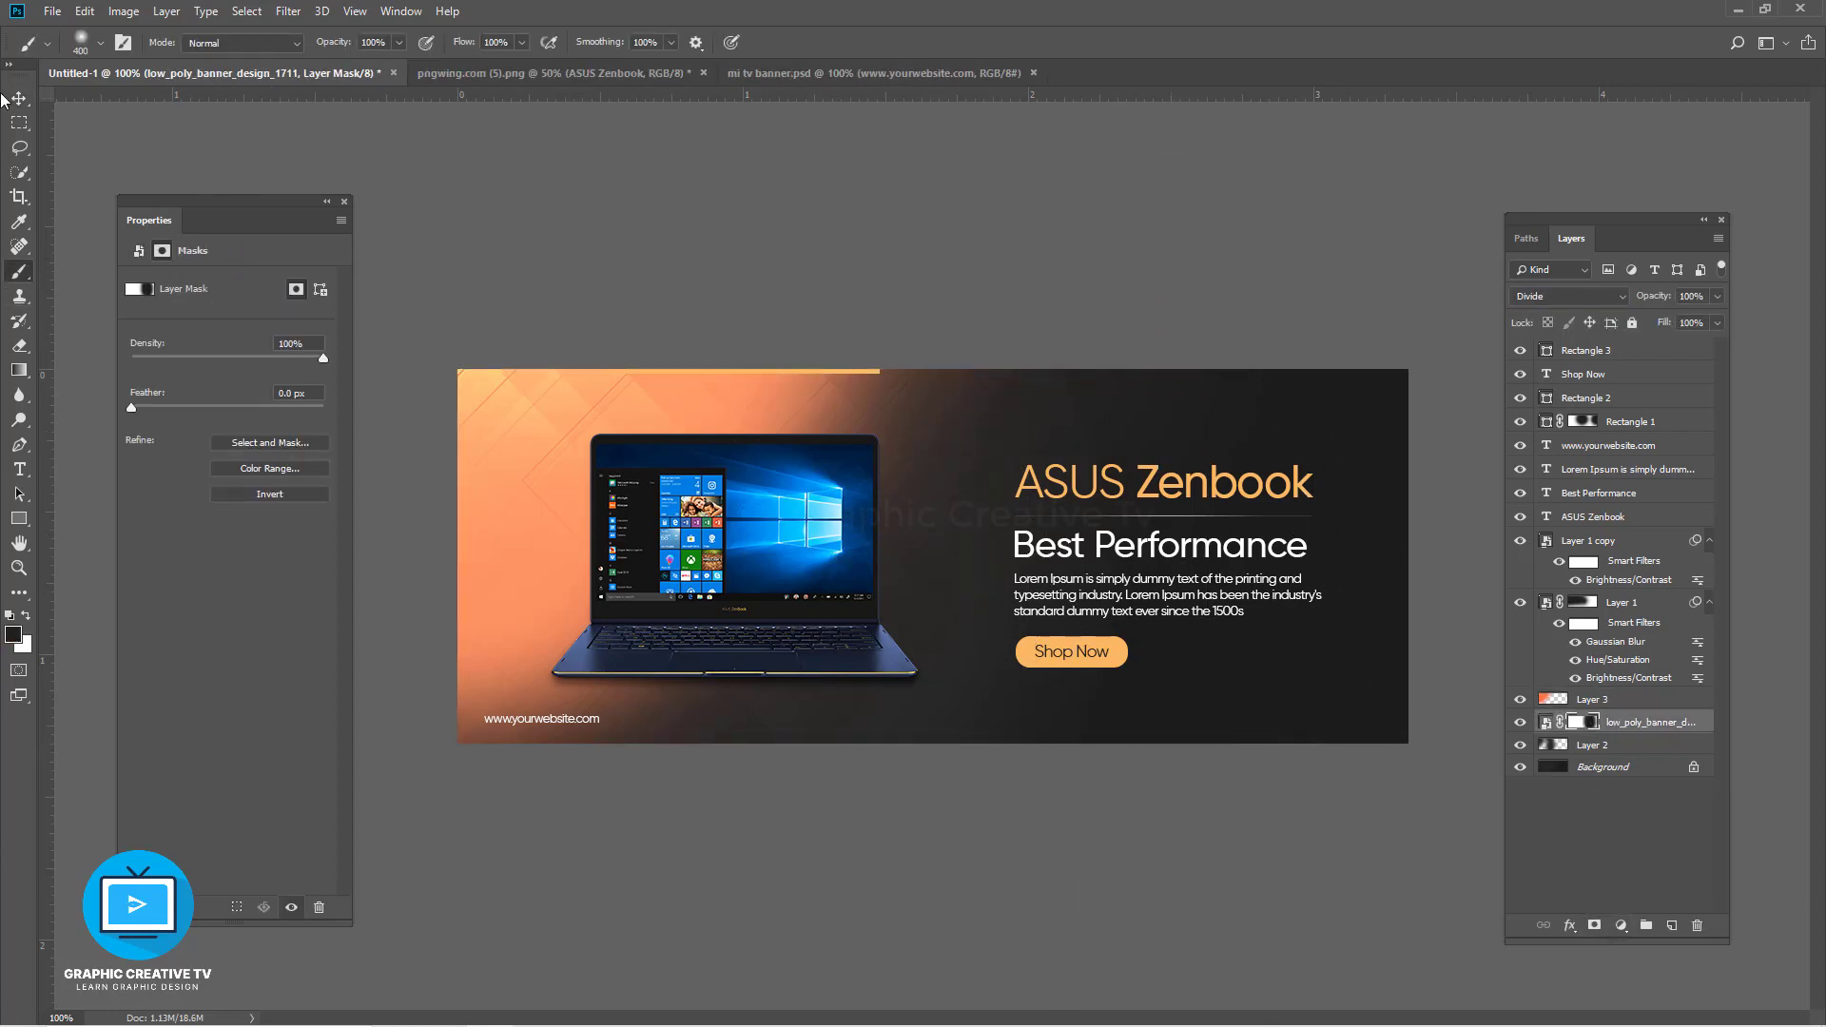
Try a more reddish orange fill on the Shop Now button.
click(478, 203)
click(559, 564)
click(1209, 897)
click(1121, 646)
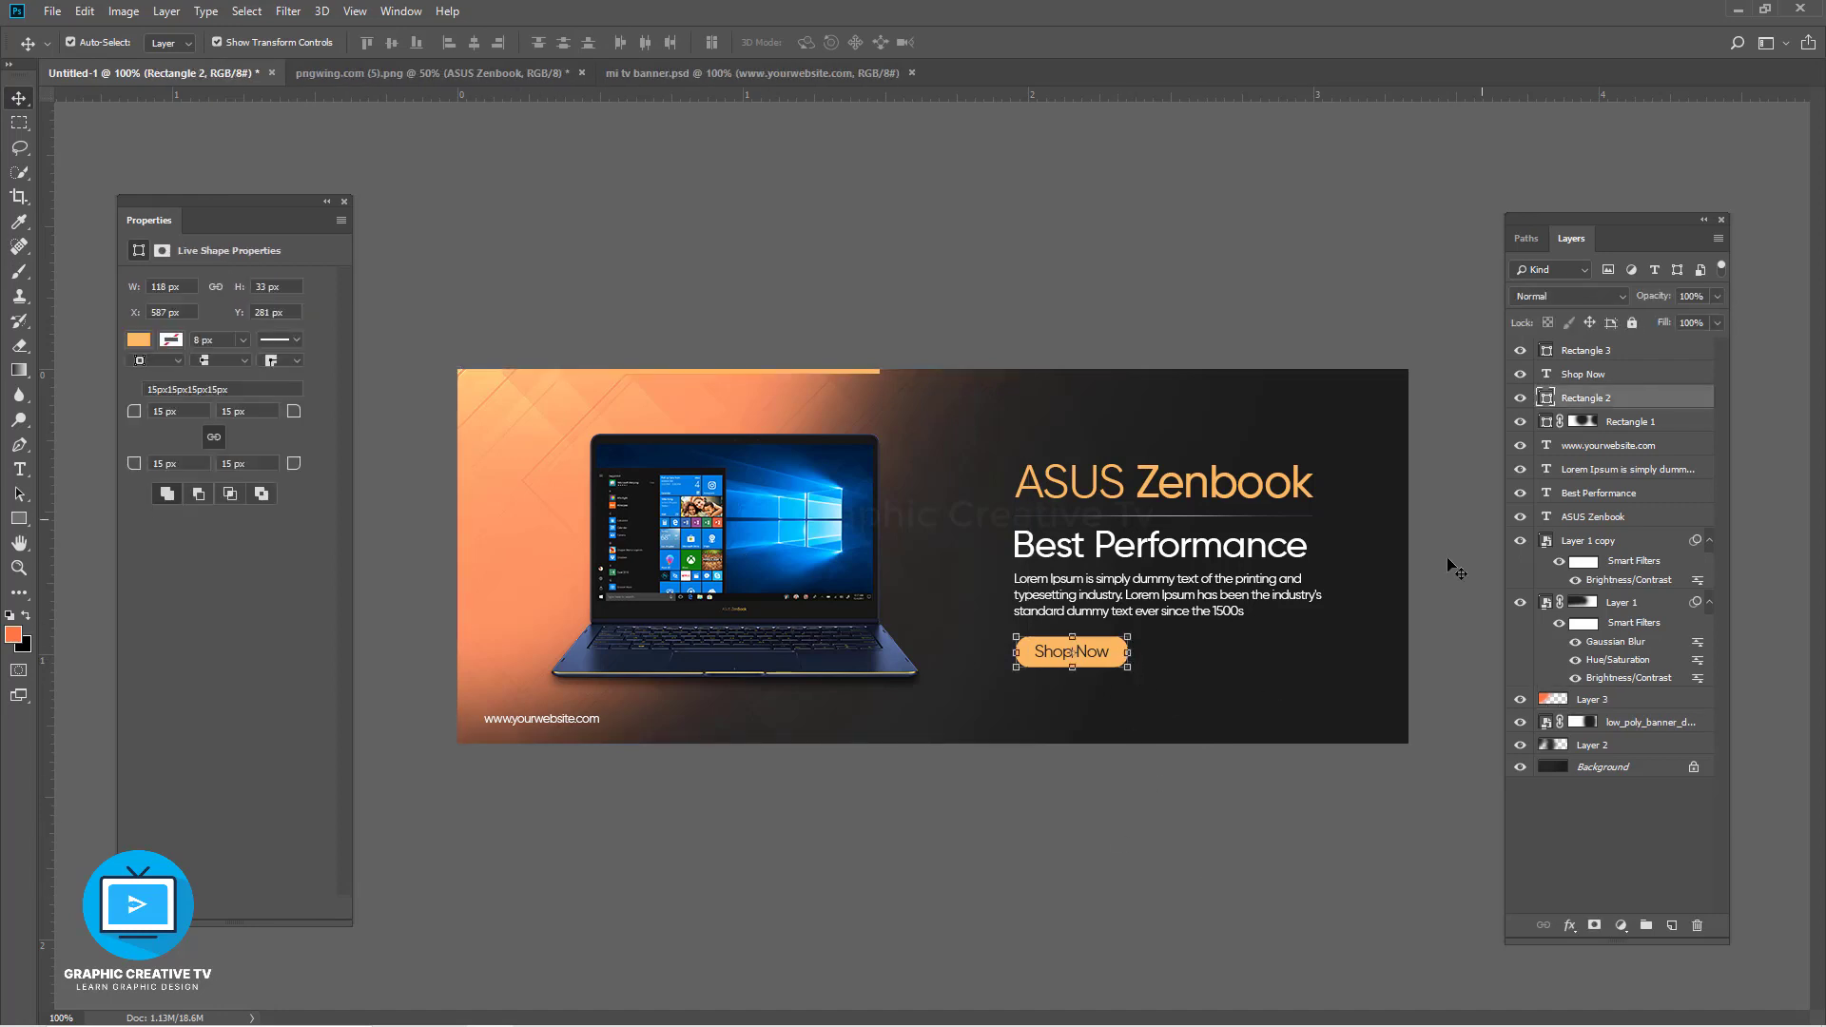
double_click(1547, 399)
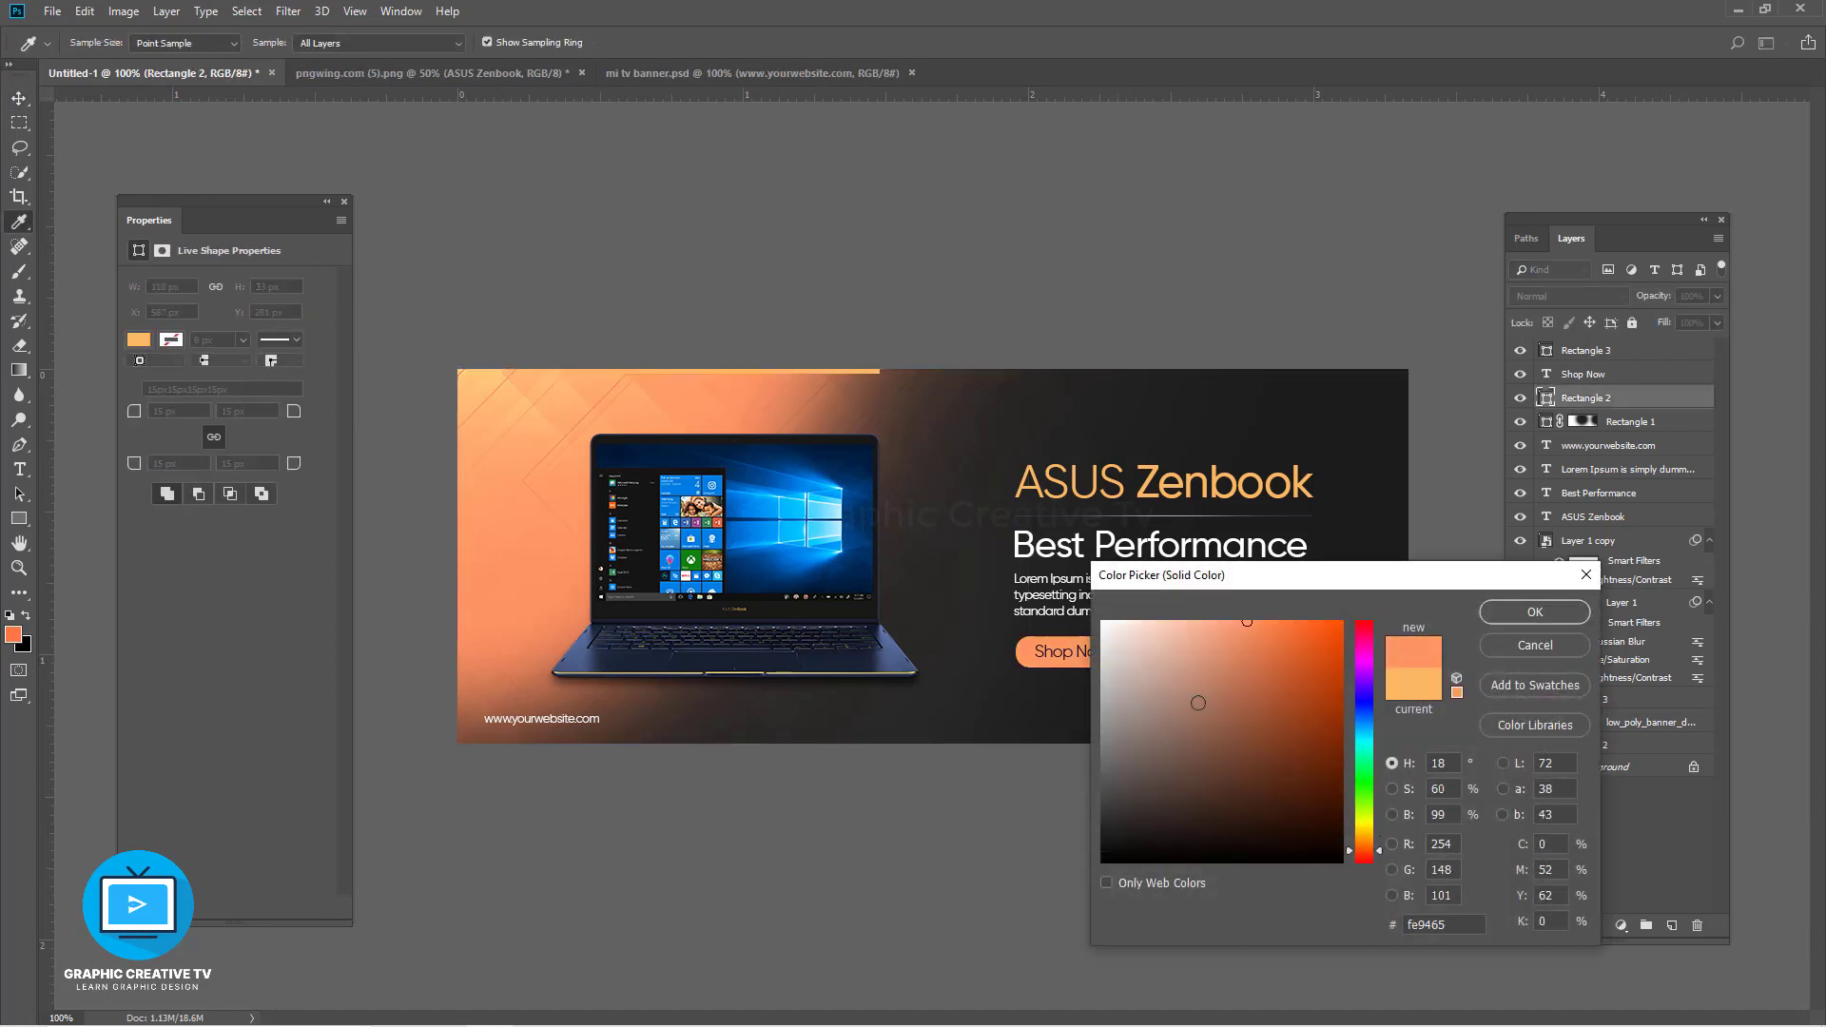
click(1292, 627)
click(1512, 615)
click(1180, 595)
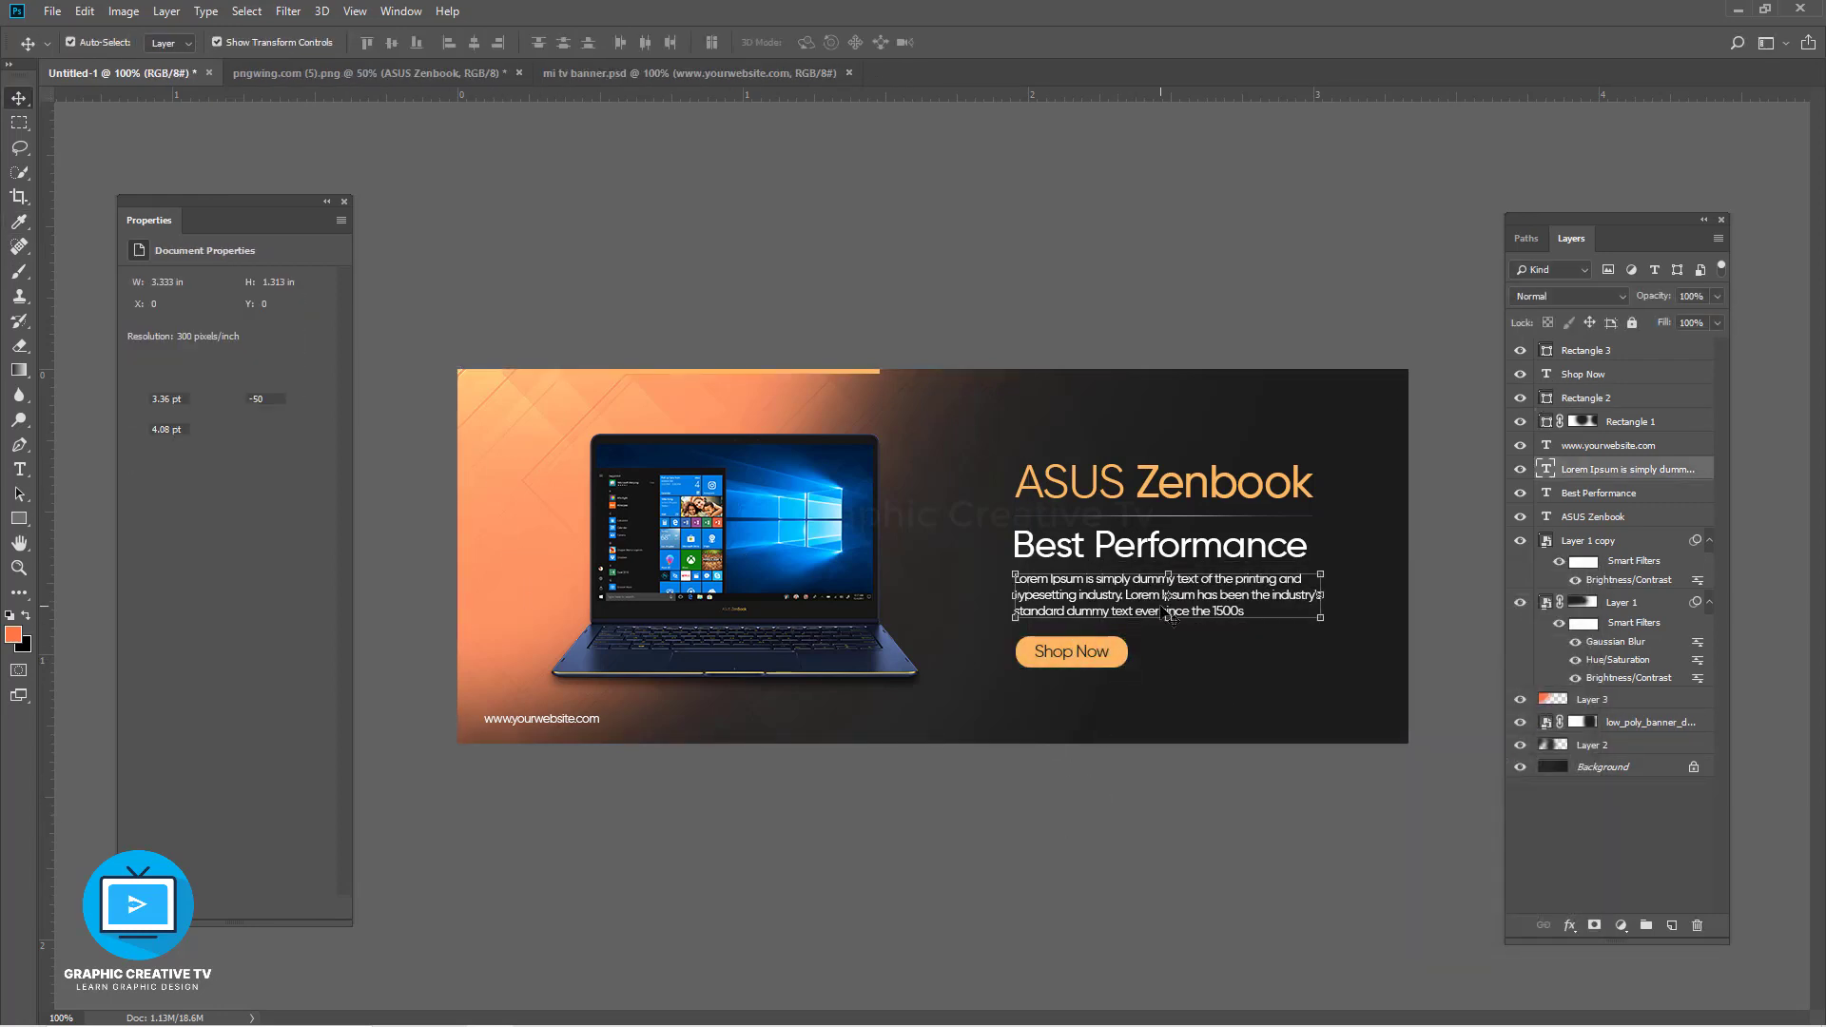
Move the top orange bar over to sit above the ASUS Zenbook title and widen it to 316 px.
click(831, 371)
drag(830, 371, 1313, 370)
key(ctrl+t)
key(Return)
click(1182, 277)
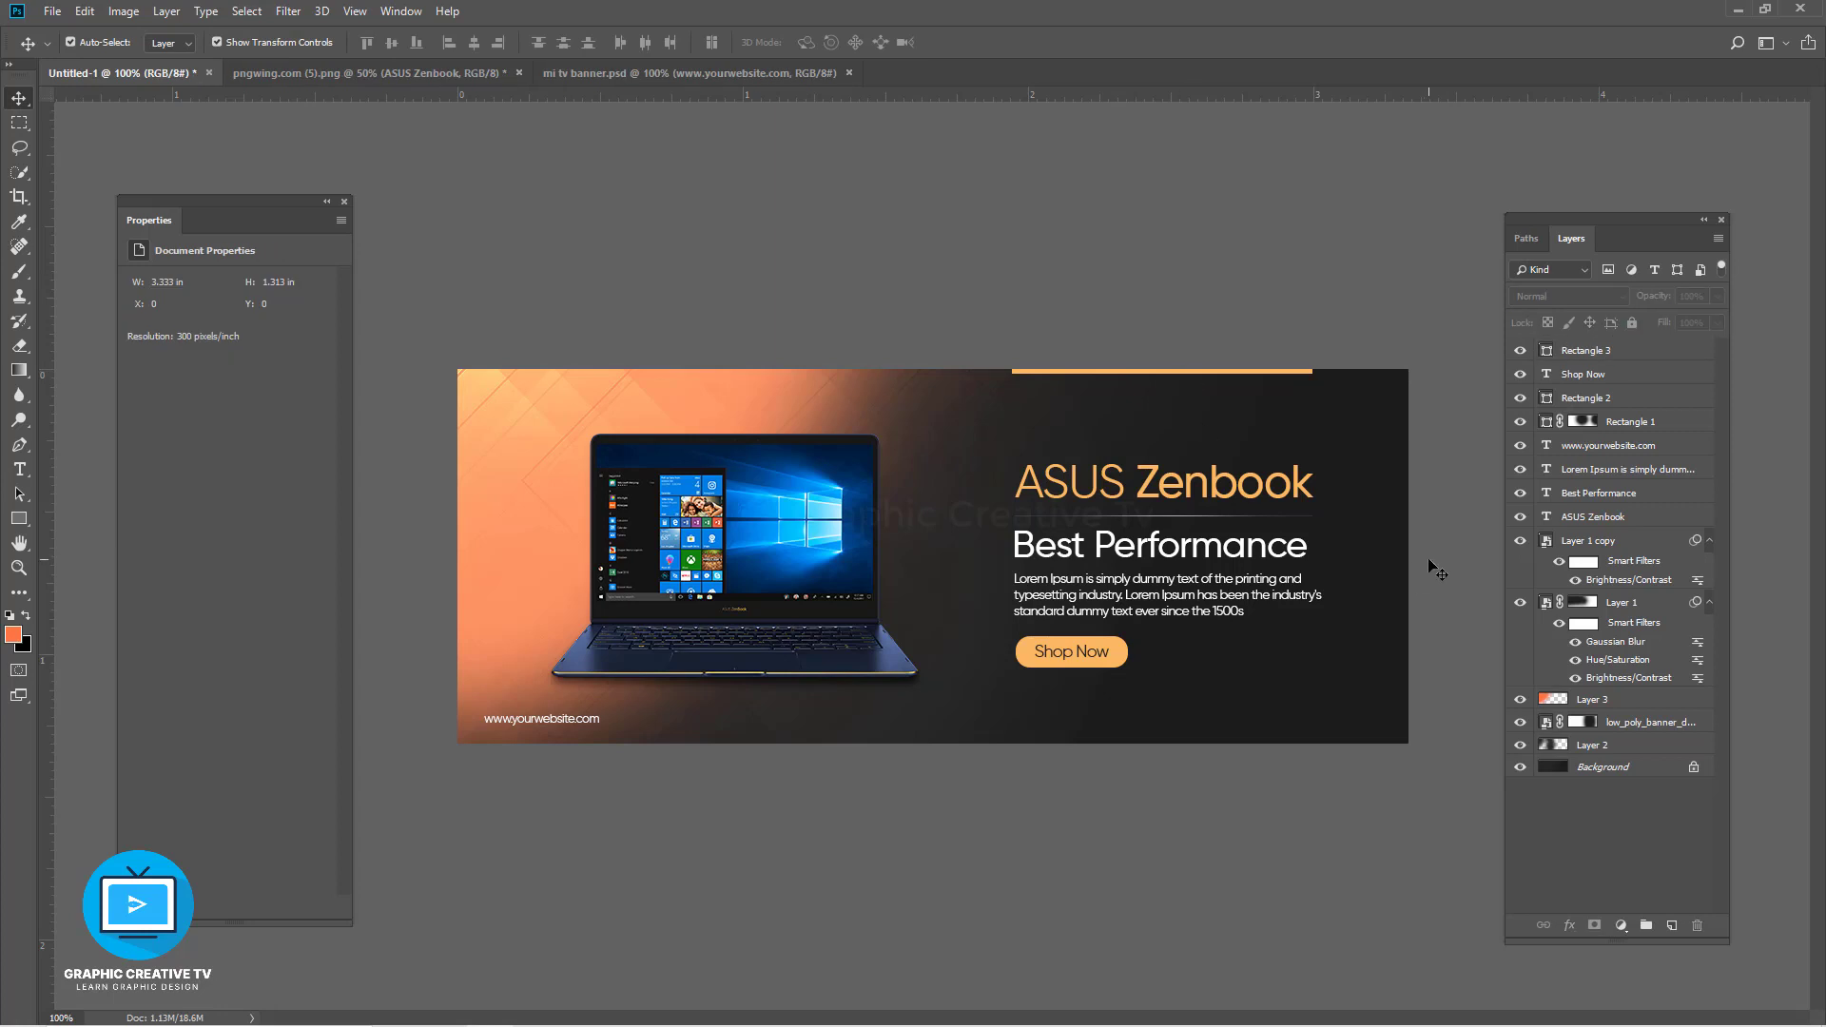
Apply another Brightness/Contrast adjustment to the laptop's Layer 1 copy.
click(832, 668)
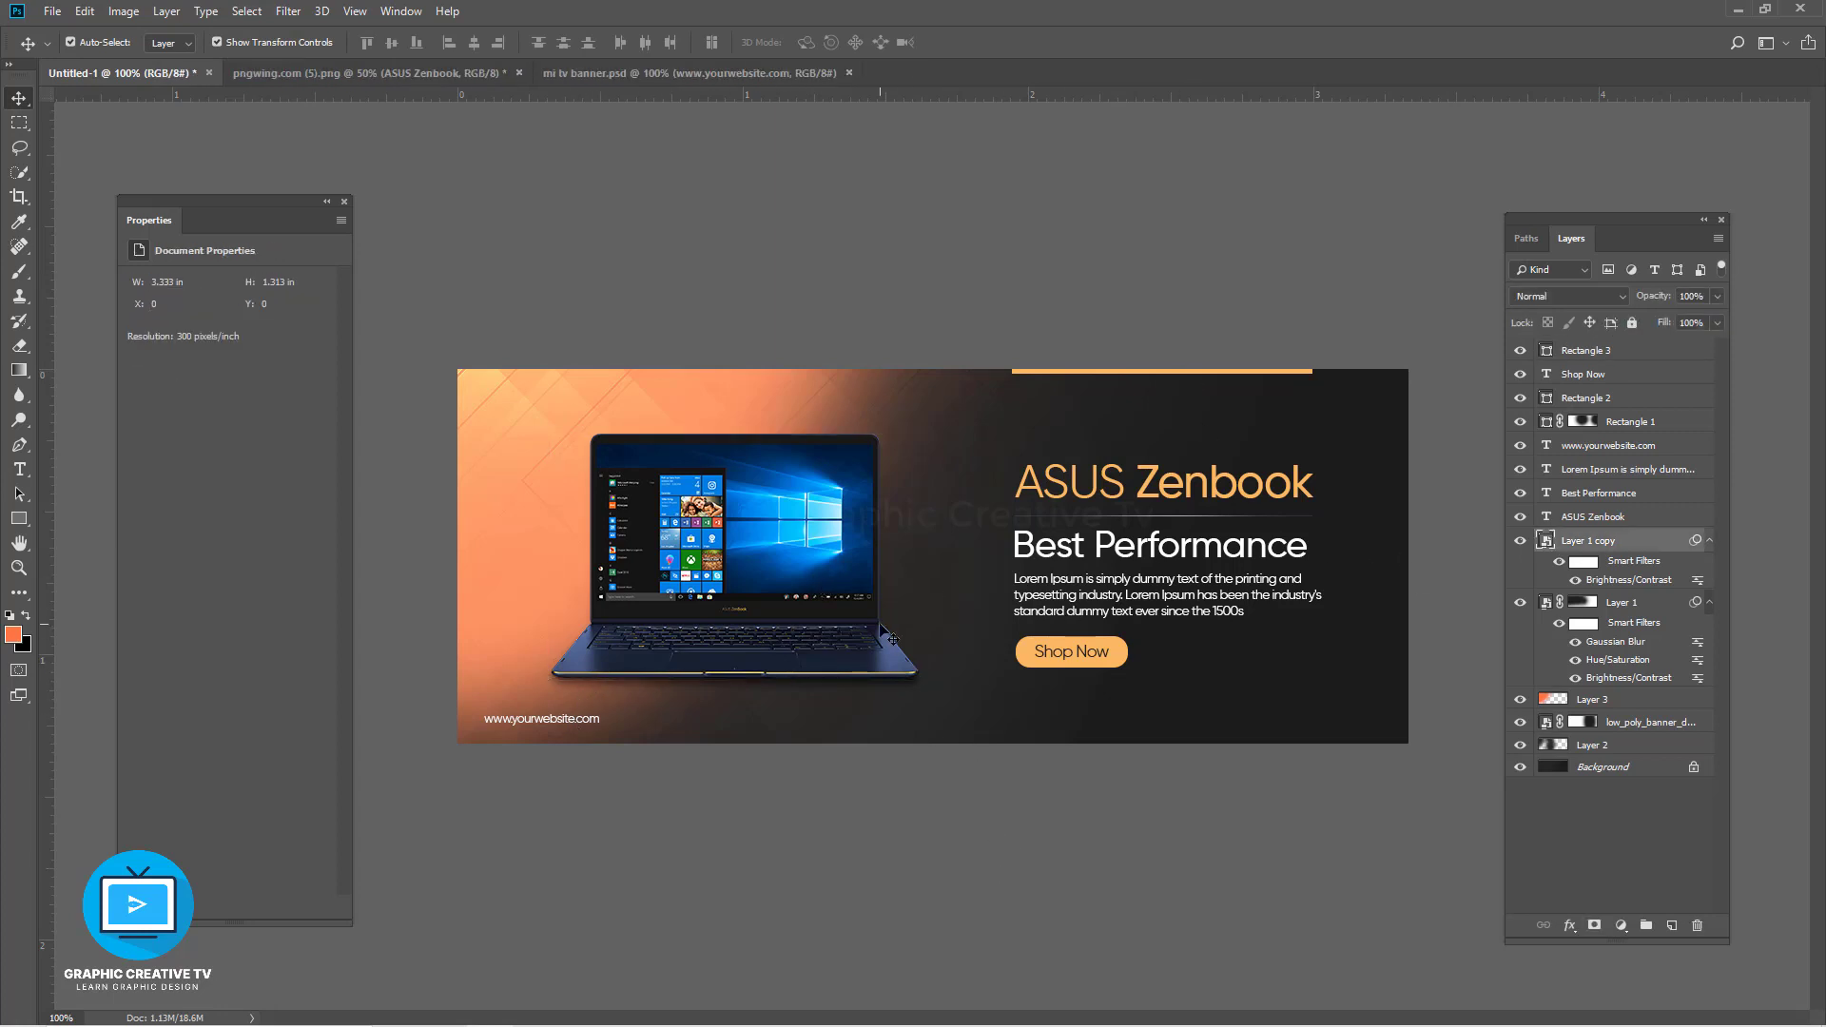
click(124, 10)
mouse_move(152, 61)
click(352, 61)
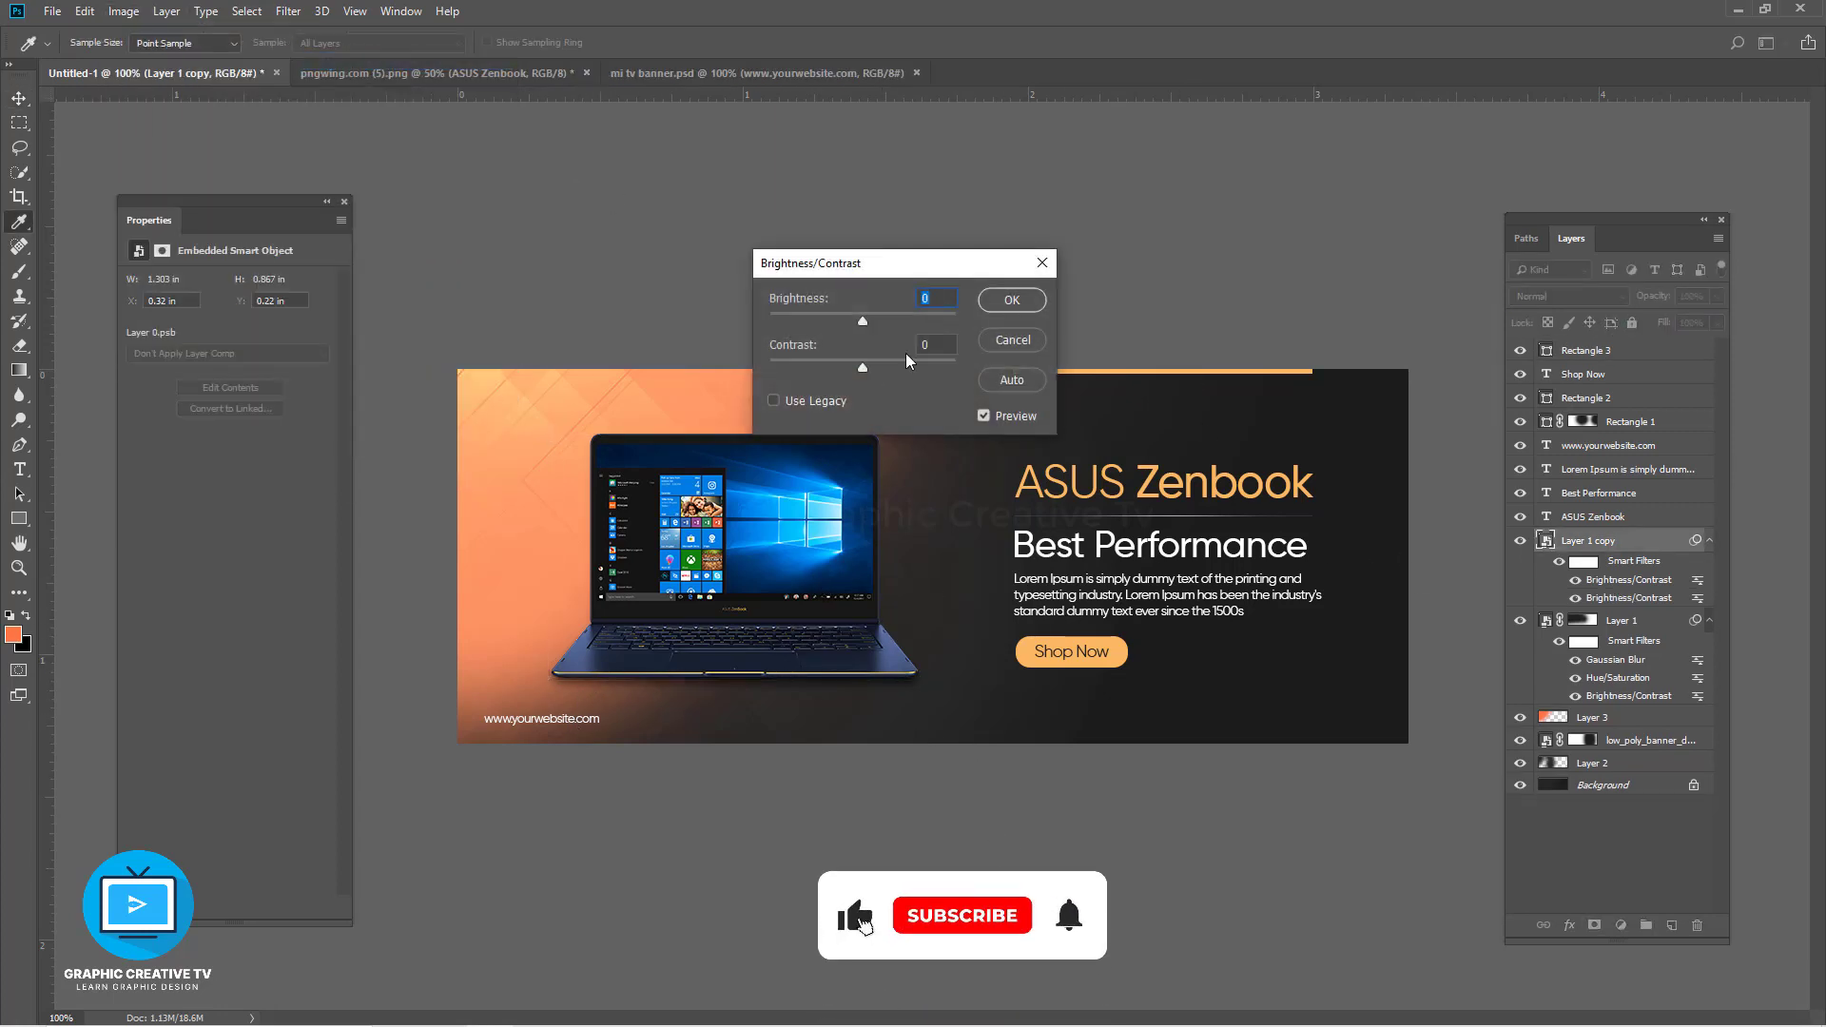
mouse_move(864, 359)
mouse_down()
mouse_move(898, 368)
mouse_move(858, 369)
mouse_up()
click(1026, 300)
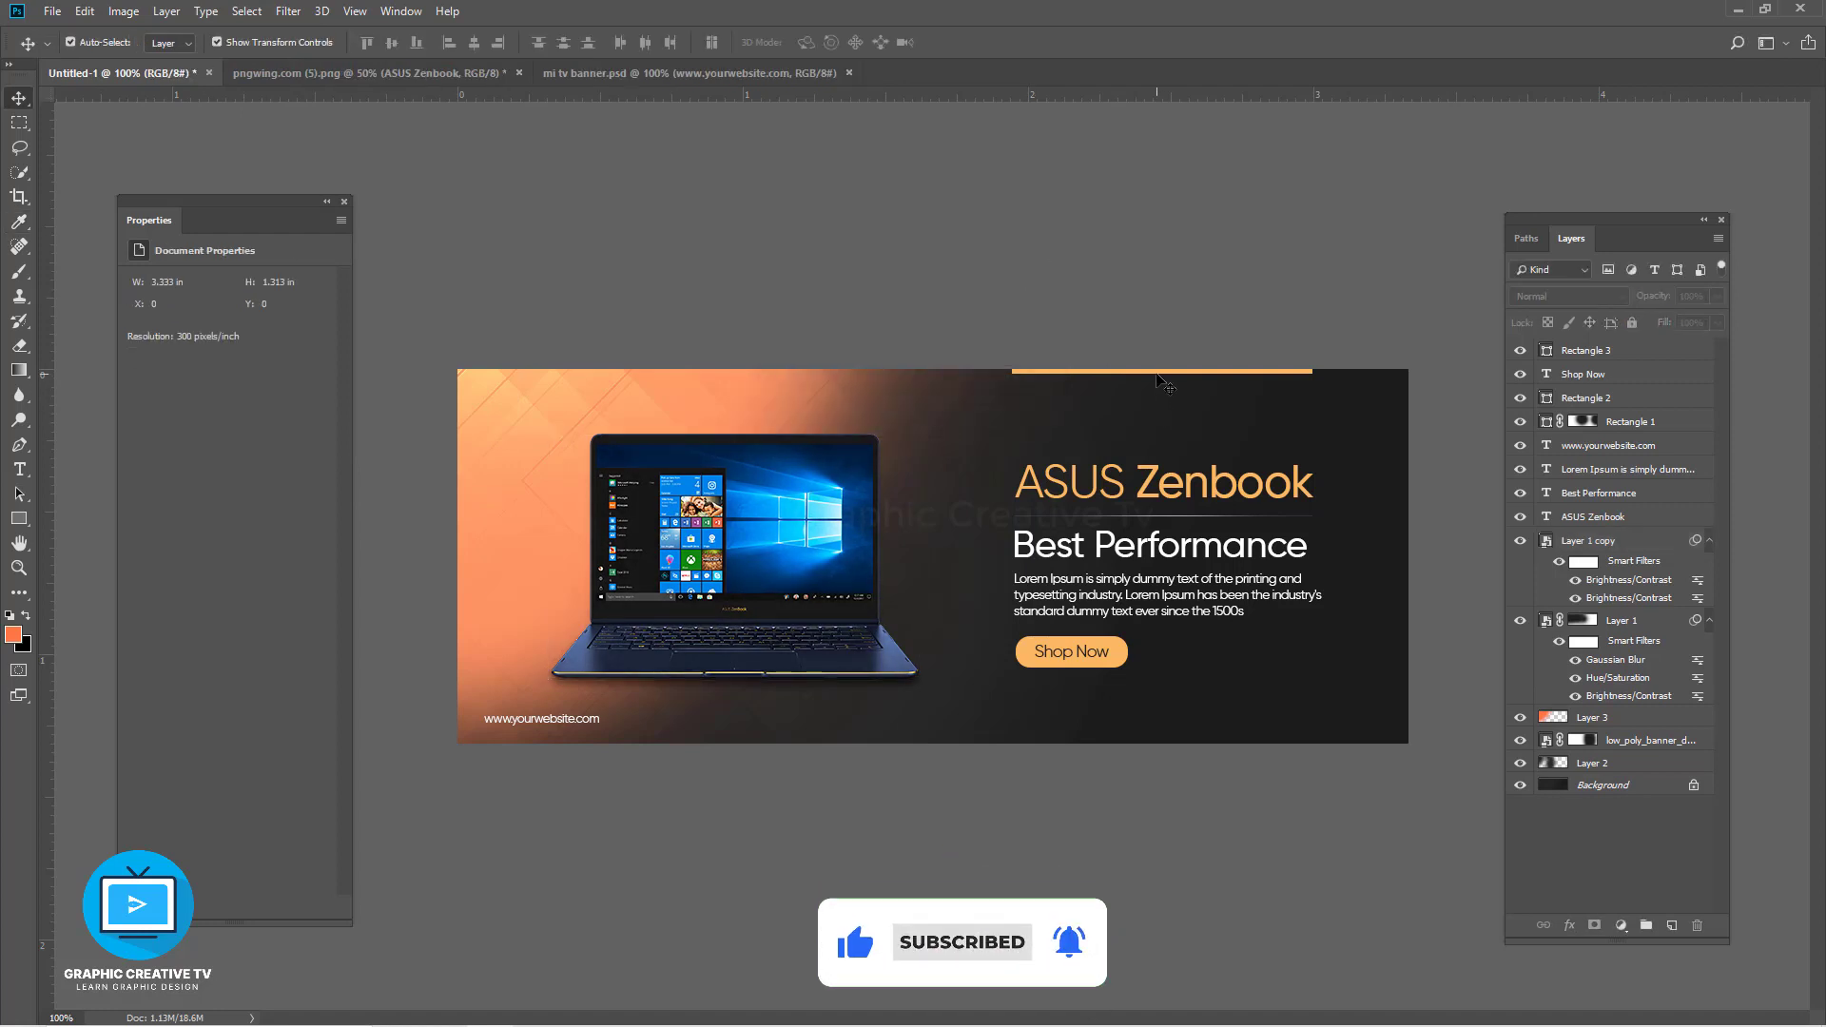
Duplicate the orange bar onto the banner's bottom edge and align both bars by their horizontal centers.
drag(1152, 384, 1157, 756)
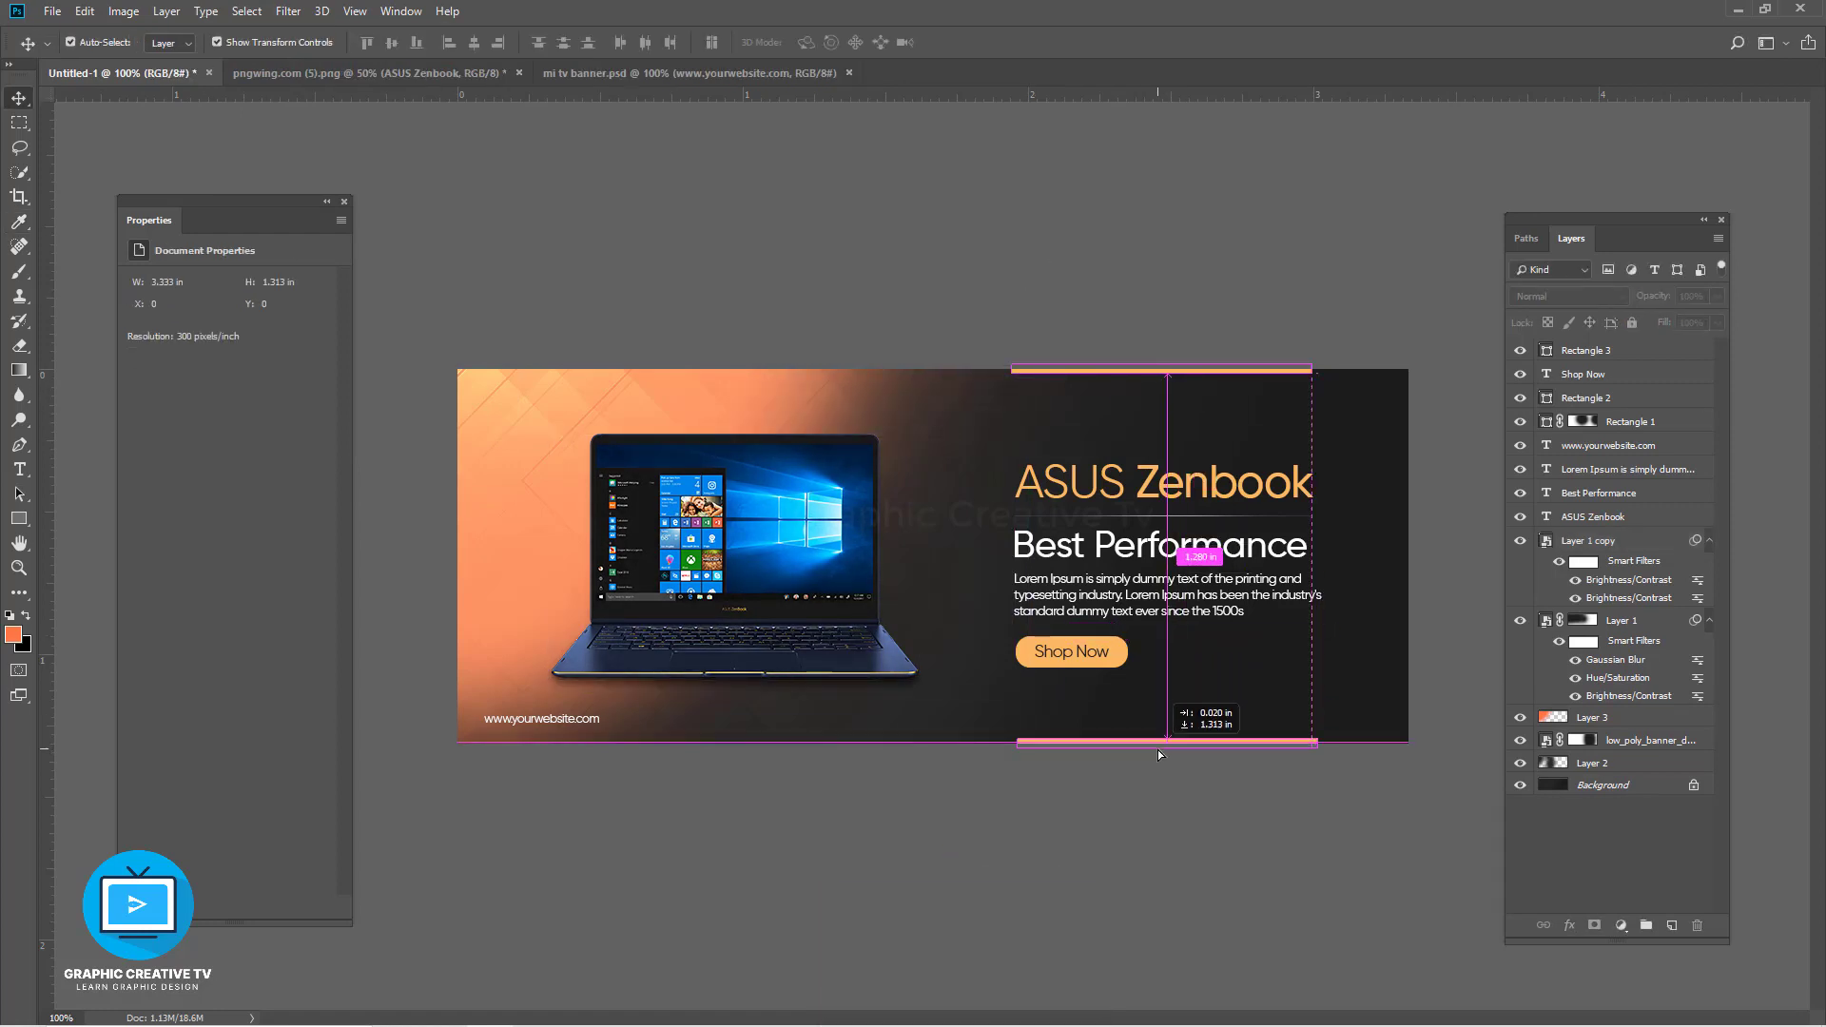
click(1182, 804)
click(1182, 741)
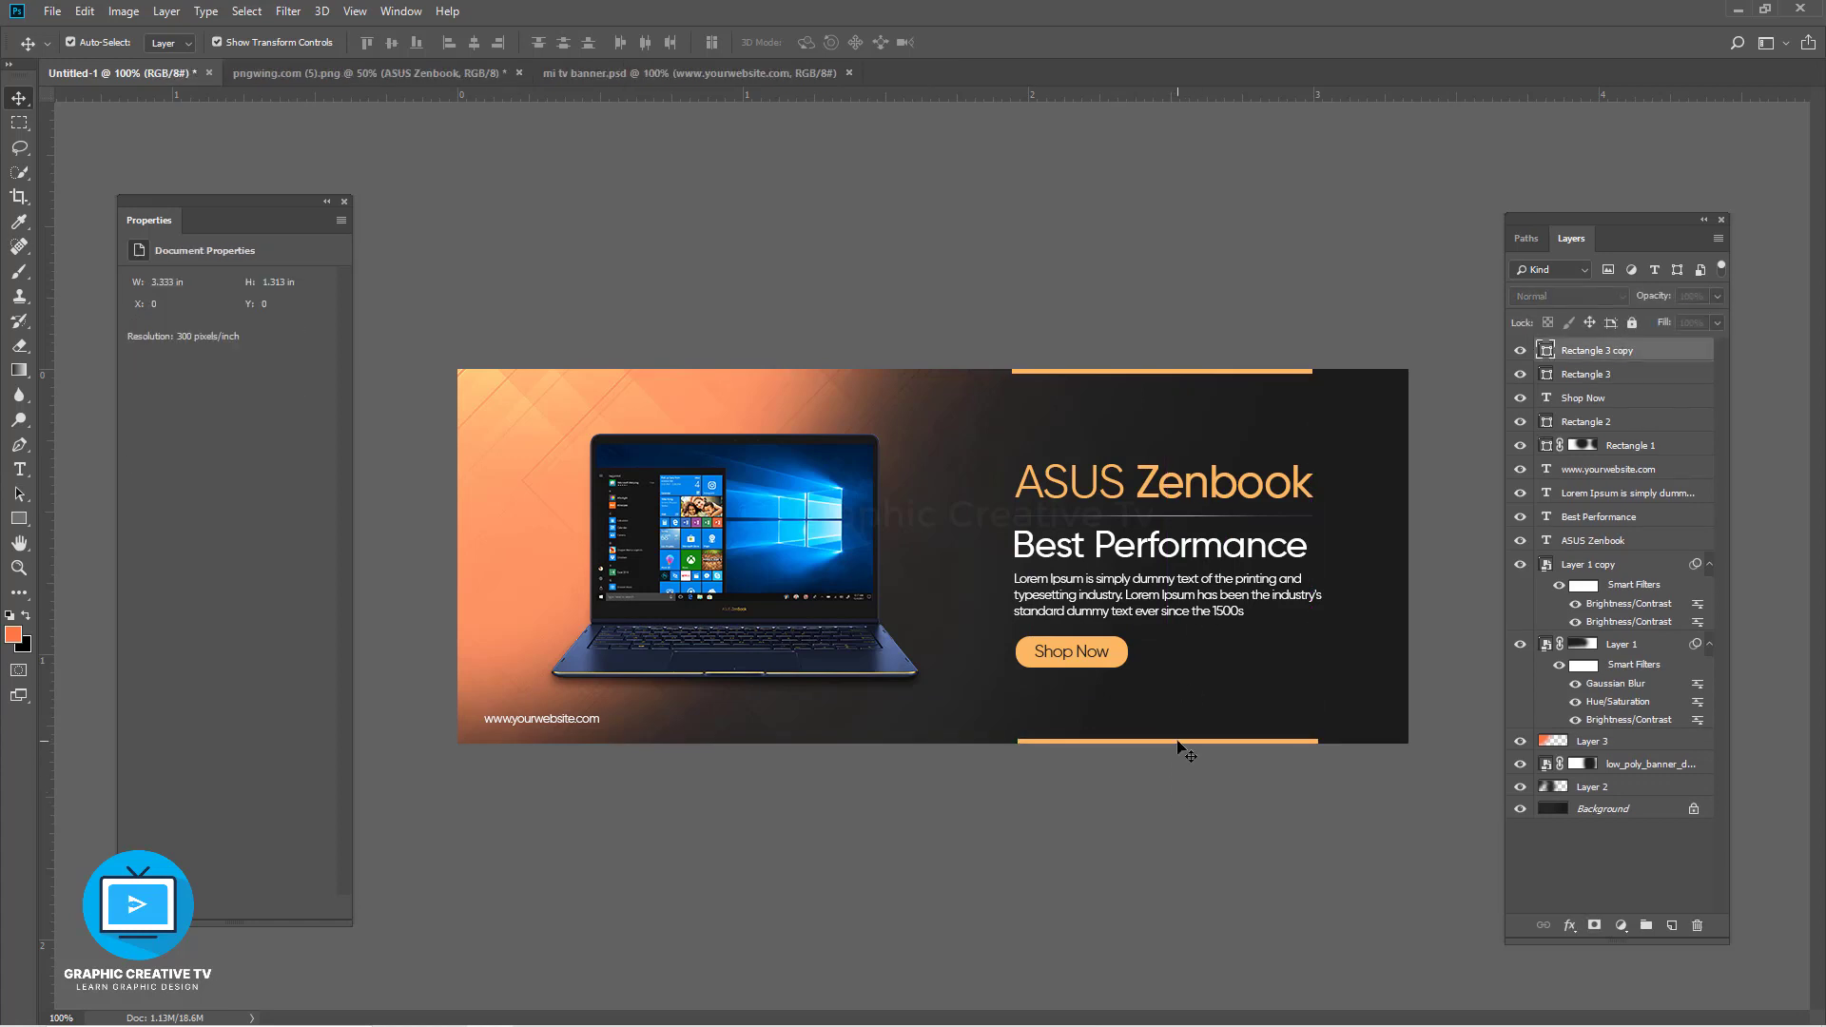
shift+click(1152, 373)
click(474, 44)
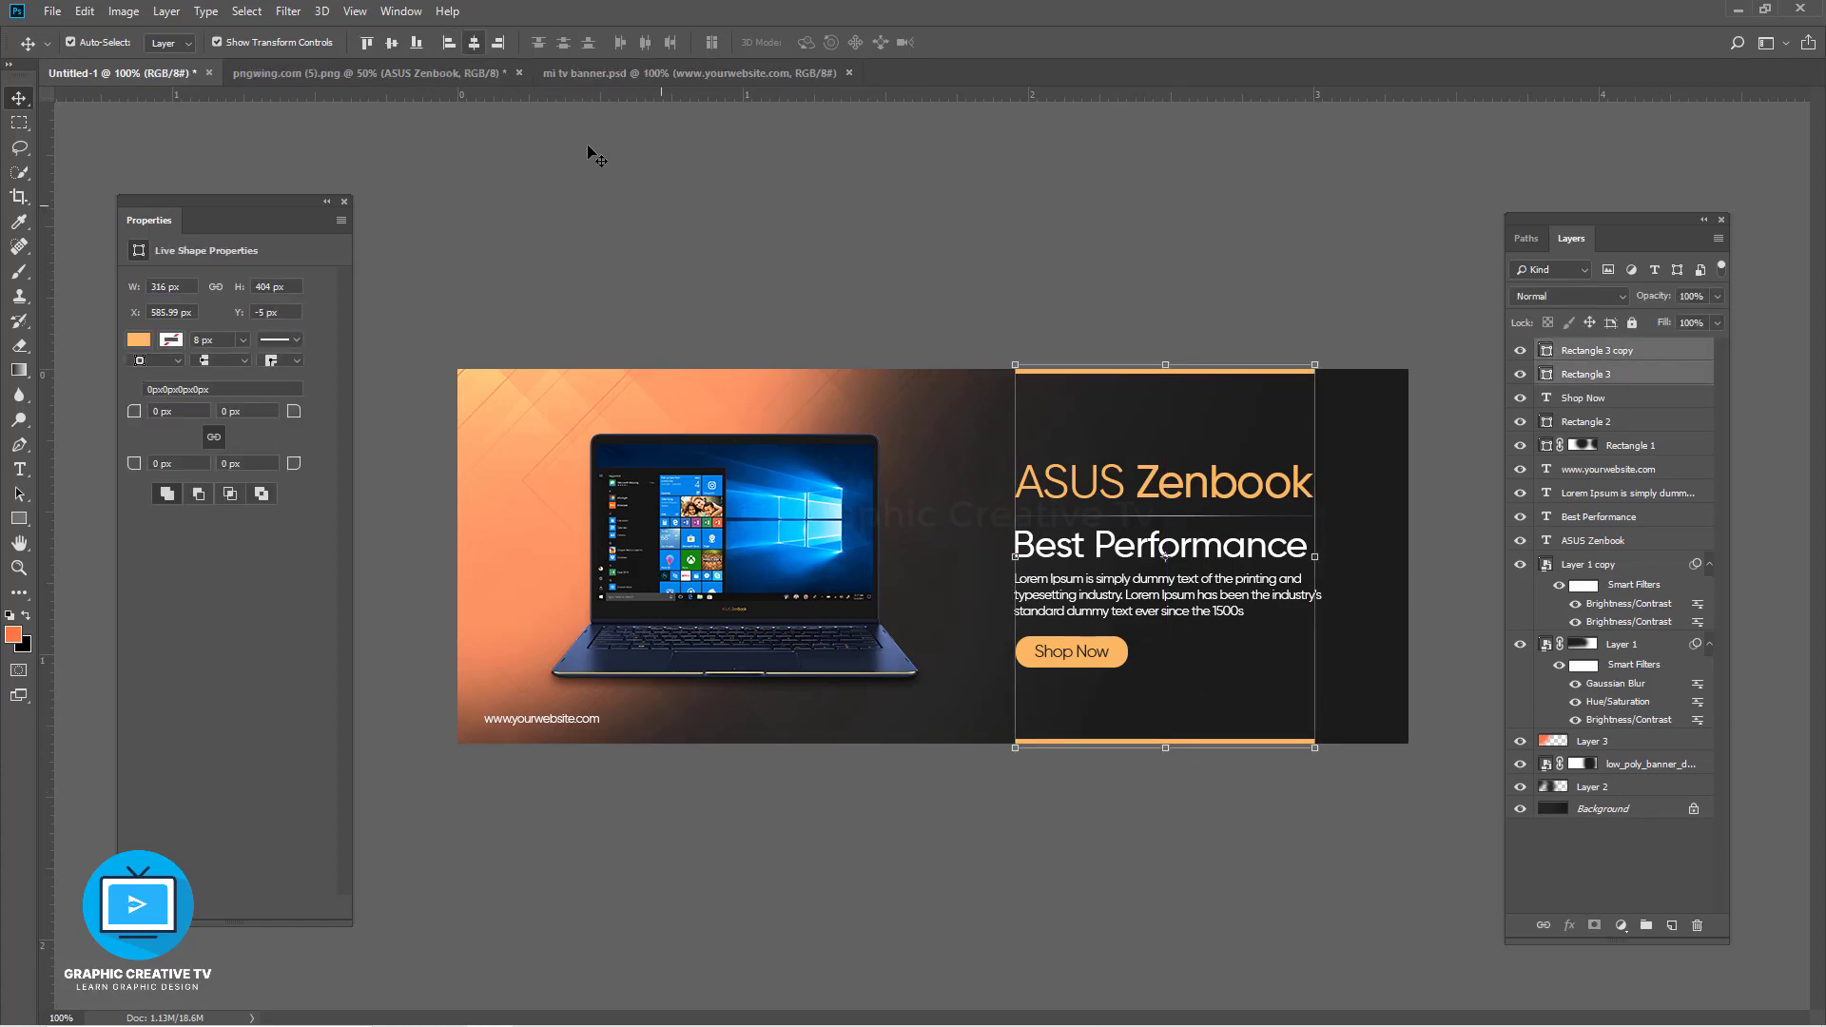
click(1293, 827)
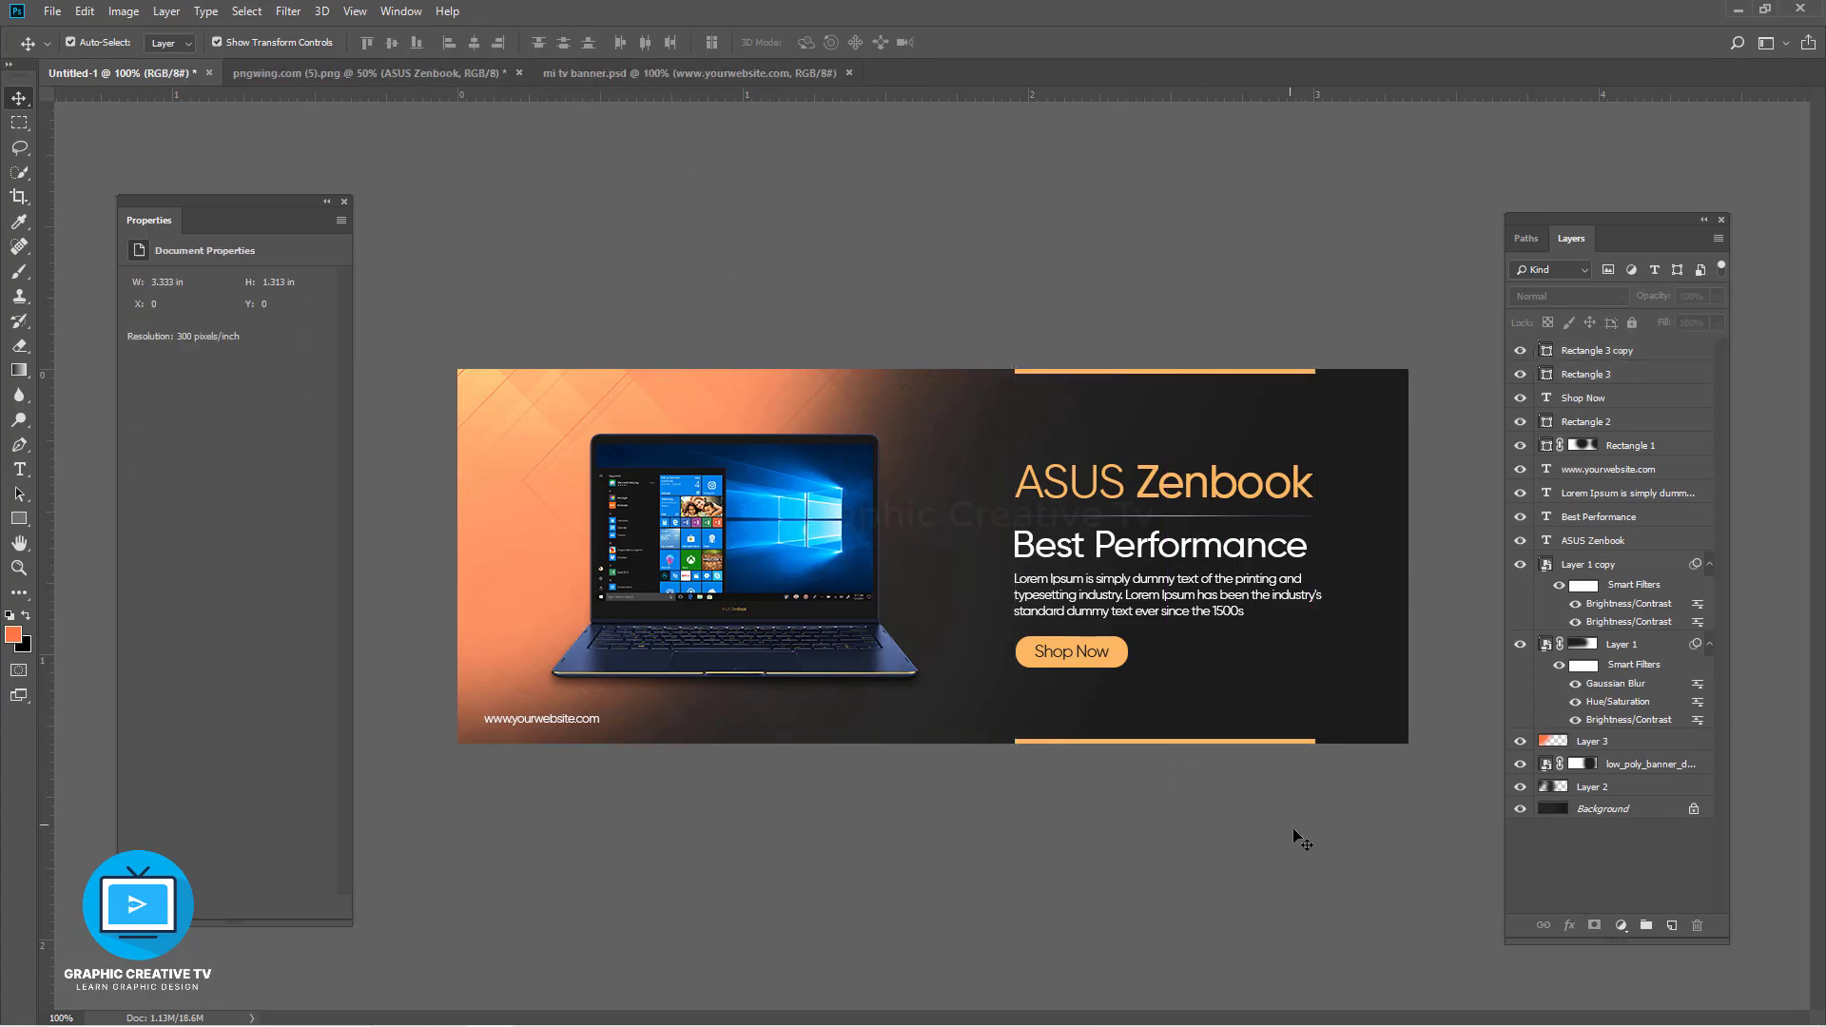
click(1245, 742)
click(1133, 379)
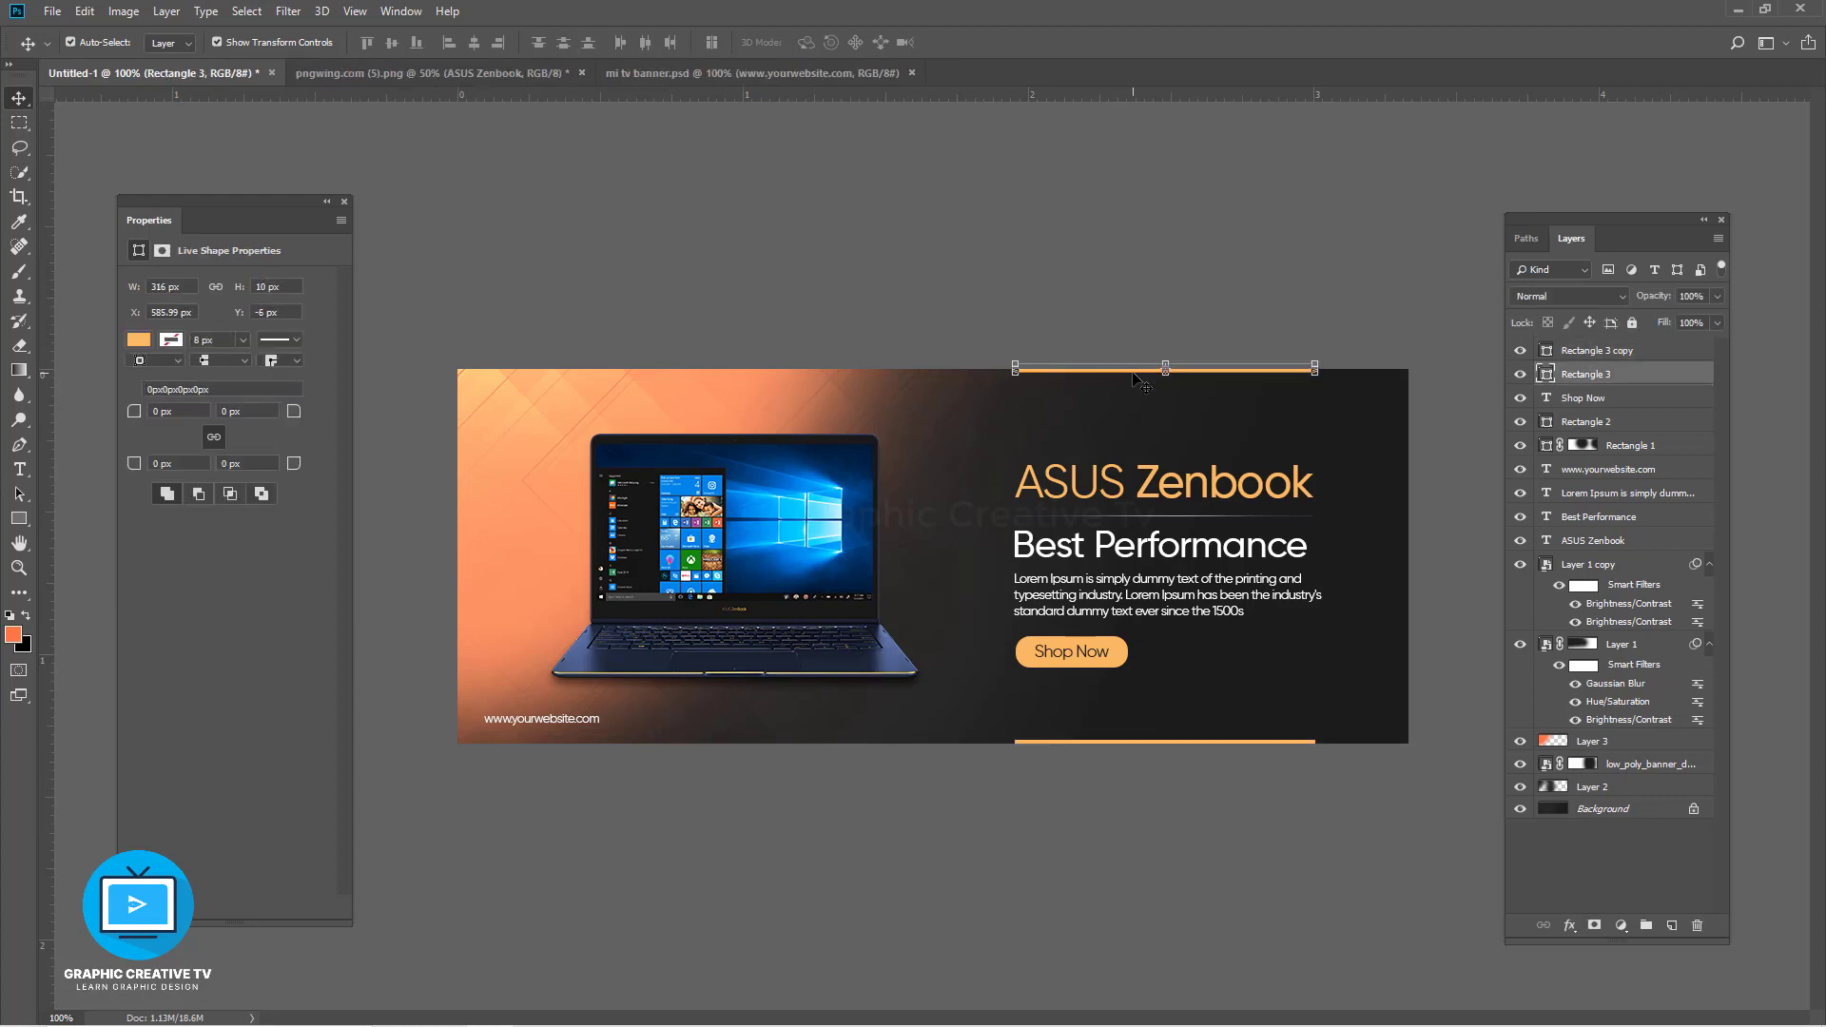
Shift the laptop and its blurred shadow layer together slightly to the right, keeping the website address in its original place.
click(1170, 288)
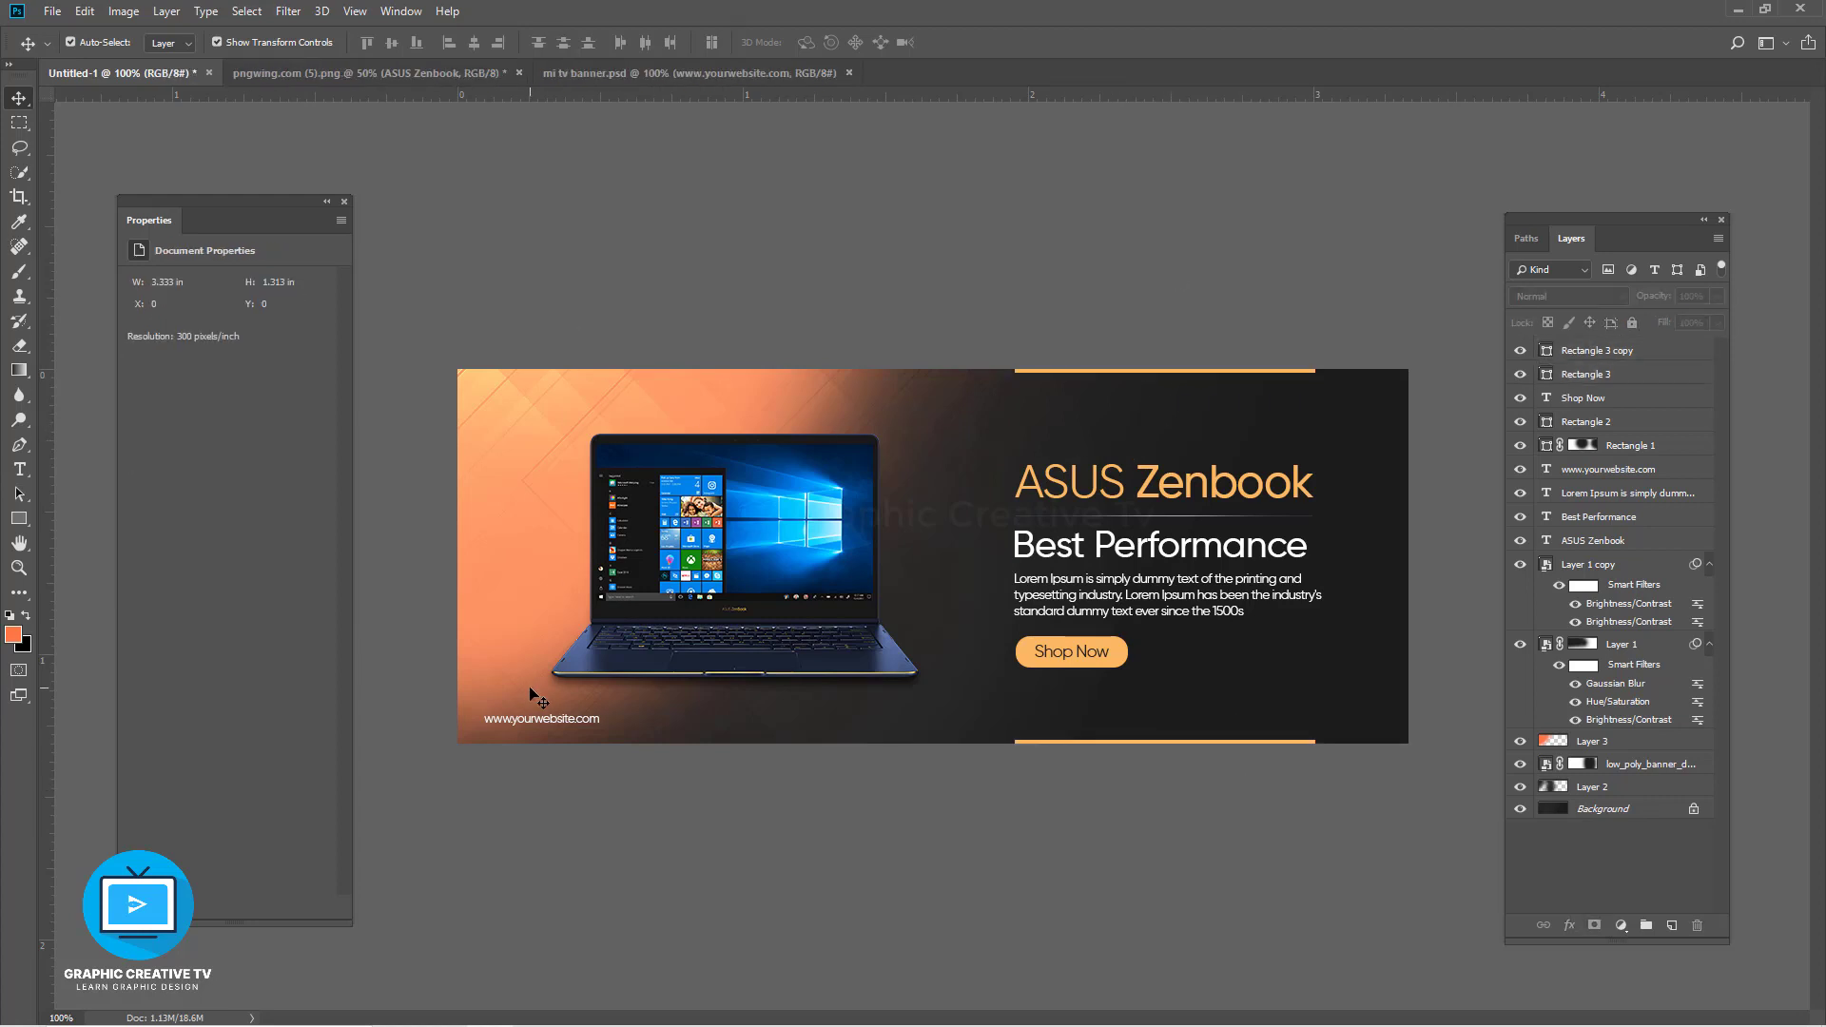
click(530, 726)
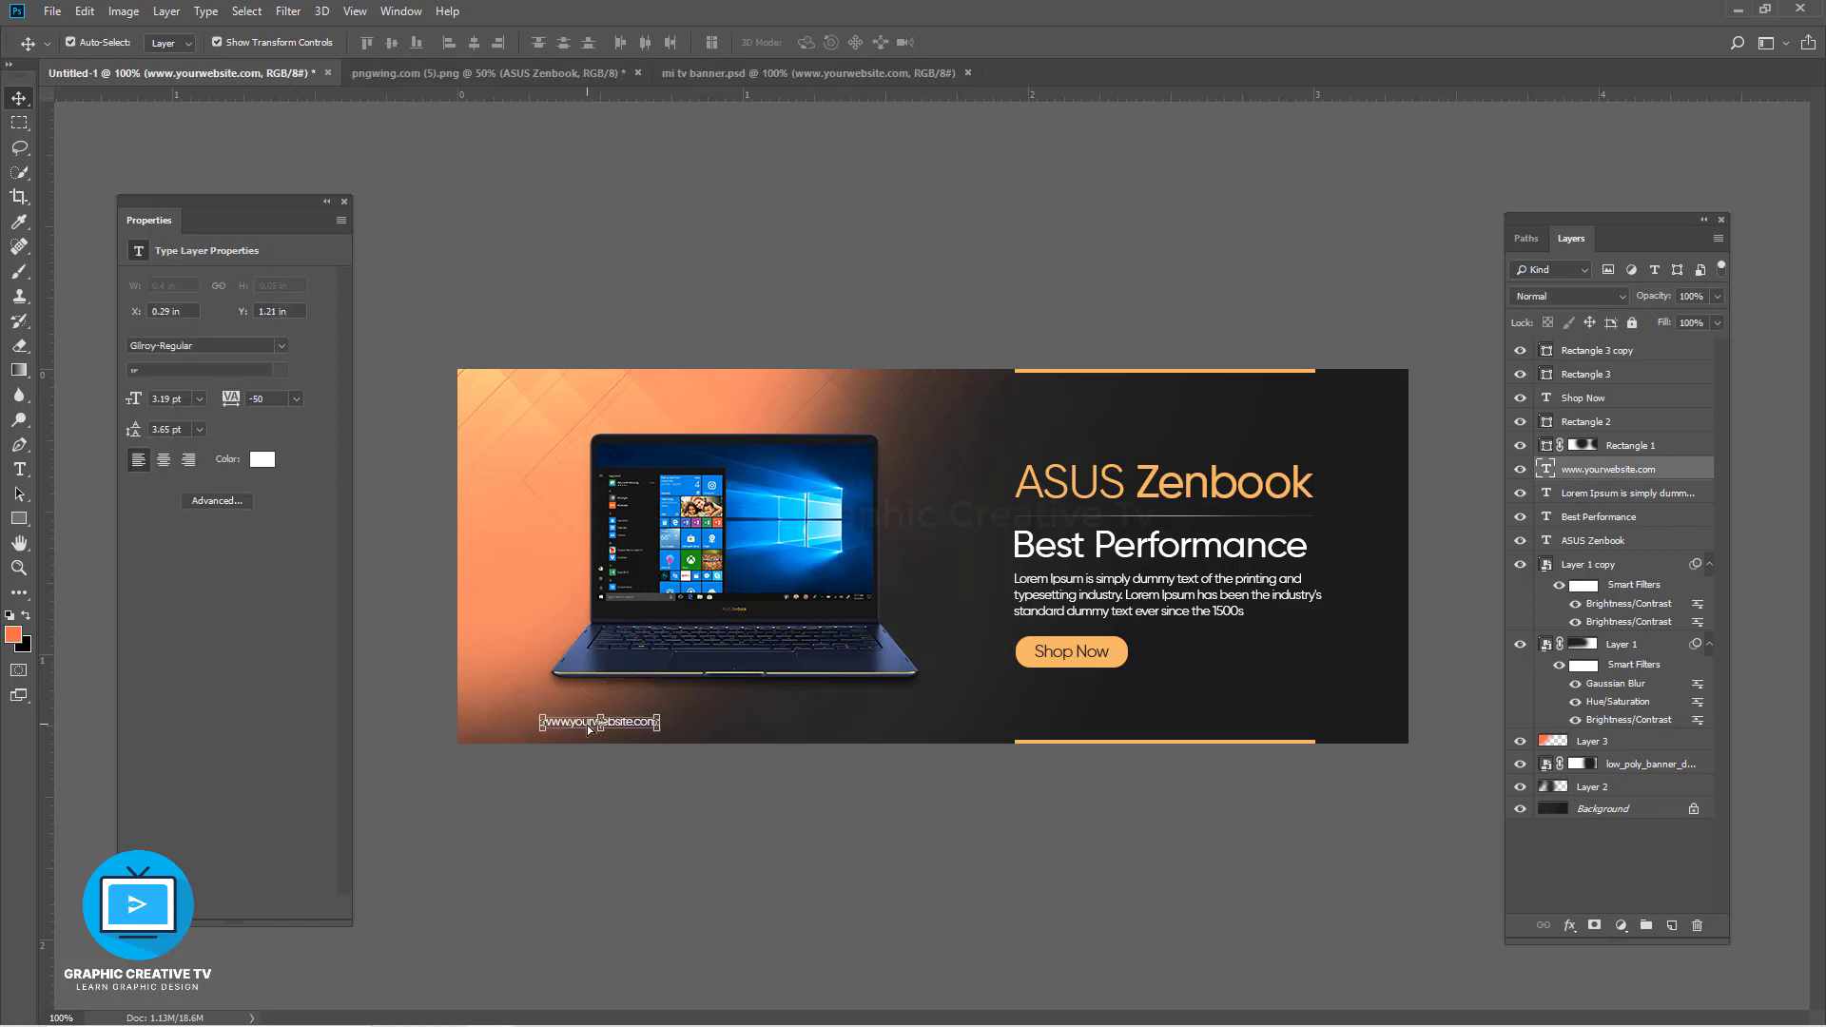
click(804, 604)
drag(803, 604, 755, 552)
key(ctrl+z)
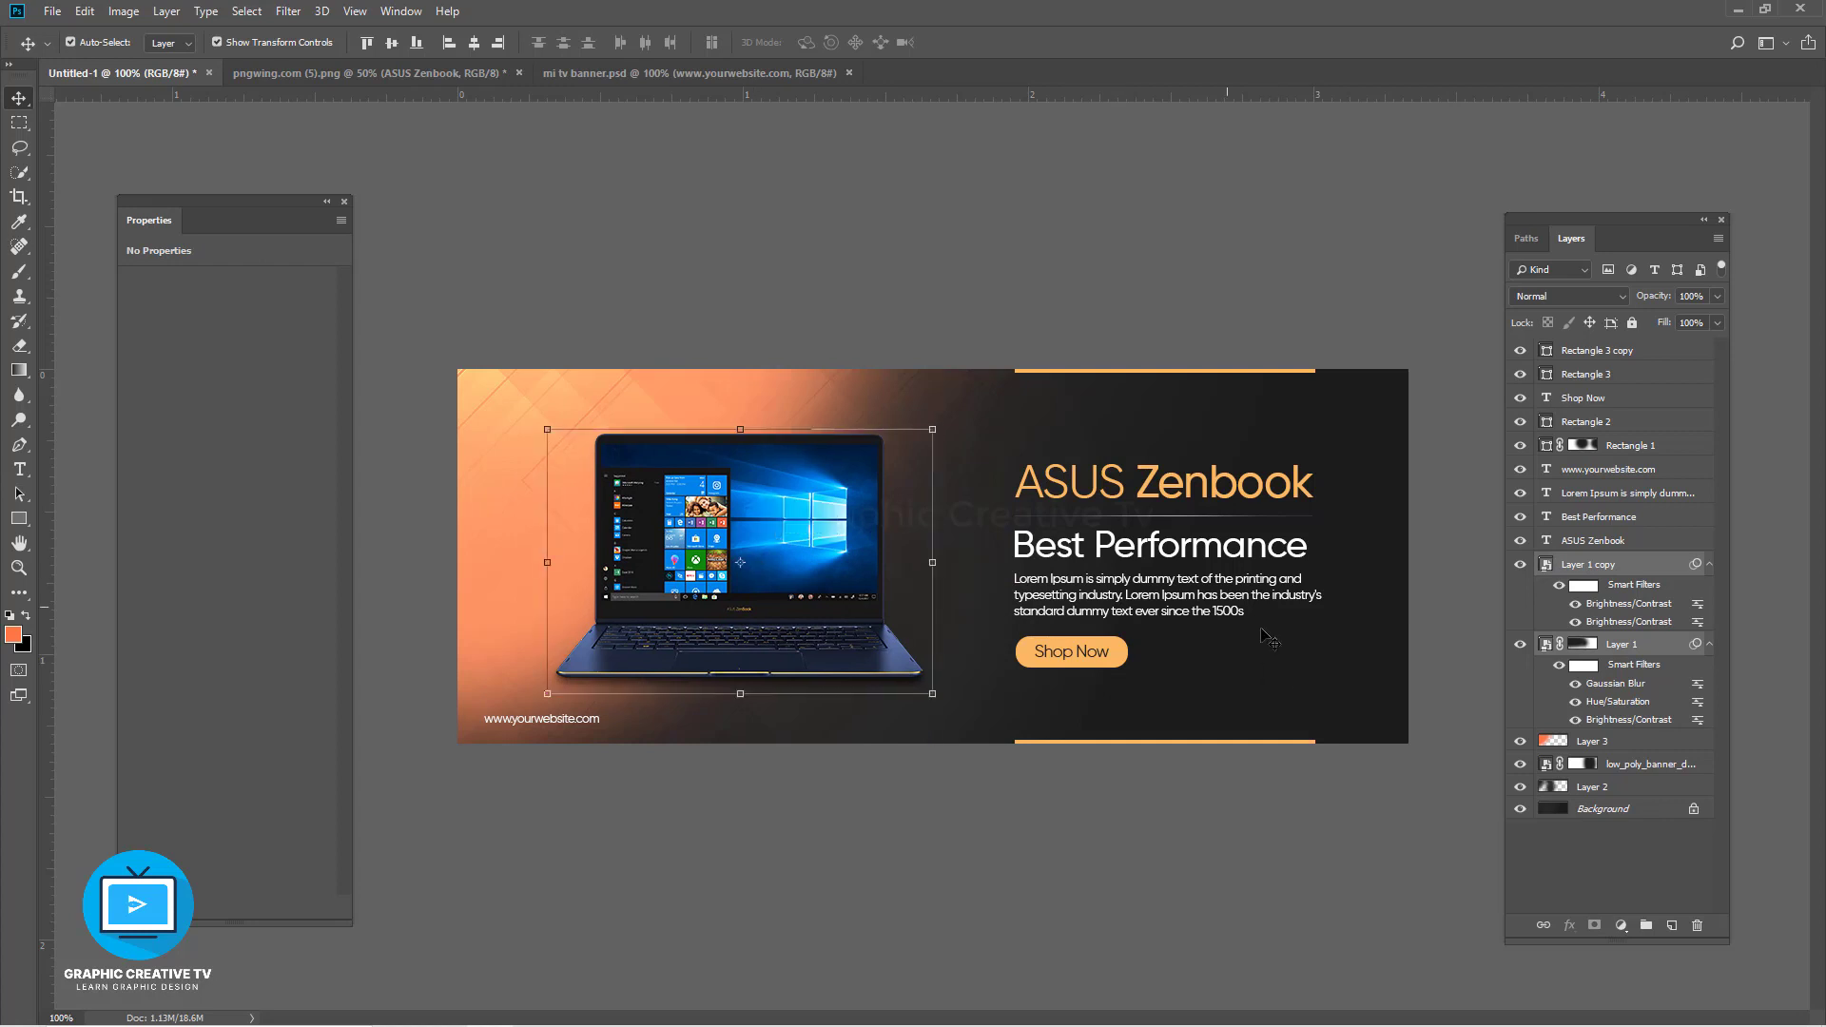
click(1129, 803)
Add a drop shadow with 19% opacity and 11 px distance to the Shop Now button's rectangle.
click(1587, 422)
click(1569, 924)
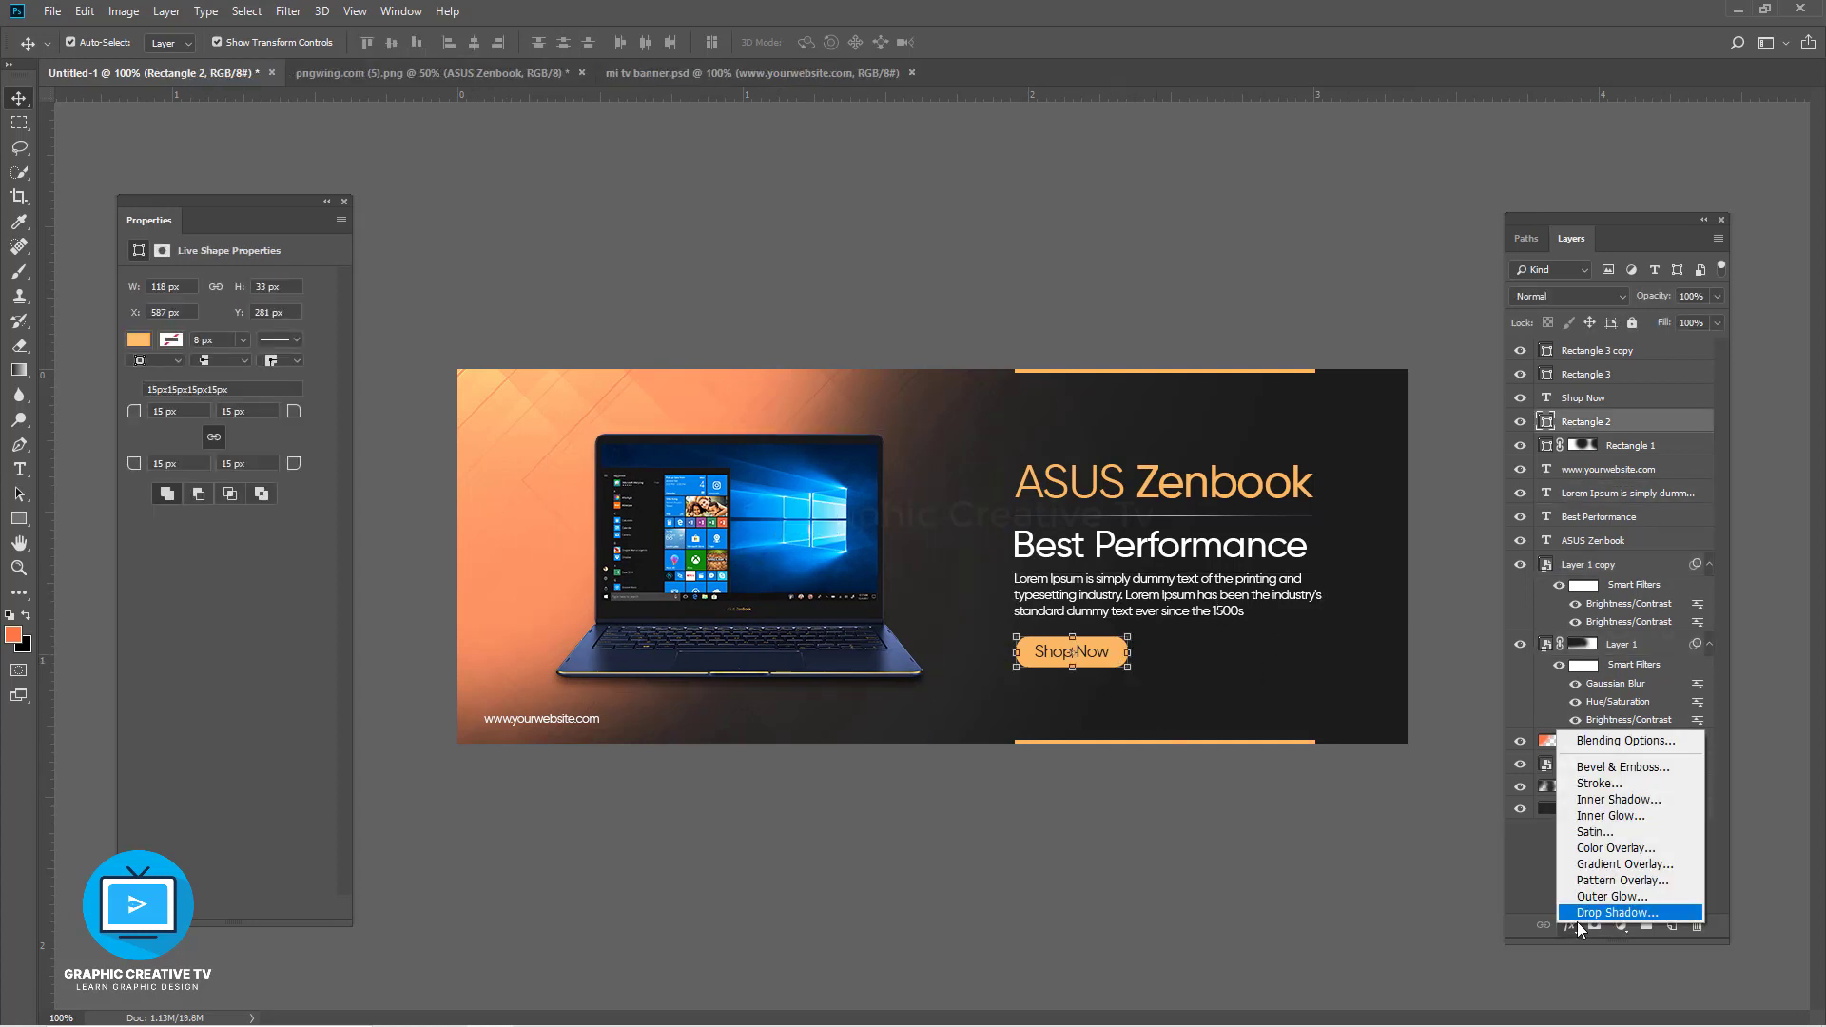
click(1583, 916)
drag(1212, 298, 1199, 297)
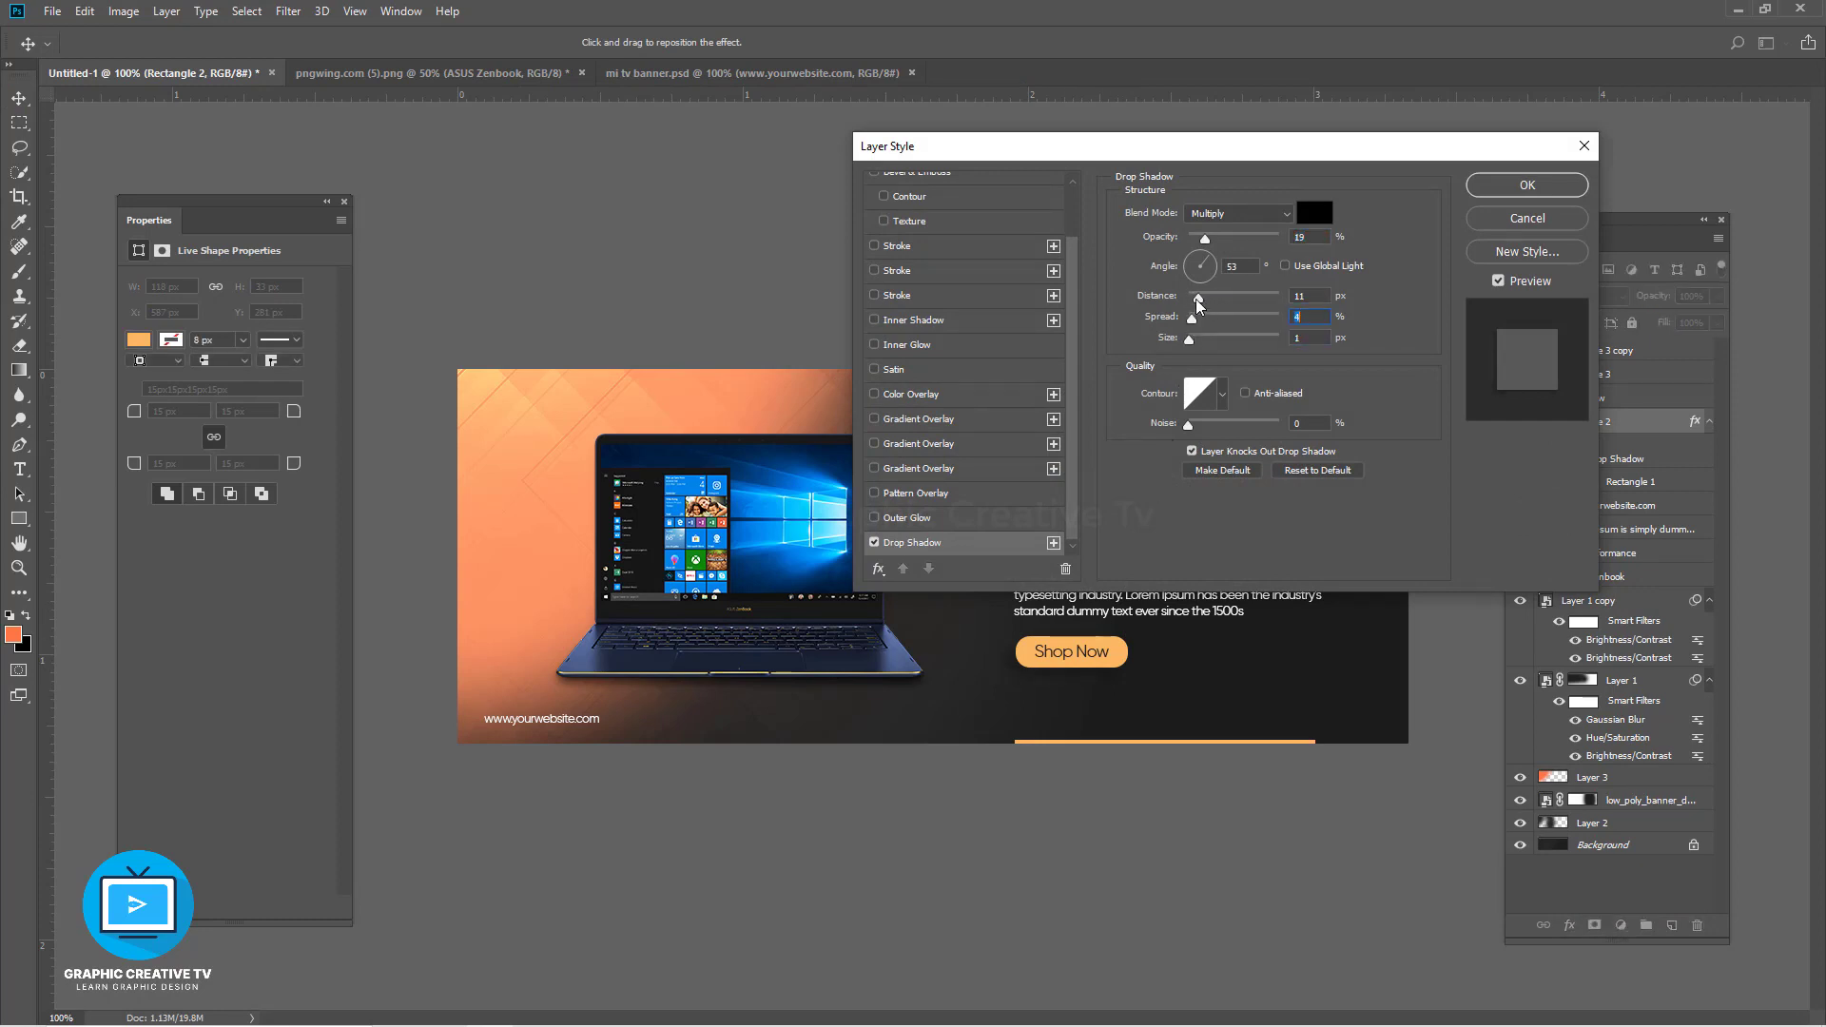
click(1545, 192)
click(1264, 802)
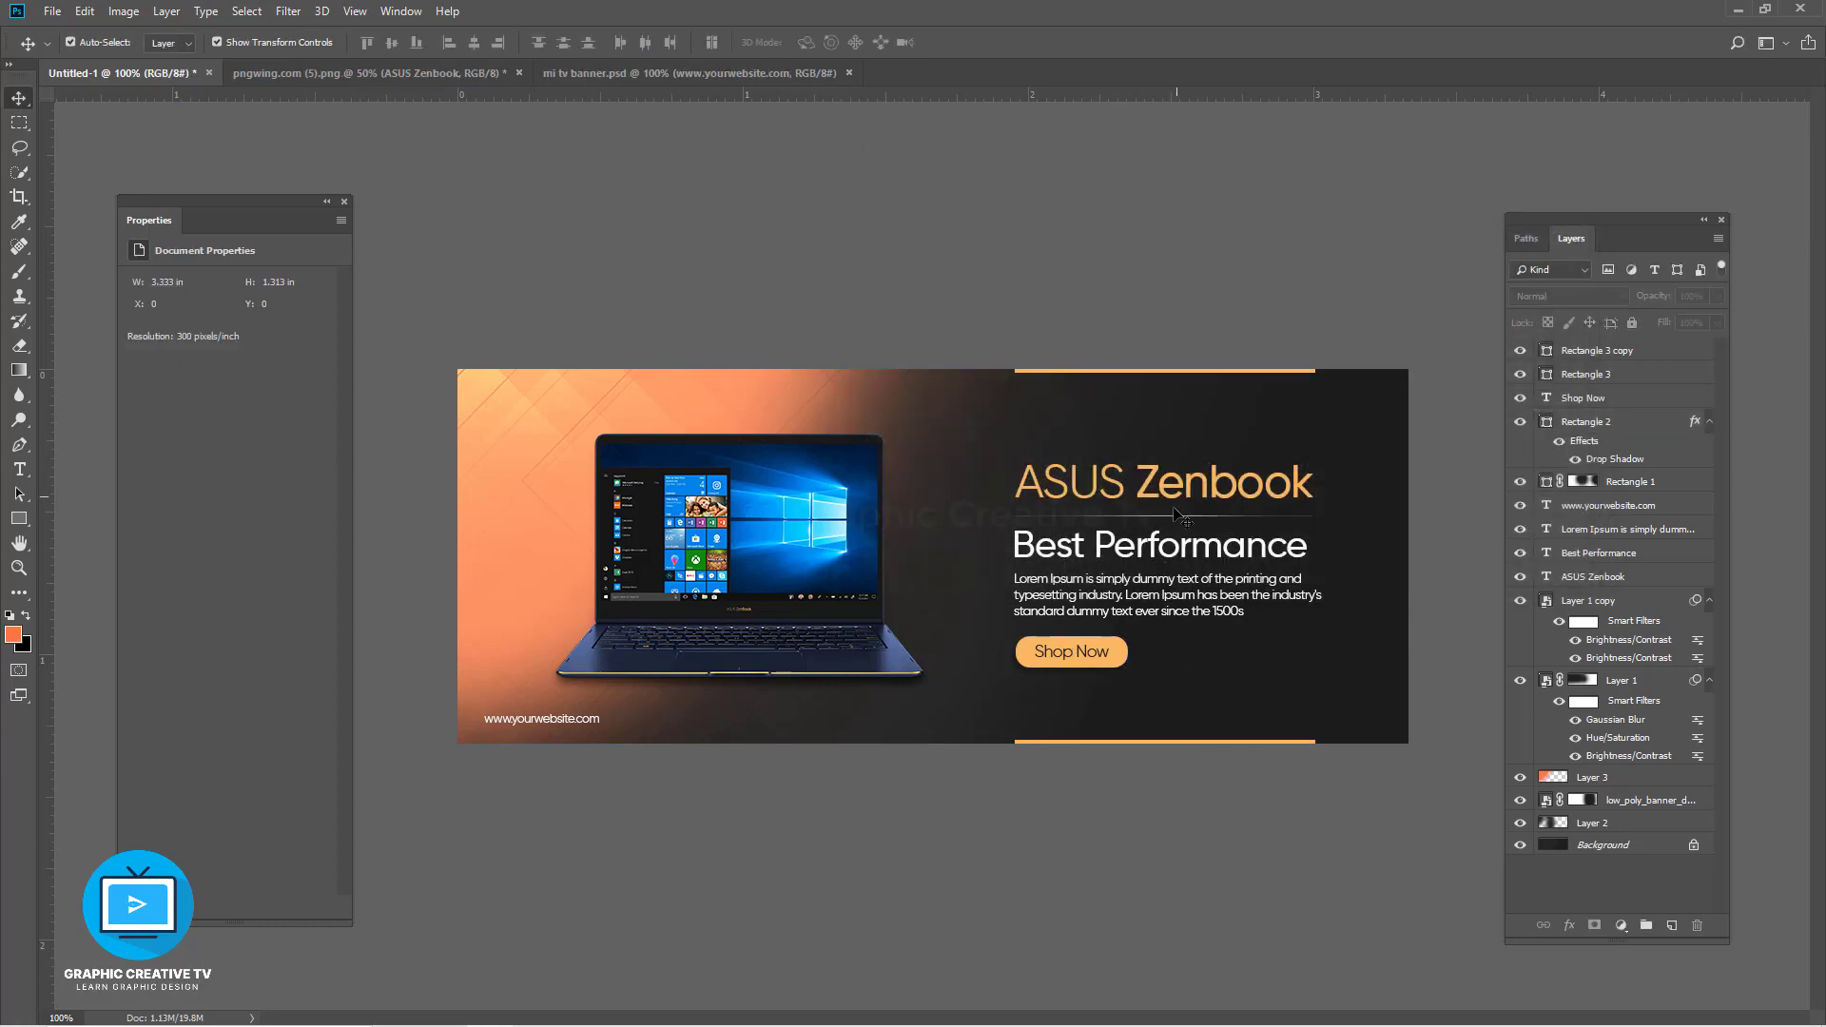
Check the banner's text elements and preview the whole design in the full-screen modes.
click(1177, 497)
click(1247, 662)
click(1195, 562)
click(1273, 489)
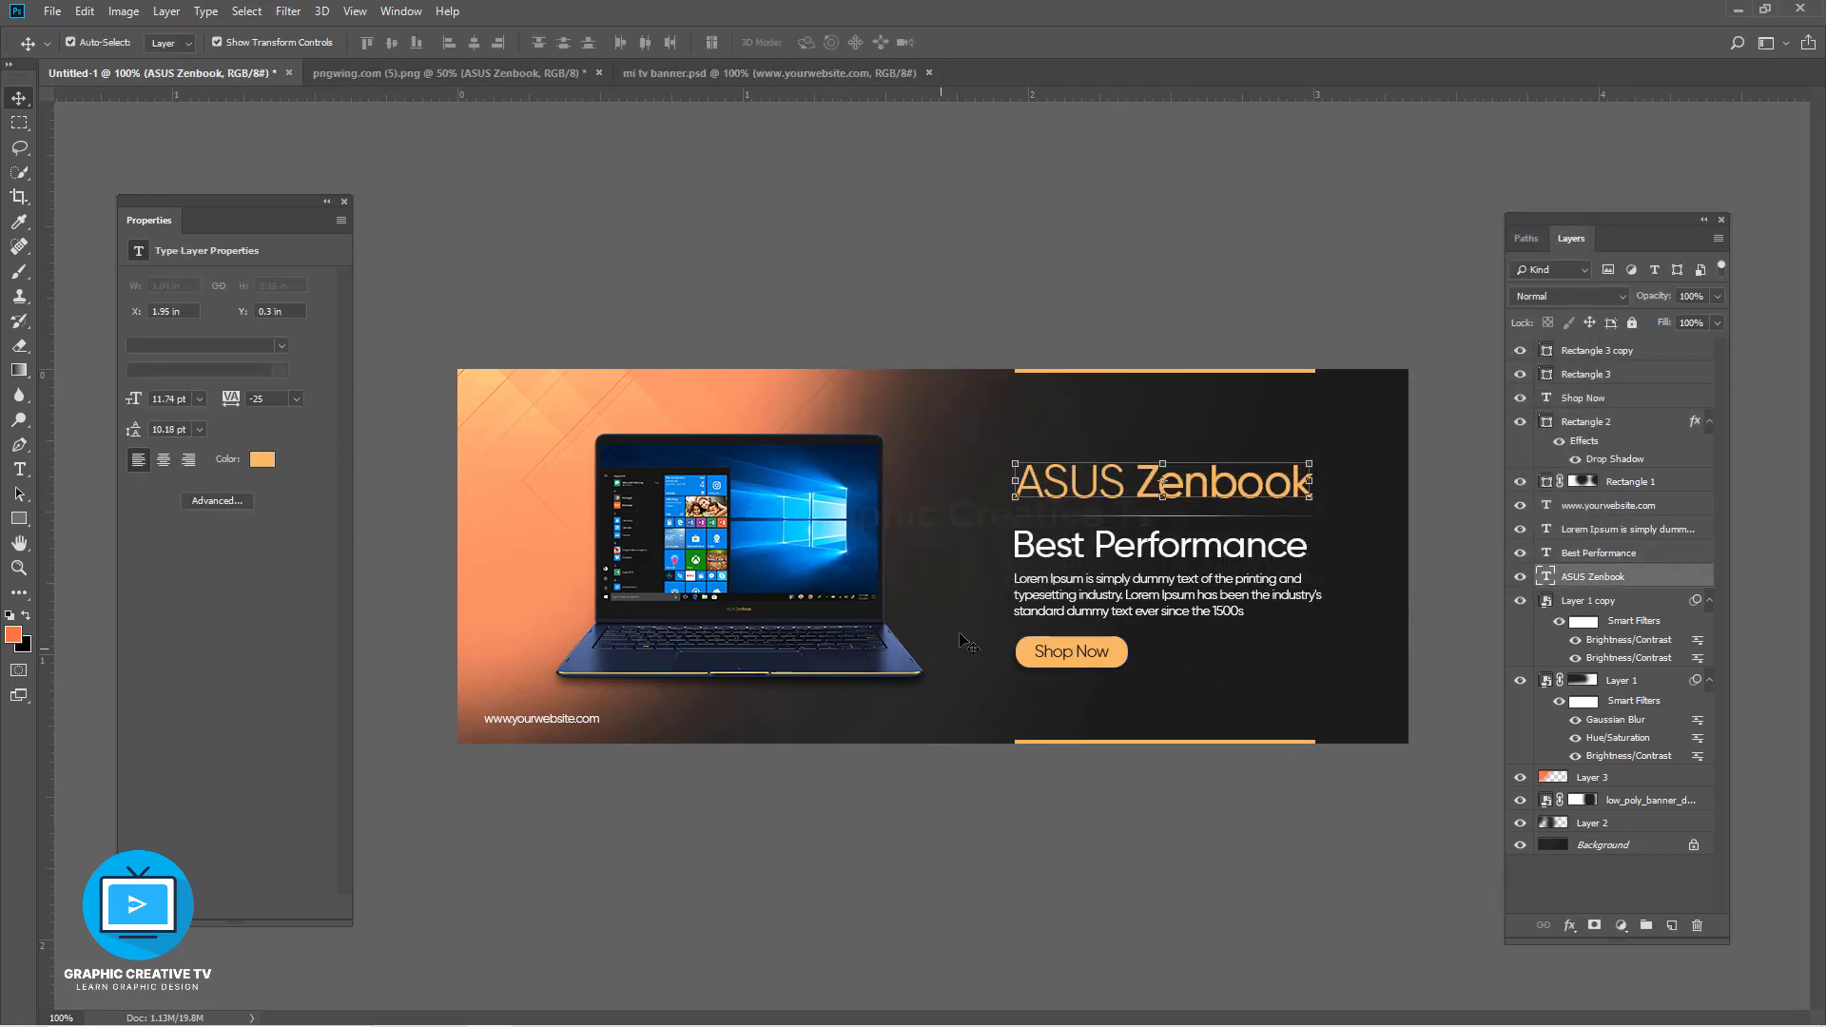
click(1228, 901)
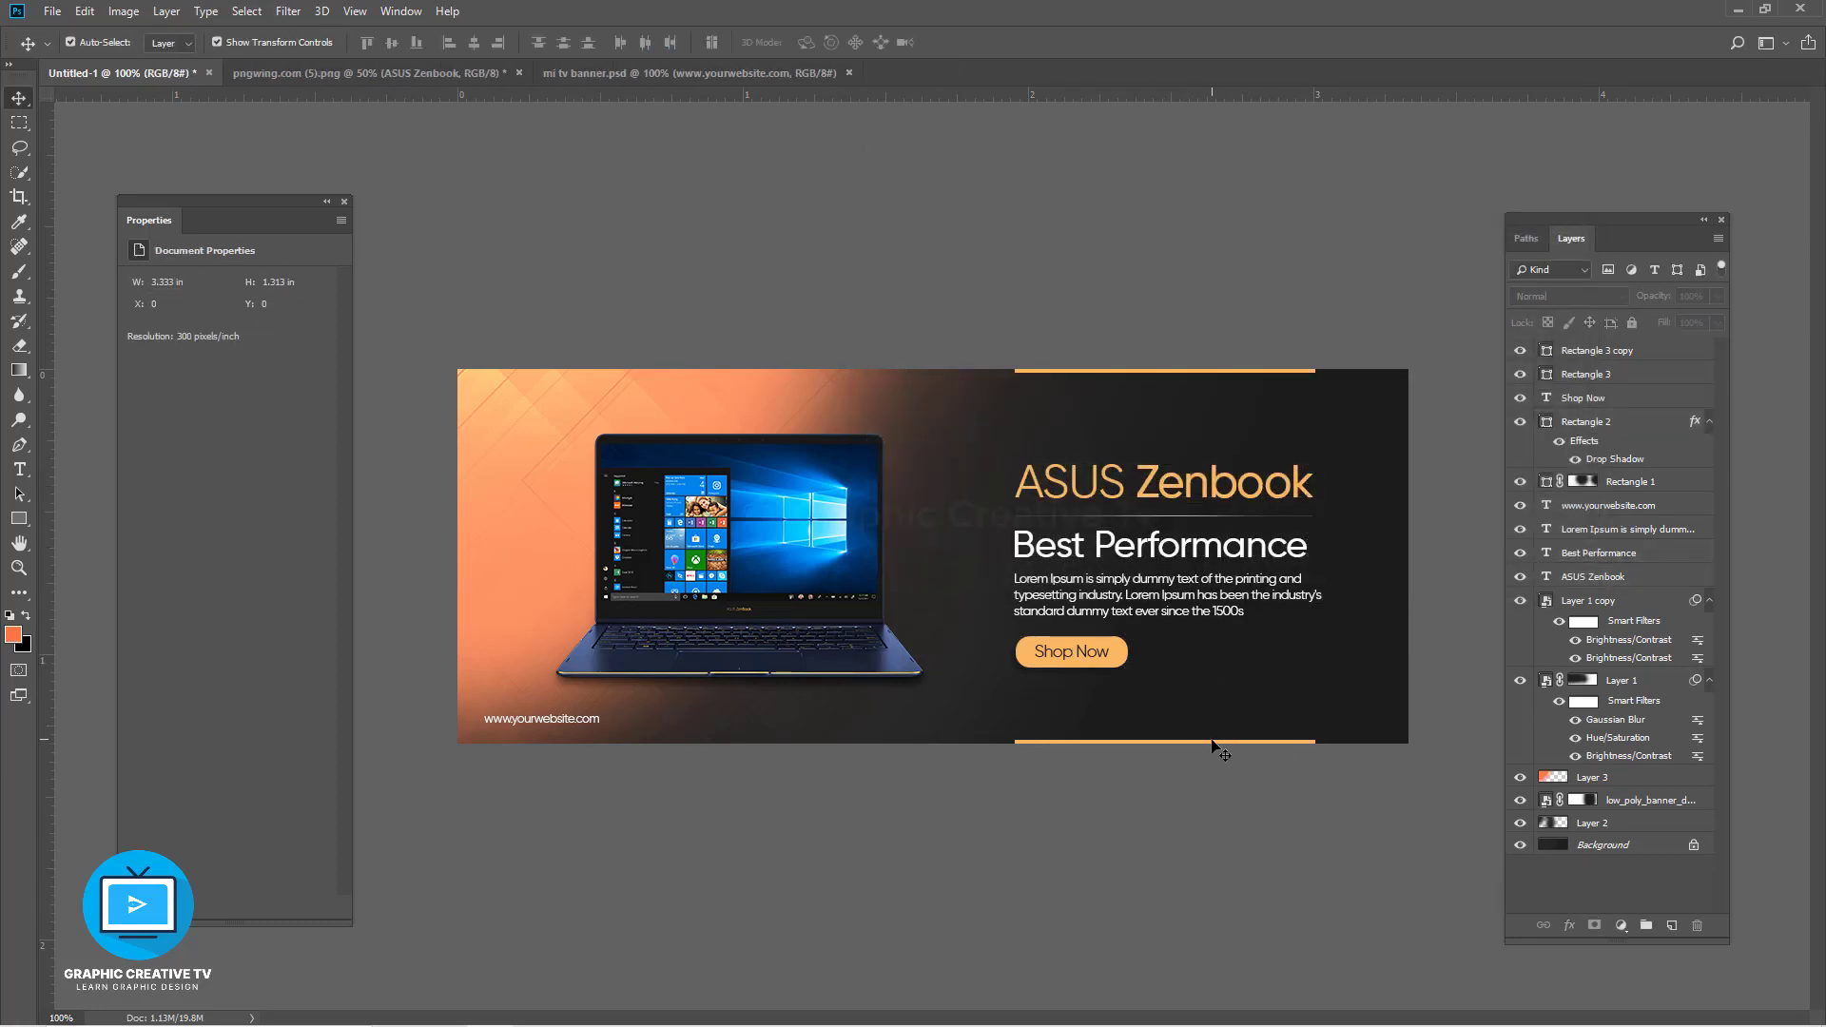
key(f)
key(f)
key(f)
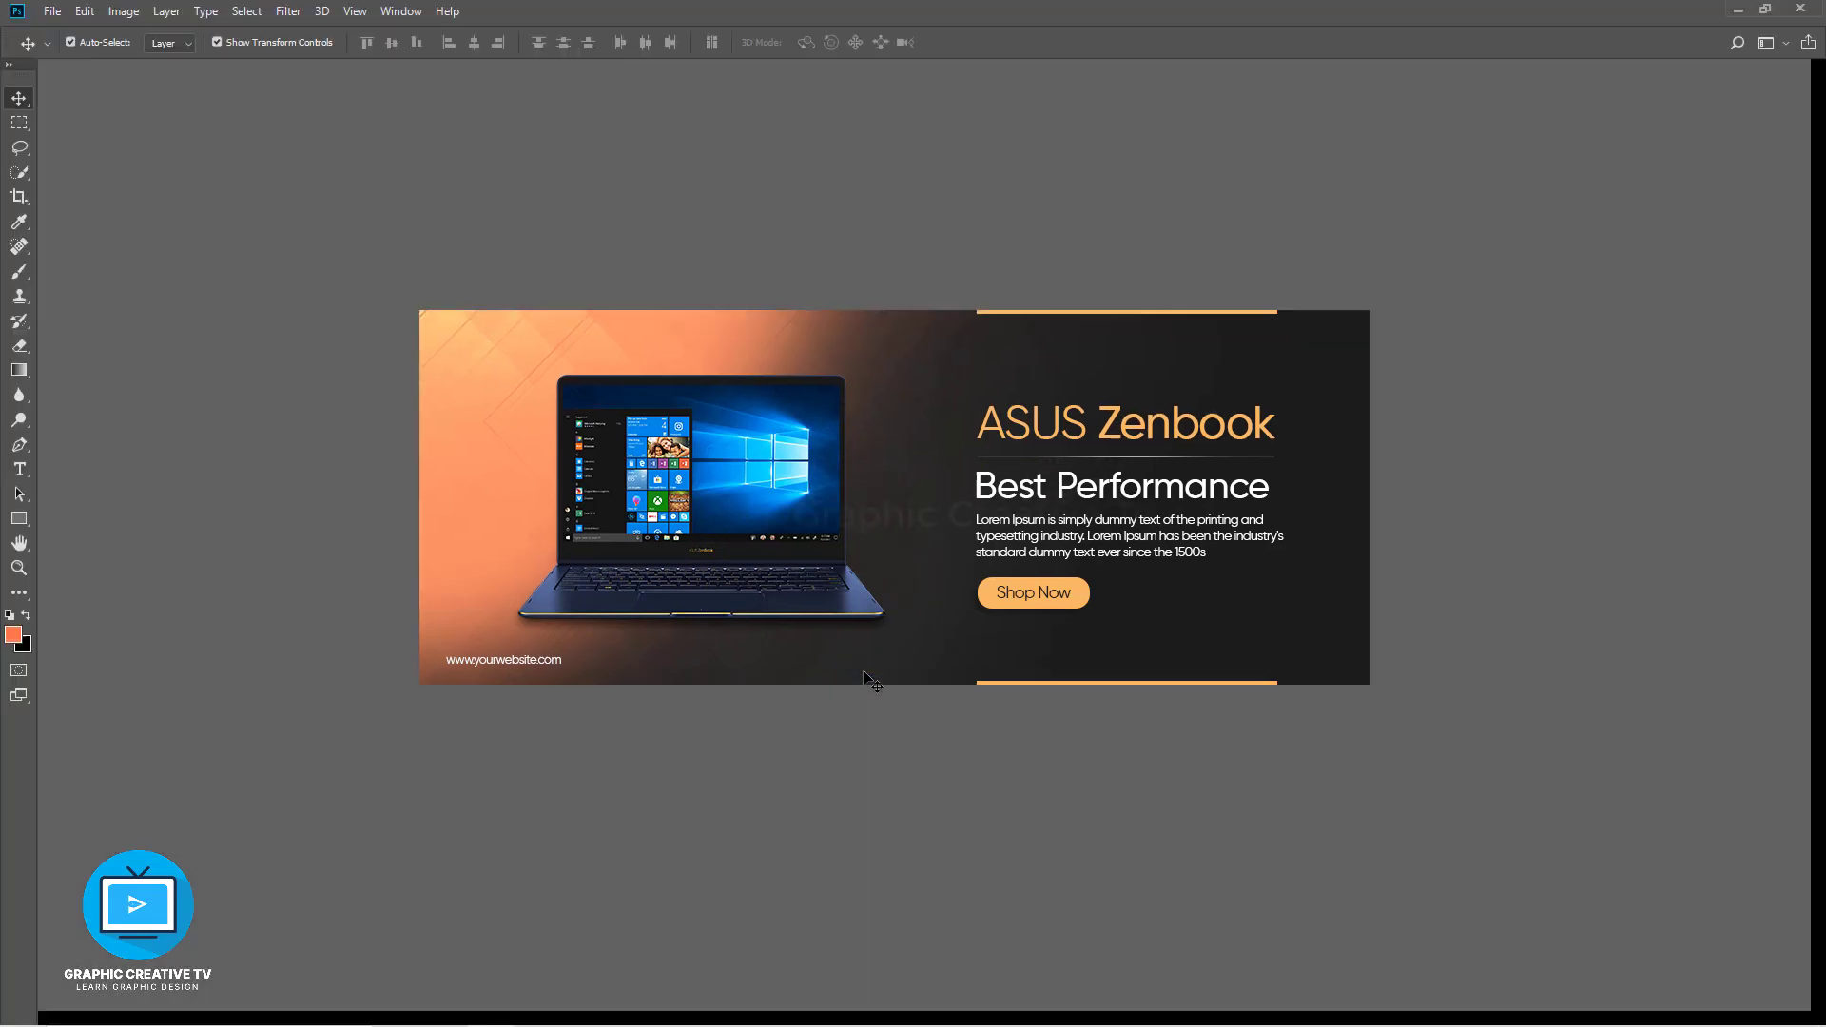
Duplicate the laptop's Layer 1 copy and flip the duplicate vertically for a reflection.
click(849, 587)
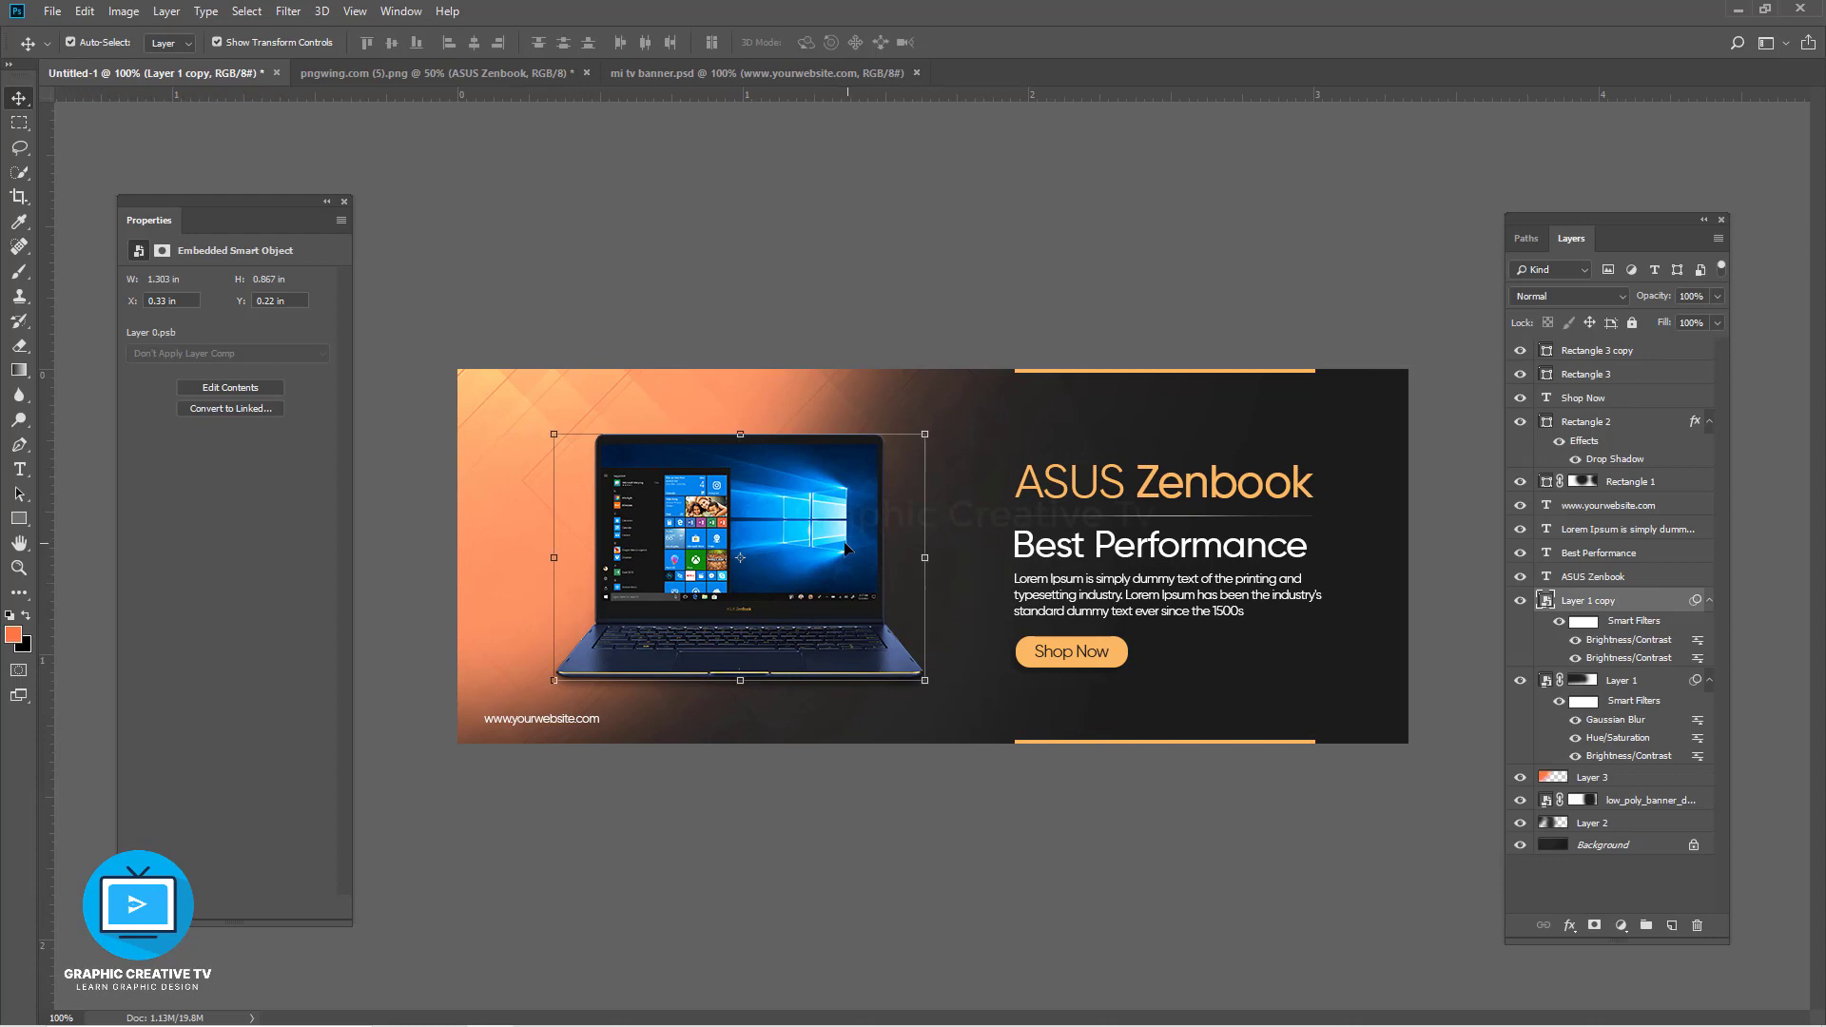
click(1520, 600)
click(1520, 600)
key(ctrl+j)
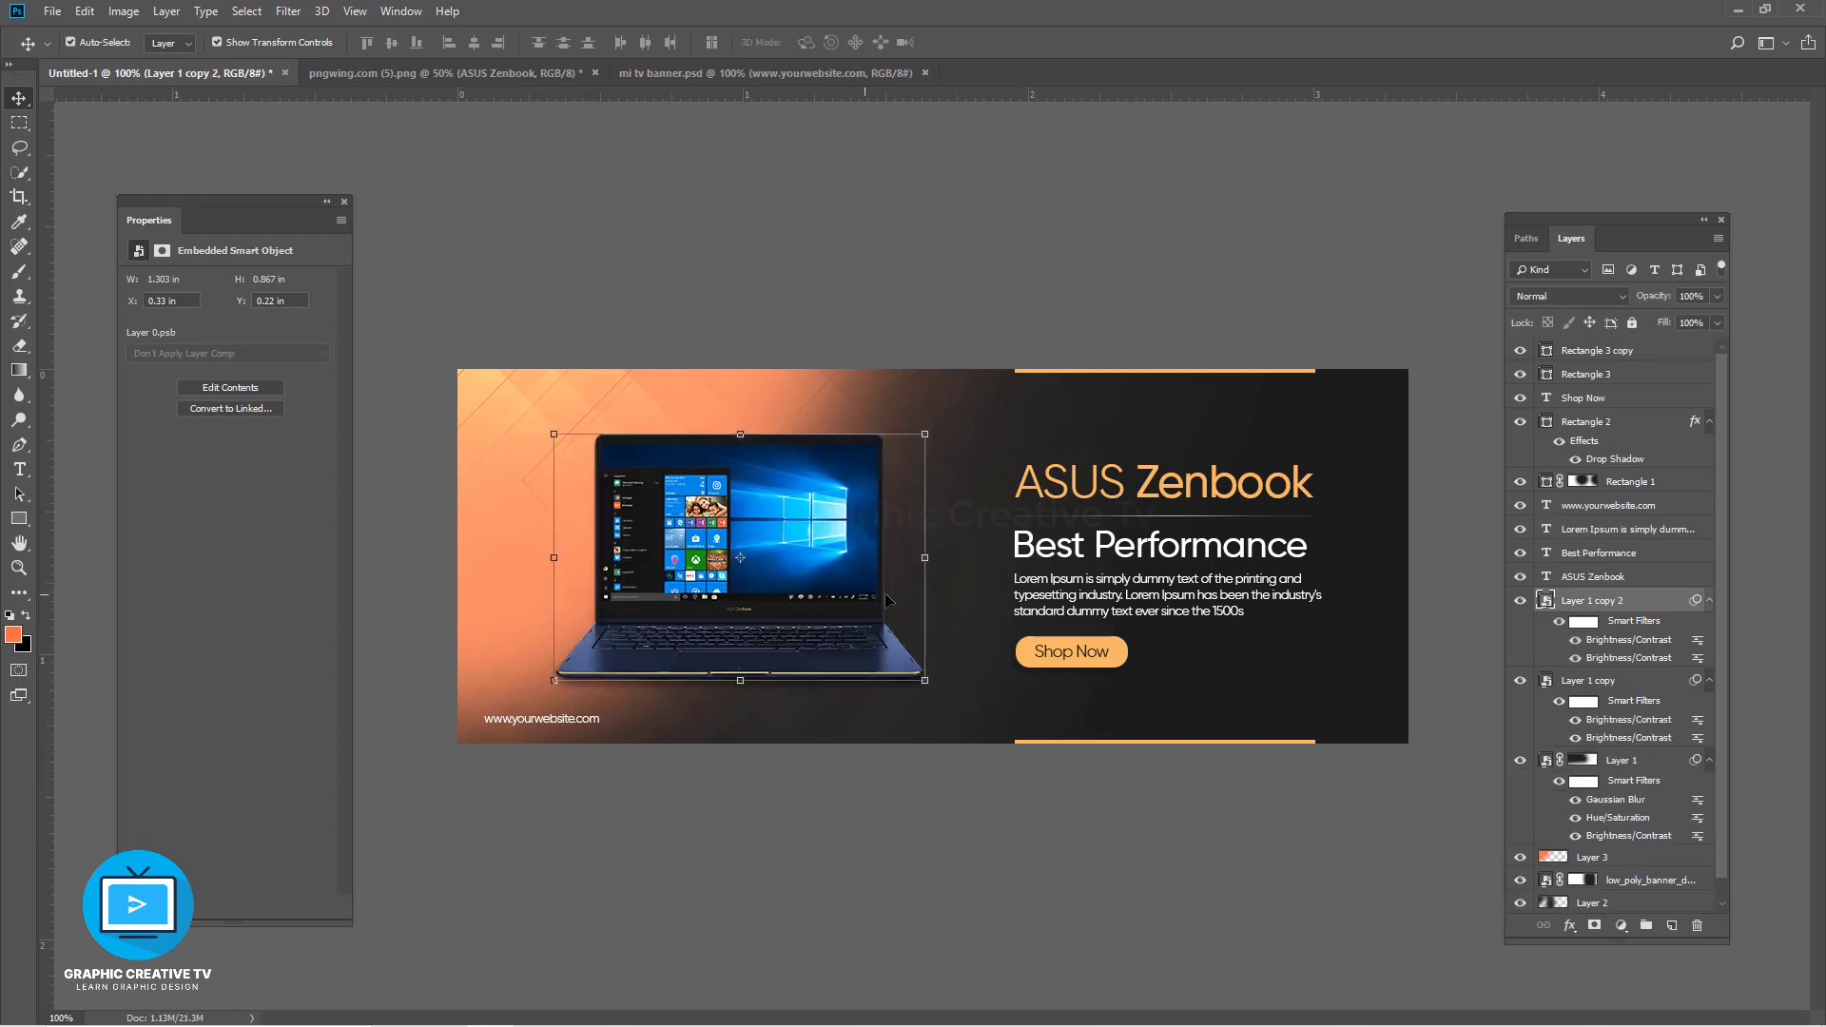
right_click(823, 537)
key(Escape)
key(ctrl+t)
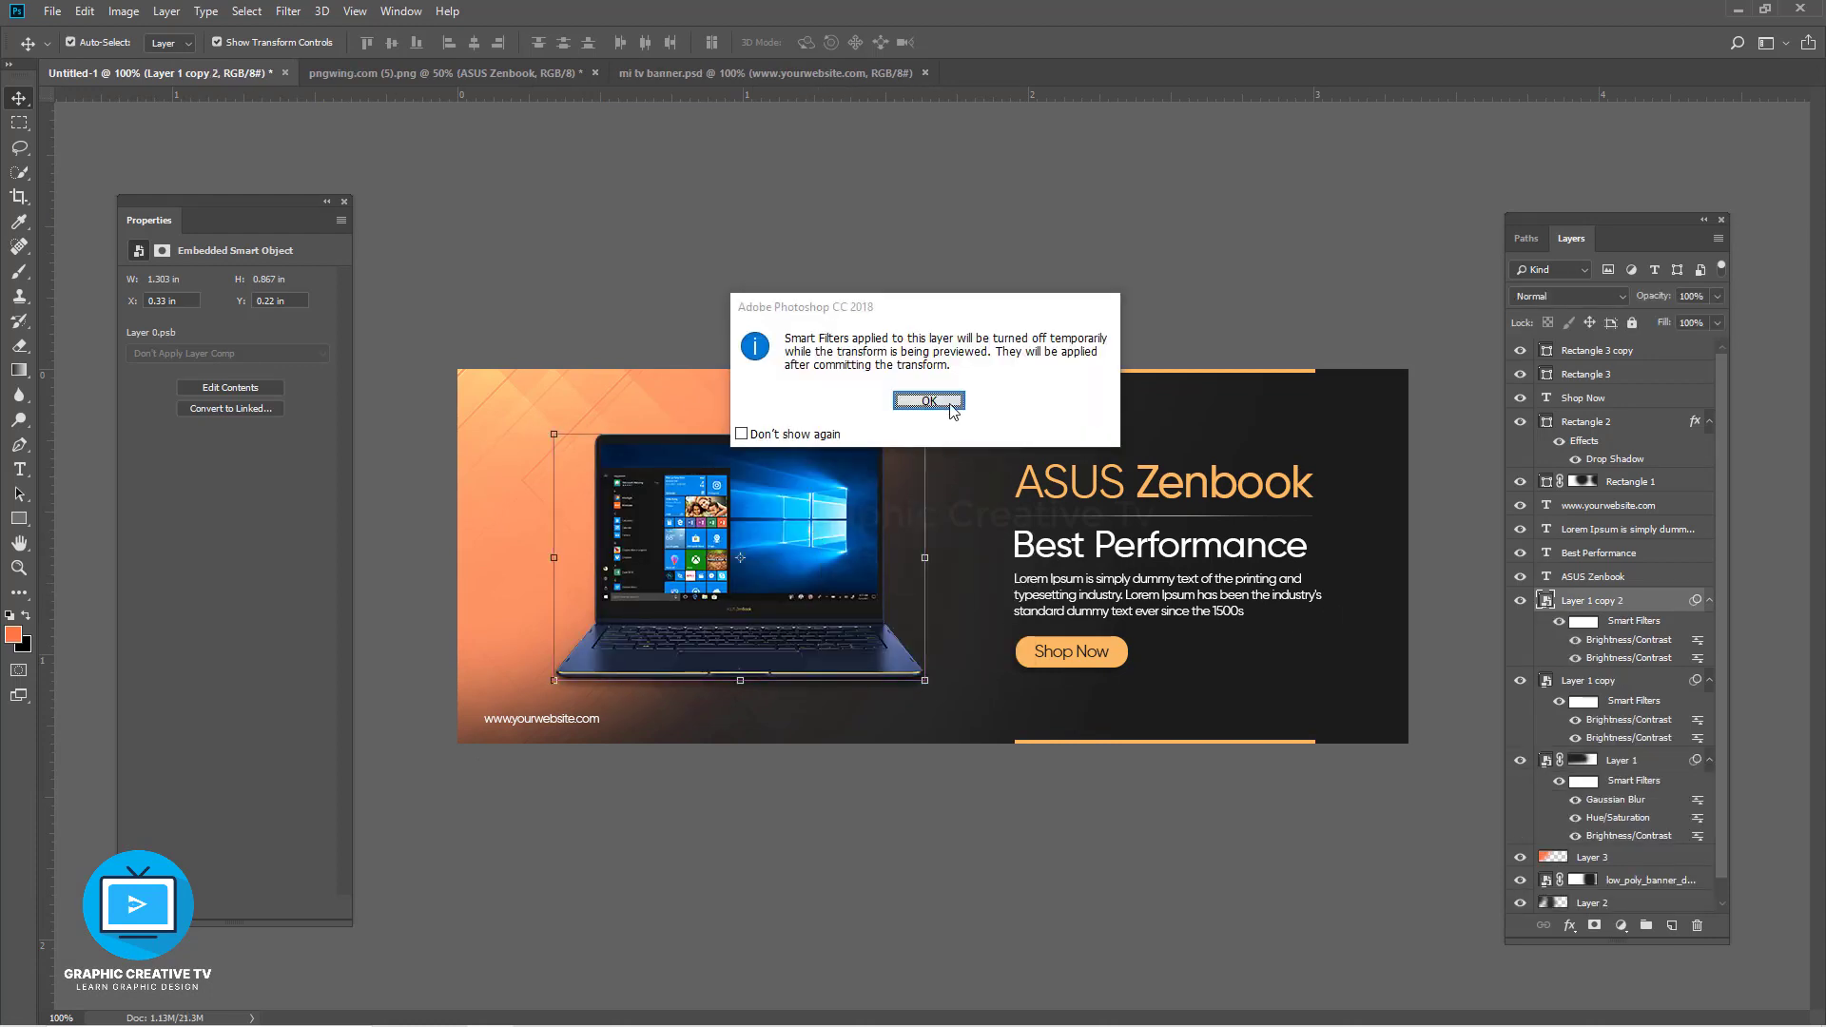
click(918, 397)
right_click(866, 510)
click(927, 741)
Move the flipped laptop straight down to Y 449 px so it meets the original laptop's base, and apply the transform.
key(shift+Down)
key(shift+Down)
key(shift+Down)
key(shift+Down)
key(shift+Down)
key(shift+Down)
key(shift+Down)
key(shift+Down)
key(shift+Down)
key(shift+Down)
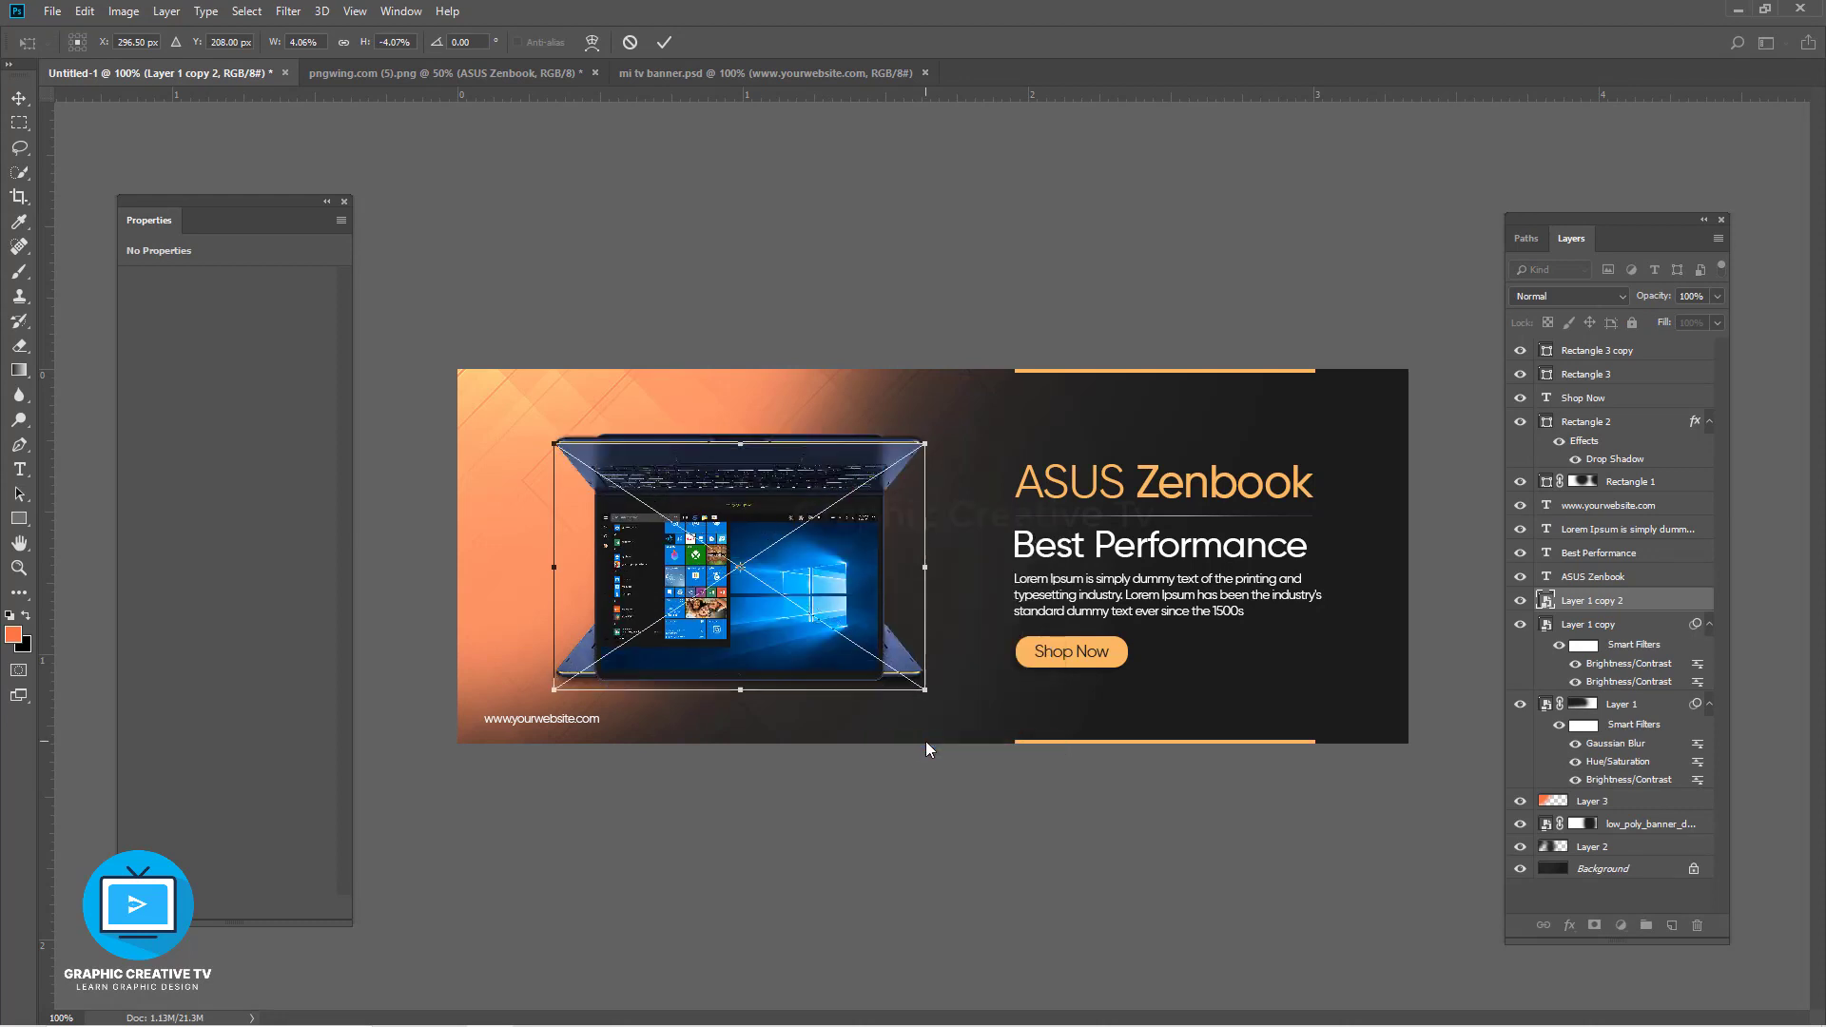
key(shift+Down)
key(shift+Down)
key(shift+Down)
key(shift+Down)
key(shift+Down)
key(shift+Down)
key(shift+Down)
key(shift+Down)
key(shift+Down)
key(shift+Down)
key(shift+Down)
key(shift+Down)
key(shift+Down)
key(shift+Down)
key(shift+Down)
key(Down)
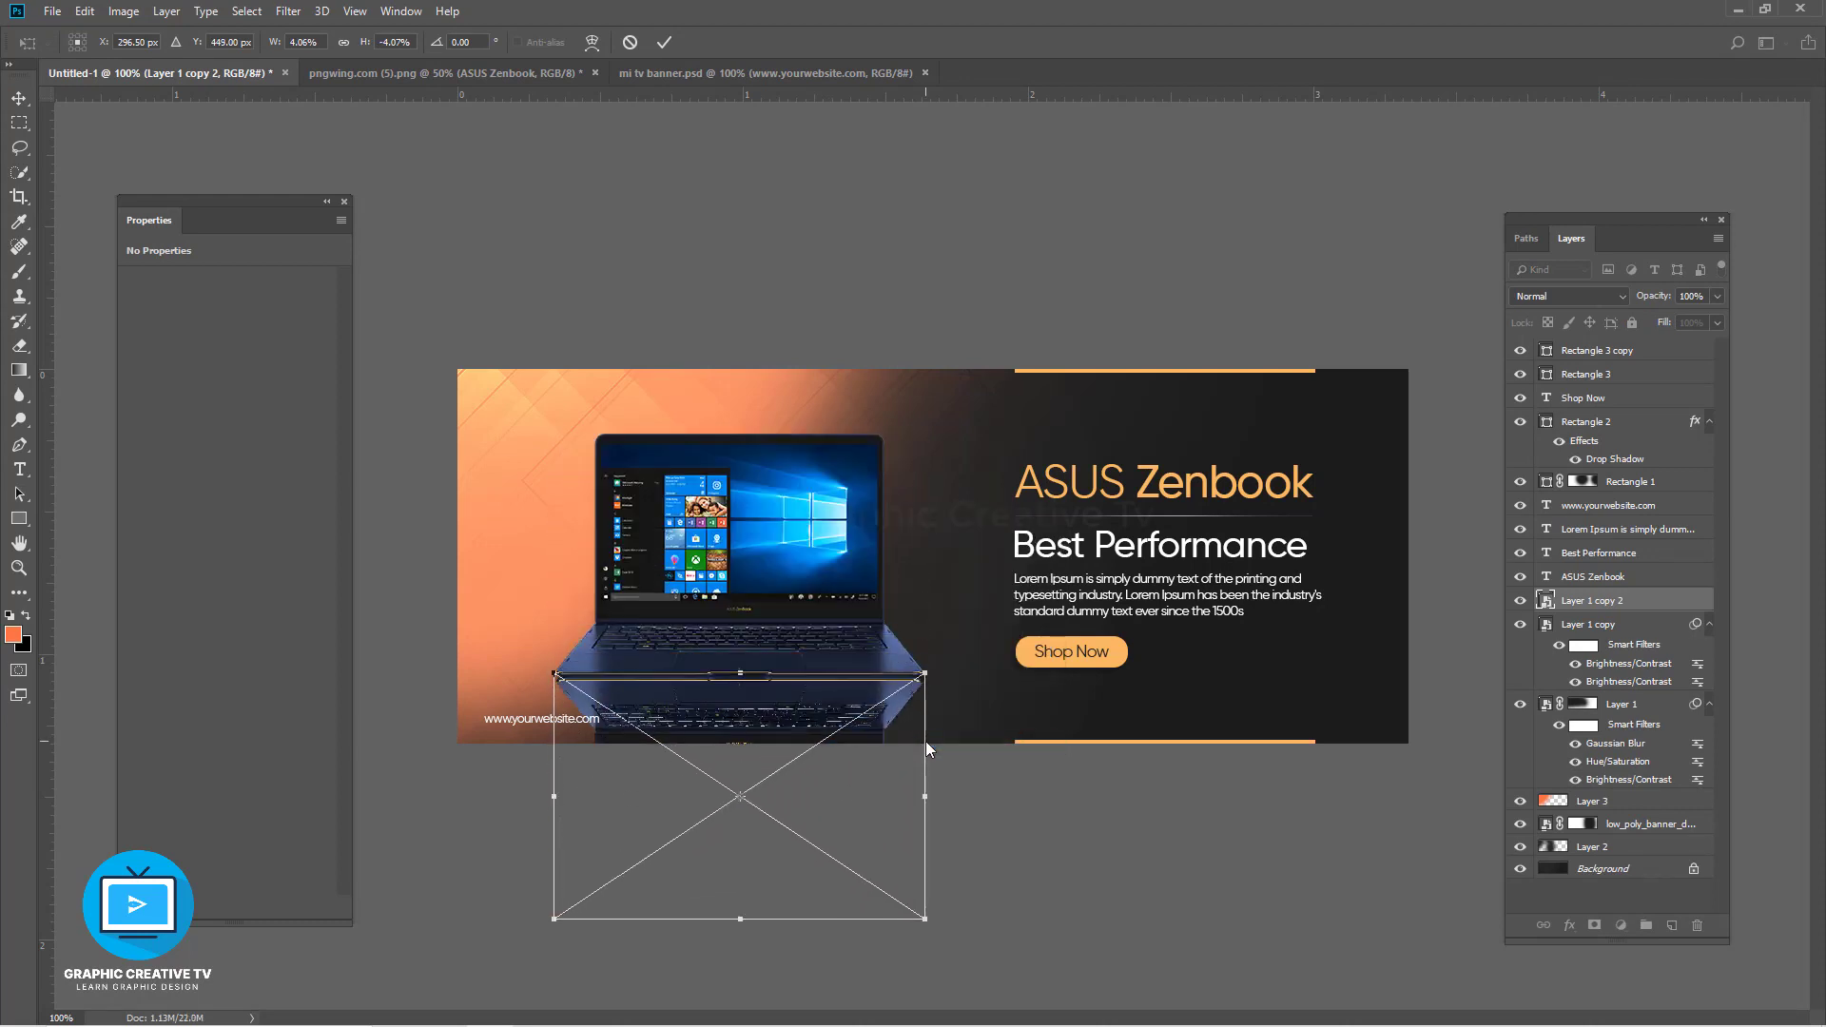
key(Return)
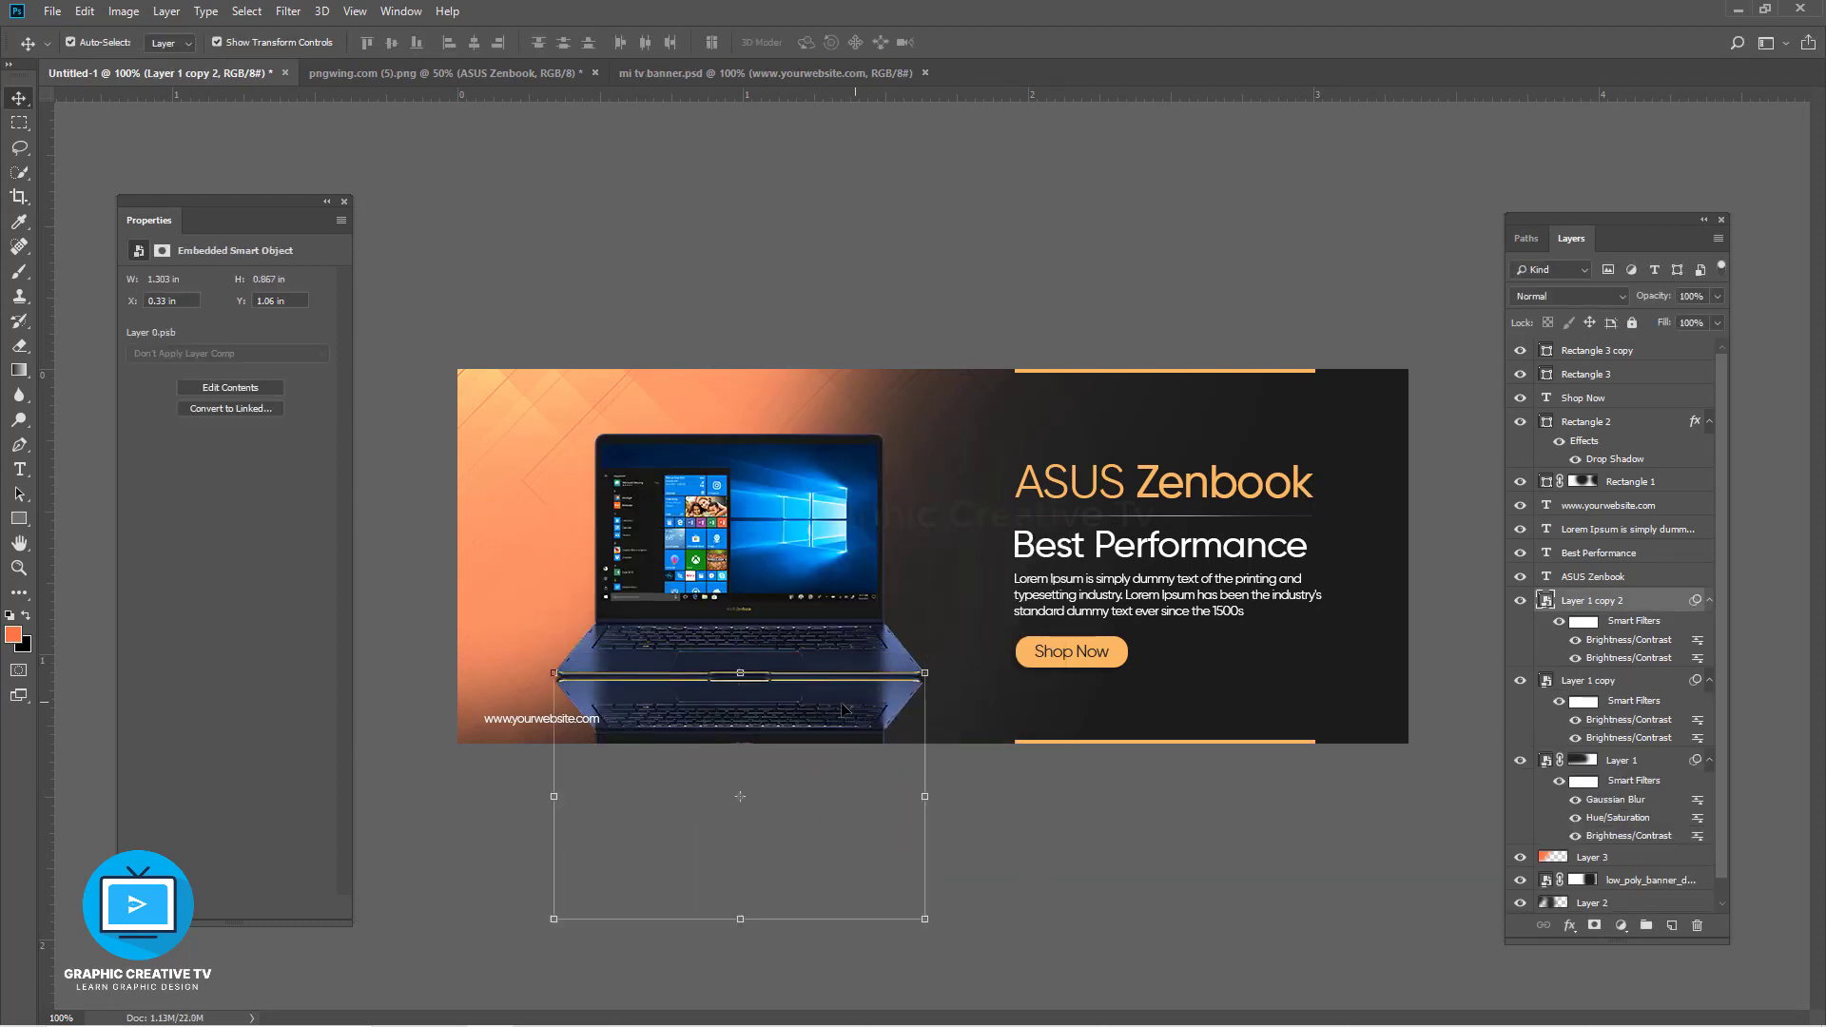
Reduce the opacity of the laptop's reflection layer to 46%.
click(1717, 296)
drag(1715, 320, 1646, 323)
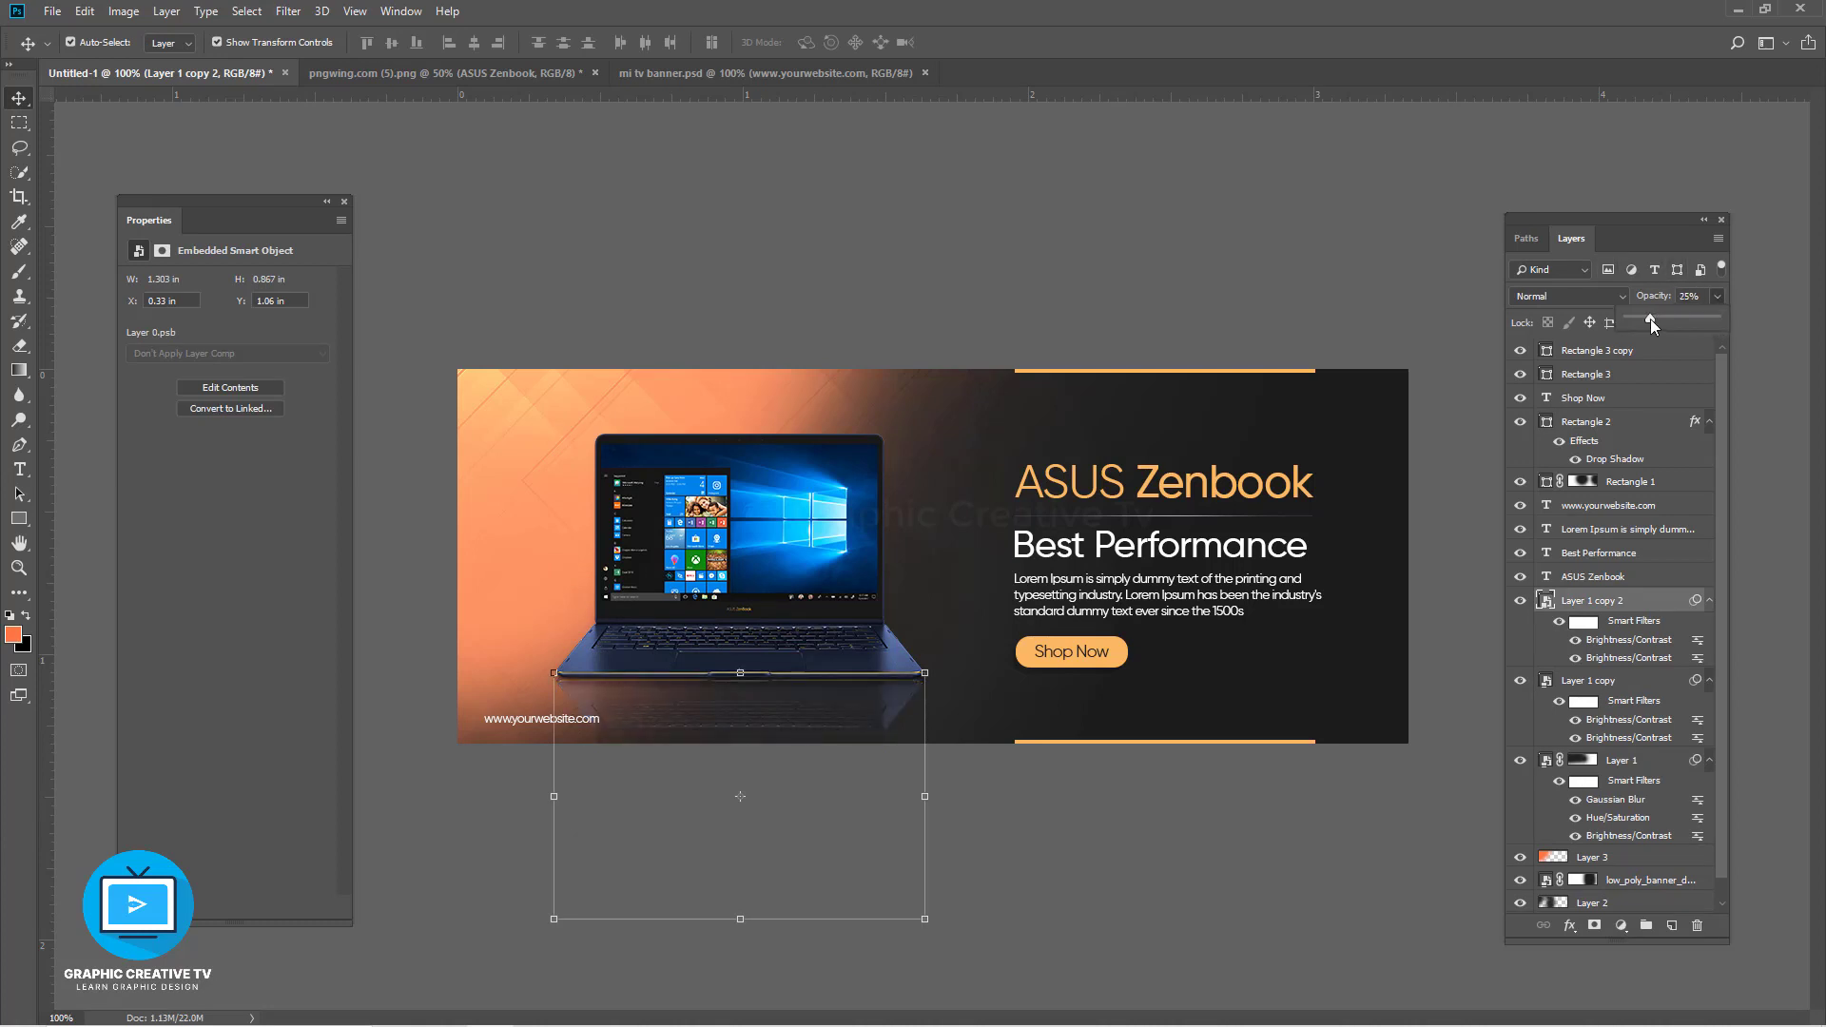
click(1032, 815)
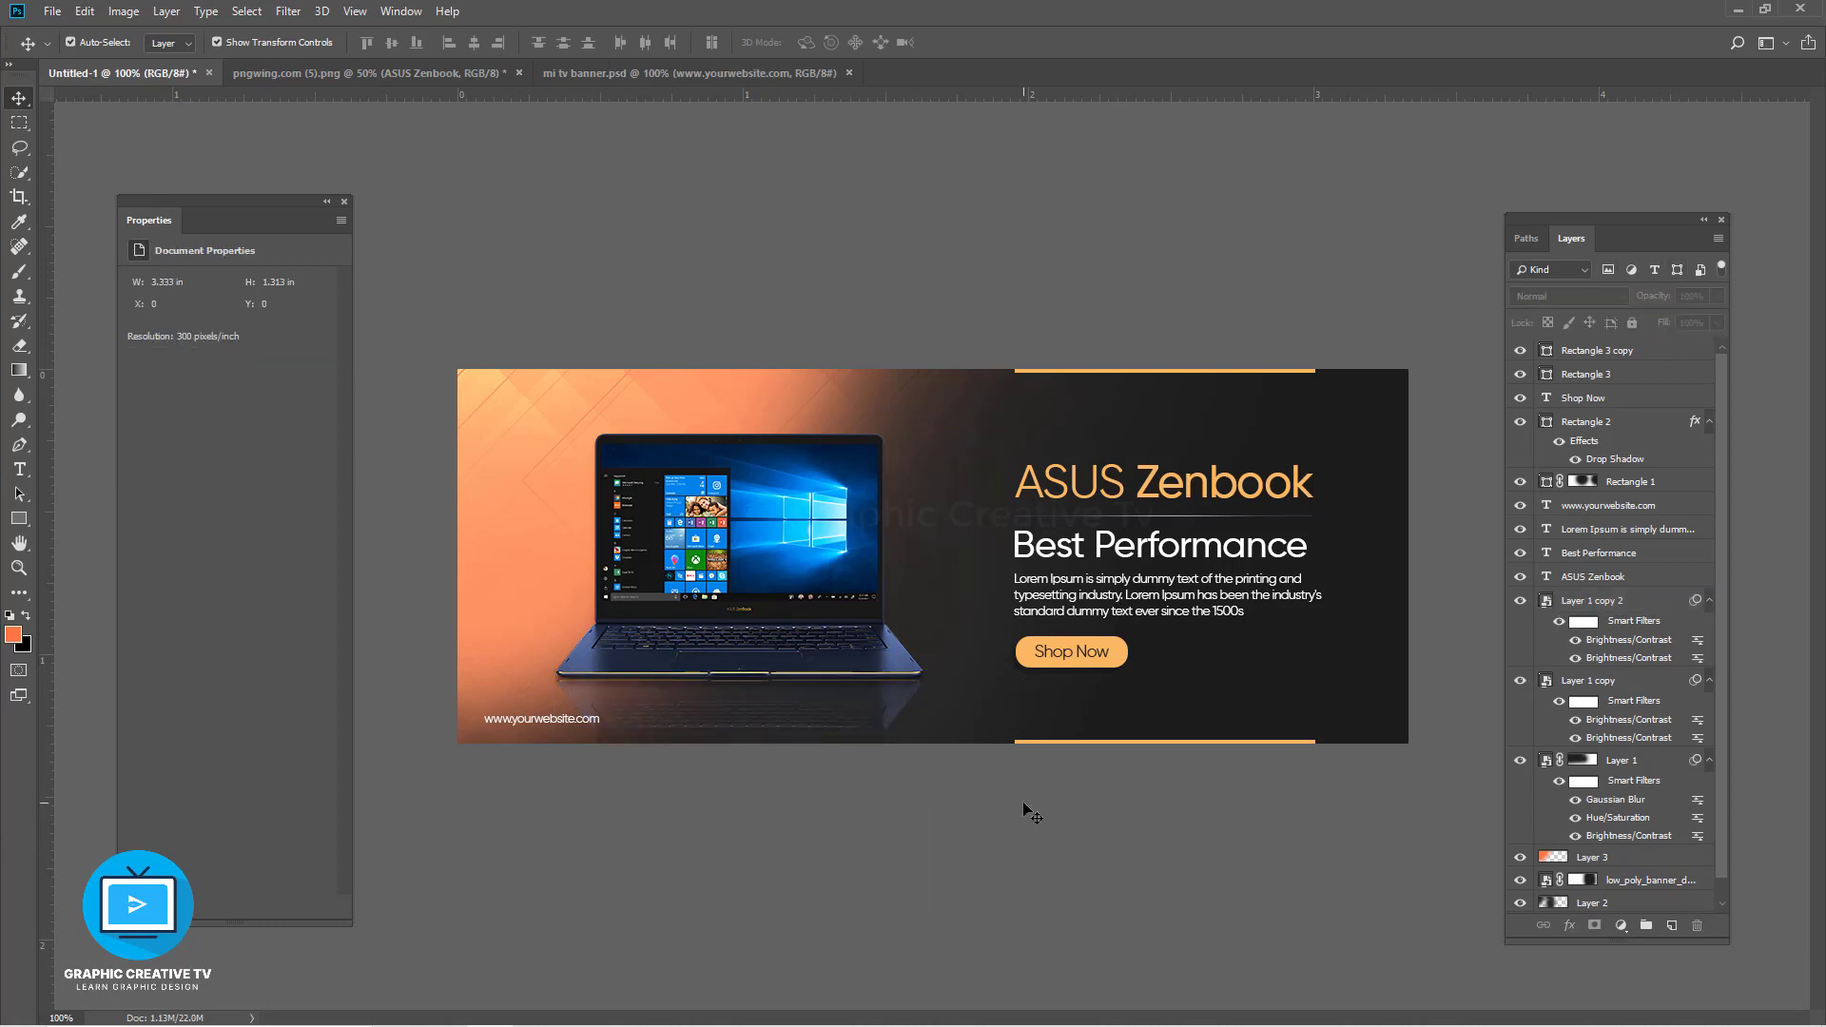
click(885, 706)
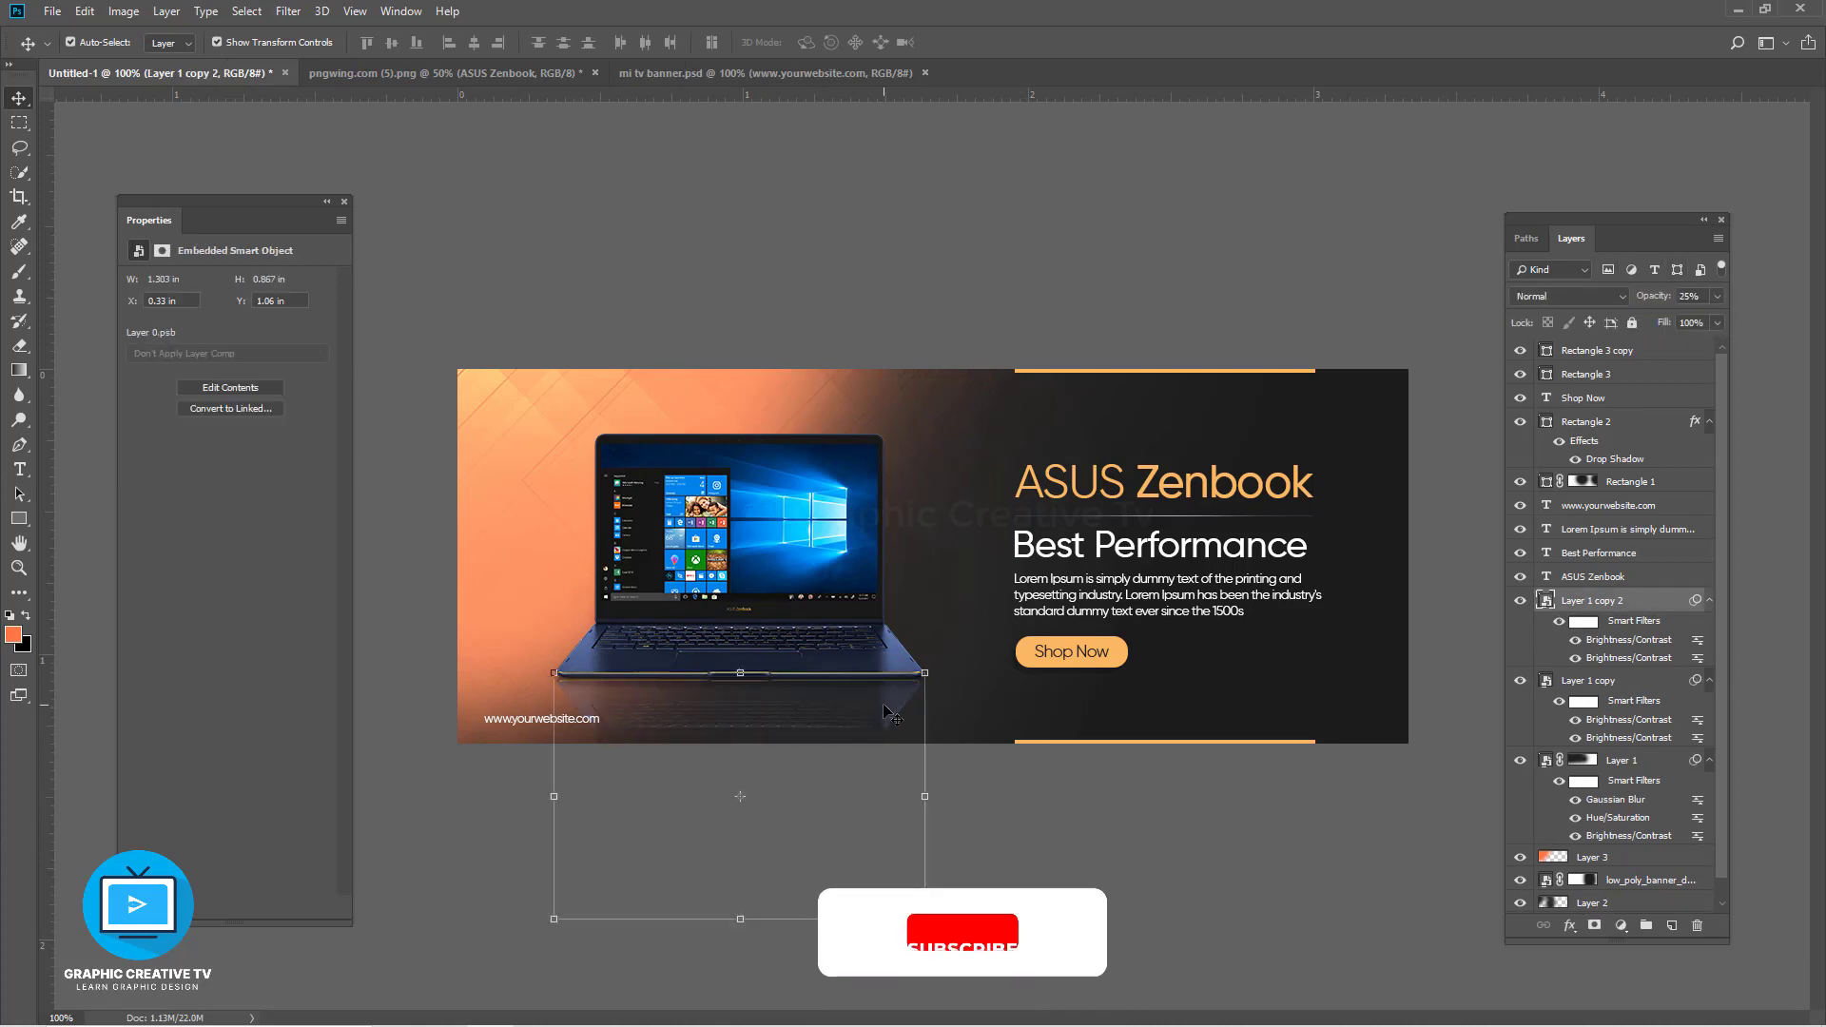
click(1717, 296)
drag(1650, 317, 1668, 317)
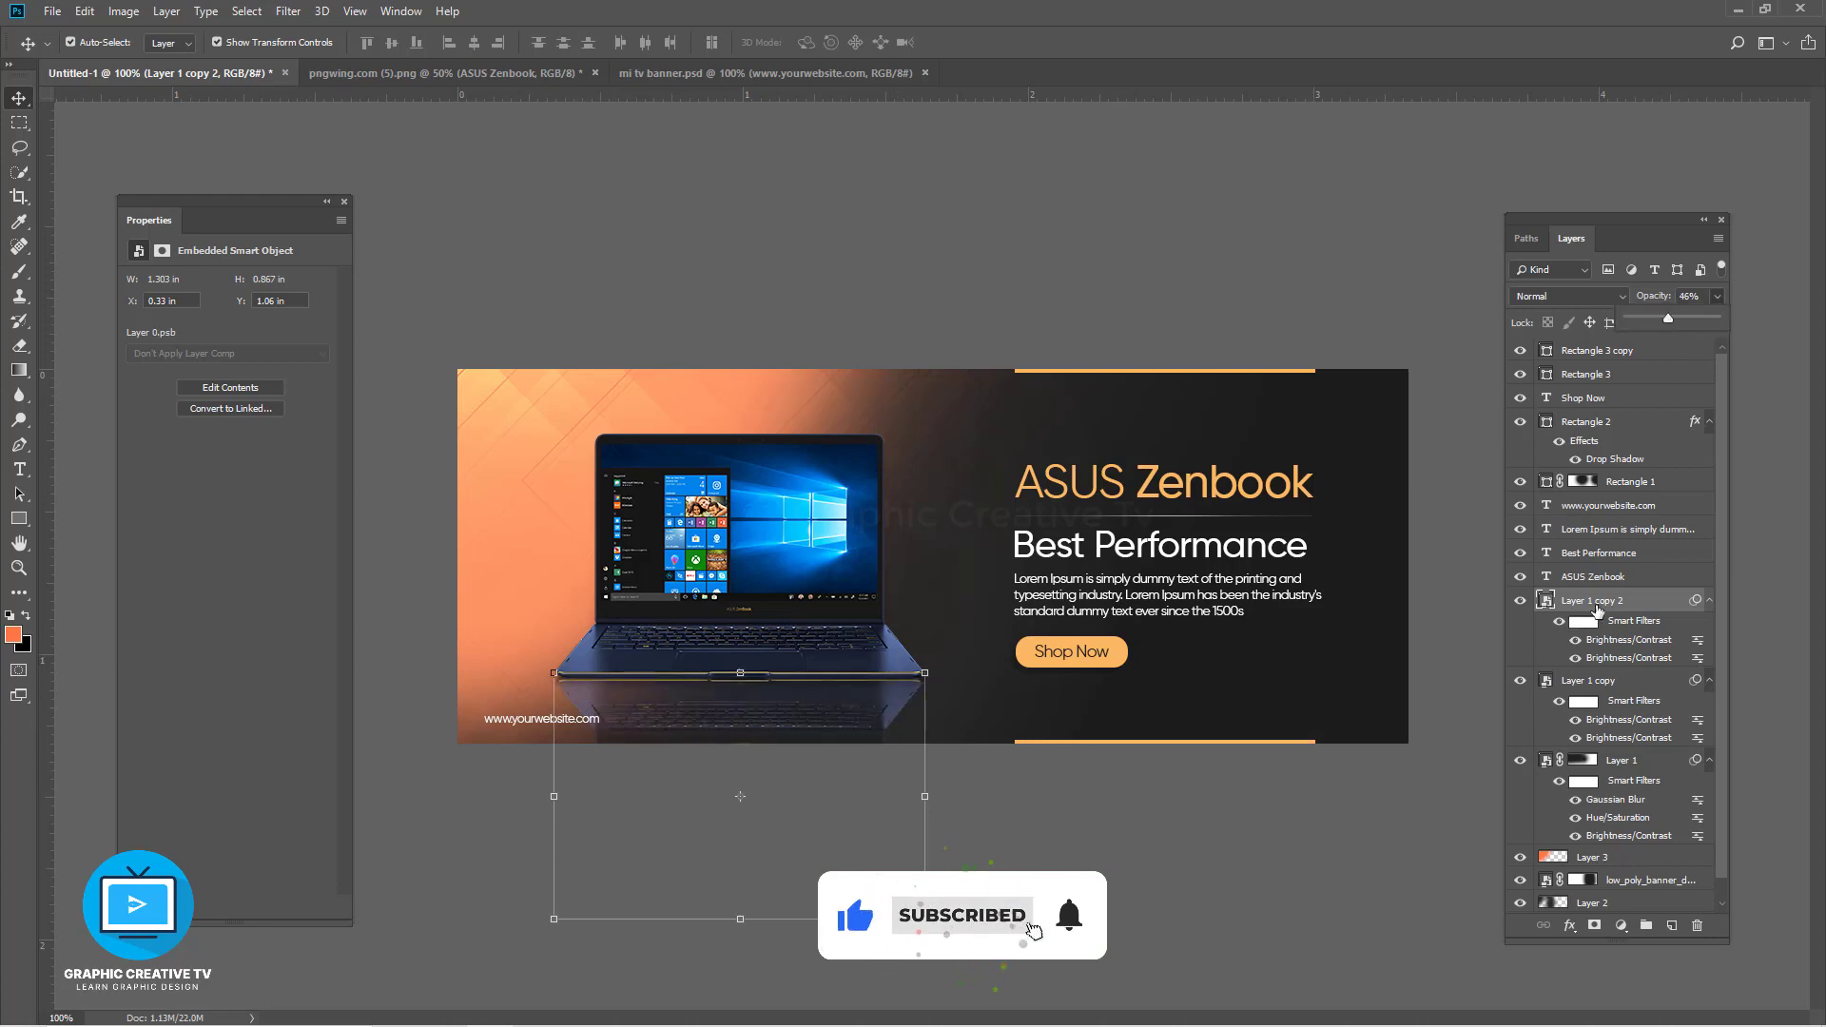
Add a layer mask to the laptop reflection and fade out its lower part with a large soft black brush.
click(1594, 924)
key(b)
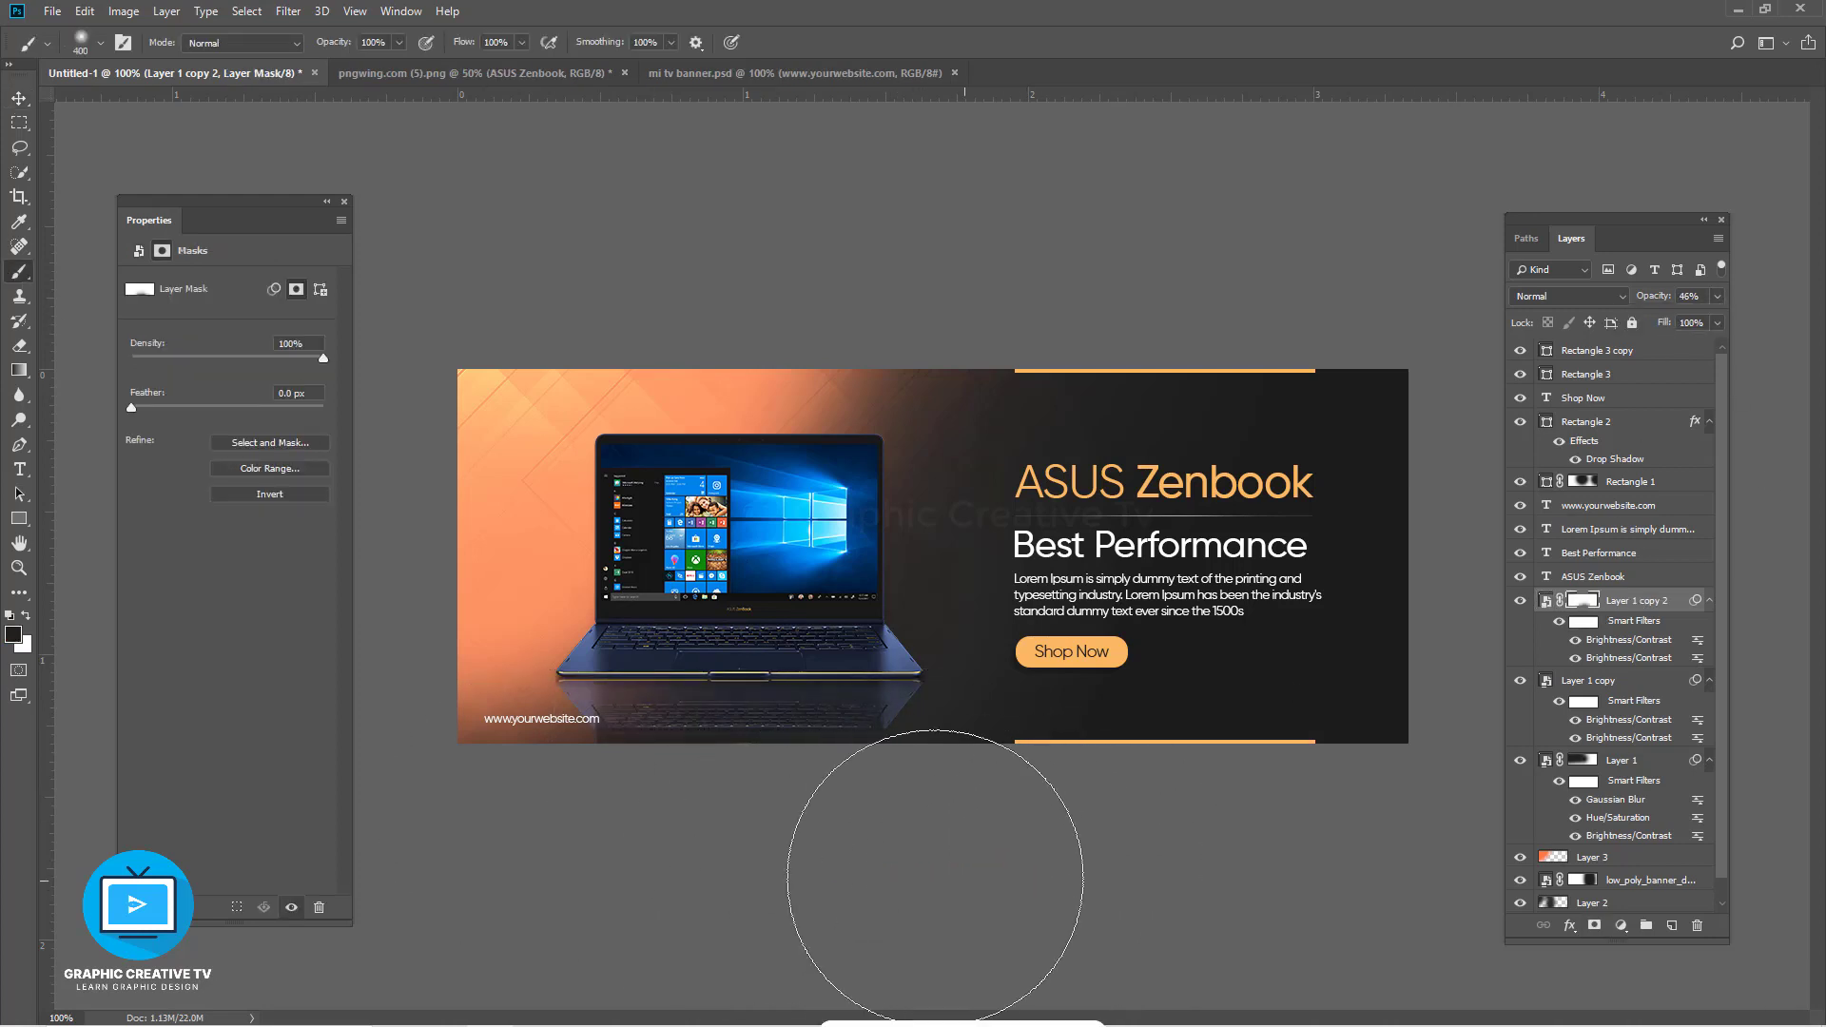
mouse_move(936, 877)
mouse_down()
mouse_move(559, 864)
mouse_move(504, 822)
mouse_move(693, 896)
mouse_up()
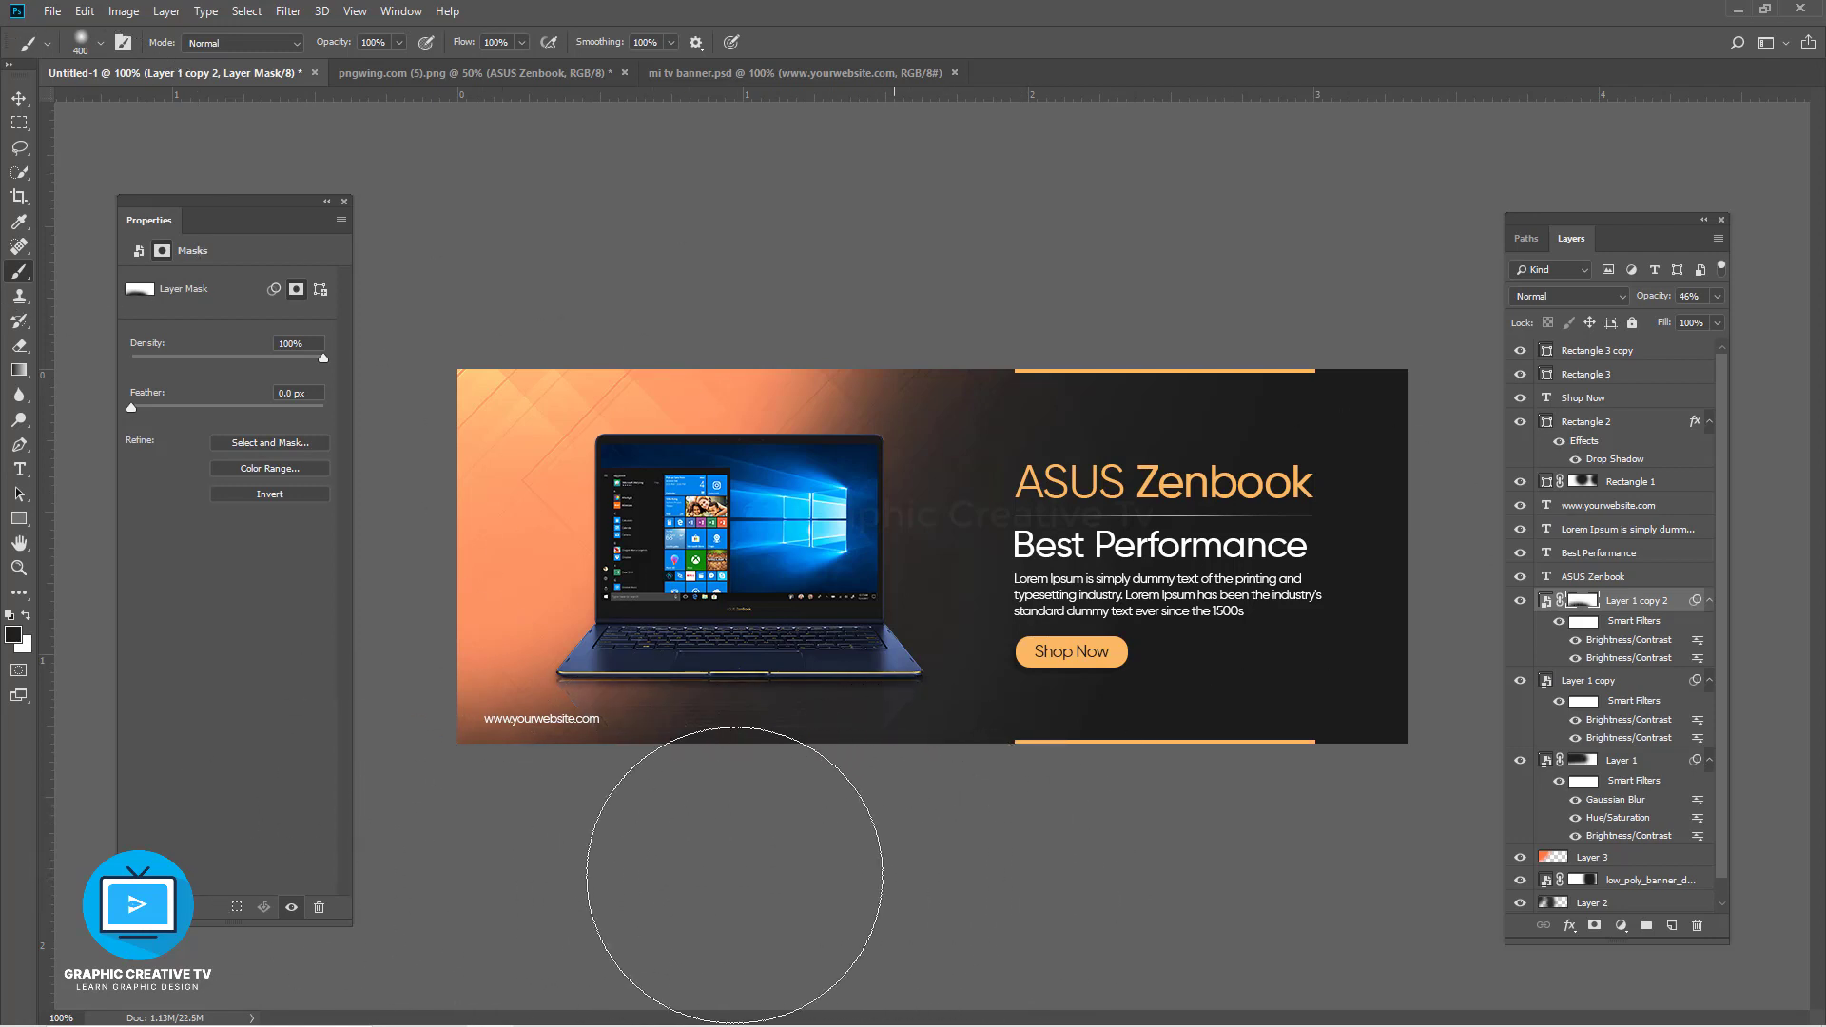
click(19, 99)
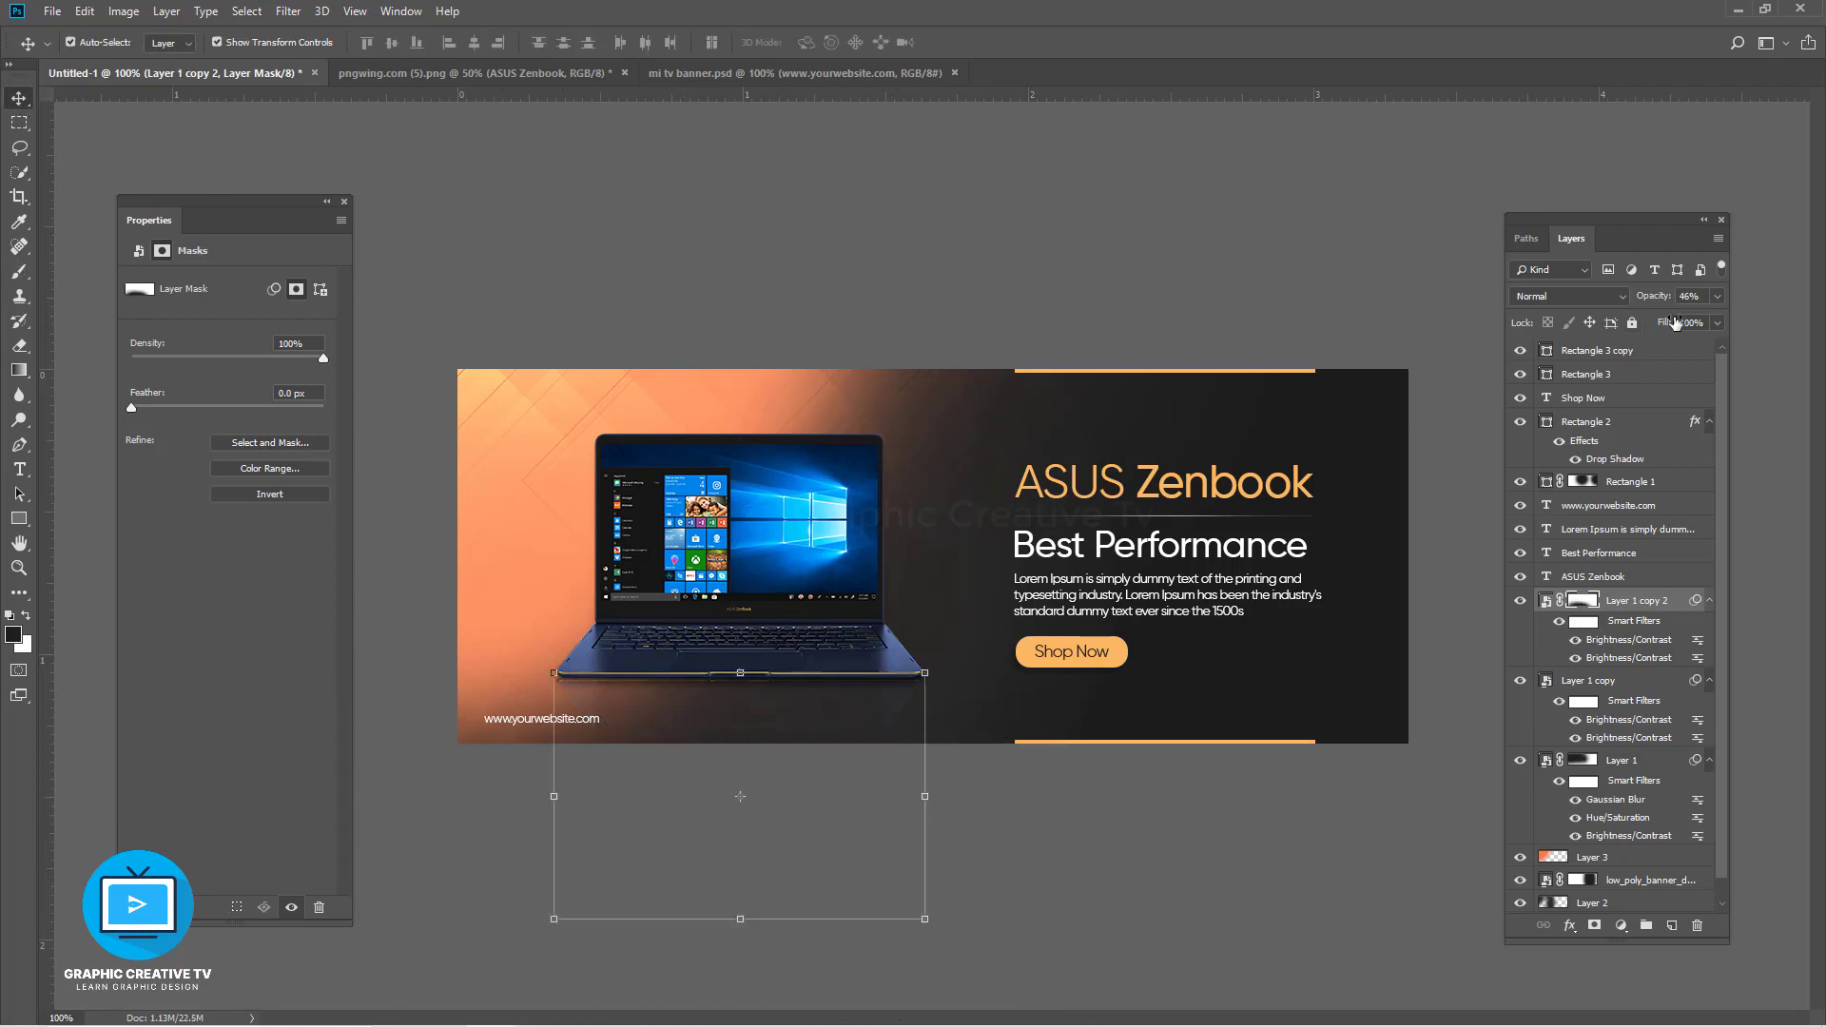
click(1717, 296)
click(1134, 861)
click(951, 749)
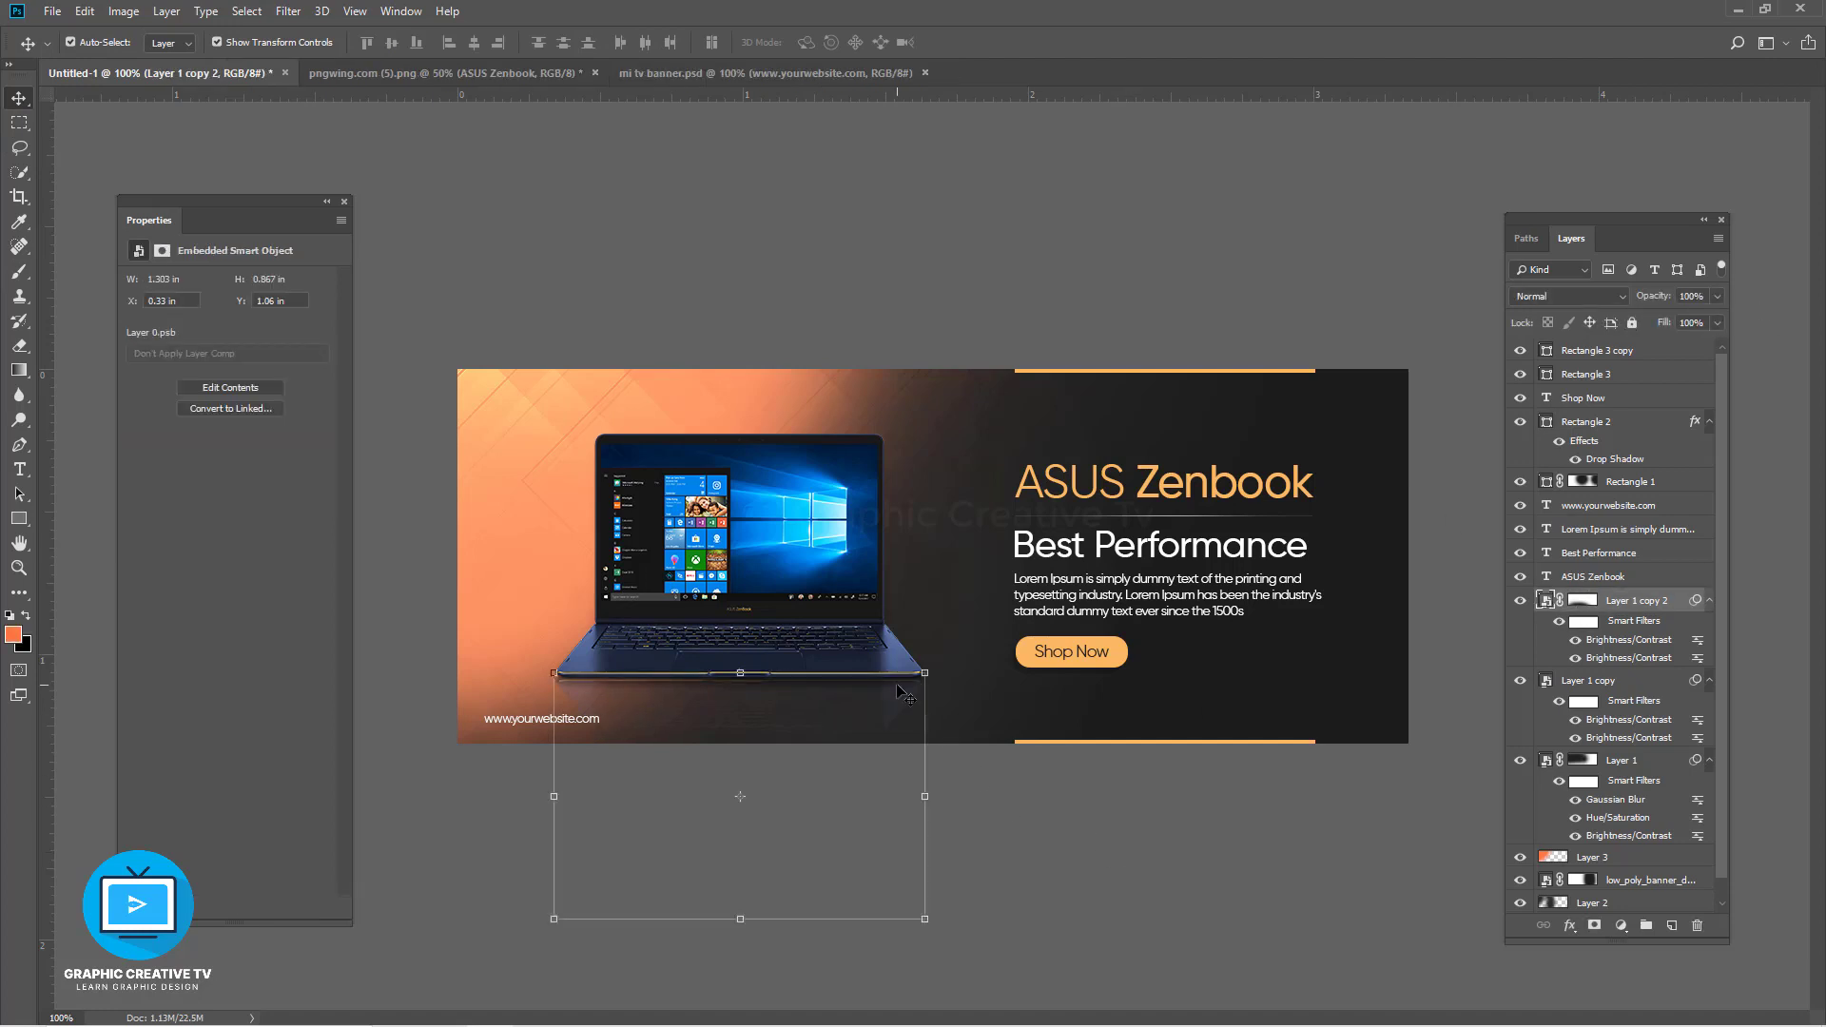
click(1030, 851)
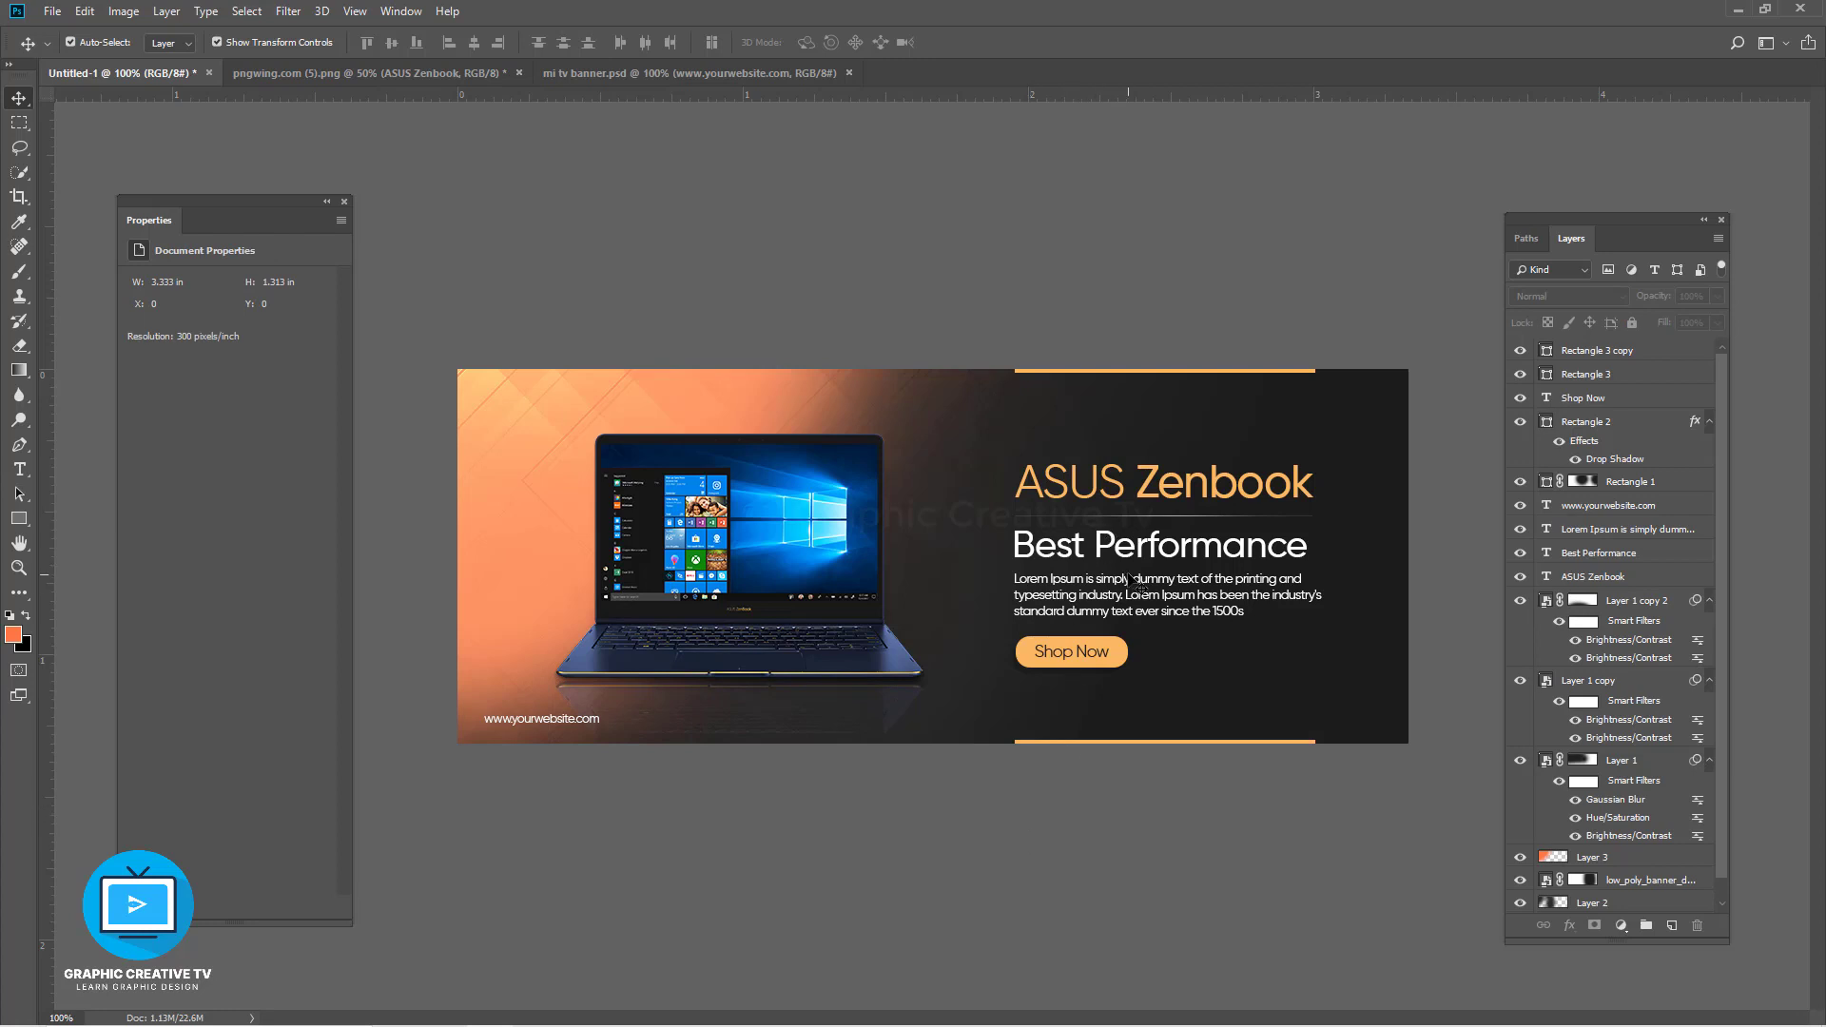
click(1130, 652)
click(1163, 484)
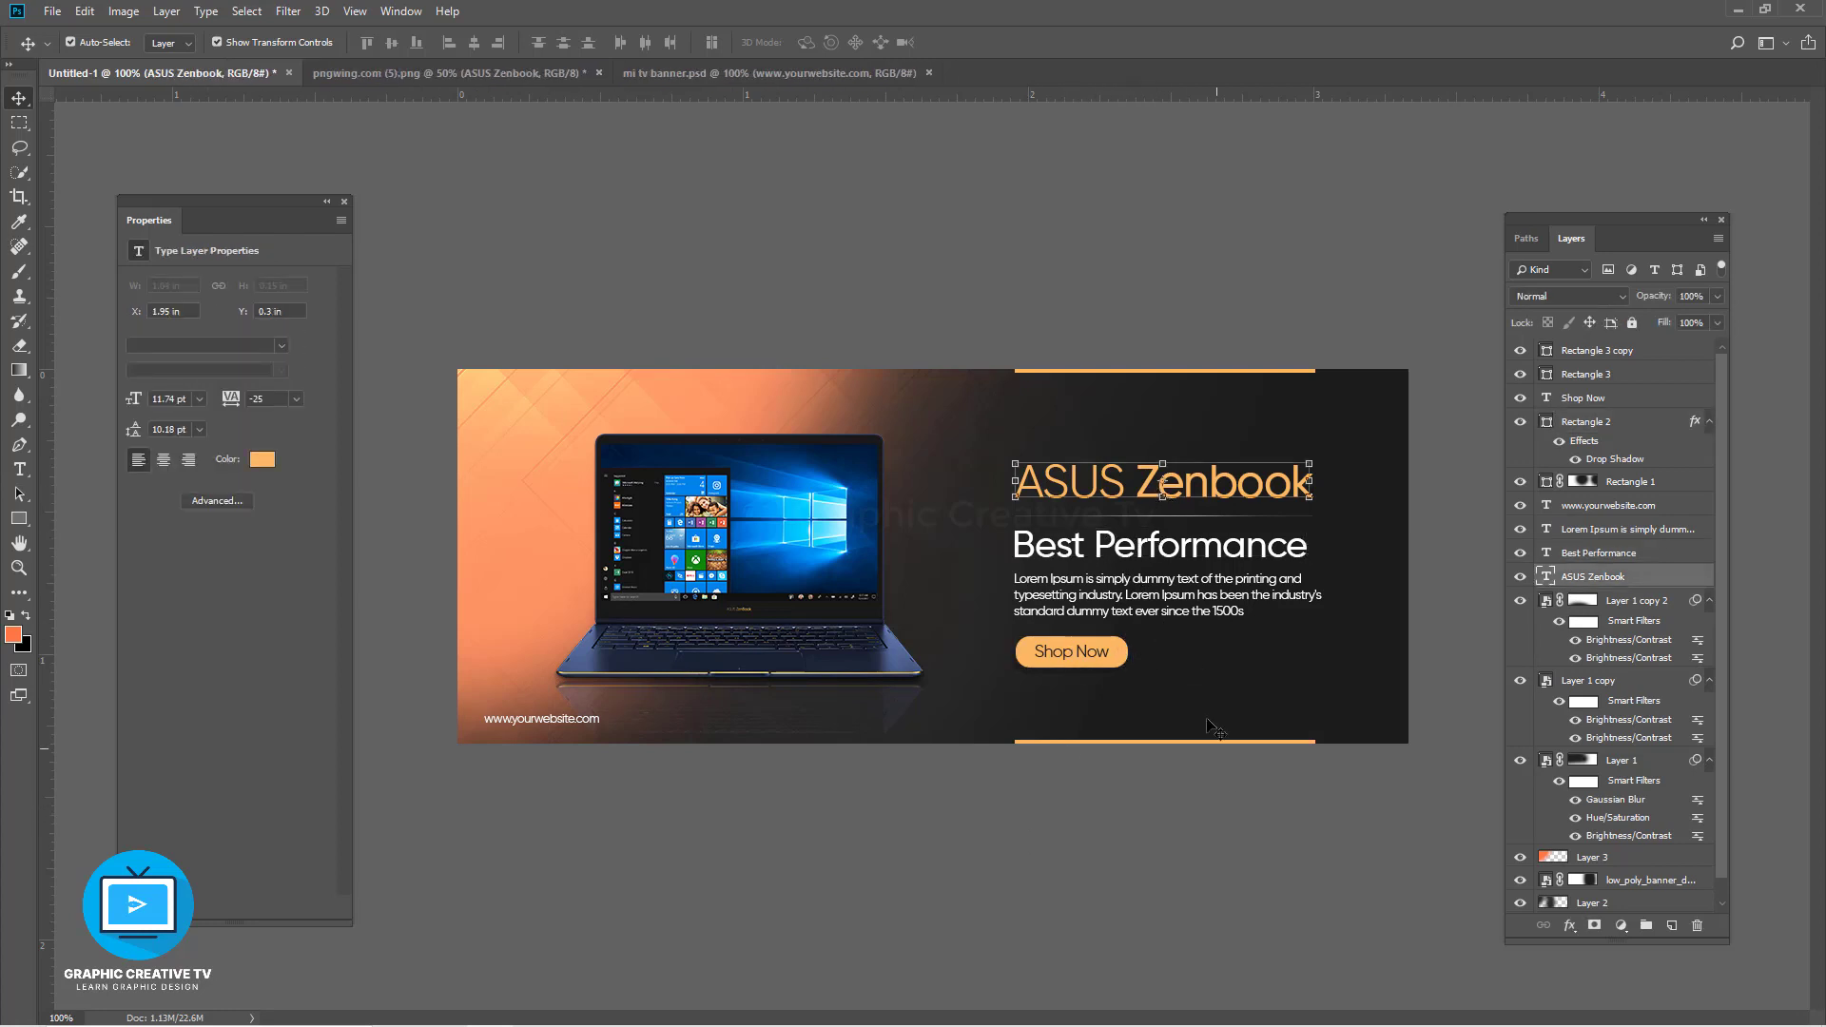
click(1222, 795)
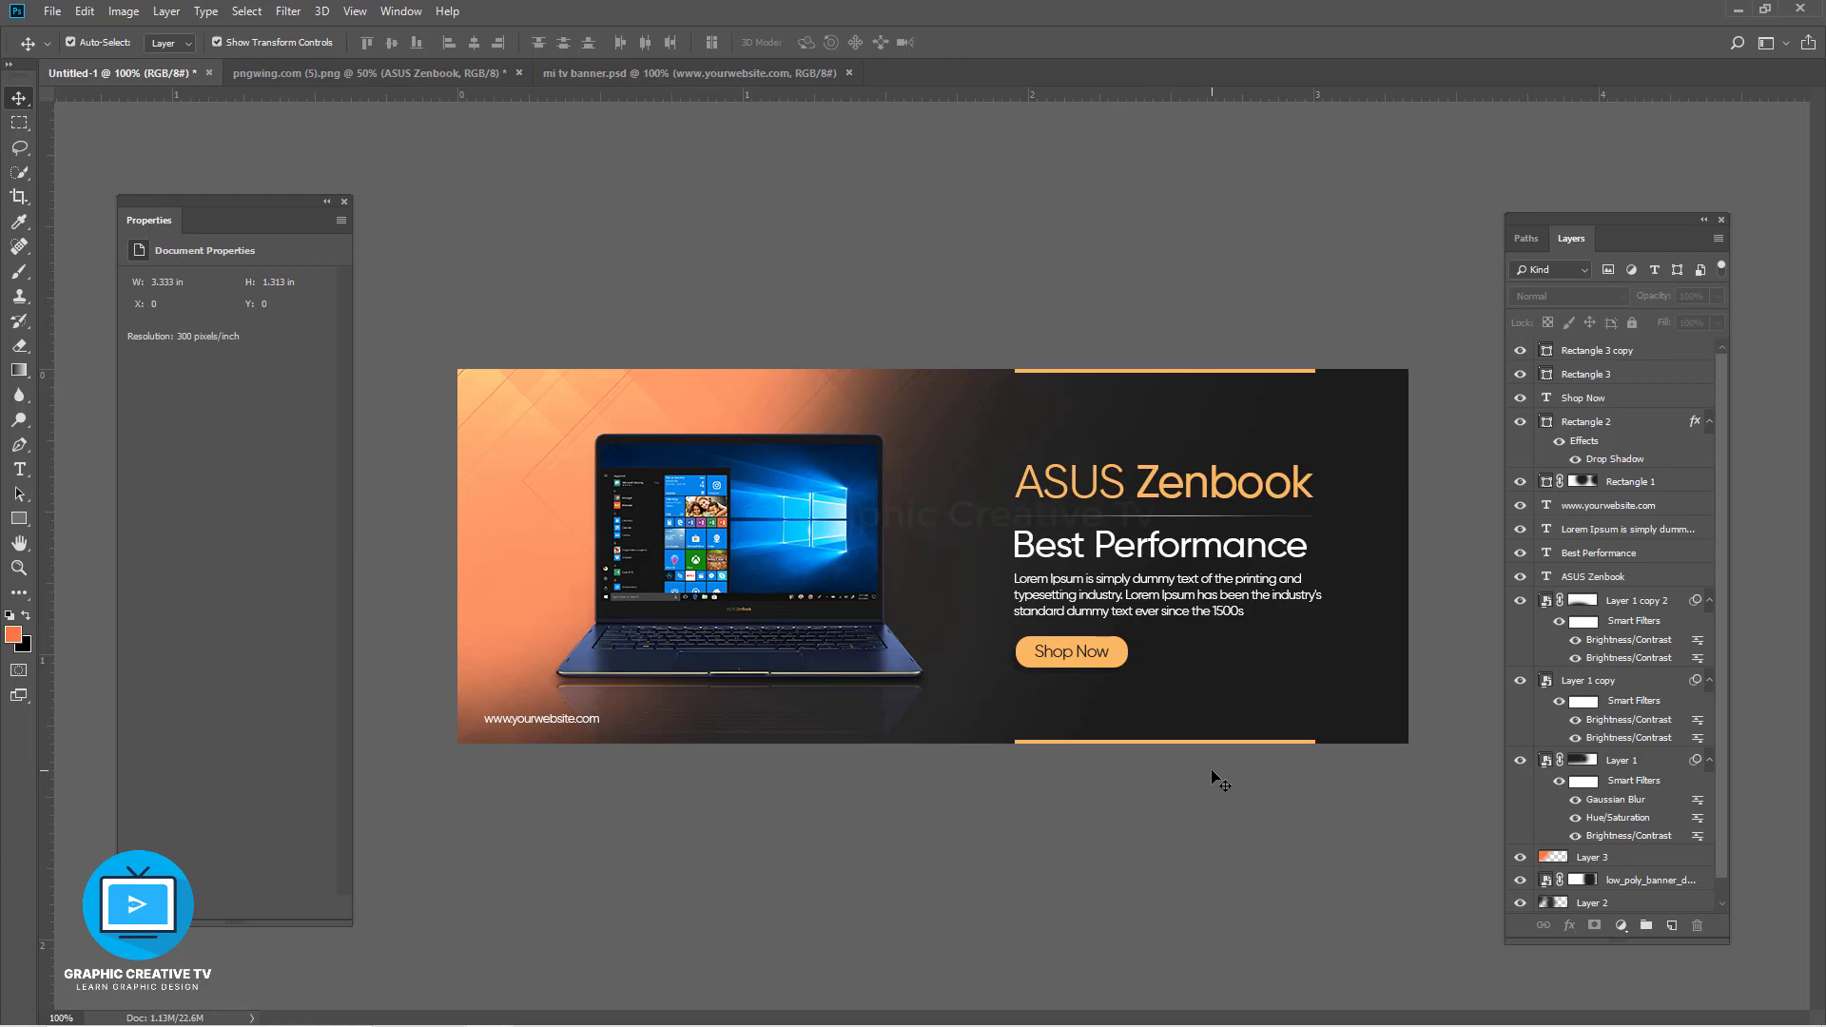
Preview the finished banner in full-screen mode and return to the standard view.
key(f)
key(f)
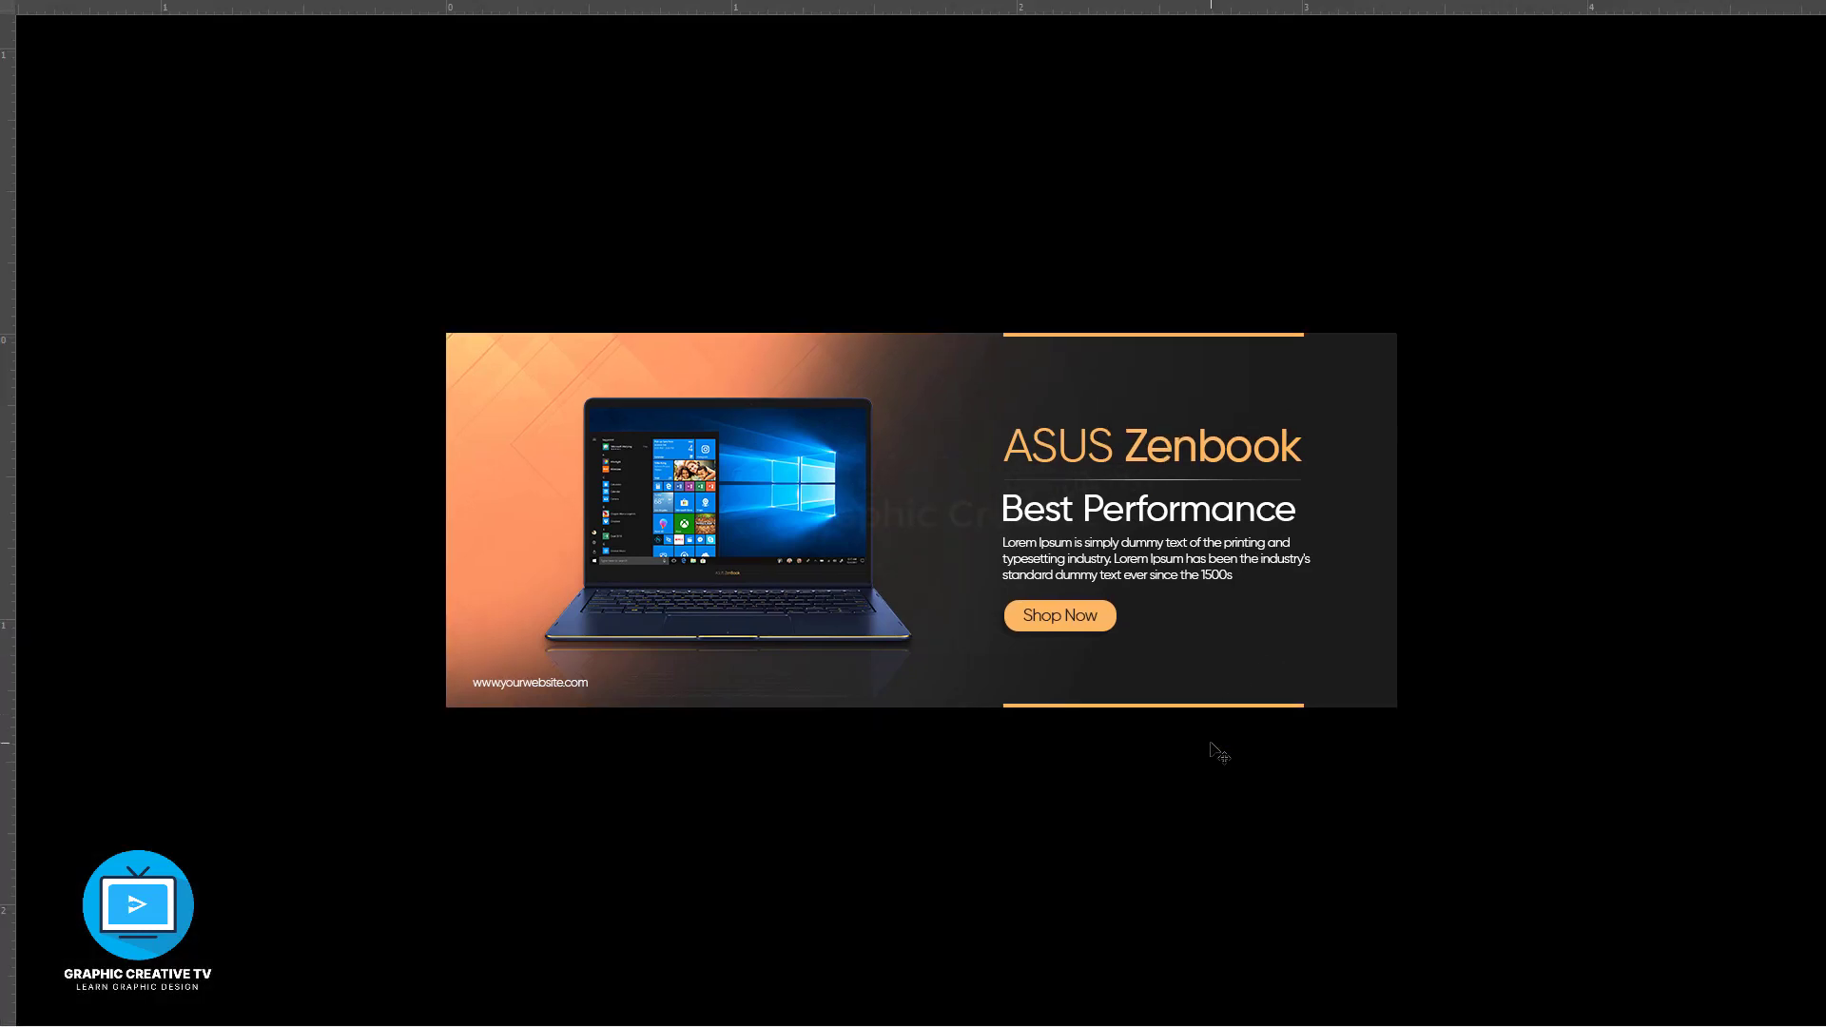
right_click(1557, 458)
click(1564, 443)
key(f)
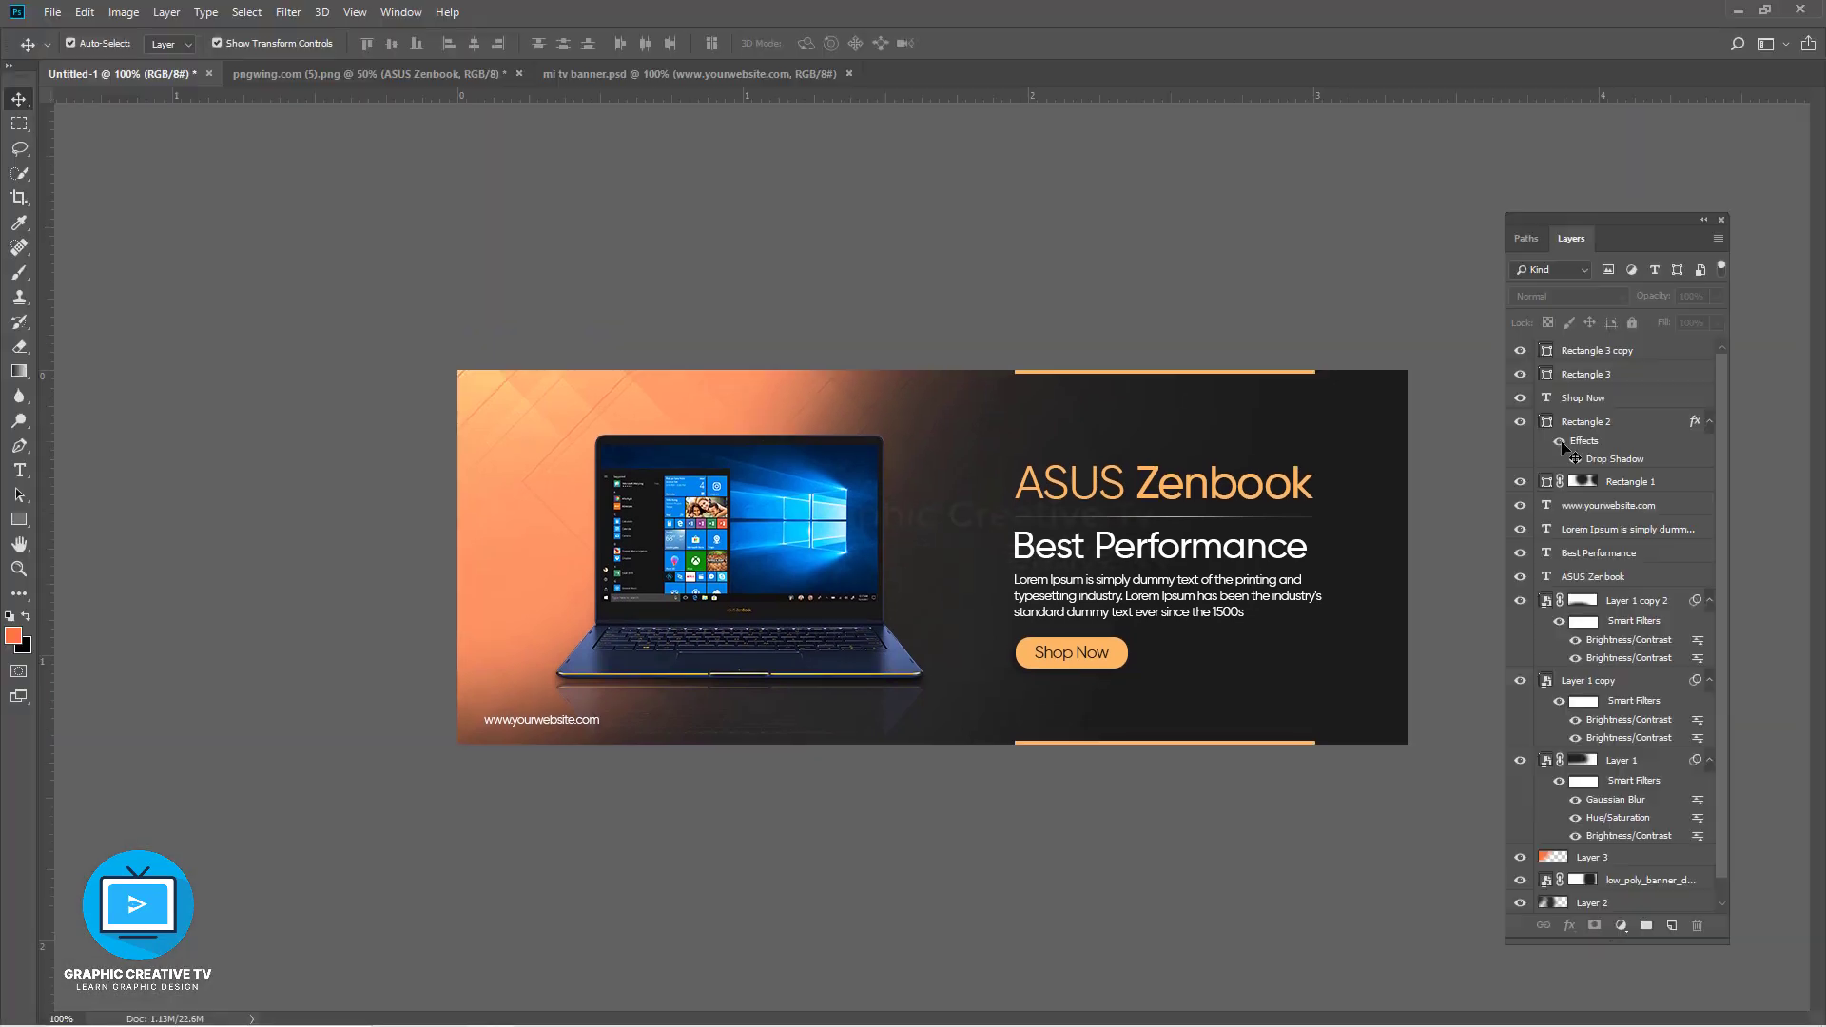